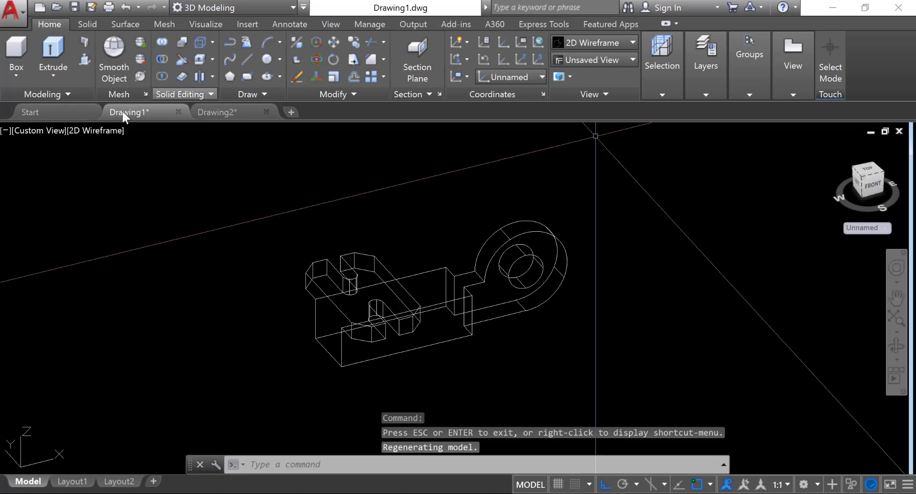
Show the finished bracket model in the Shades of Gray visual style and orbit it to inspect its shape
click(99, 131)
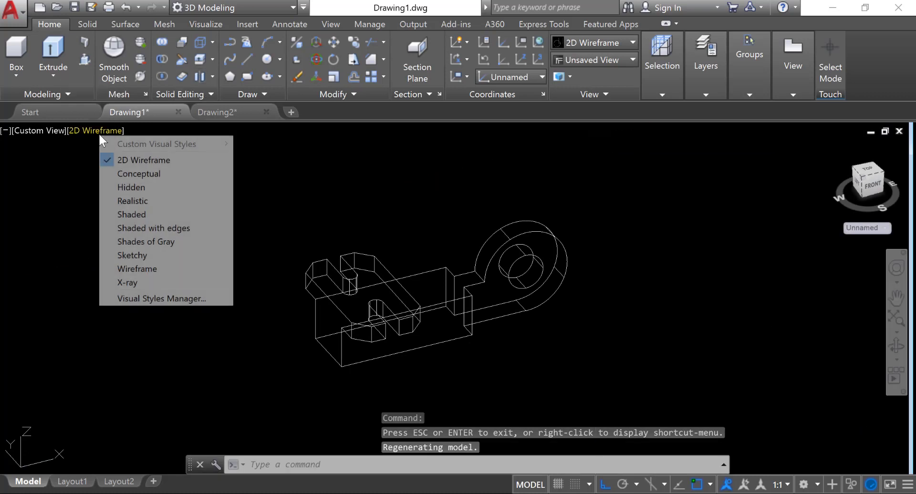
click(150, 243)
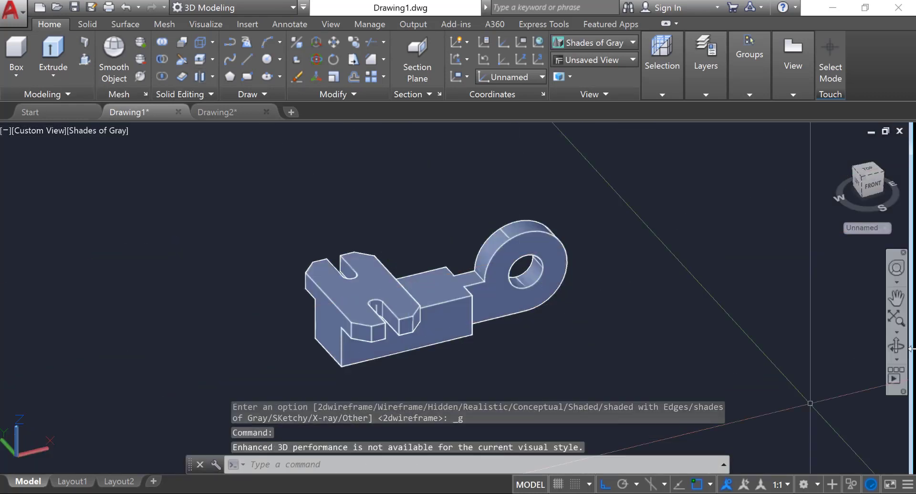
drag(489, 261, 498, 293)
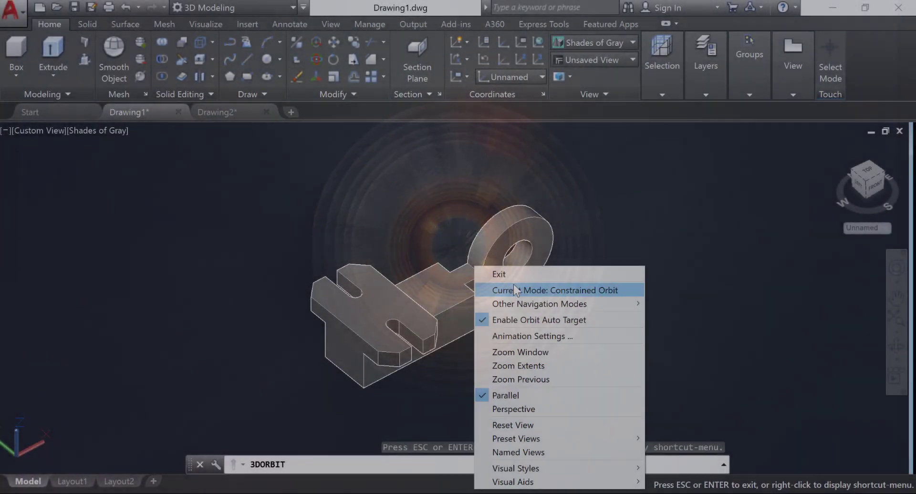
click(498, 274)
Examine the bracket's dimensions in the reference image in Photos and return to Drawing1 in AutoCAD
mouse_move(544, 493)
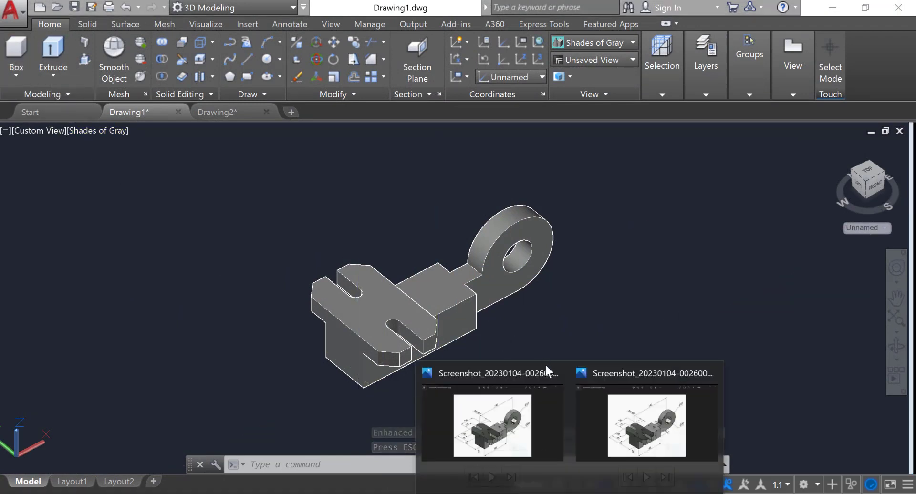
click(546, 370)
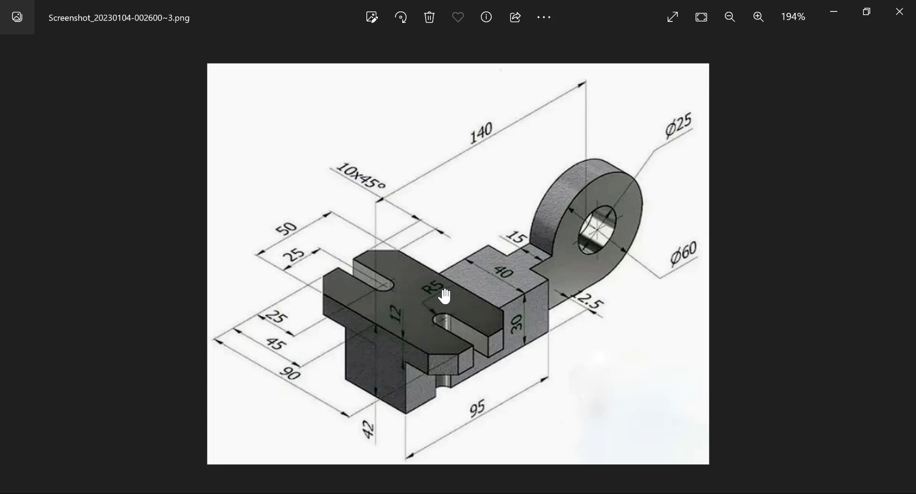
mouse_move(596, 493)
mouse_move(544, 493)
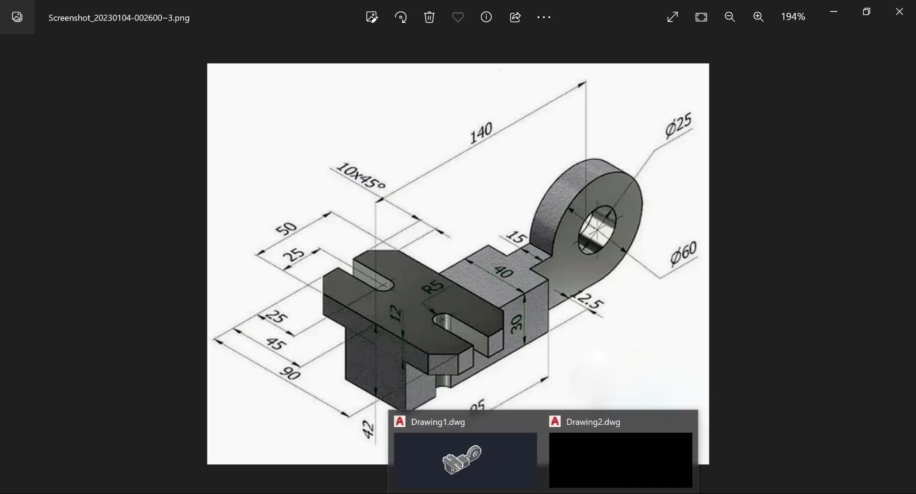
click(486, 463)
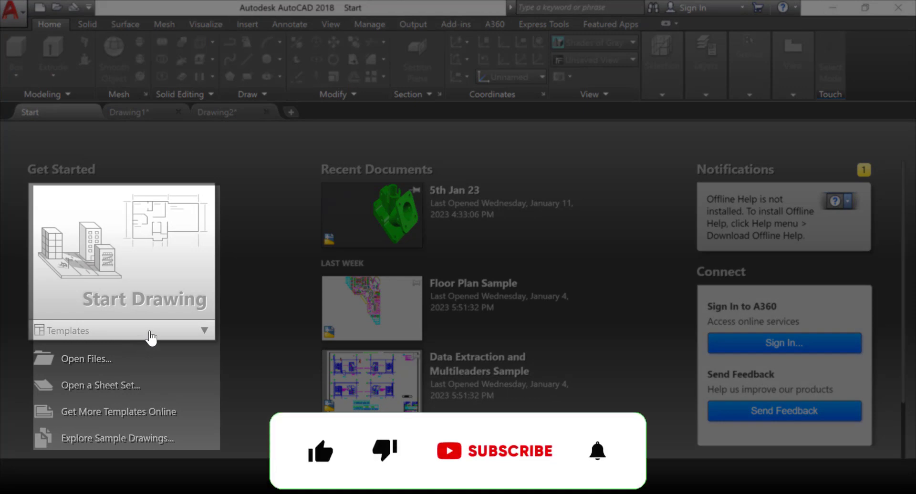
Create a new drawing from the acadiso3D.dwt template and set its view to the SW Isometric home view
click(151, 339)
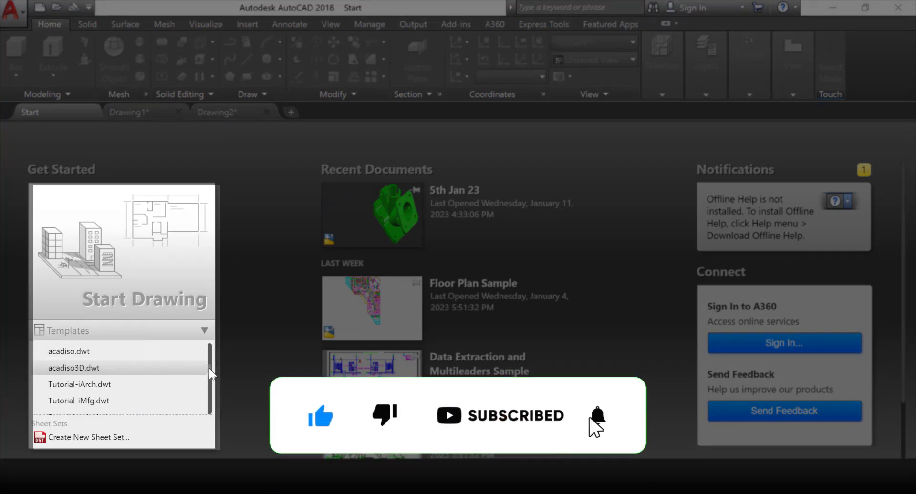
click(188, 370)
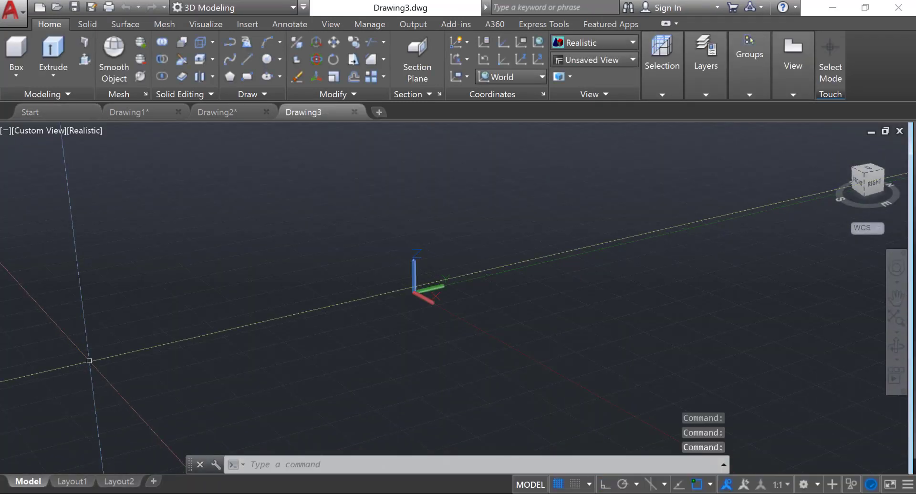
mouse_move(838, 151)
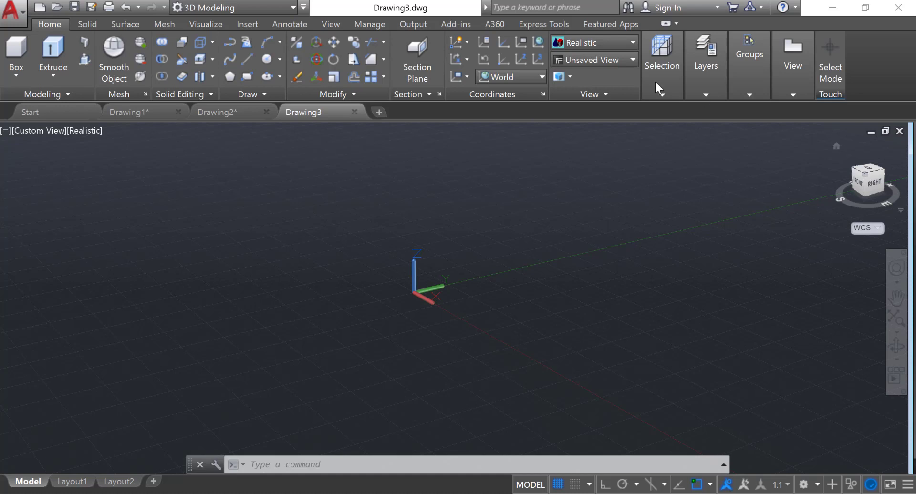
click(503, 78)
click(497, 92)
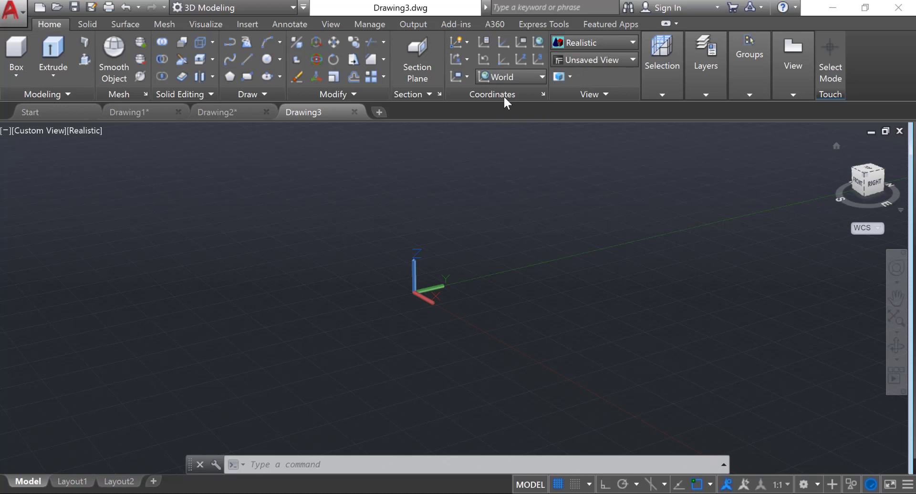
click(836, 146)
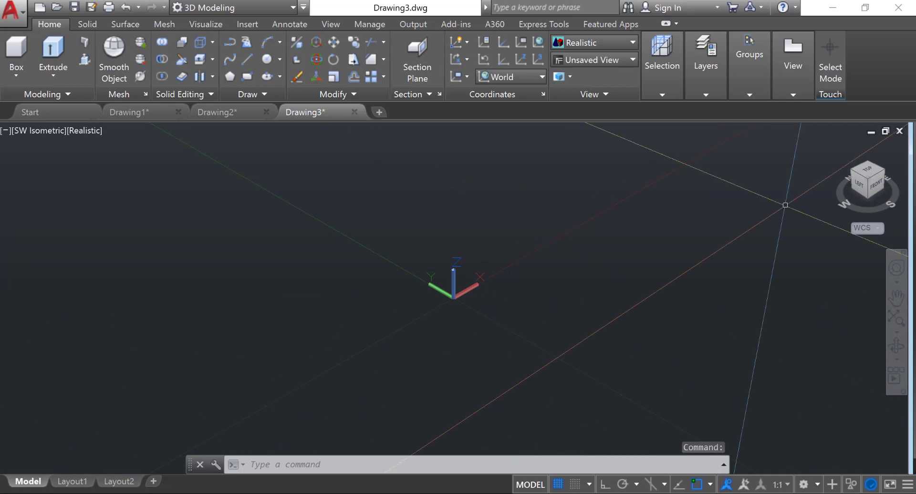
Turn off the grid in the new drawing and set its visual style to 2D Wireframe
click(897, 345)
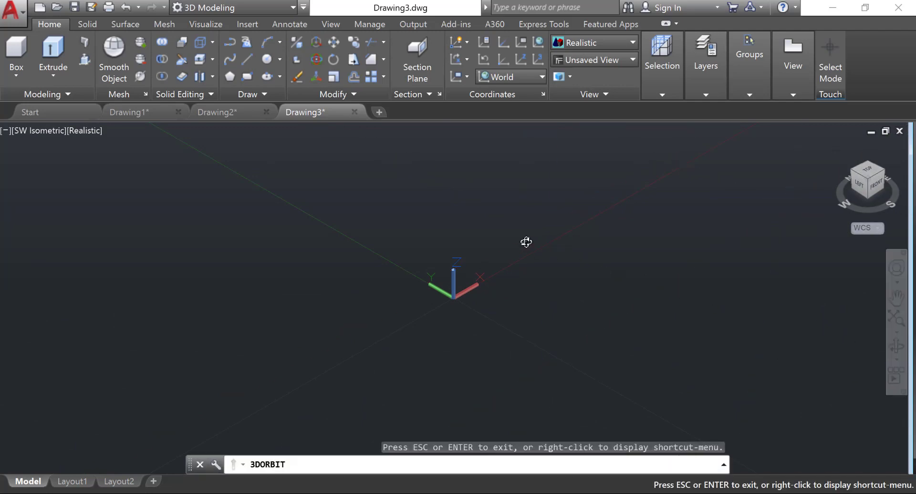
drag(525, 243, 549, 266)
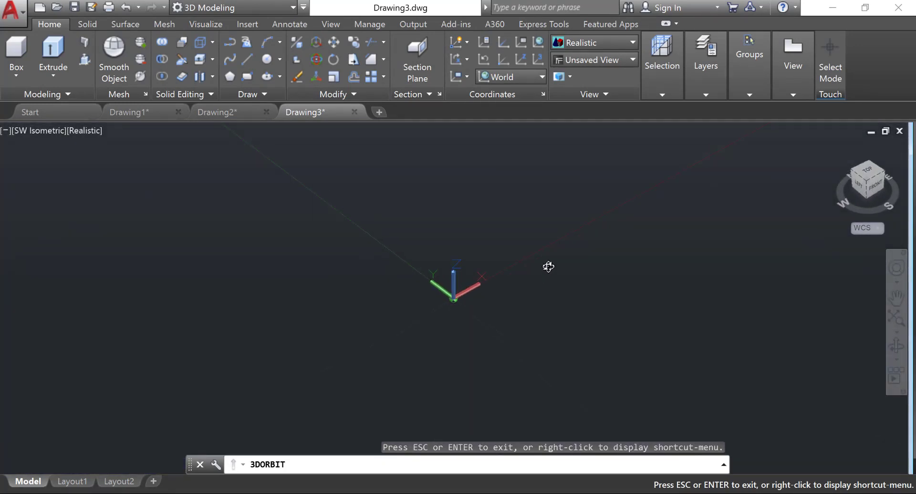
right_click(575, 240)
click(592, 249)
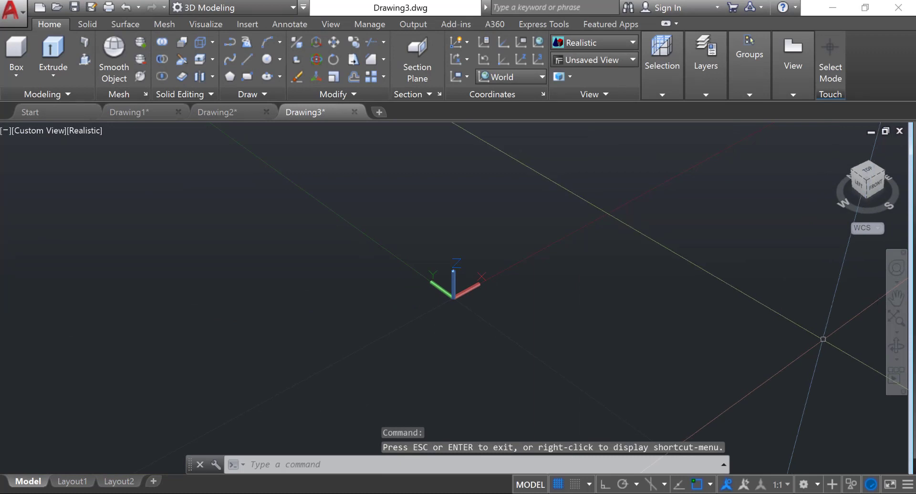
click(558, 485)
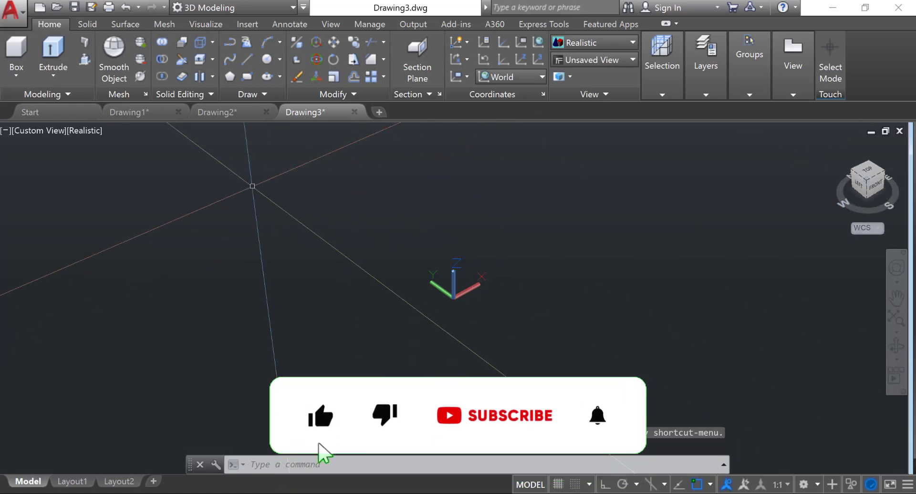
click(95, 130)
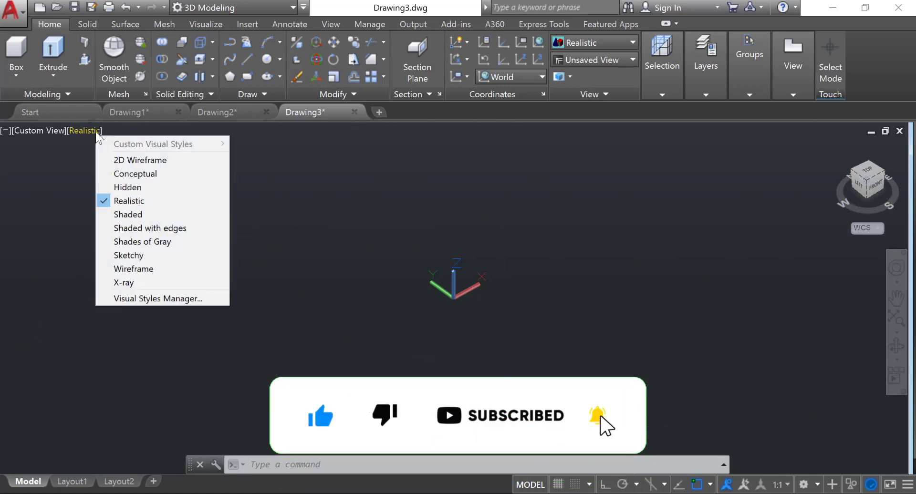
click(117, 159)
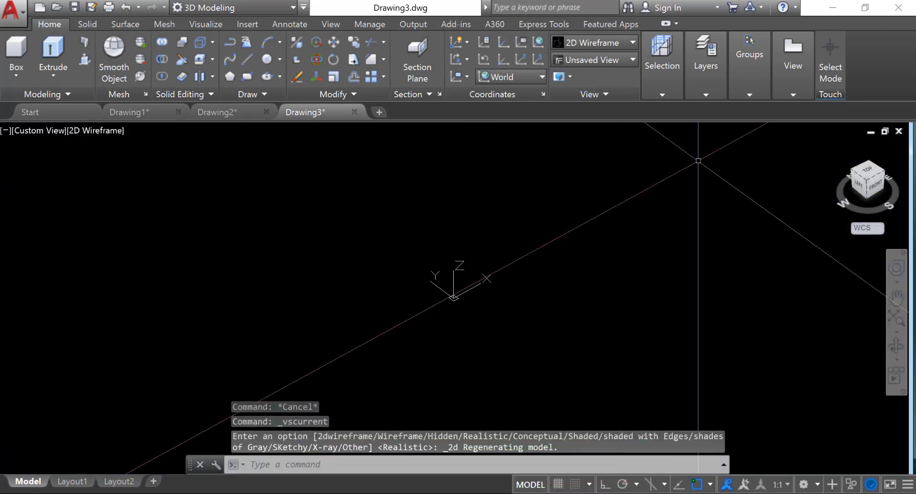
Restore the SW Isometric home view and display the UCS icon away from the origin with Show UCS Icon
click(836, 146)
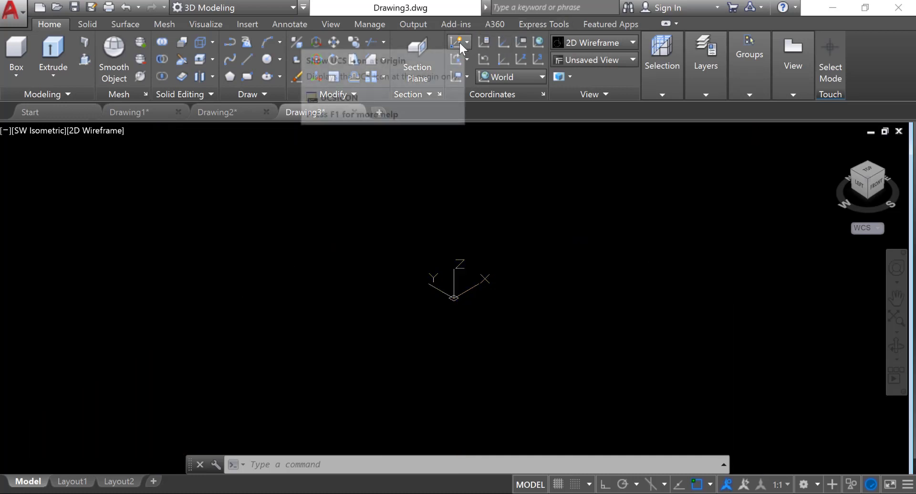
click(459, 41)
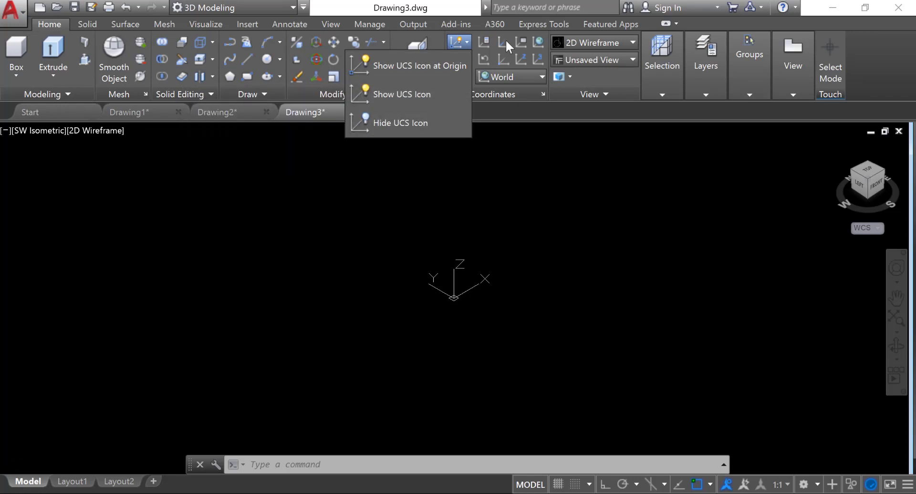
click(433, 93)
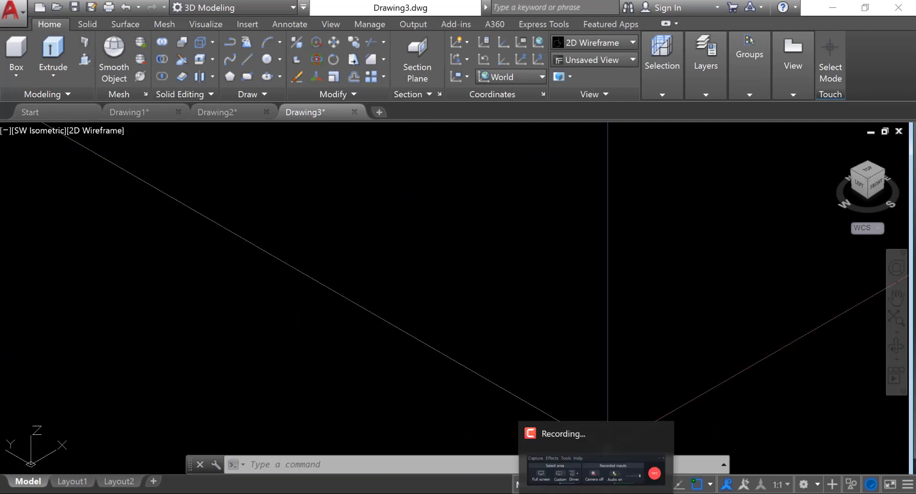
Review the dimensioned bracket in the reference image in Photos
mouse_move(573, 488)
click(525, 456)
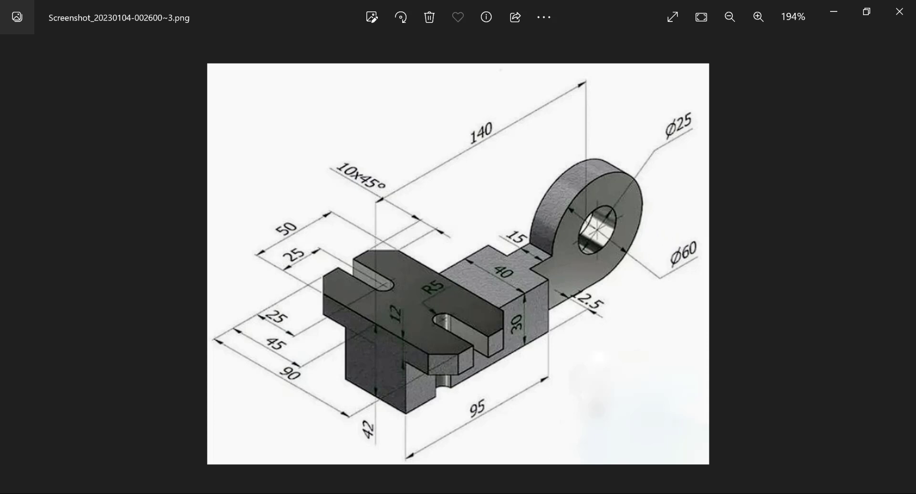
mouse_move(520, 433)
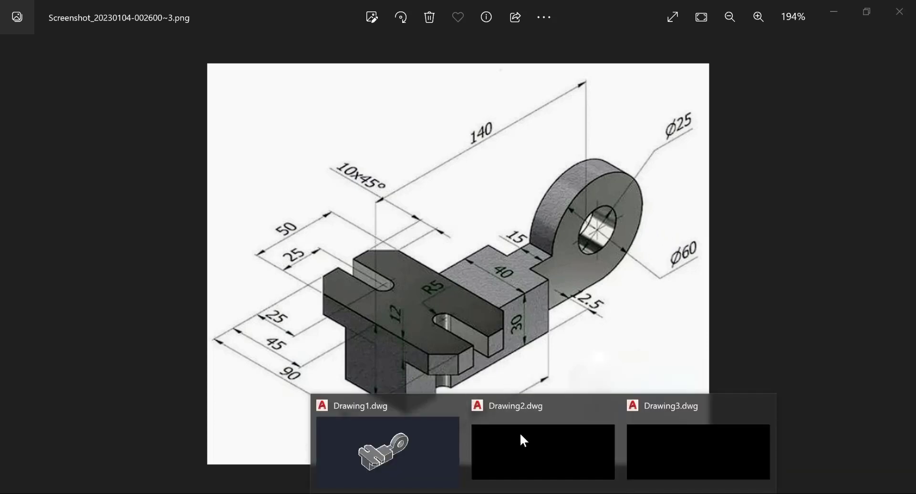
Return to AutoCAD and close Drawing3 and Drawing1 without saving their changes
click(357, 447)
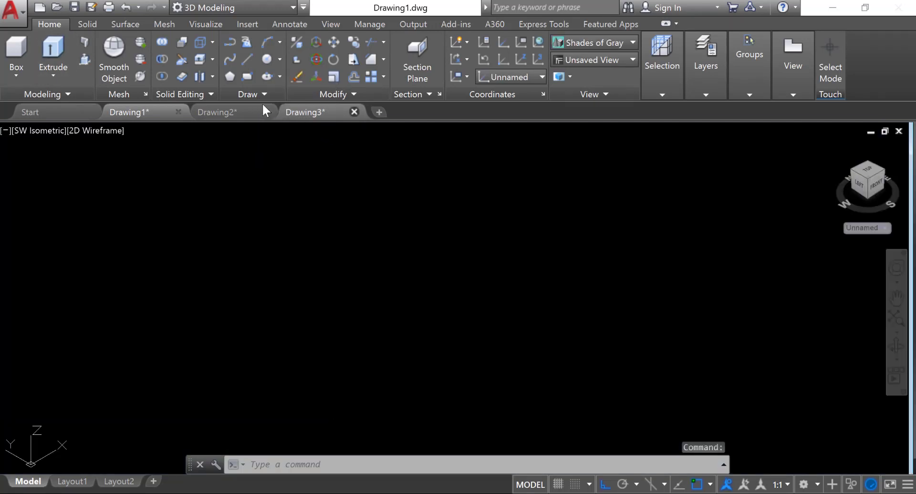
click(354, 112)
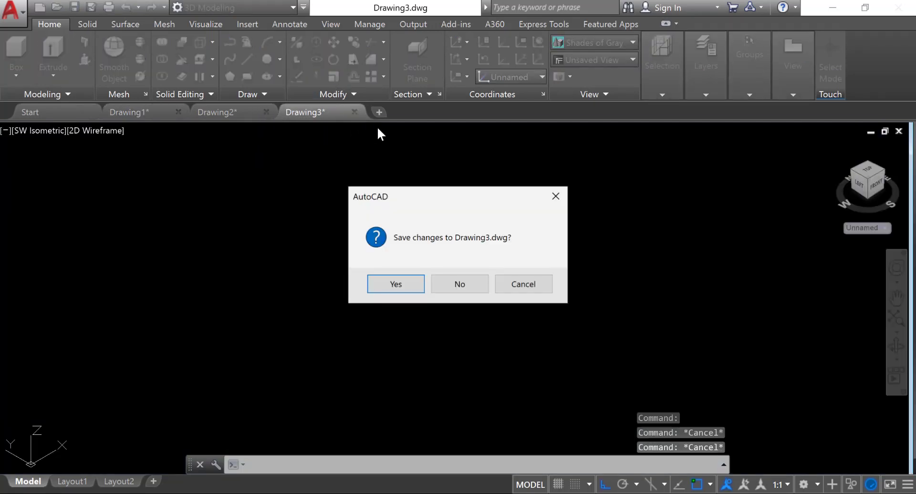
click(447, 280)
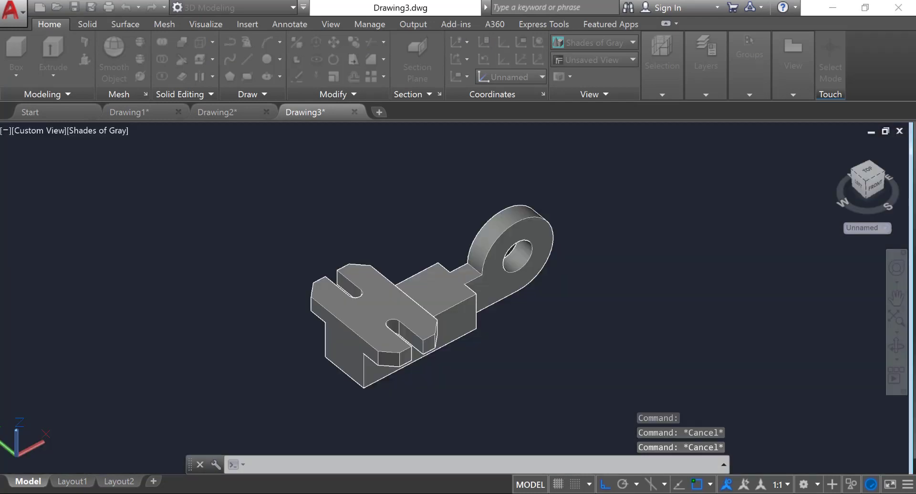
click(178, 111)
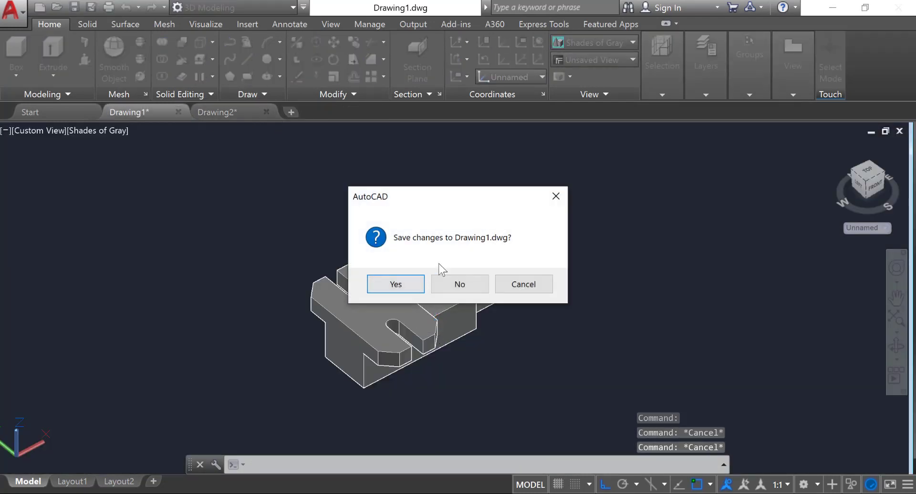
click(467, 292)
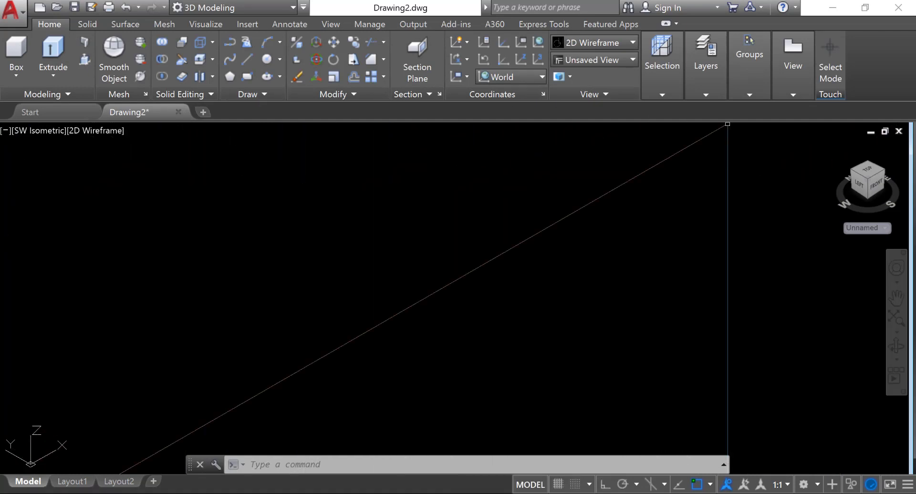
Examine the reference image in Photos for the dimensions of the ring-shaped end of the bracket
mouse_move(543, 493)
mouse_move(573, 493)
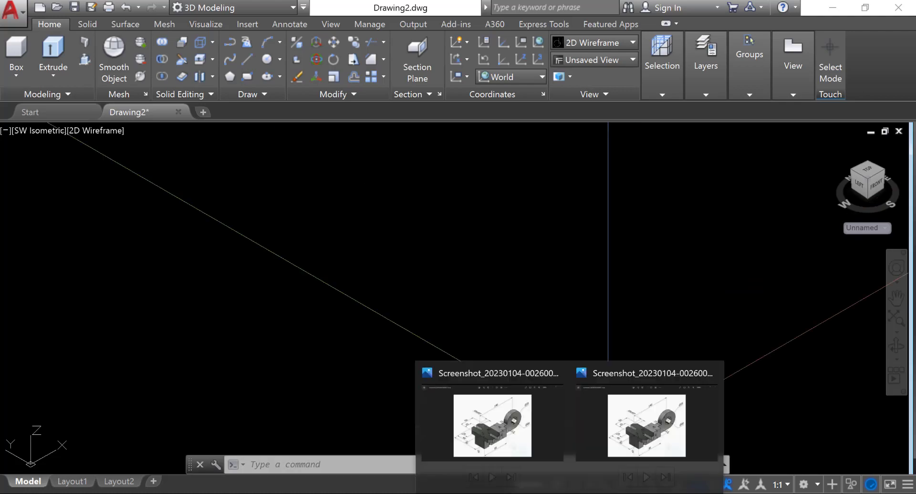
click(516, 432)
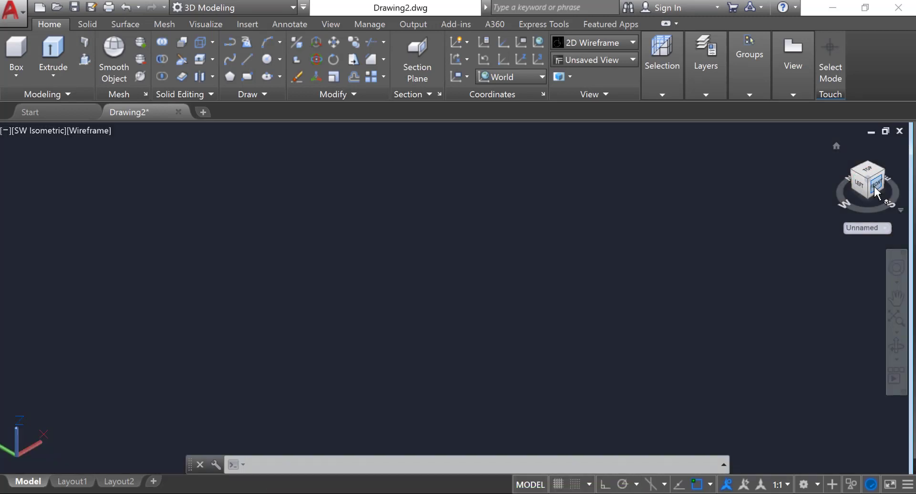
Align the UCS in Drawing2 with the Front view using the View option, and return to the SW Isometric view
click(877, 191)
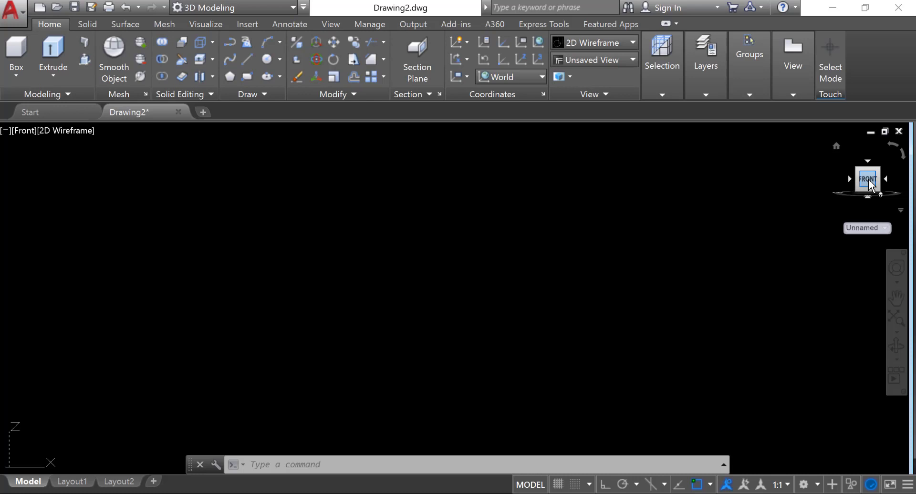
click(462, 74)
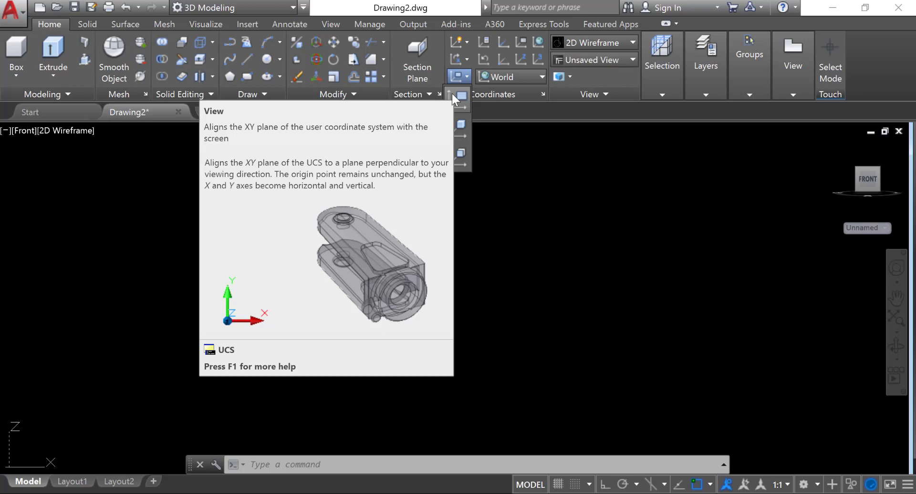
click(452, 94)
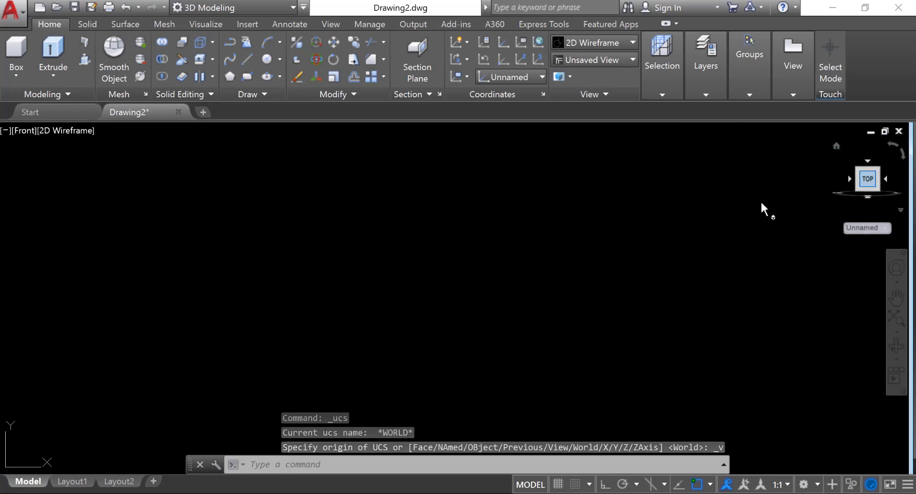
click(837, 147)
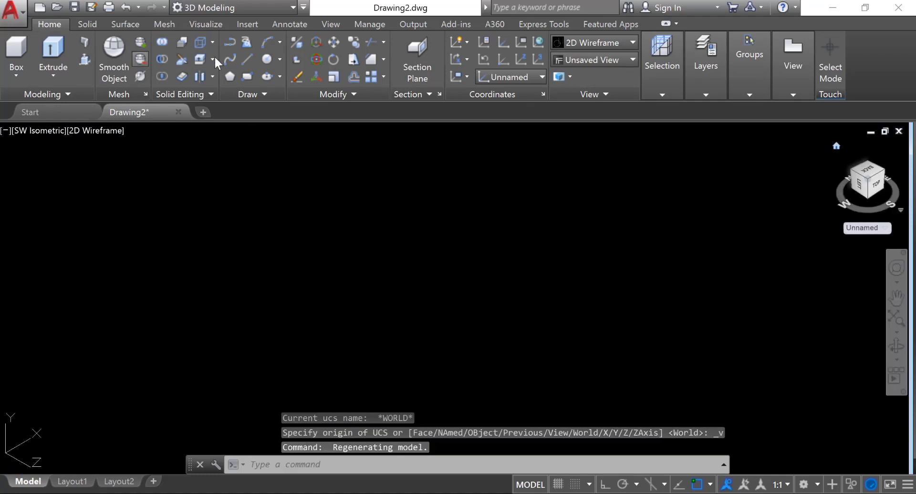
Draw a circle by centre and diameter in the empty drawing area, with a diameter of 60
click(279, 59)
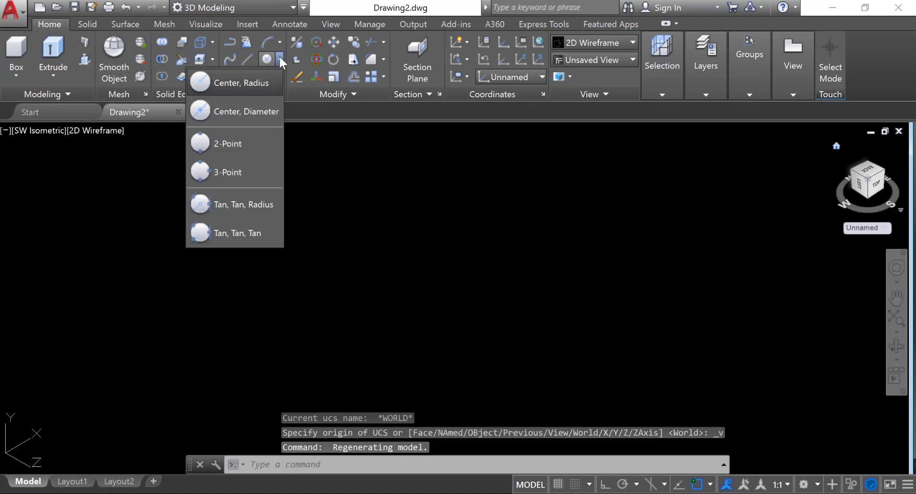
click(252, 114)
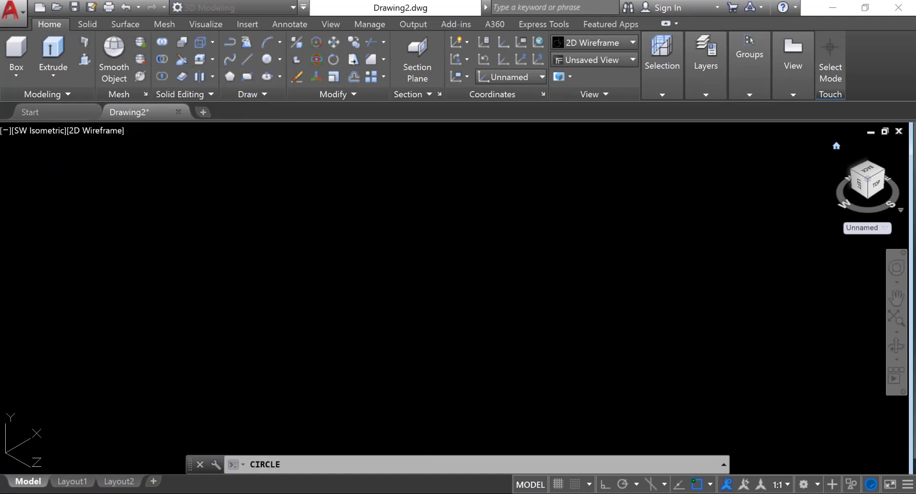
click(525, 275)
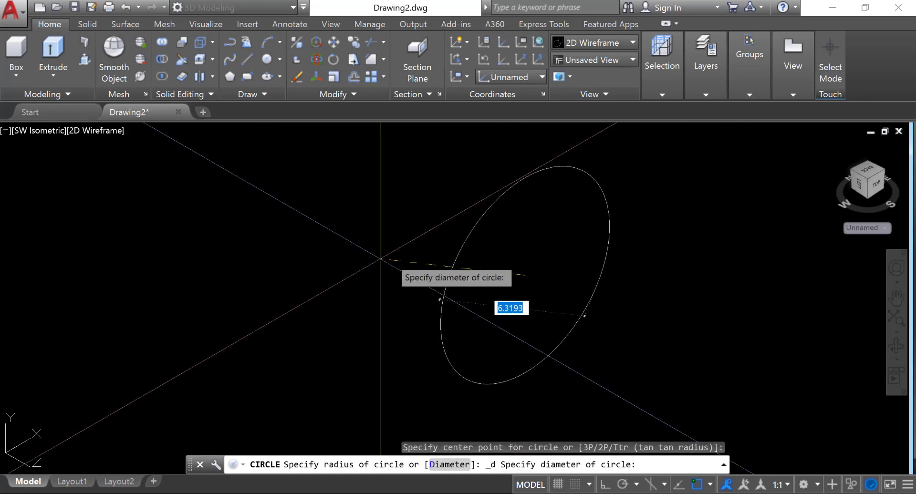
text(60)
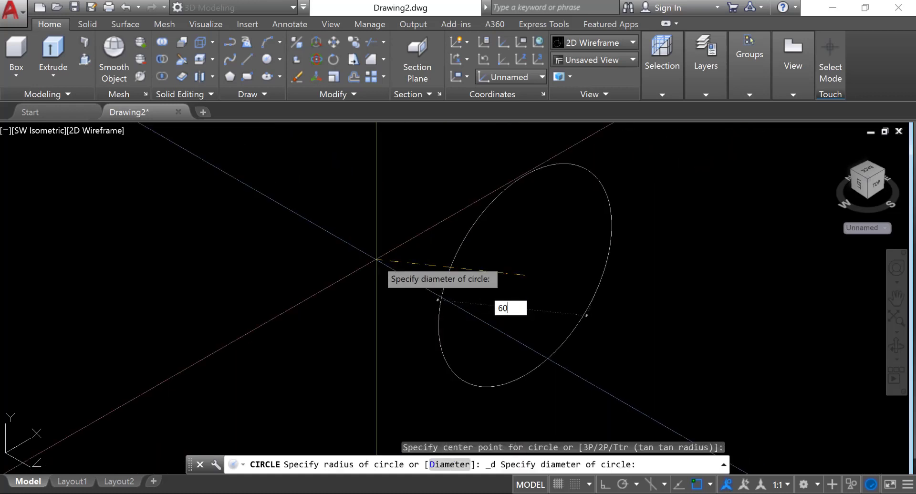
key(Return)
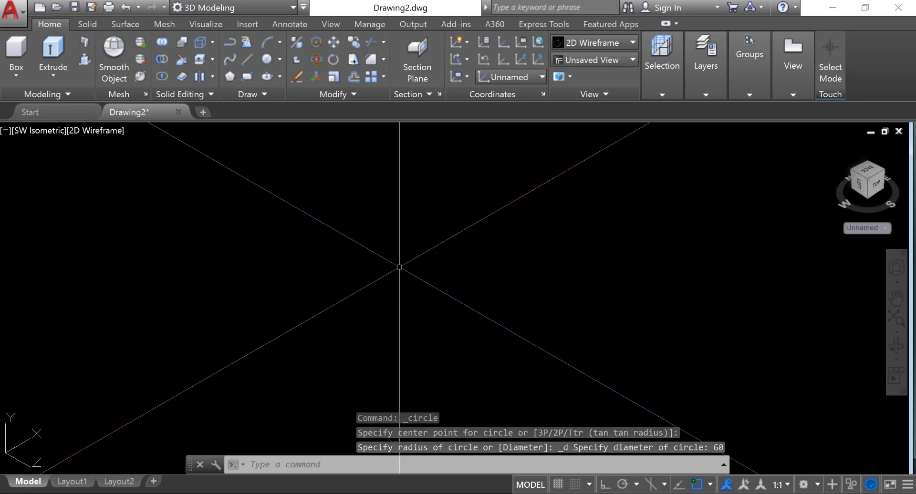
middle_click(372, 284)
middle_click(371, 284)
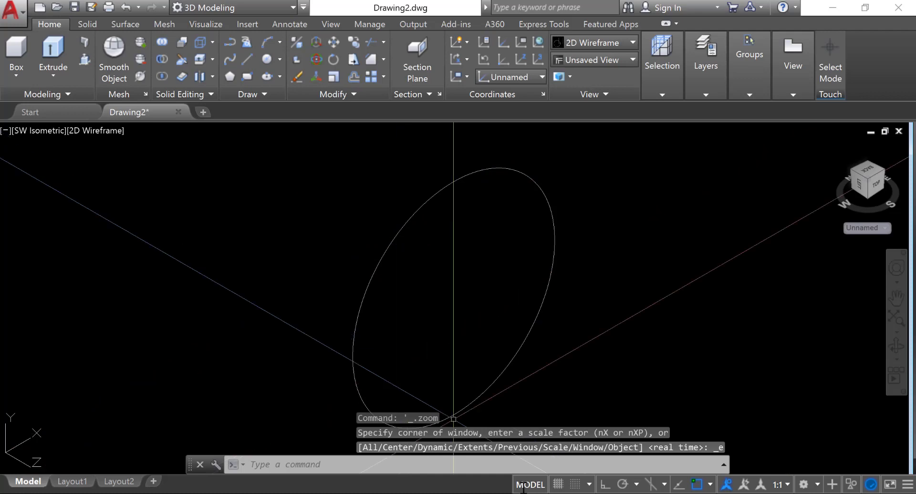
Switch to Photos, close the duplicate reference image window, and check the ring's hole diameter in the remaining one
mouse_move(570, 493)
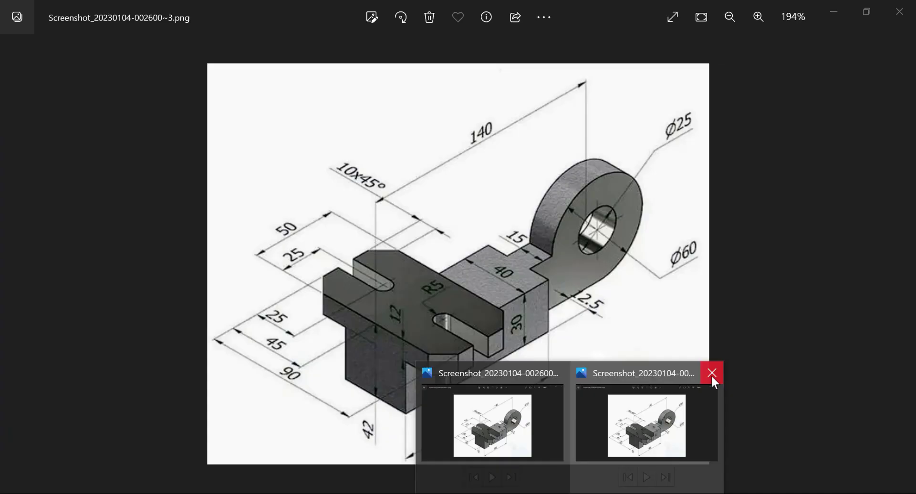
click(712, 373)
click(531, 425)
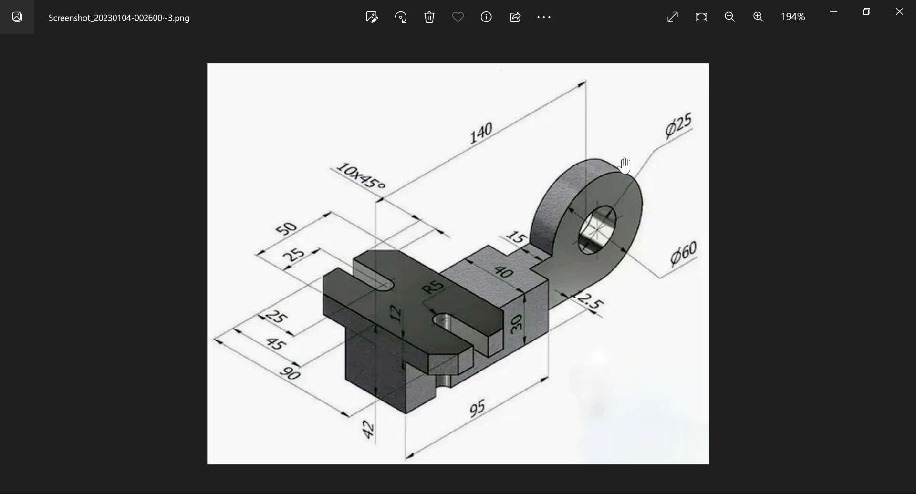
Return to AutoCAD and draw a circle of diameter 25 concentric with the existing circle
click(499, 493)
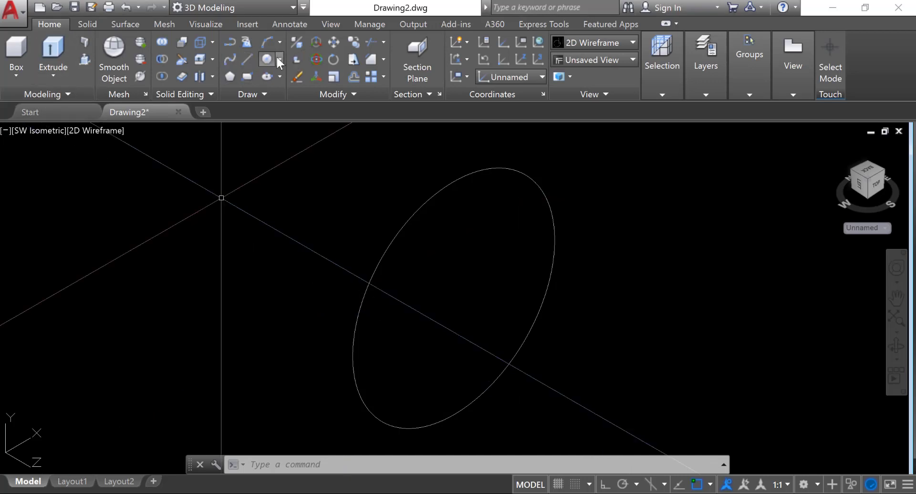
click(279, 58)
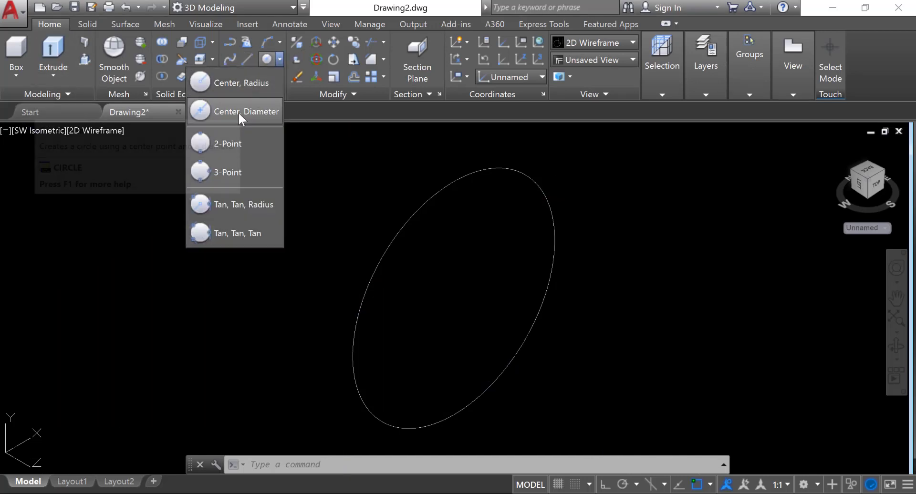
click(239, 111)
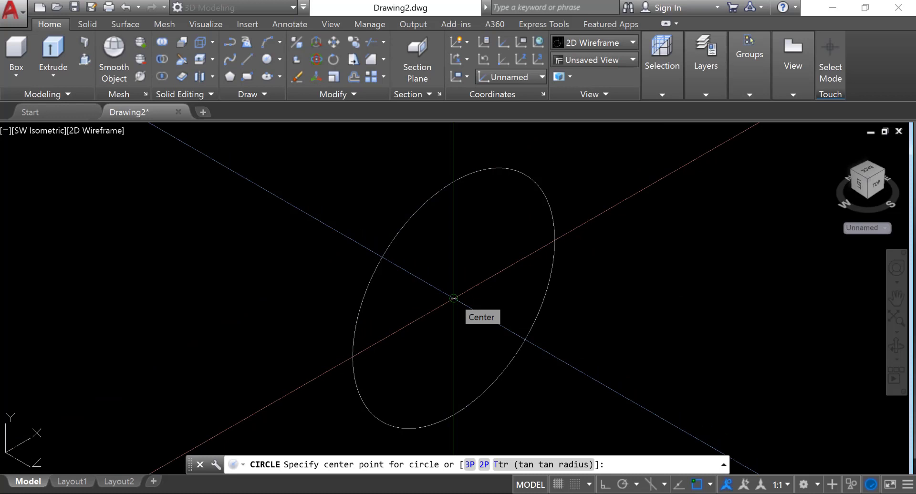
click(454, 299)
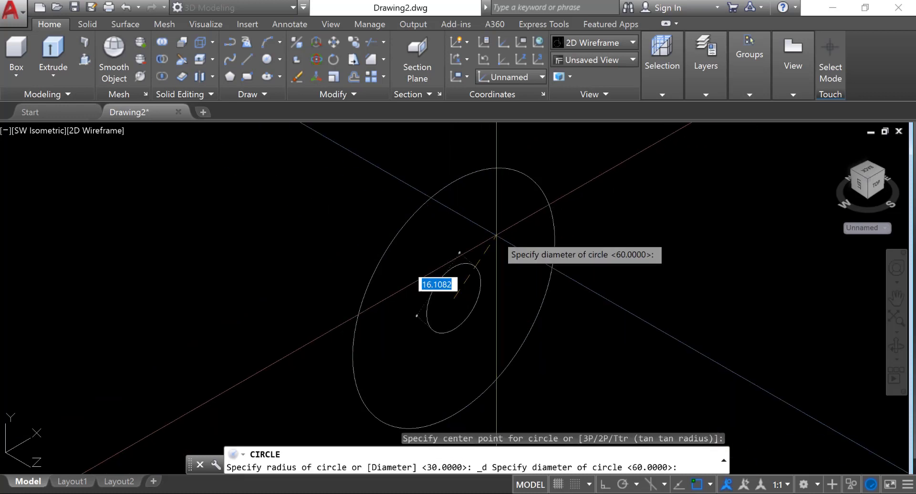
text(25)
key(Return)
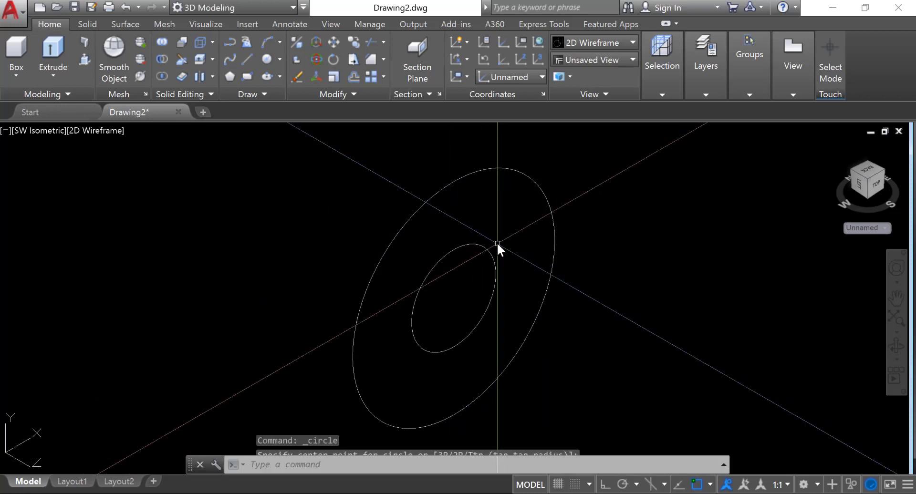
scroll(488, 205, down, 3)
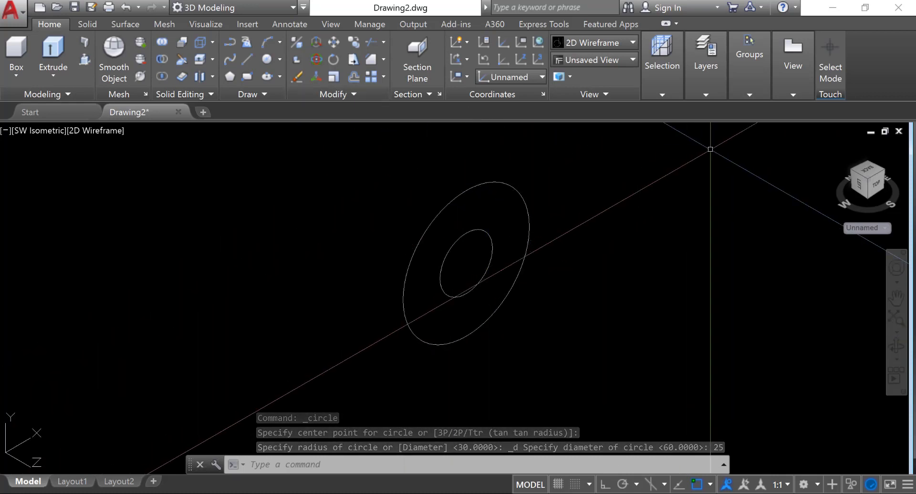
Switch to the Front view and create a new layer named Centerline
click(877, 186)
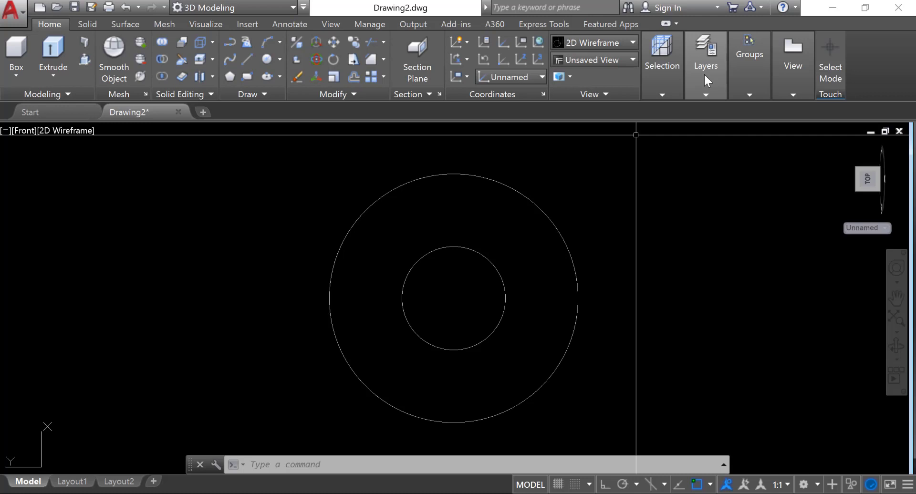
click(705, 75)
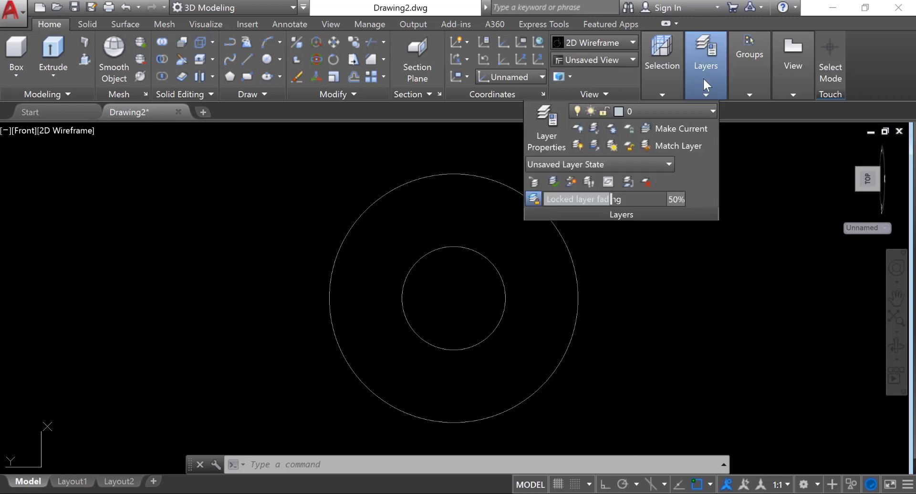
click(536, 110)
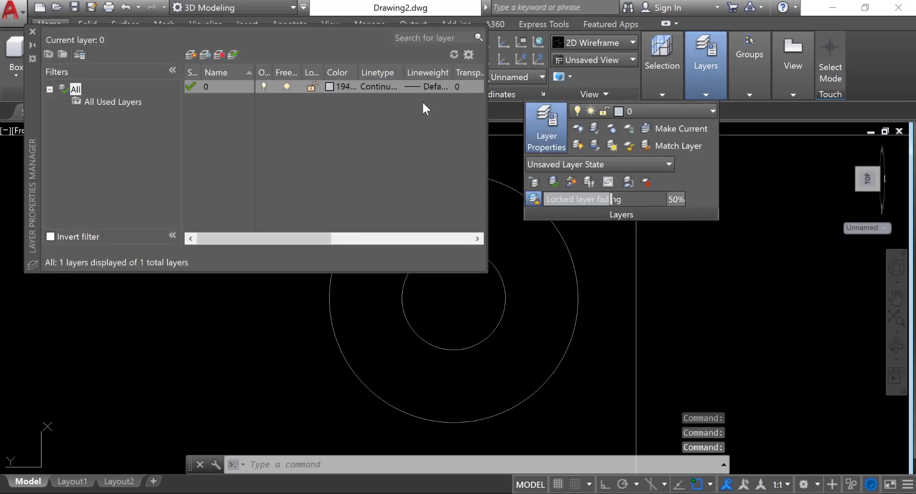
click(192, 54)
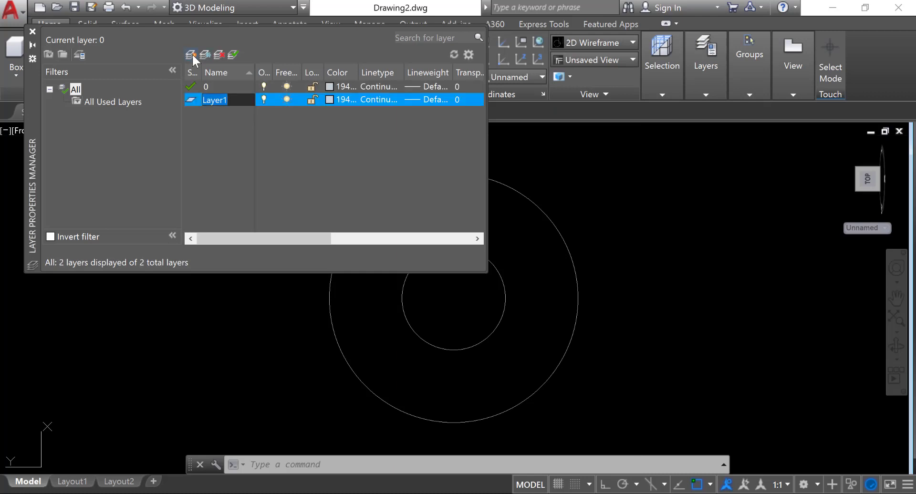
text(Cetner)
key(BackSpace)
key(BackSpace)
key(BackSpace)
key(BackSpace)
text(nterline)
Set the Centerline layer's color to index color red
click(328, 100)
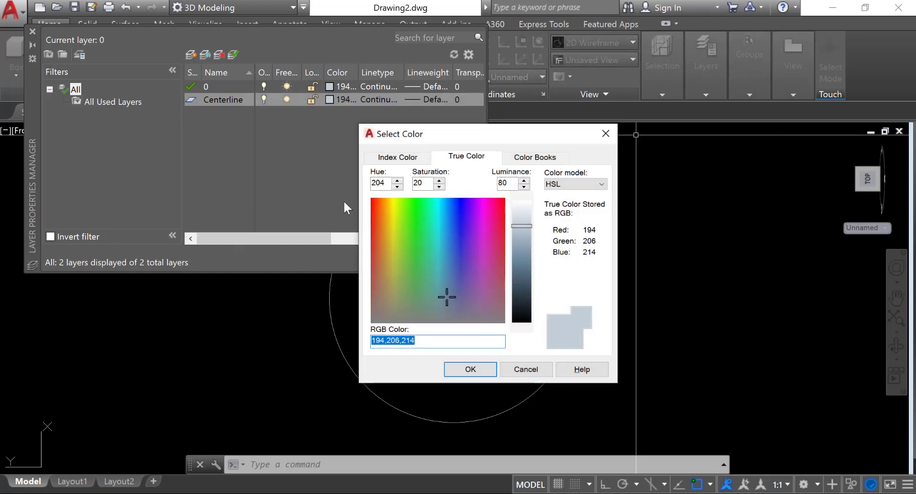
click(399, 158)
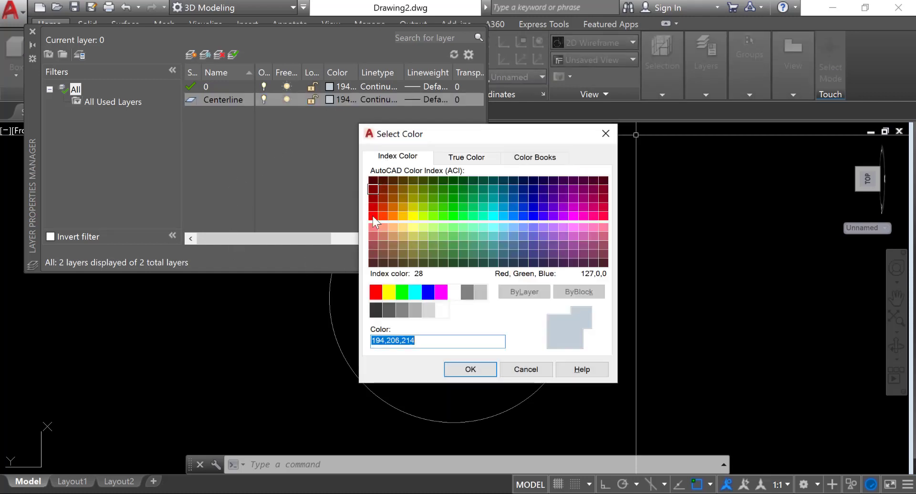
click(376, 292)
click(471, 369)
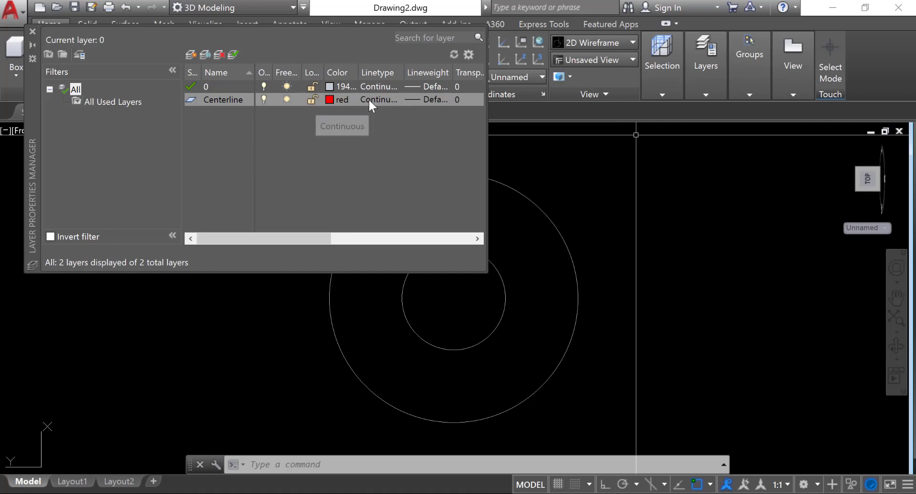
Load the CENTER2 linetype from acadiso.lin and assign it to the Centerline layer
click(369, 101)
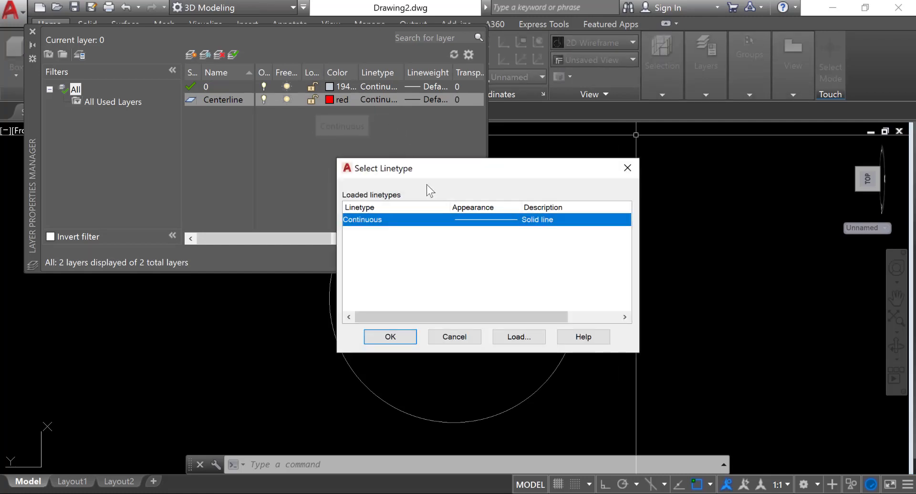
click(519, 337)
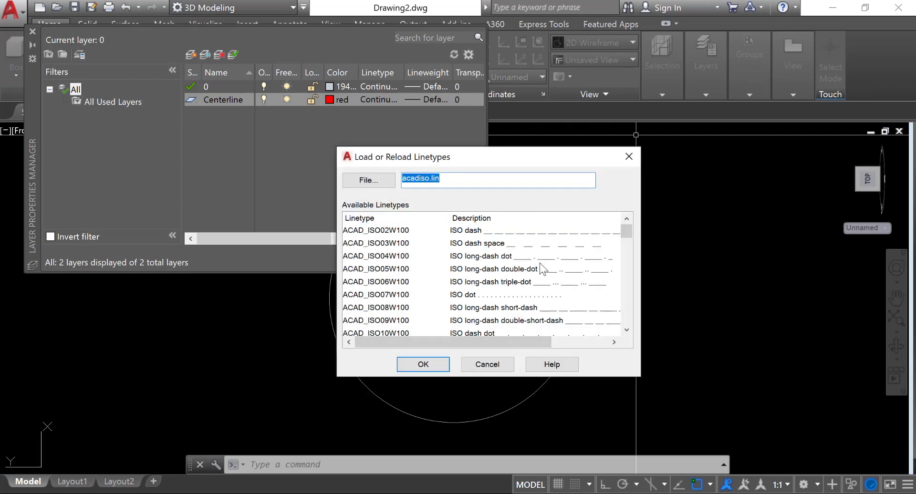
scroll(539, 267, down, 5)
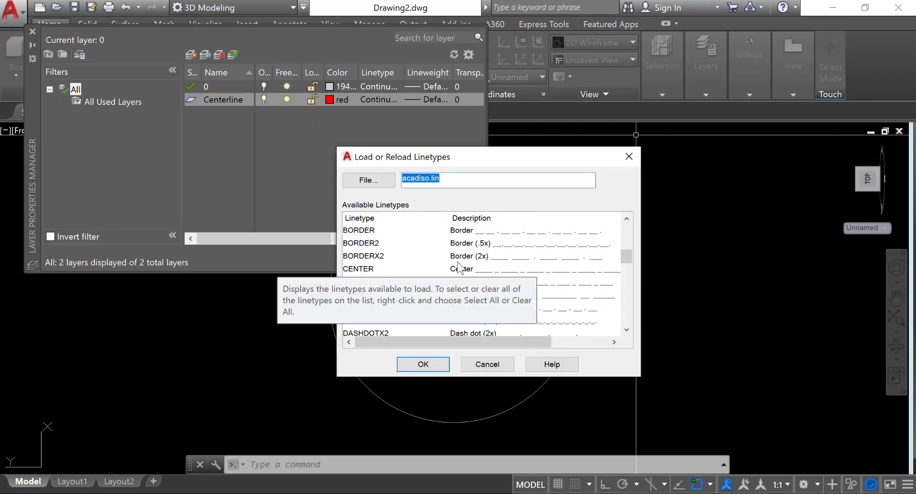
click(551, 282)
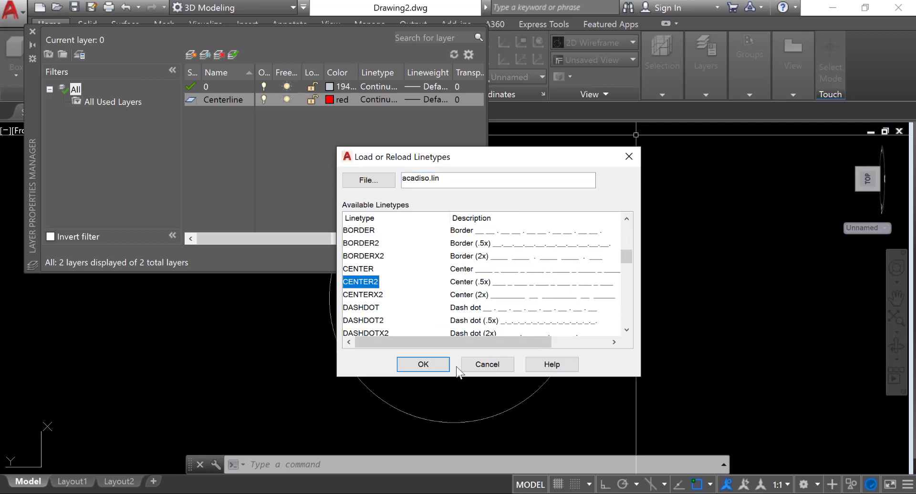
click(436, 365)
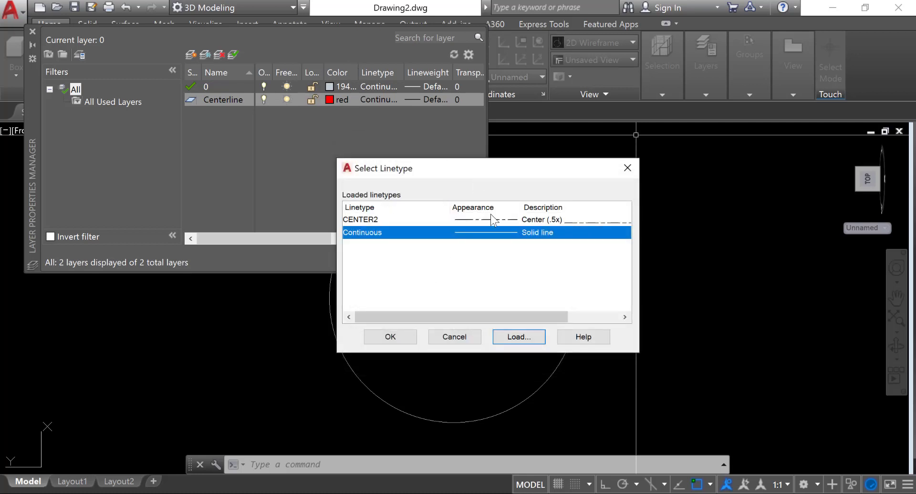
click(491, 218)
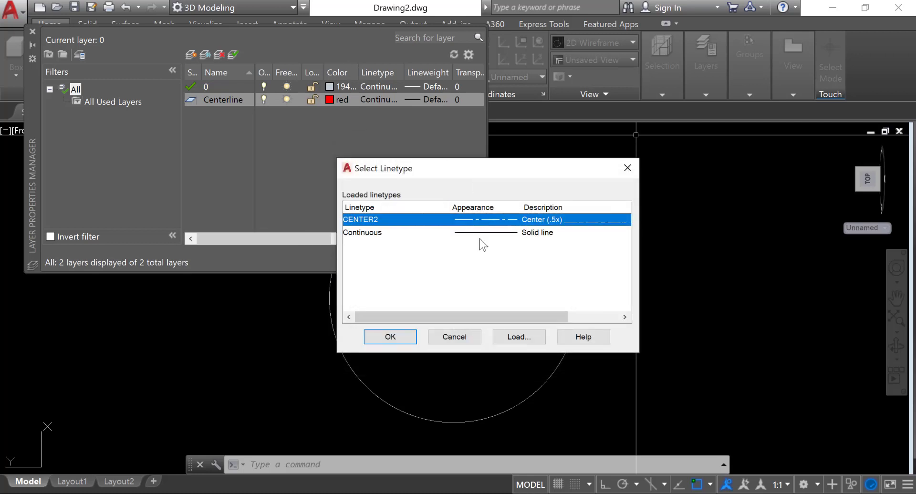
click(390, 338)
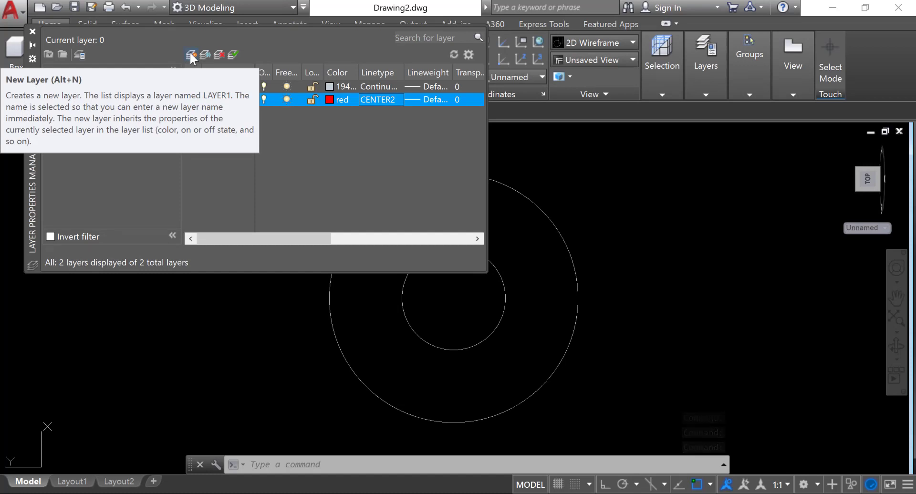
Create a new layer named Dimensions and set its color to green
click(190, 54)
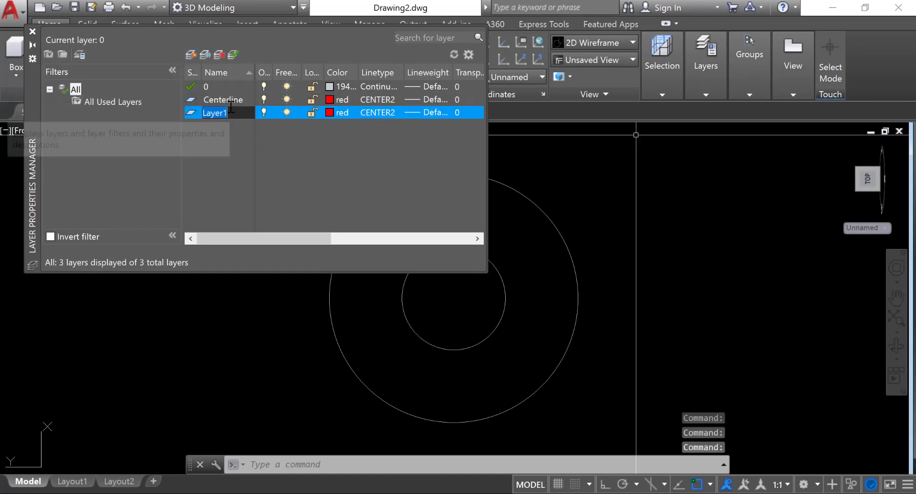
text(Dime)
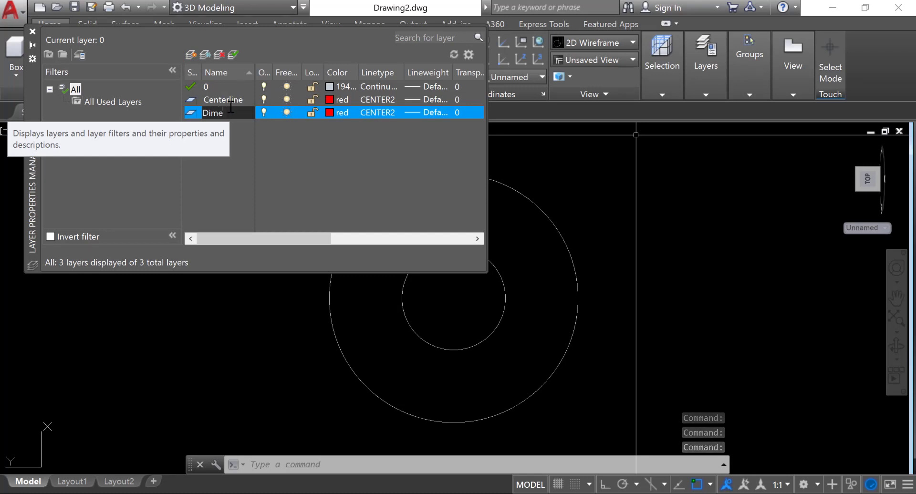
text(nsion)
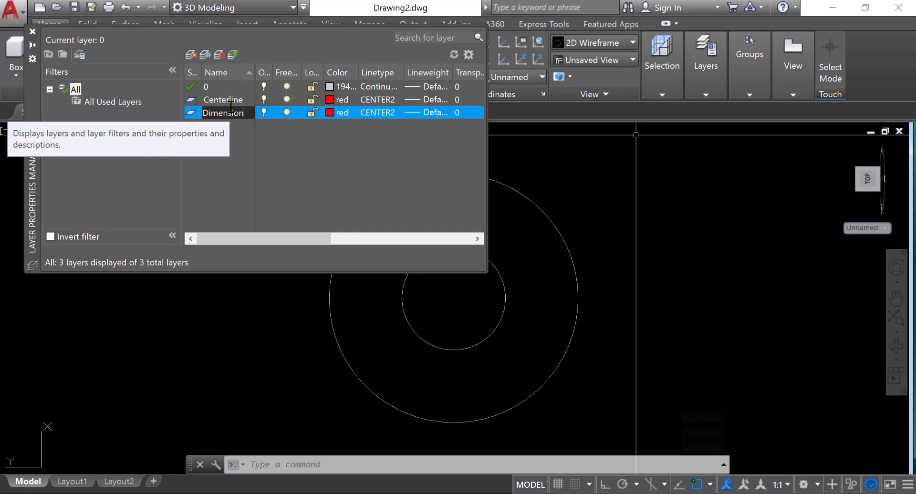
click(327, 111)
click(334, 114)
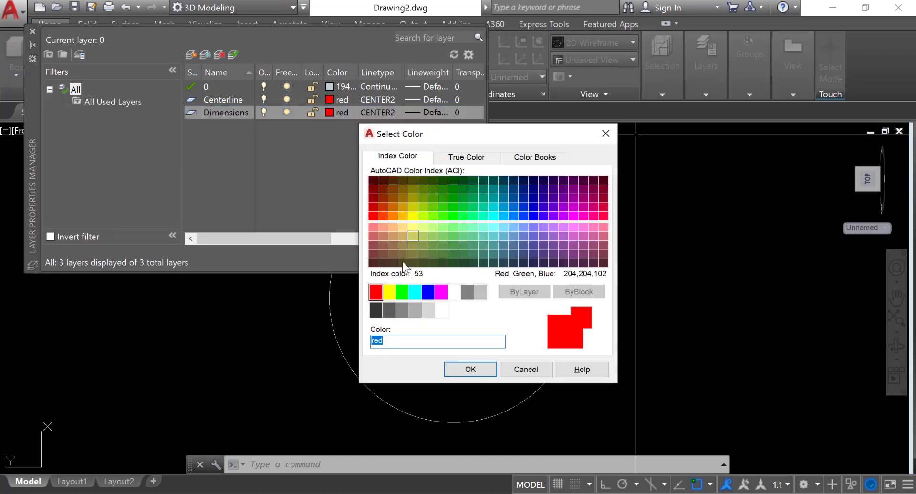
click(403, 293)
click(469, 368)
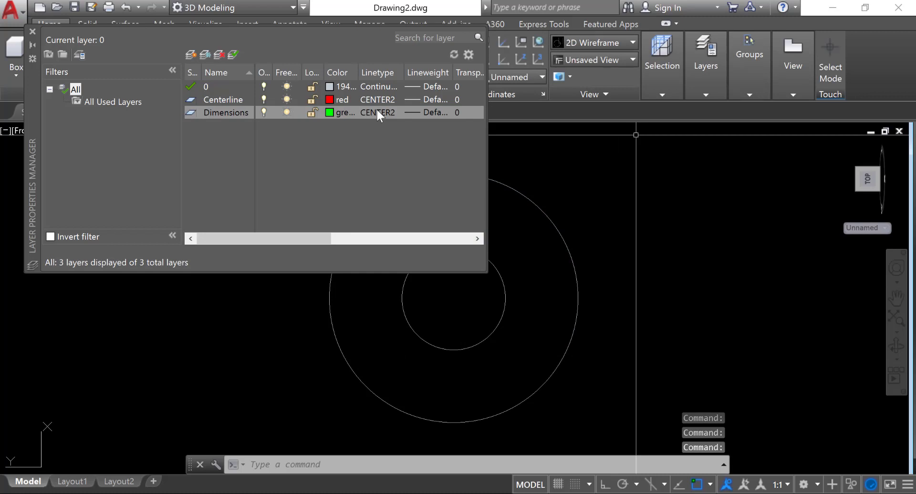
Assign the Continuous linetype to the Dimensions layer, keep layer 0 current and close the layer manager
click(376, 108)
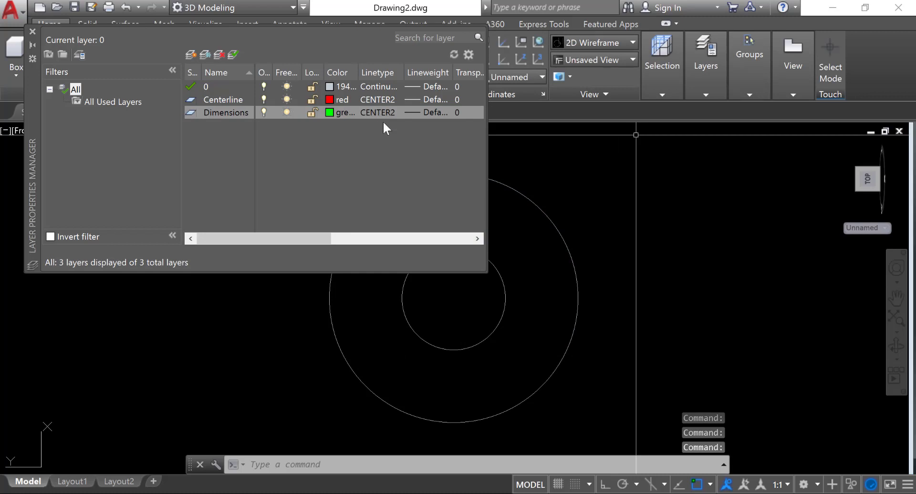
click(471, 233)
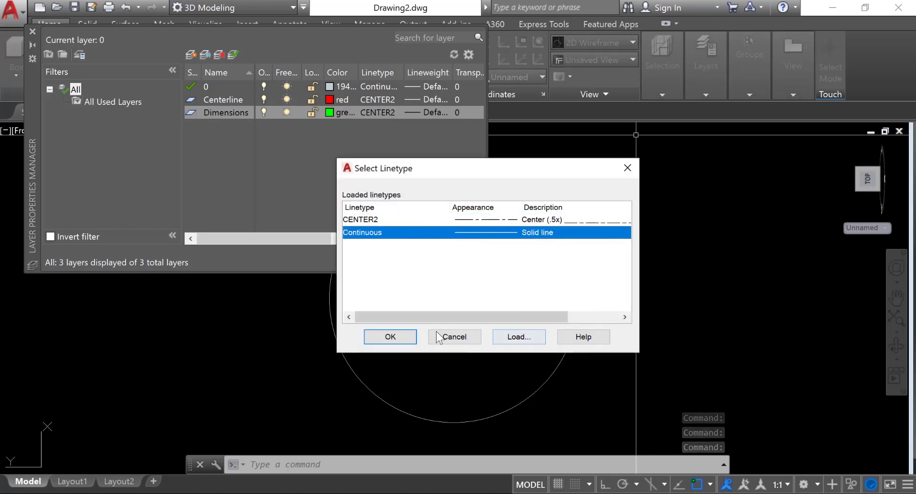
click(405, 338)
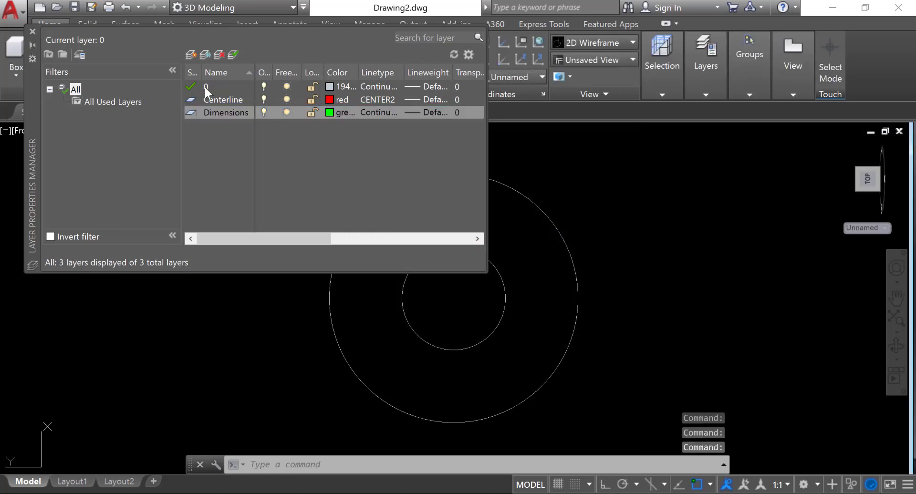
click(219, 87)
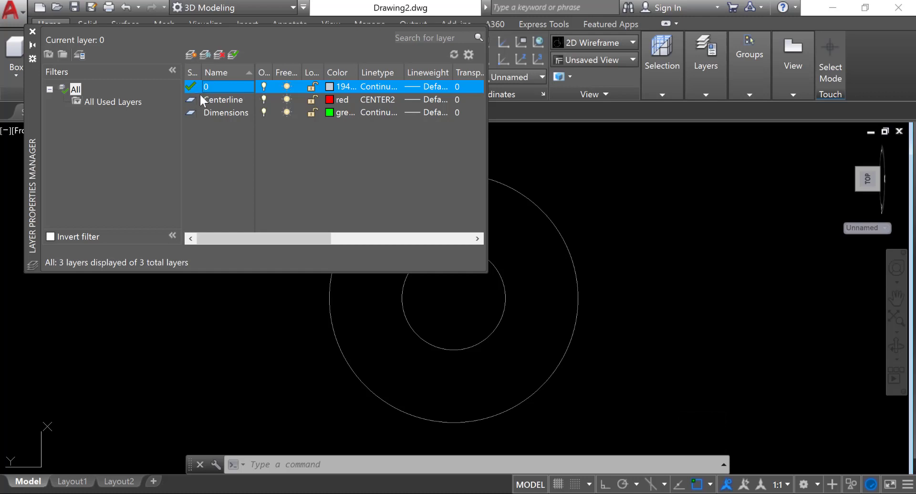
click(32, 32)
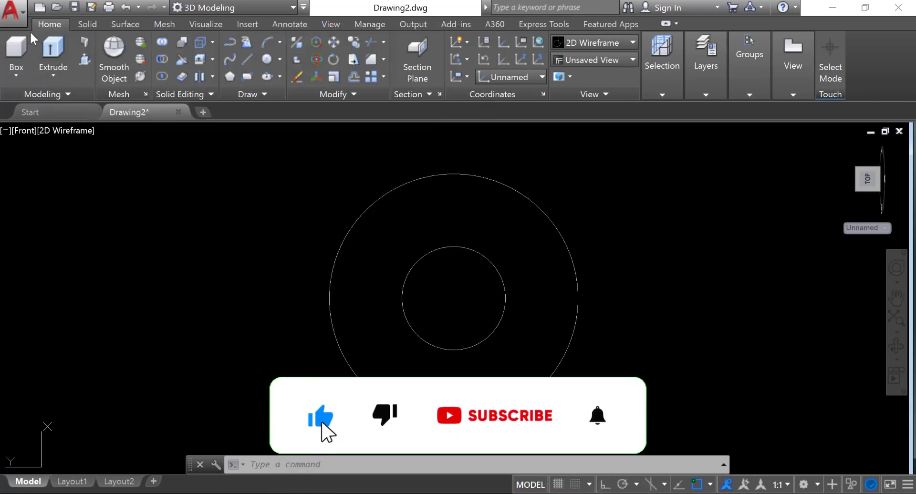
With Ortho on, draw a horizontal line from the circles' center to a point just beyond the outer circle
click(247, 60)
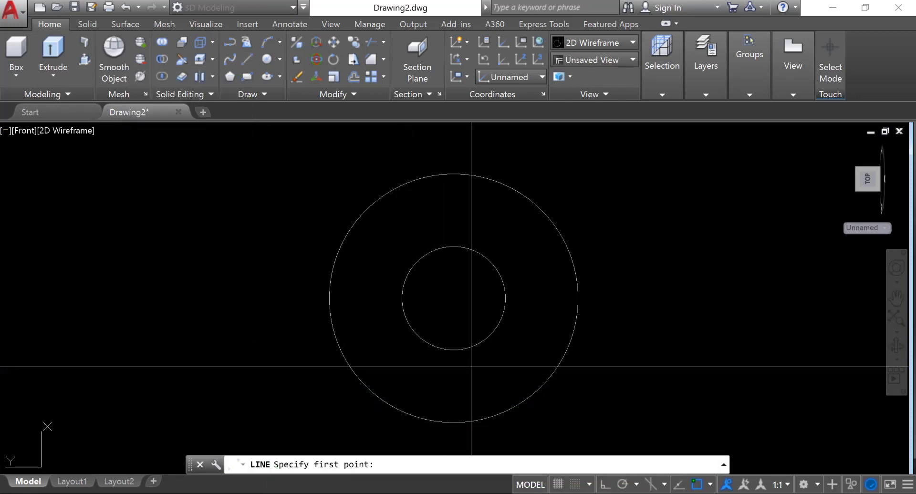
click(499, 493)
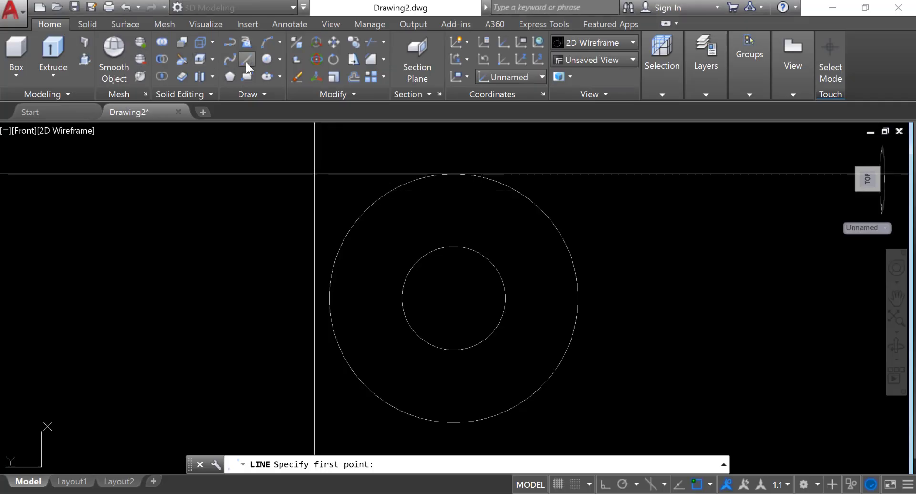
click(245, 61)
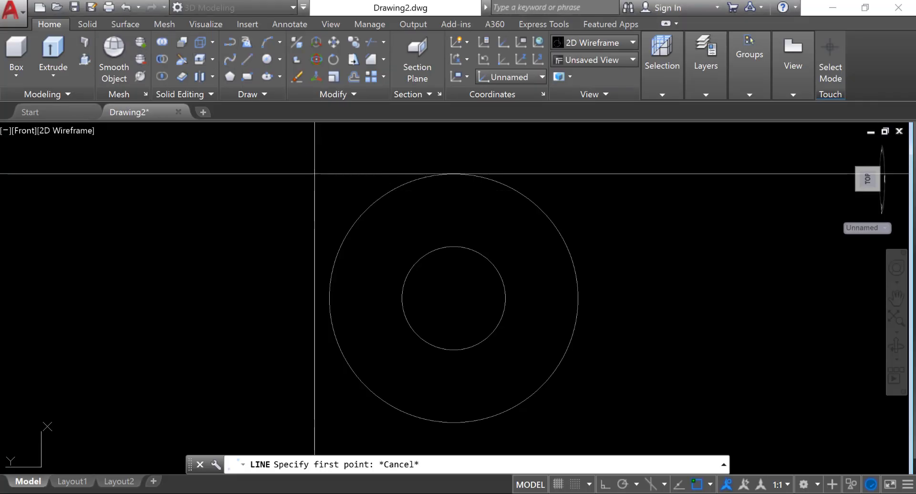
click(454, 298)
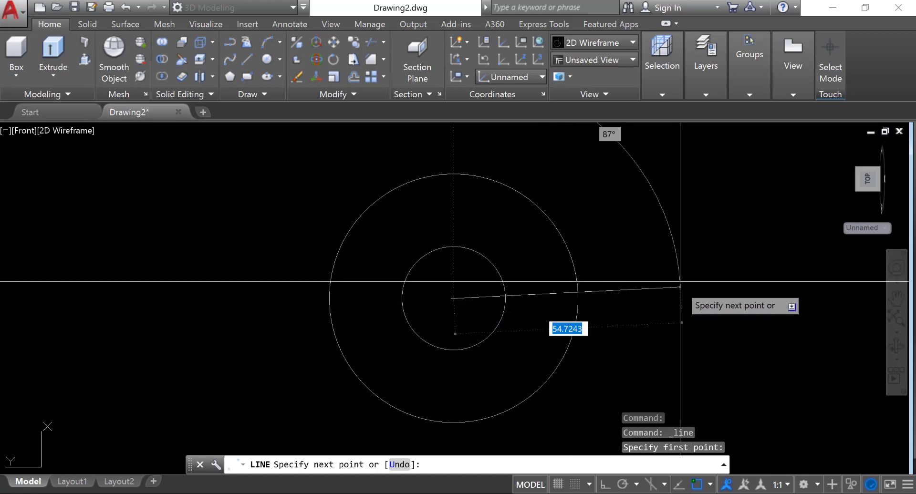
click(605, 484)
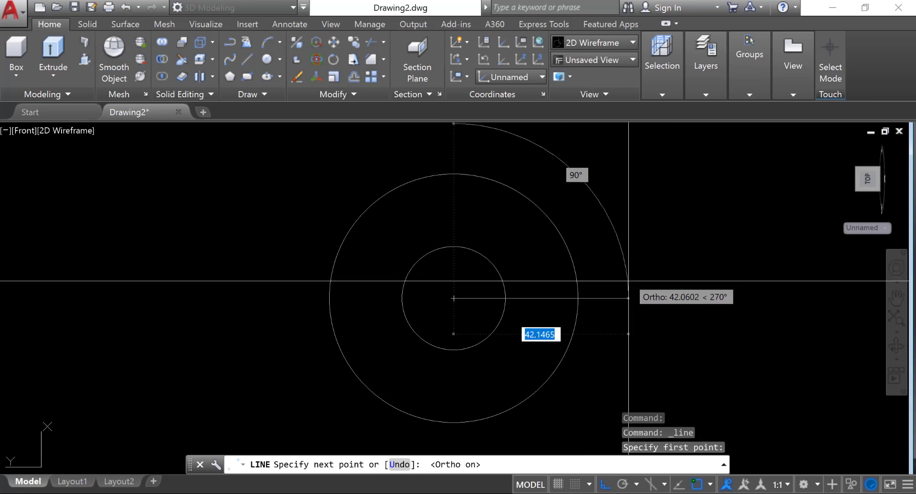
click(616, 301)
right_click(690, 162)
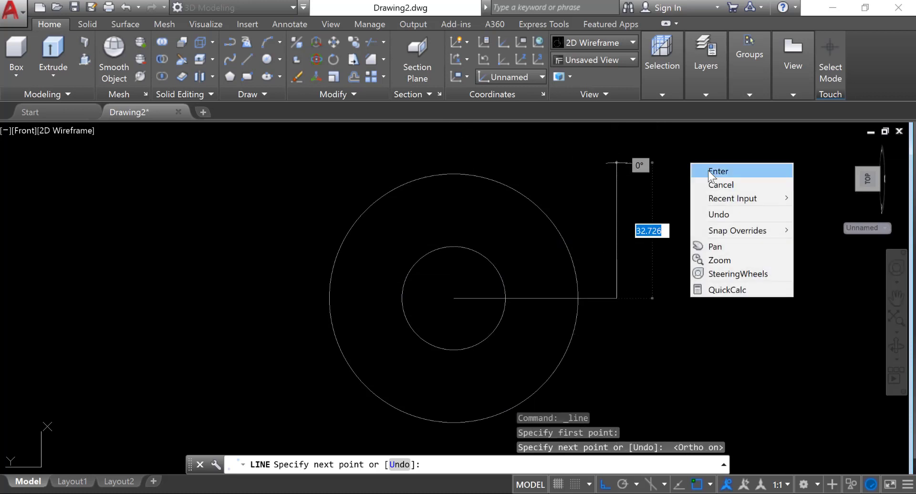
click(711, 174)
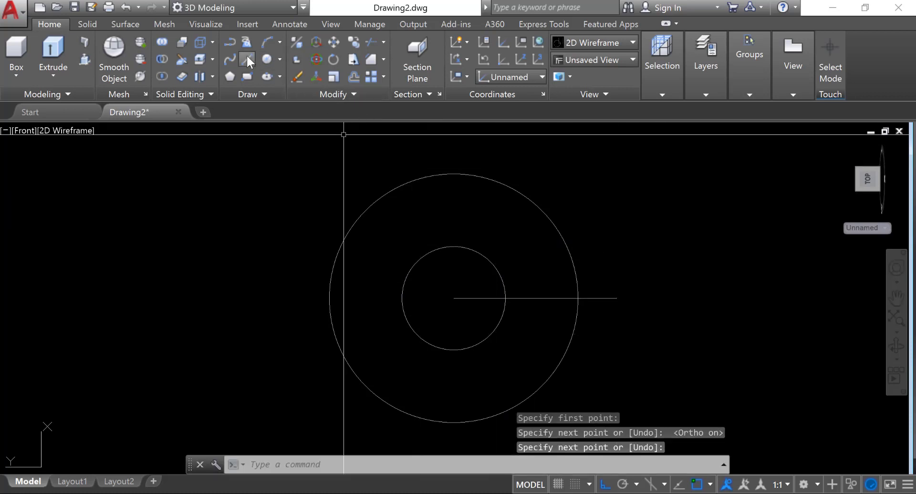
Draw a vertical line from the circles' center down to a point just beyond the outer circle
click(246, 57)
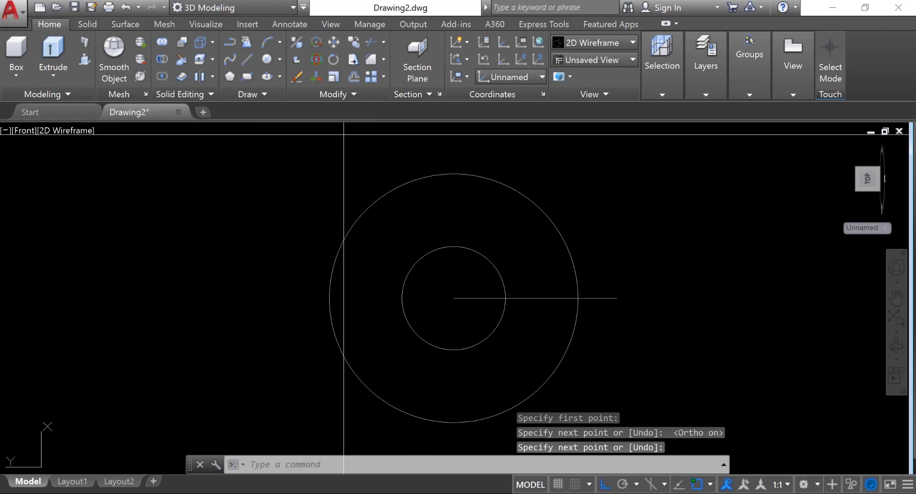
click(453, 298)
middle_drag(427, 390, 446, 242)
click(472, 313)
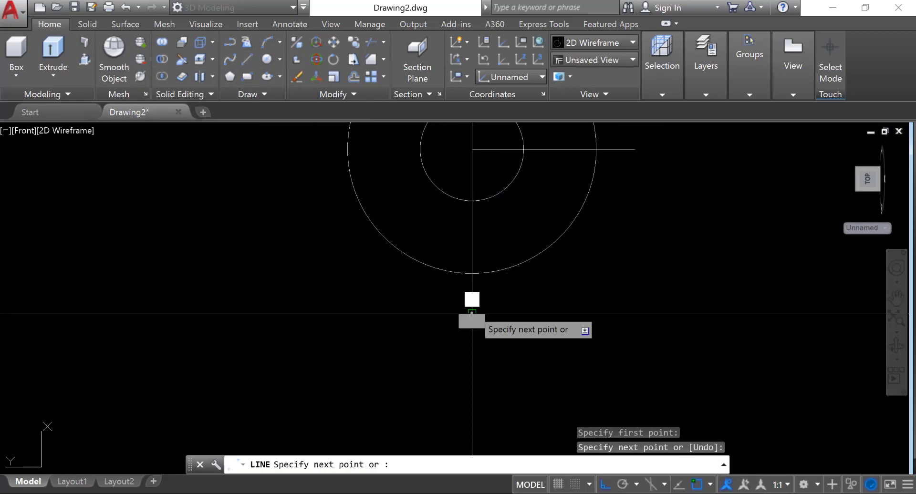
key(Return)
scroll(457, 421, down, 2)
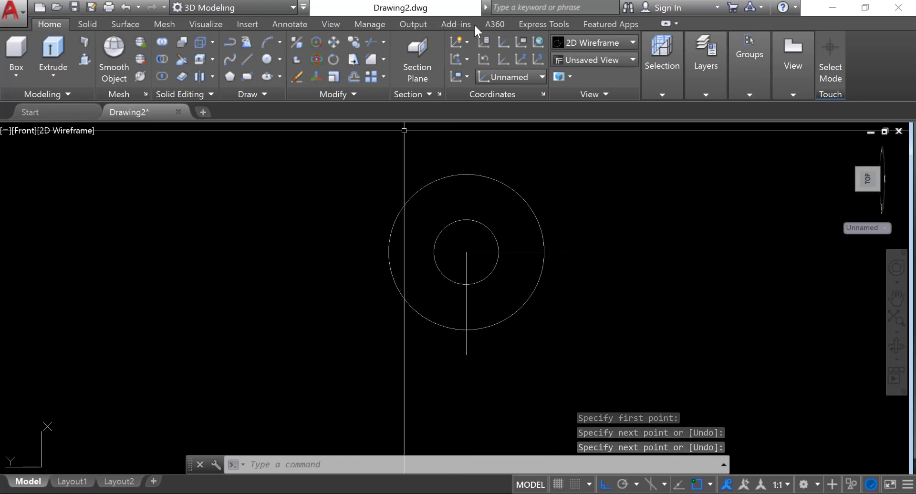
Trim the ends of both center lines that stick out past the outer circle
click(369, 42)
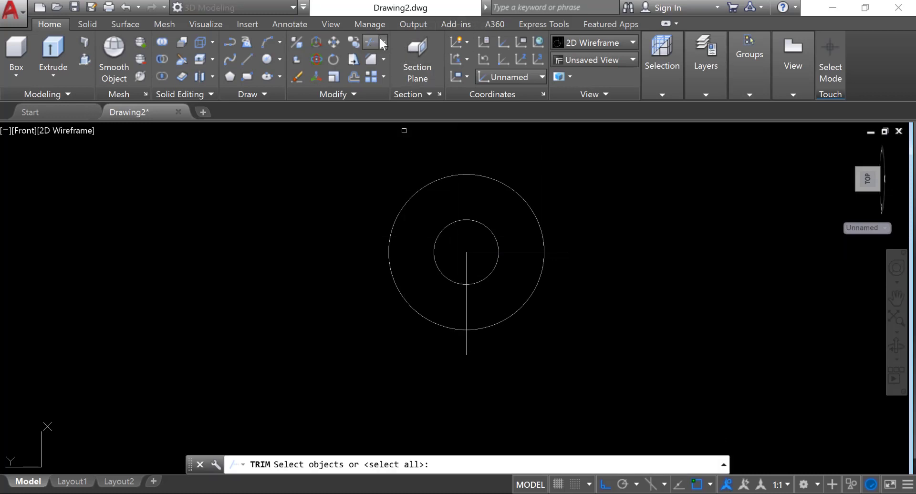
click(383, 42)
click(369, 66)
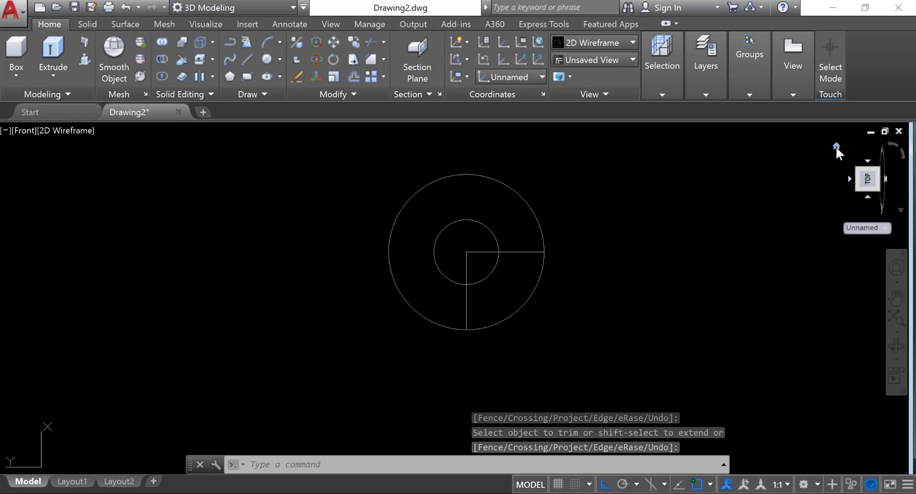
Switch to the home 3D view and draw a 140 line along negative X from the vertical line's lower end
click(837, 147)
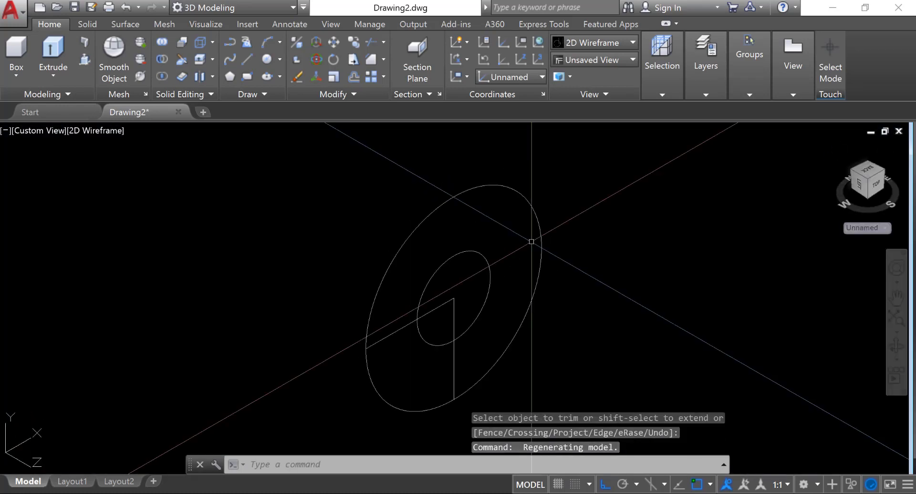
scroll(532, 241, down, 2)
click(518, 493)
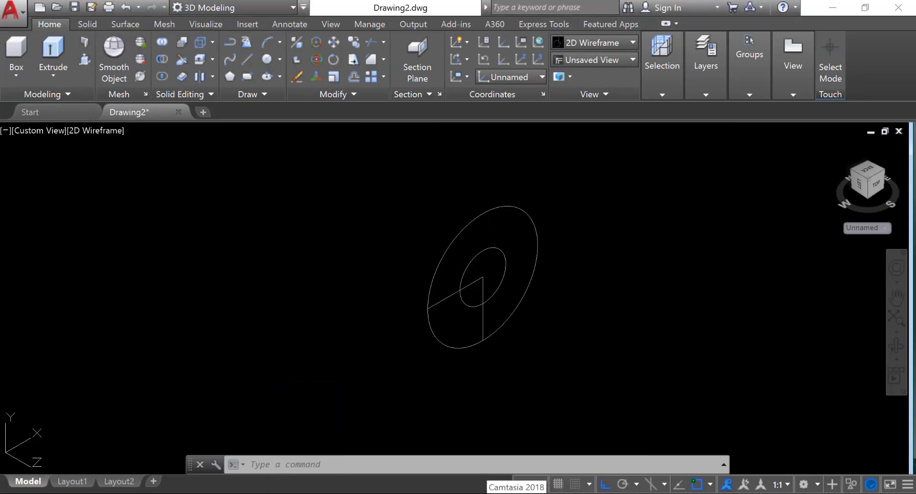
click(247, 58)
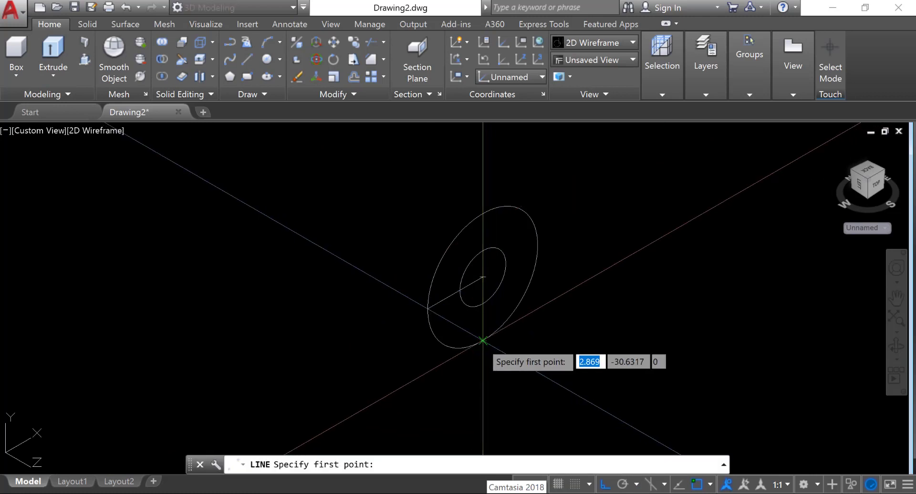
click(483, 341)
scroll(334, 396, down, 2)
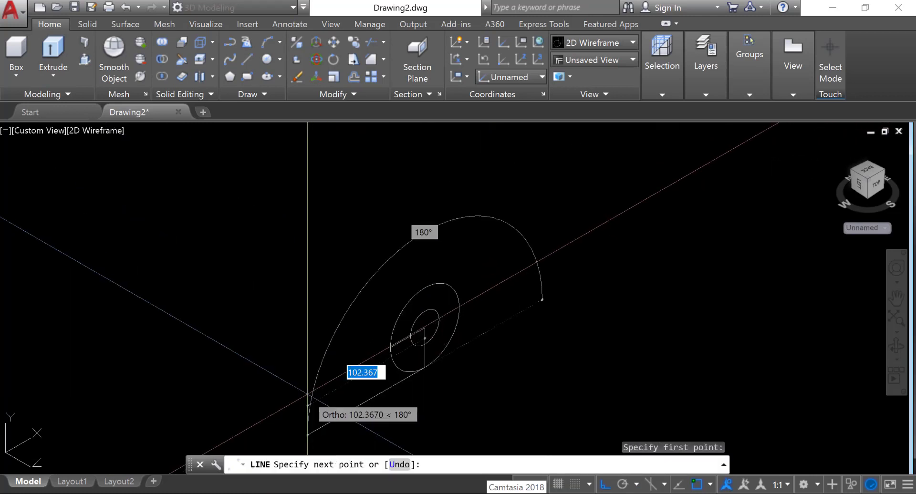
middle_drag(308, 395, 385, 272)
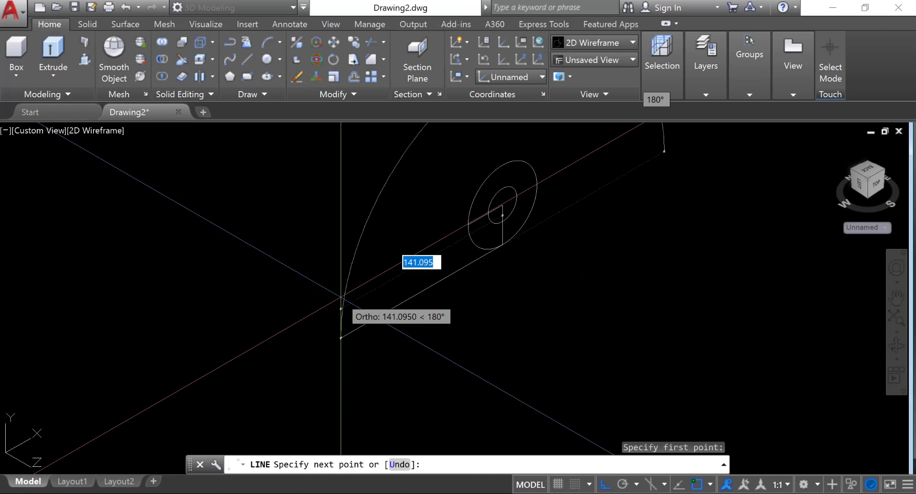
text(1)
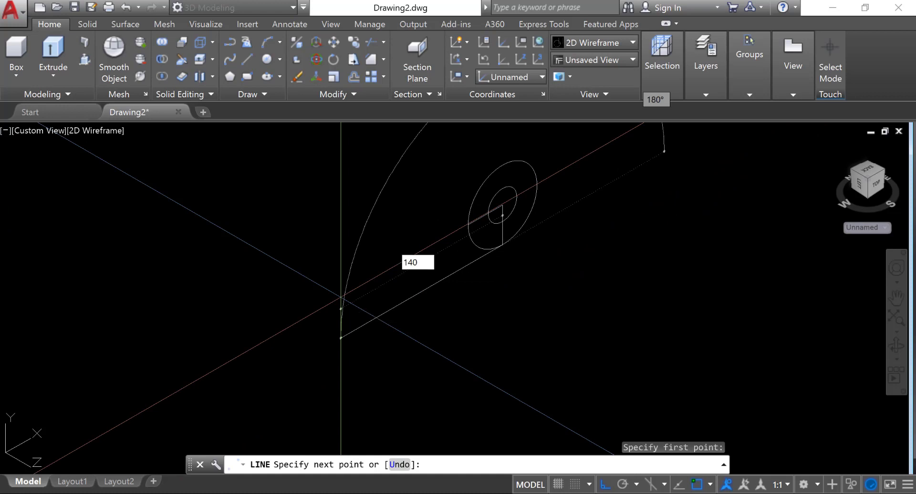
text(40)
key(Return)
key(Return)
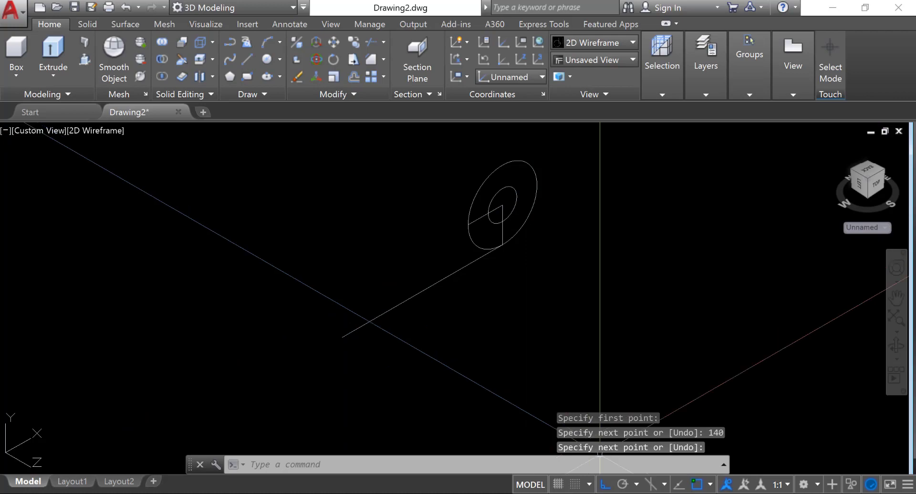
Check the reference image and draw a 12.5 line along positive Z from the free end of the 140 line
key(alt+Tab)
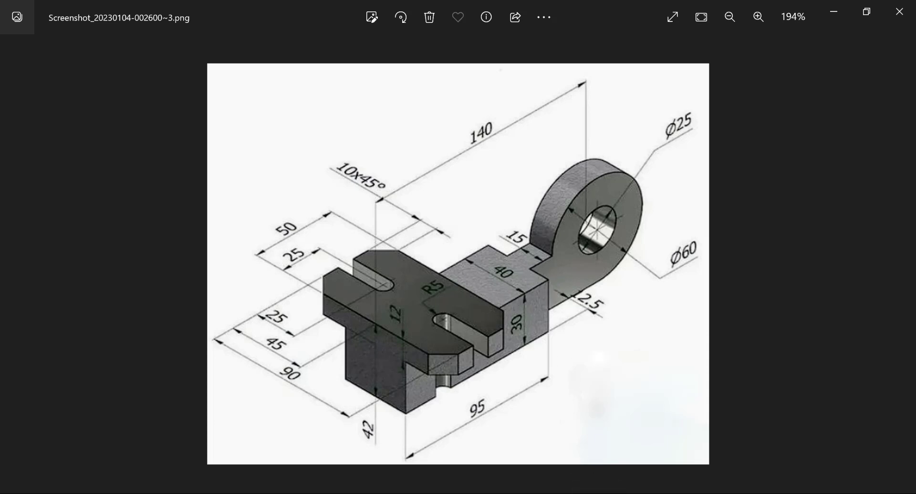
key(alt+Tab)
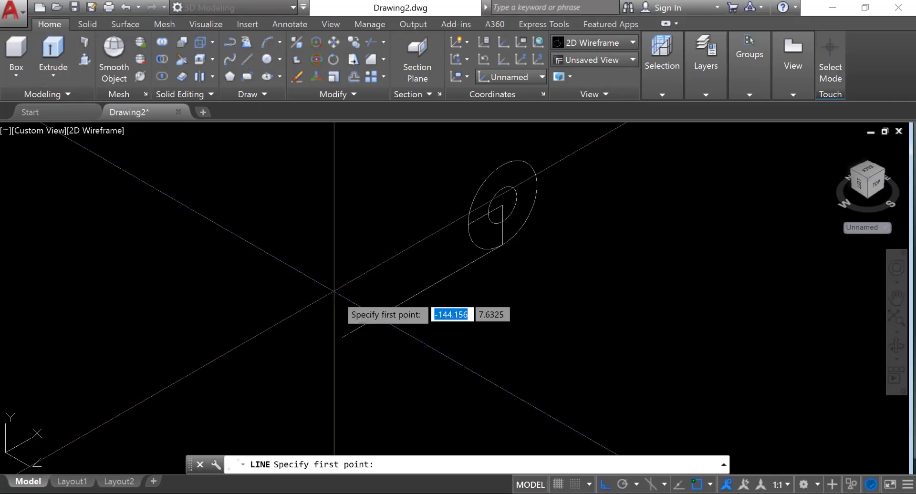
click(343, 337)
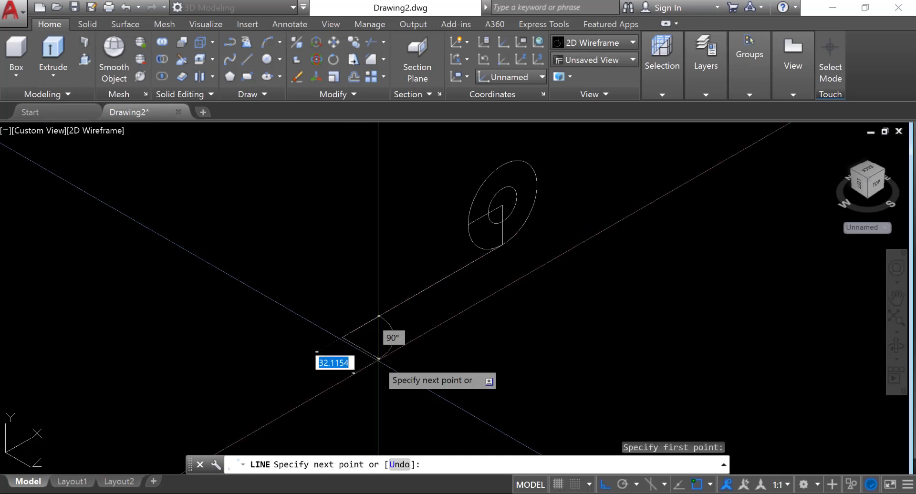
text(12.5)
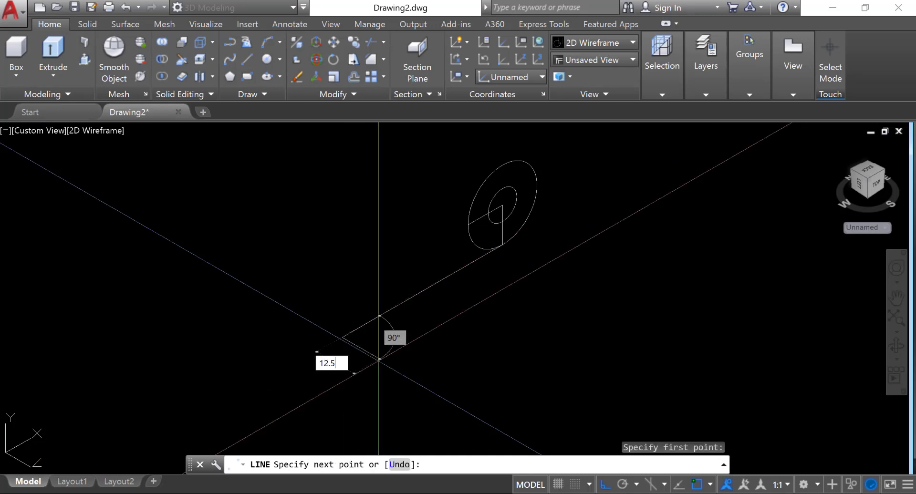
key(Return)
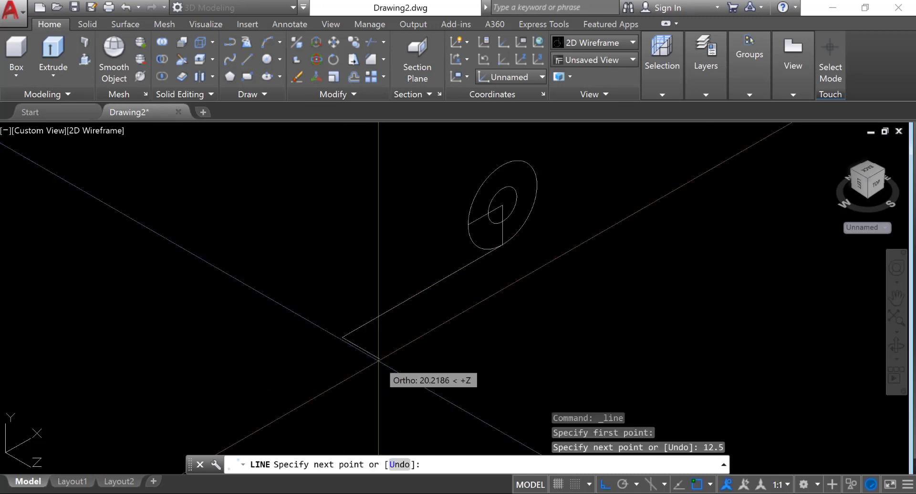
key(Return)
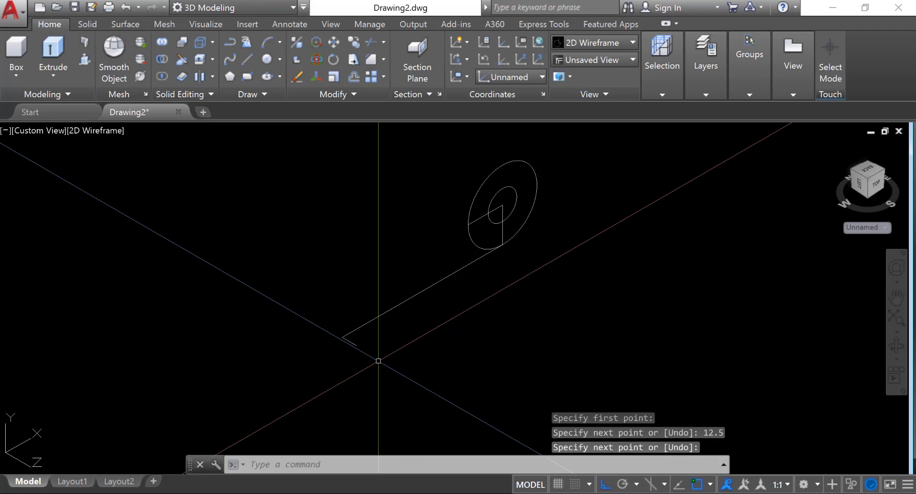
Check the reference image and try to offset the 12.5 line by 90 along the 140 line
click(480, 493)
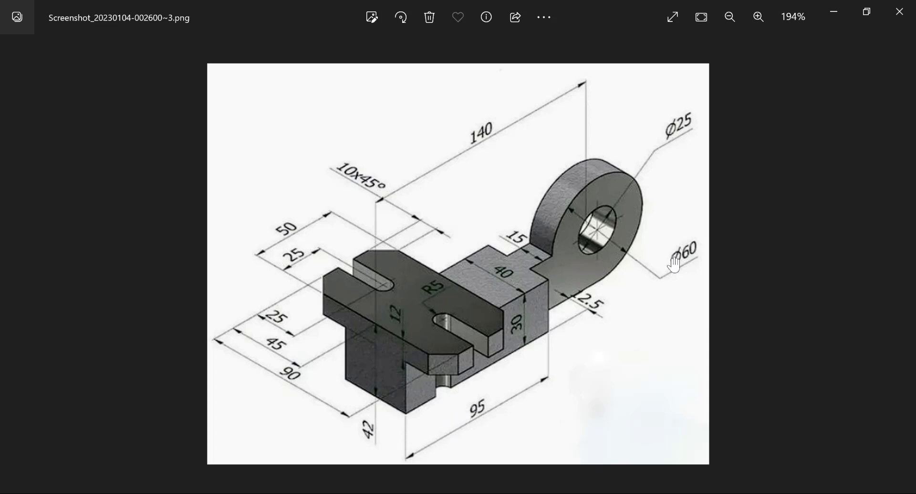
click(525, 493)
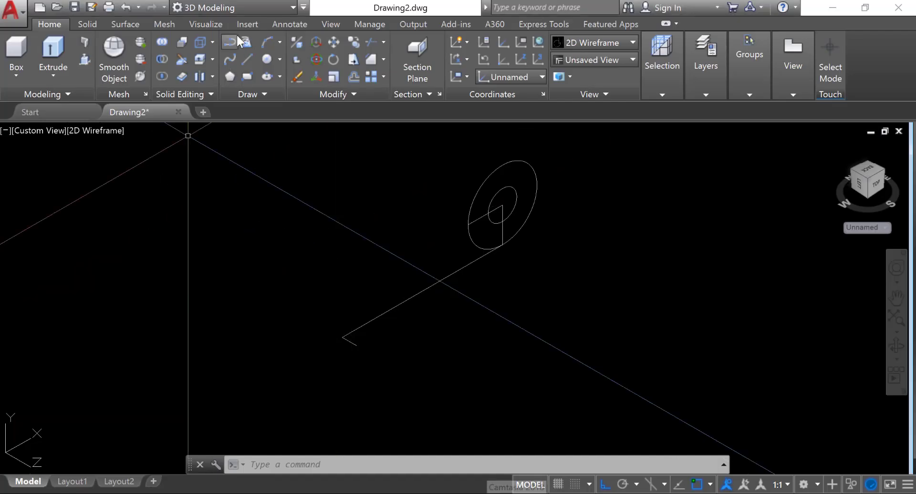
click(356, 75)
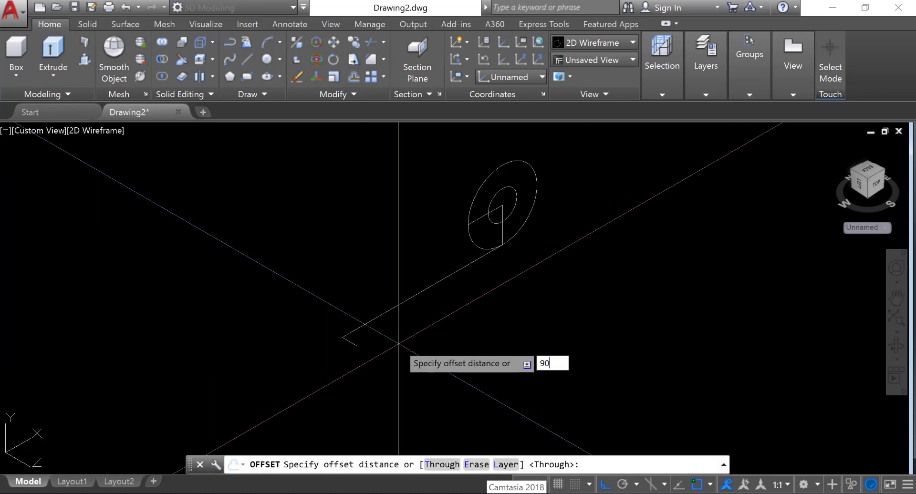
key(Return)
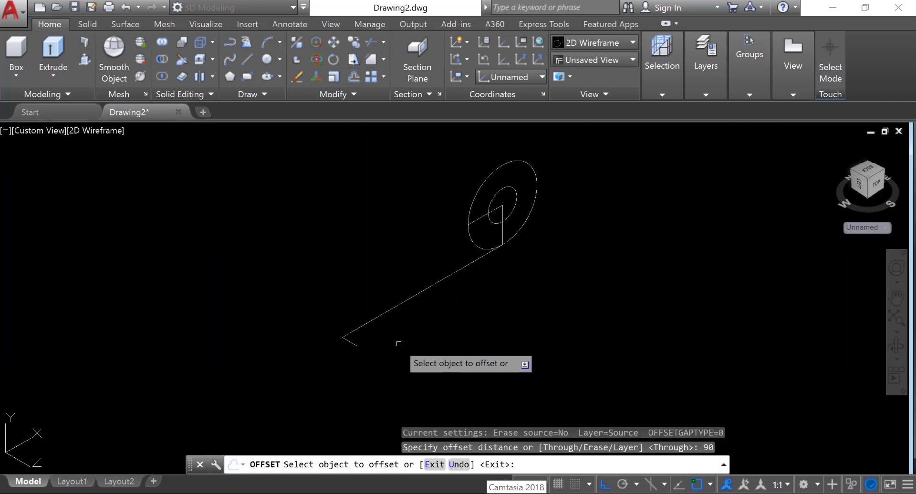
click(348, 343)
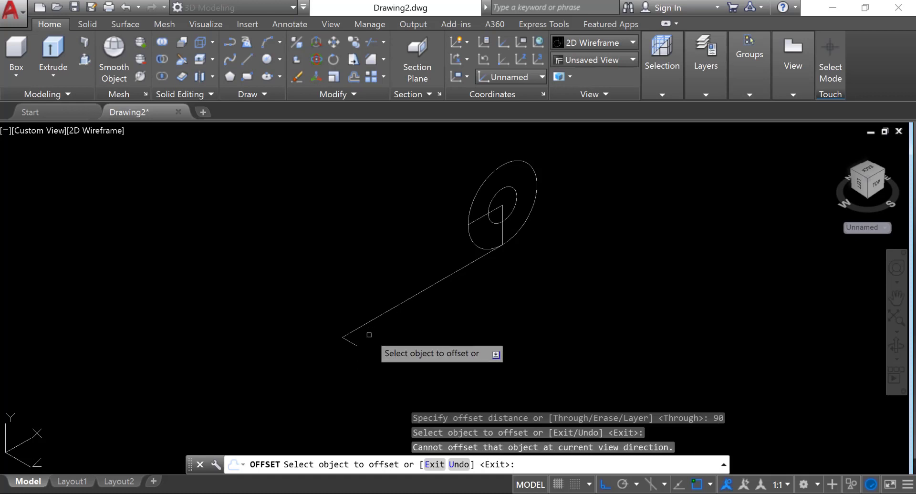
click(352, 342)
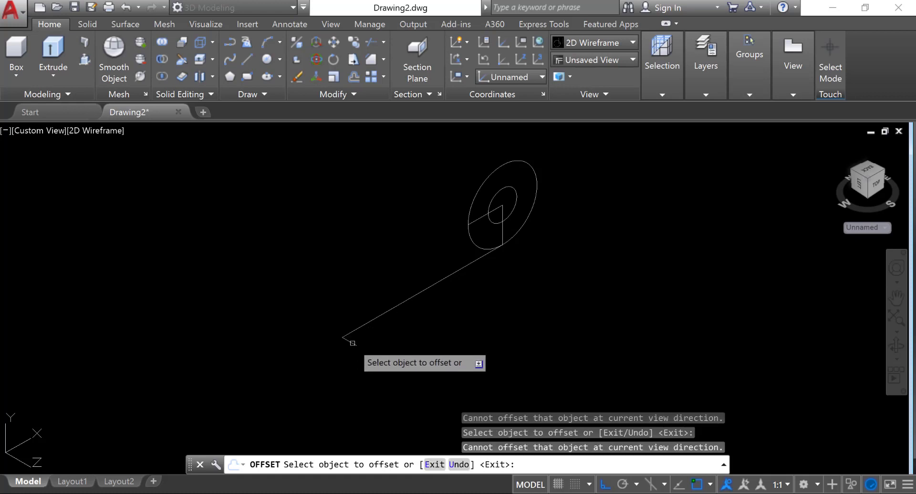
right_click(444, 316)
click(457, 324)
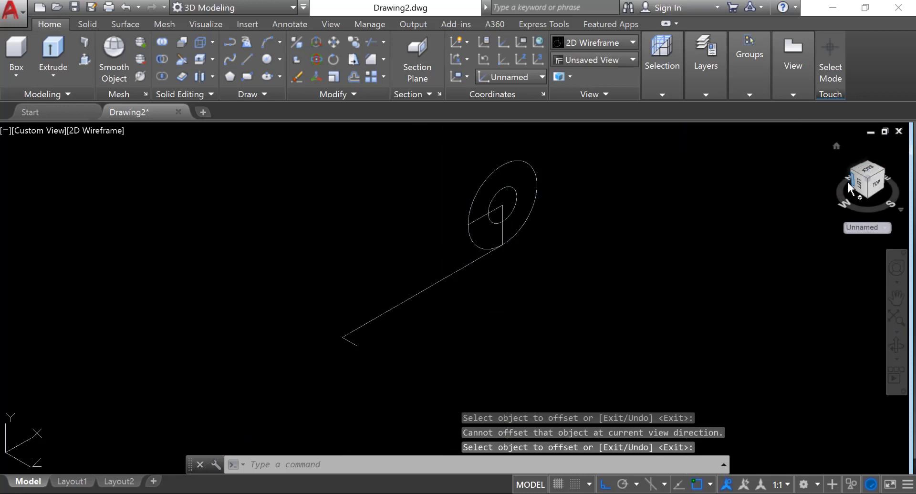
Switch to the Back view, align the UCS with it, and return to the home 3D view
key(XF86MonBrightnessDown)
key(XF86MonBrightnessUp)
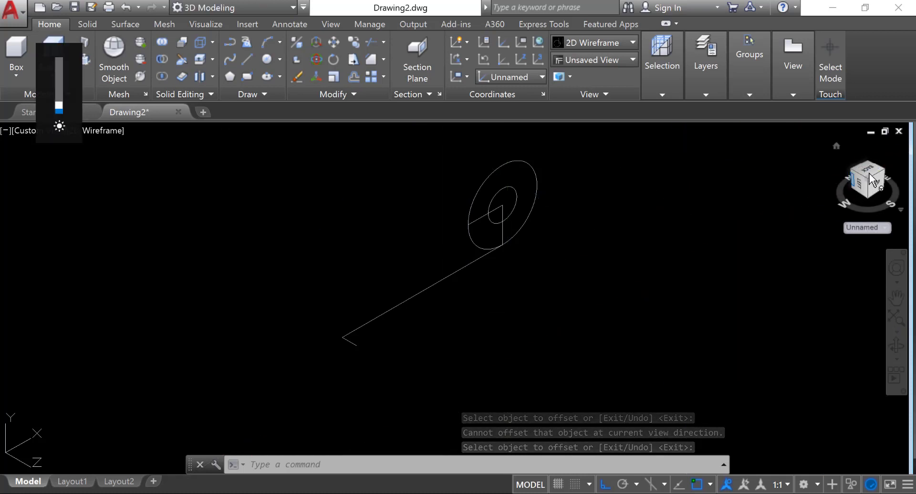
click(869, 170)
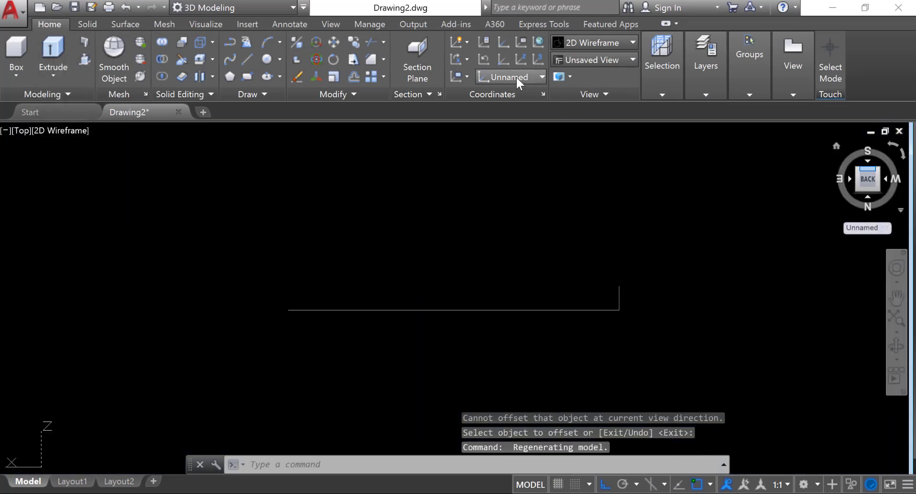
click(457, 67)
click(451, 93)
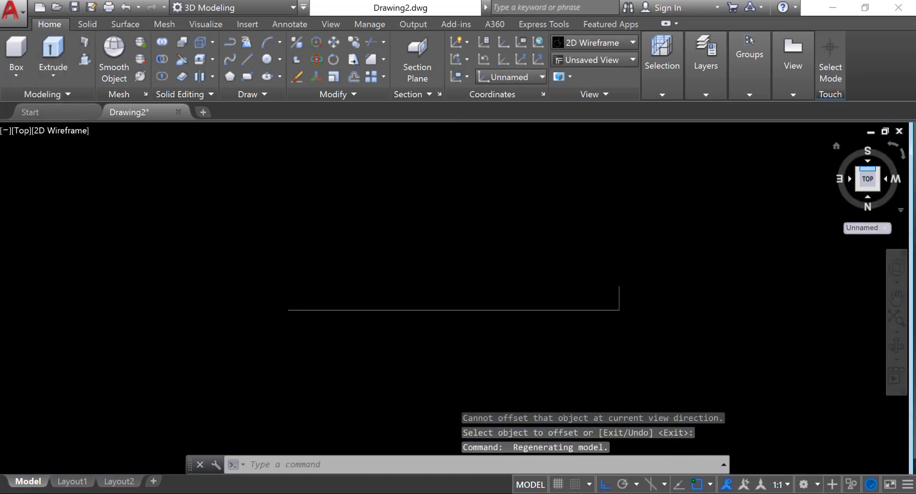
click(835, 146)
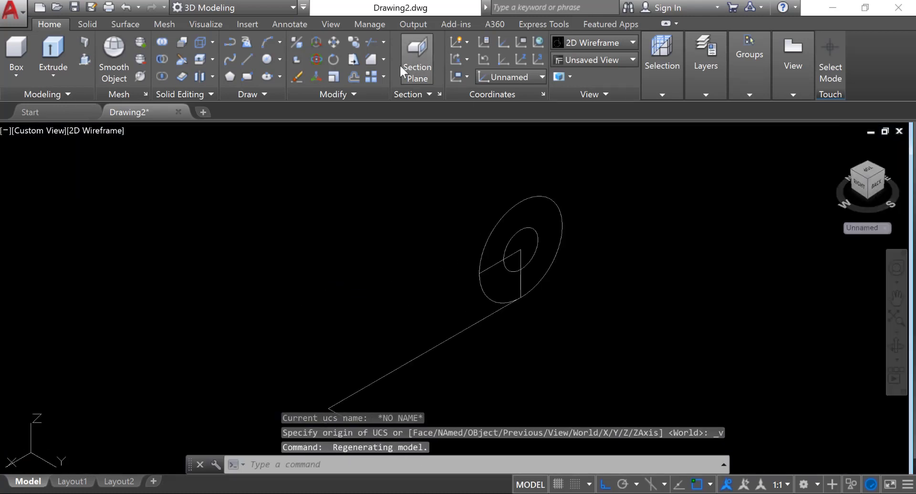
Offset the 12.5 line by 90 along the 140 line toward the circles
click(352, 75)
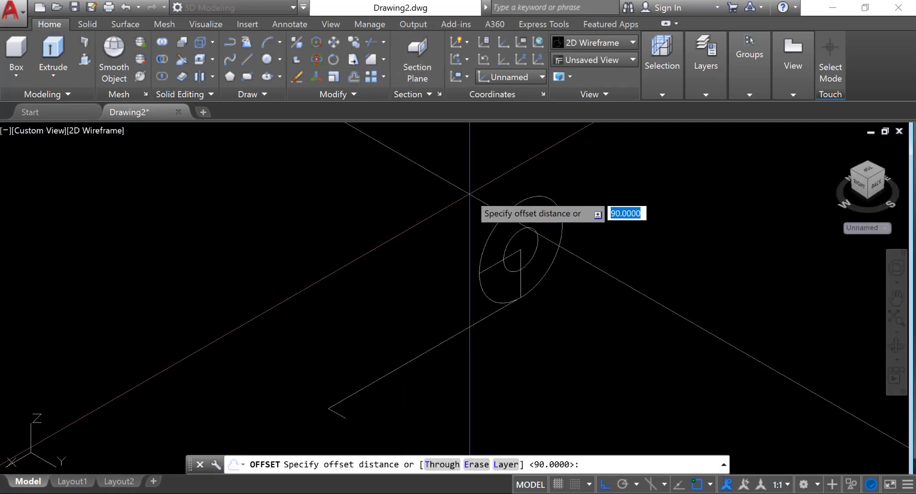
text(90)
key(Return)
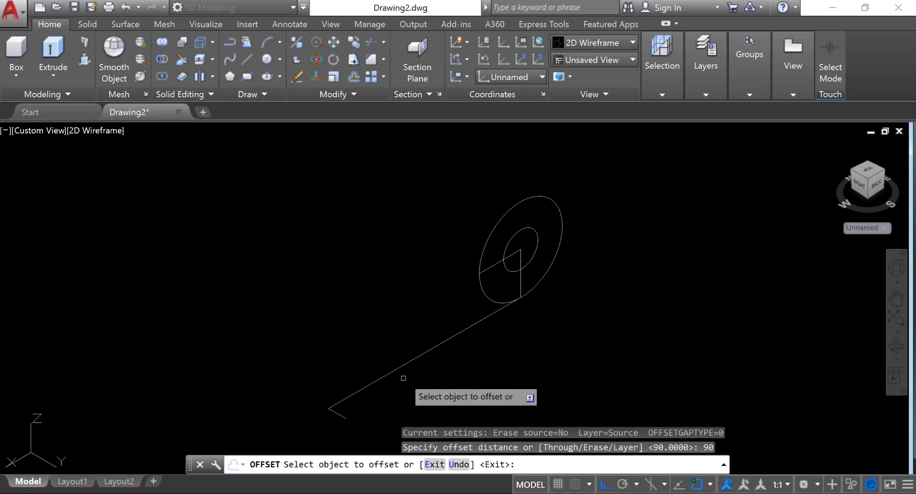
click(336, 414)
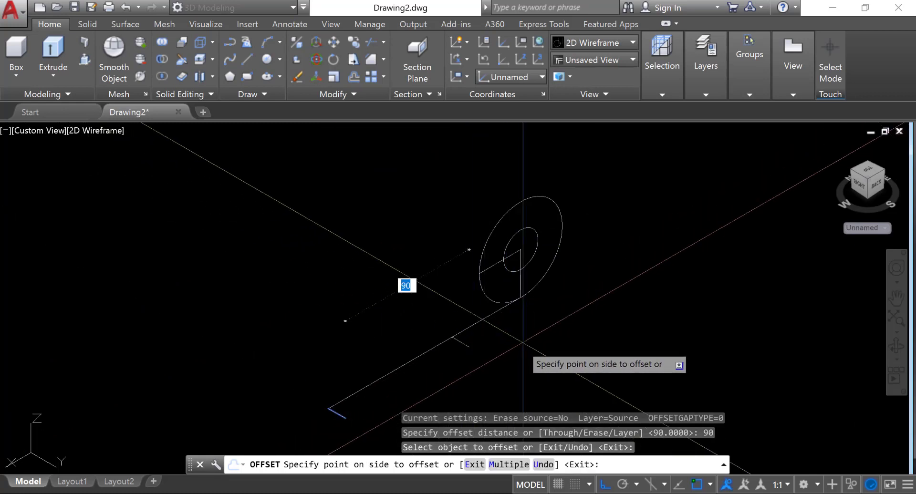
click(518, 347)
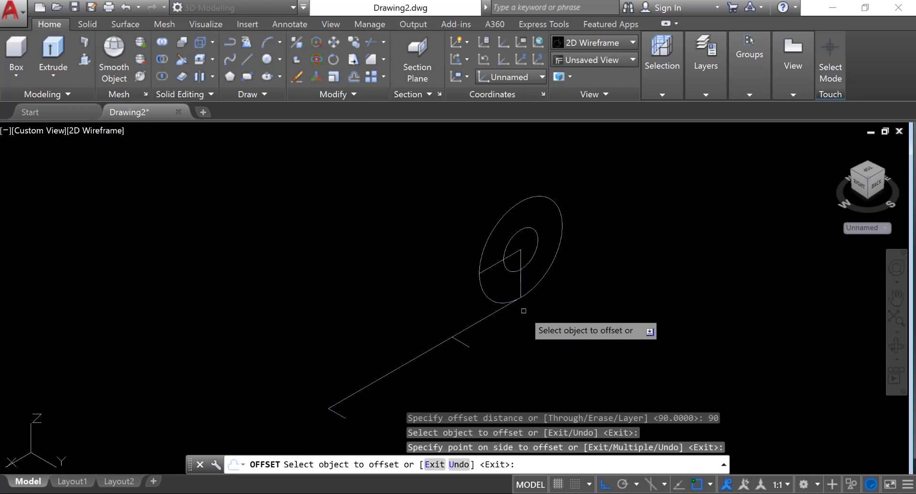
key(Return)
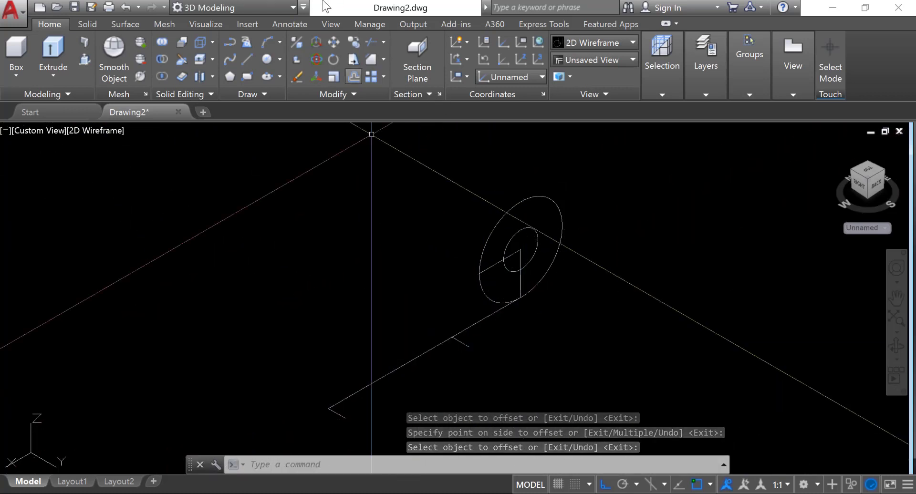
Trim the part of the 140 line lying between the two short 12.5 lines
click(382, 42)
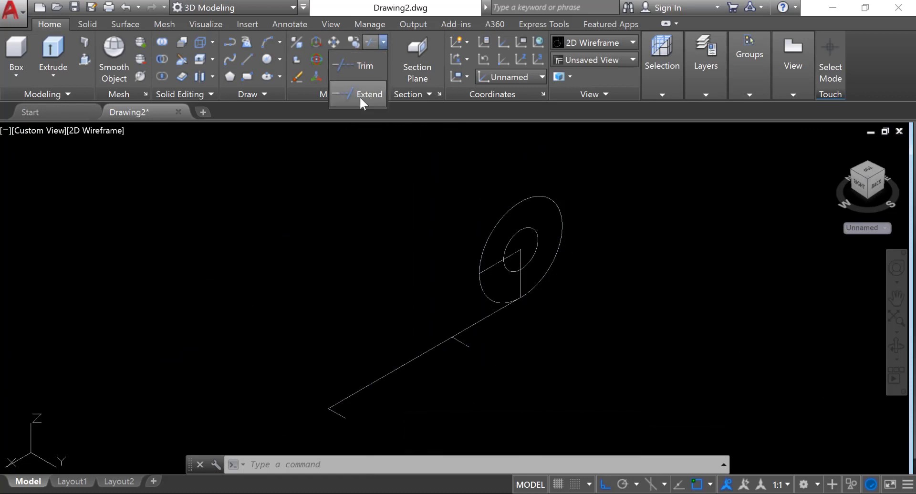
click(356, 64)
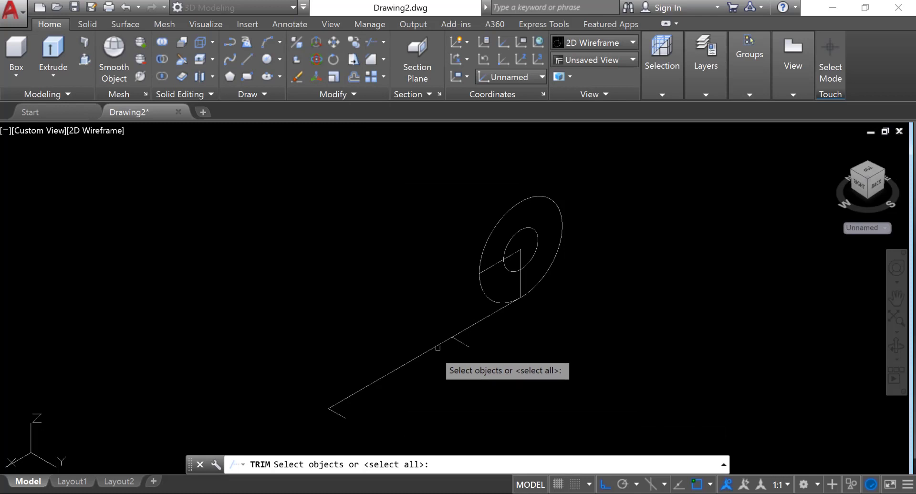
click(461, 341)
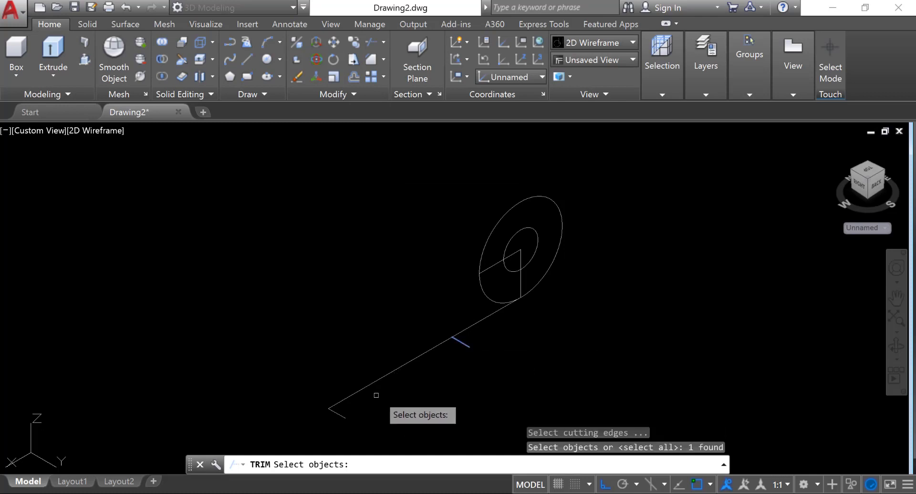
click(342, 415)
key(Return)
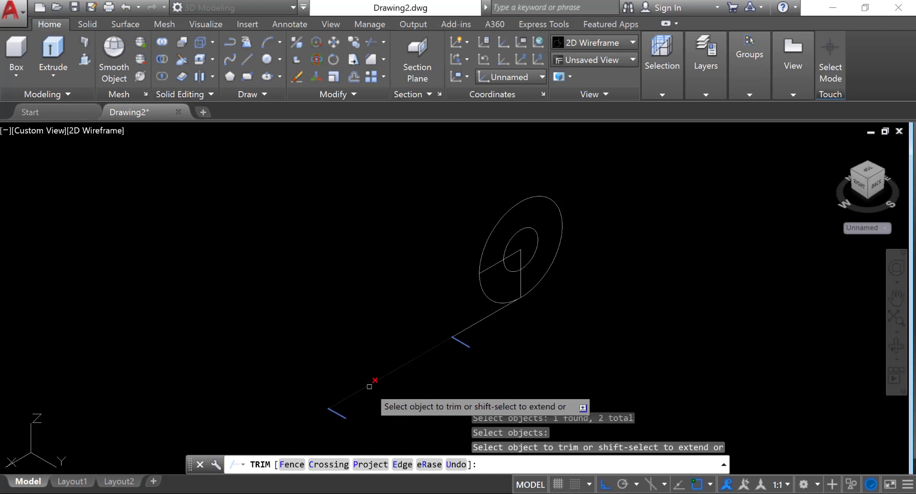
click(370, 386)
key(Return)
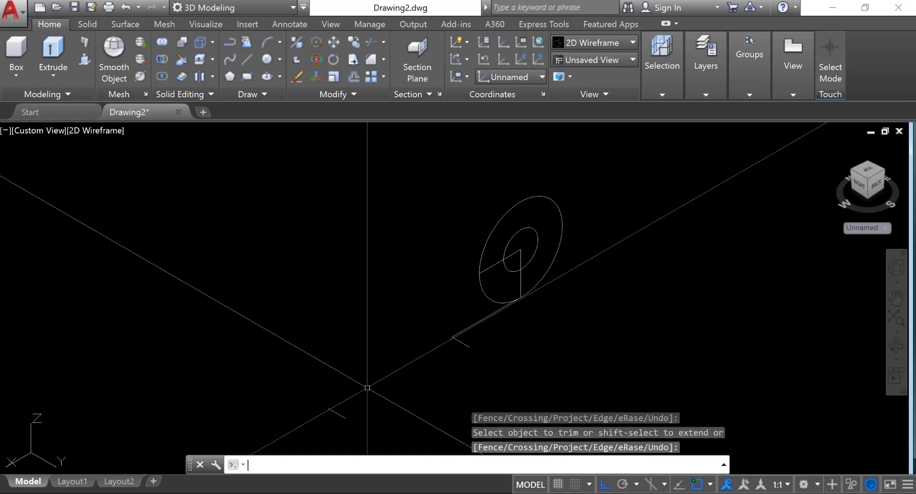
Draw a 90 line connecting the free ends of the two short 12.5 lines
click(247, 60)
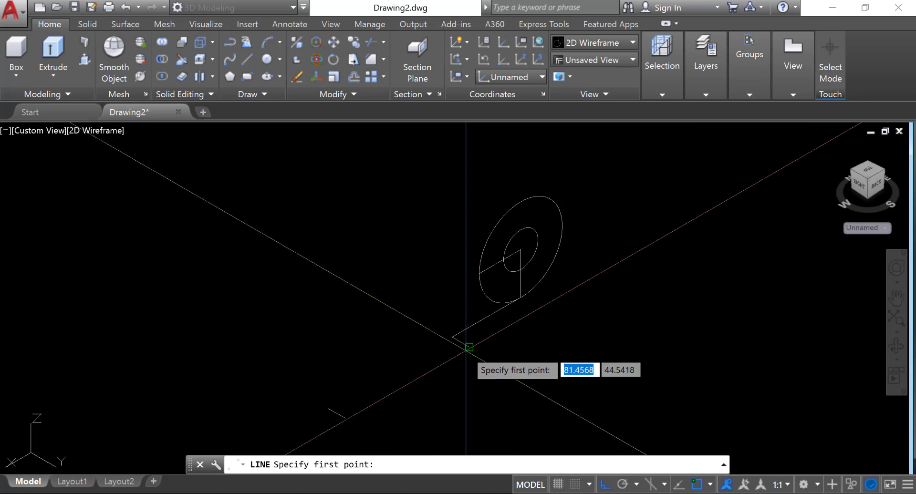
click(469, 347)
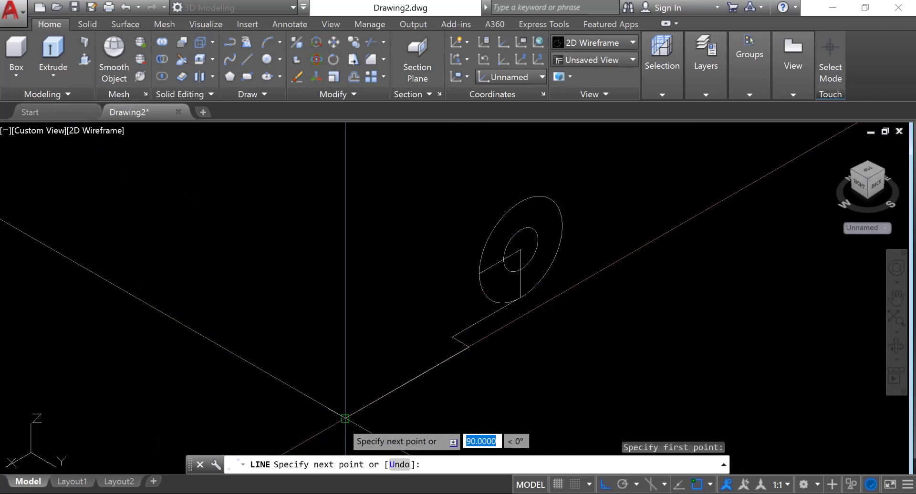
click(345, 419)
right_click(423, 351)
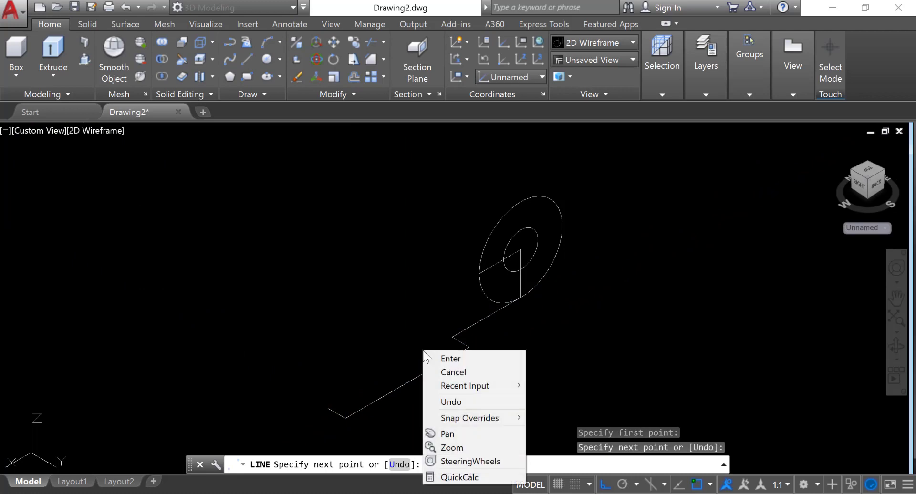
click(433, 354)
Check the reference image and extrude the outer circle 15 toward the back, away from the base lines
click(510, 456)
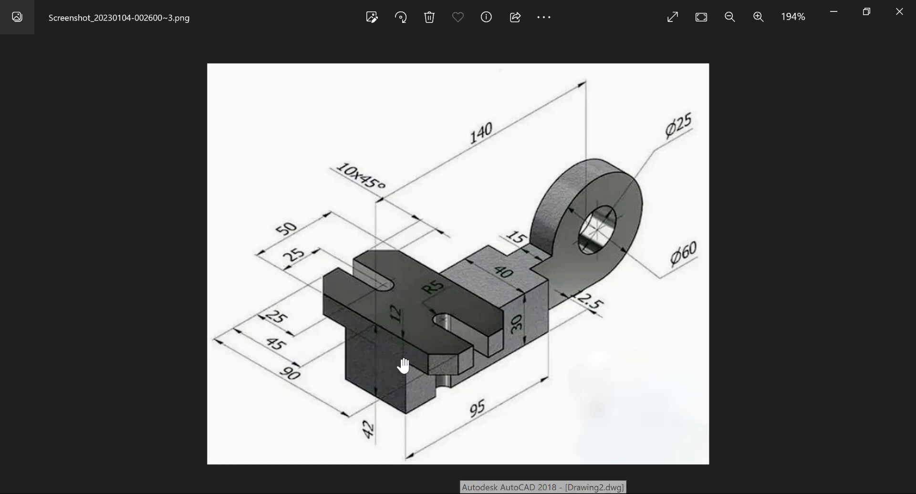
key(alt+Tab)
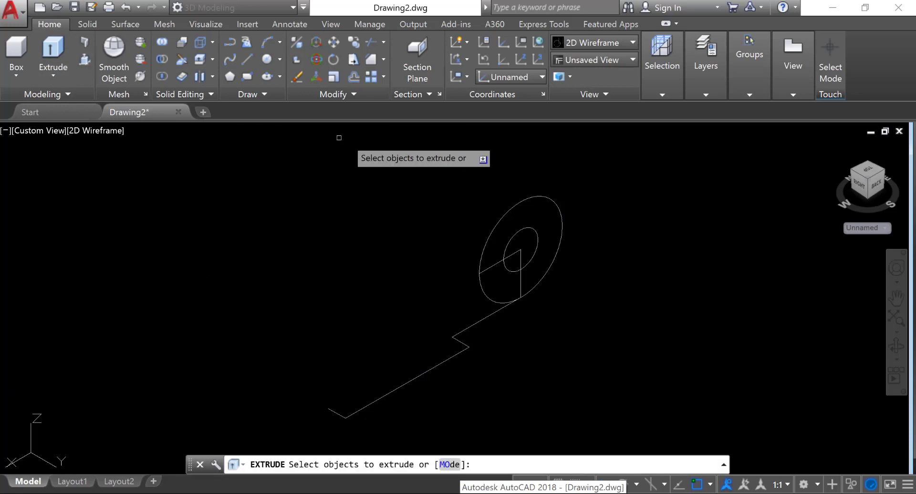
click(514, 206)
right_click(514, 207)
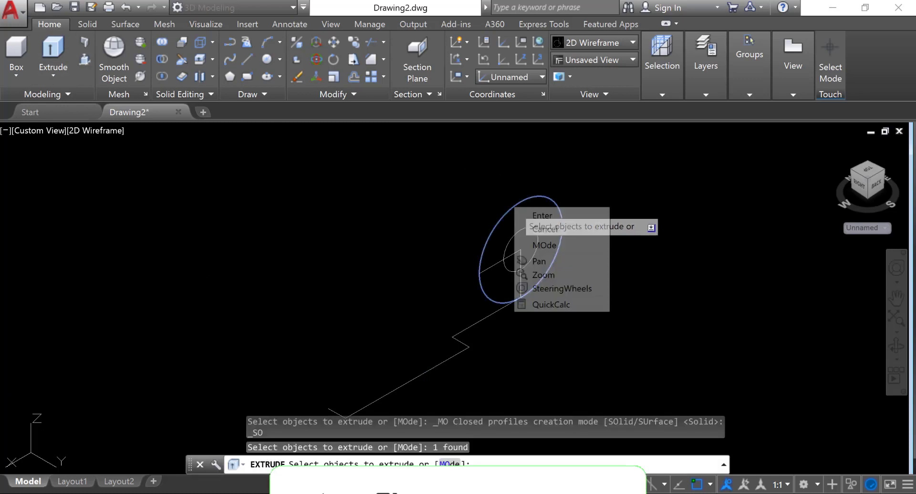
click(526, 213)
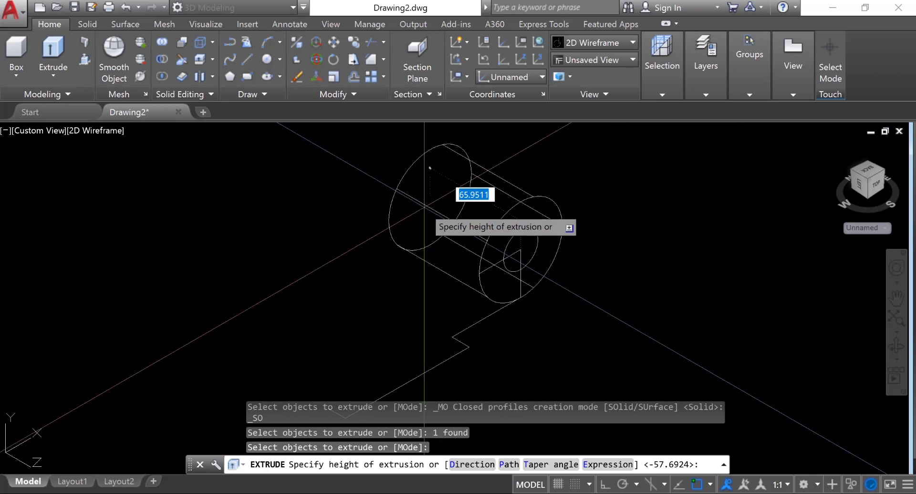
key(Return)
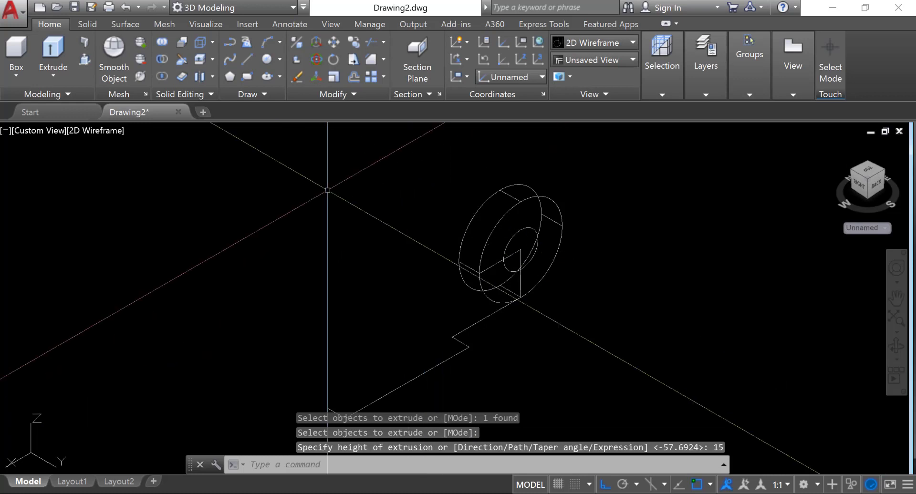
Make Centerline the current layer
middle_drag(340, 213, 321, 192)
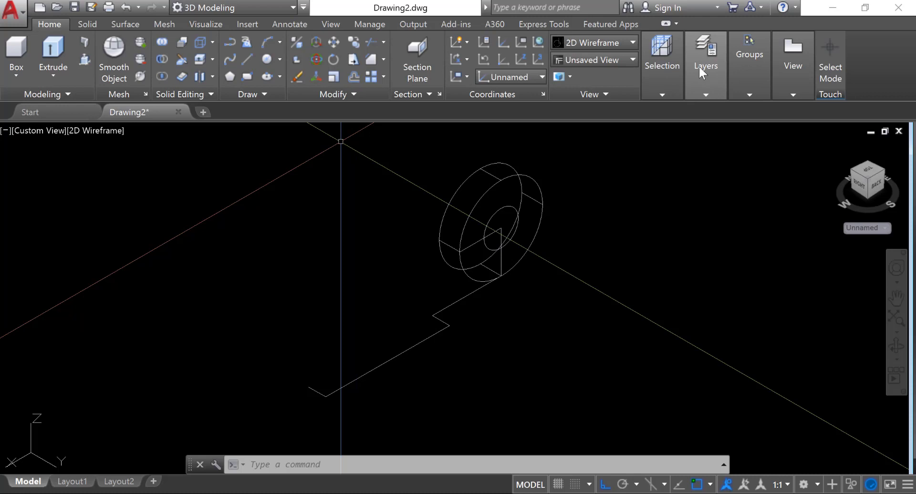
mouse_move(702, 79)
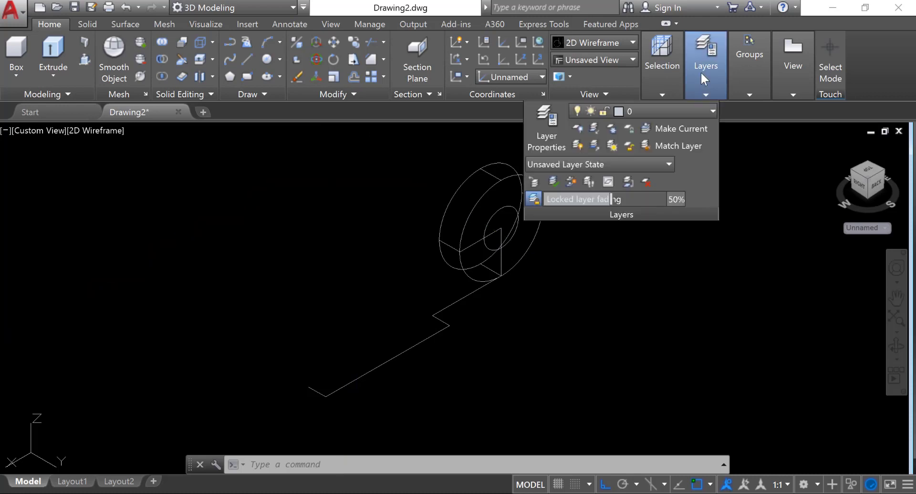
click(689, 112)
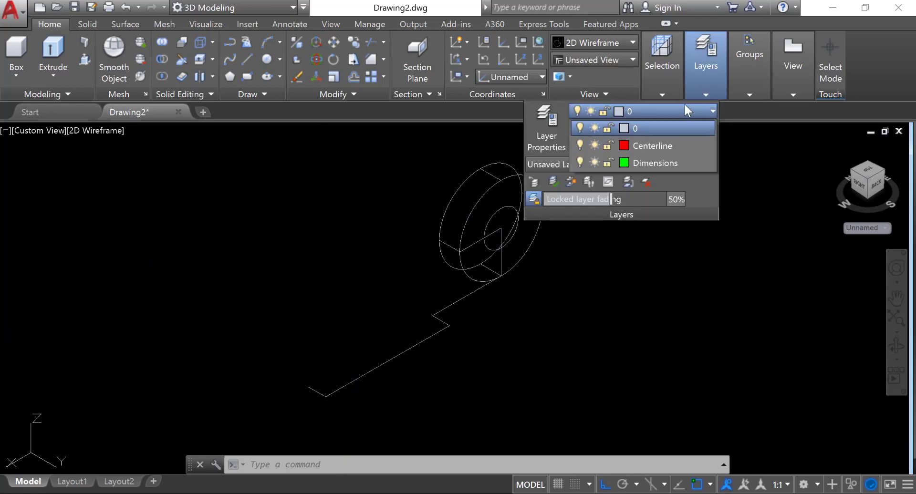
click(677, 146)
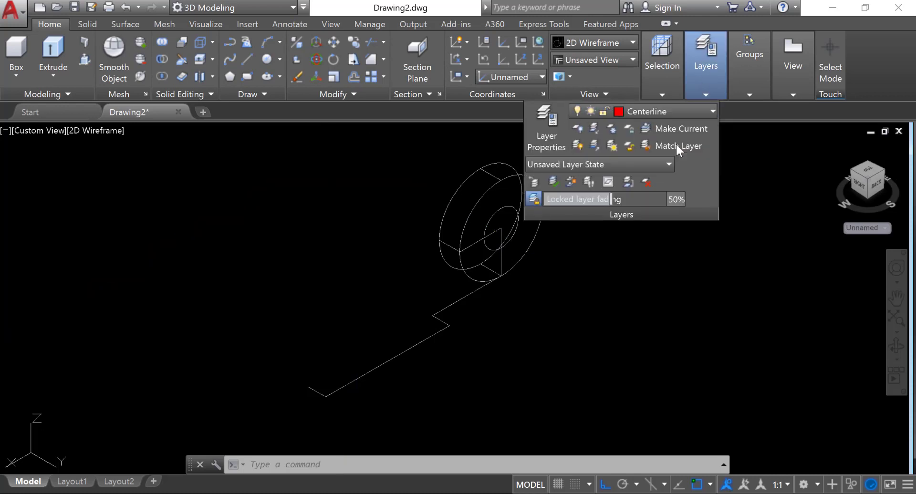
Switch to the Right view, align the UCS with it, and return to the home 3D view
click(864, 189)
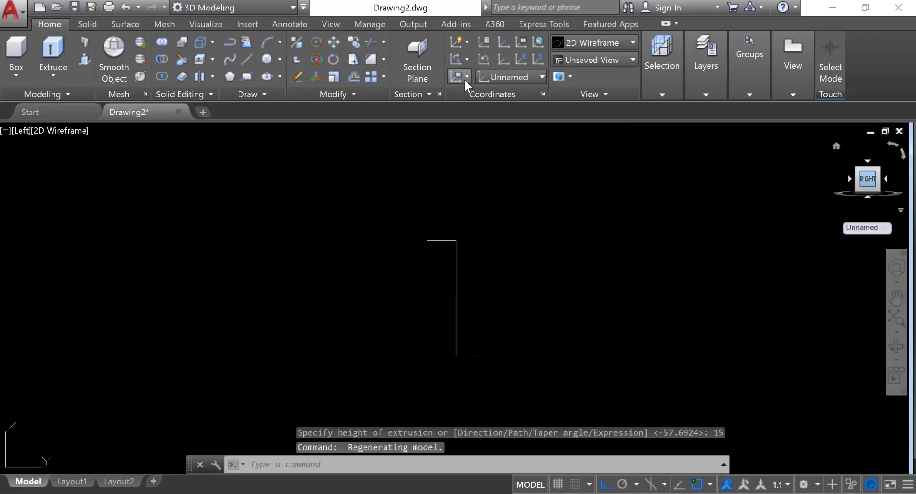
click(461, 96)
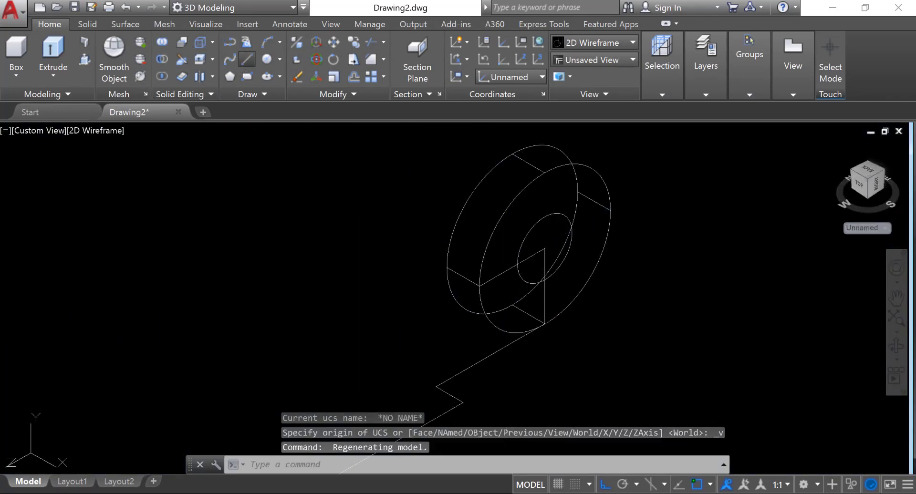
Try offsetting the ring's vertical radius line by 7.5 away from the extruded body, and undo that offset
click(246, 59)
key(Escape)
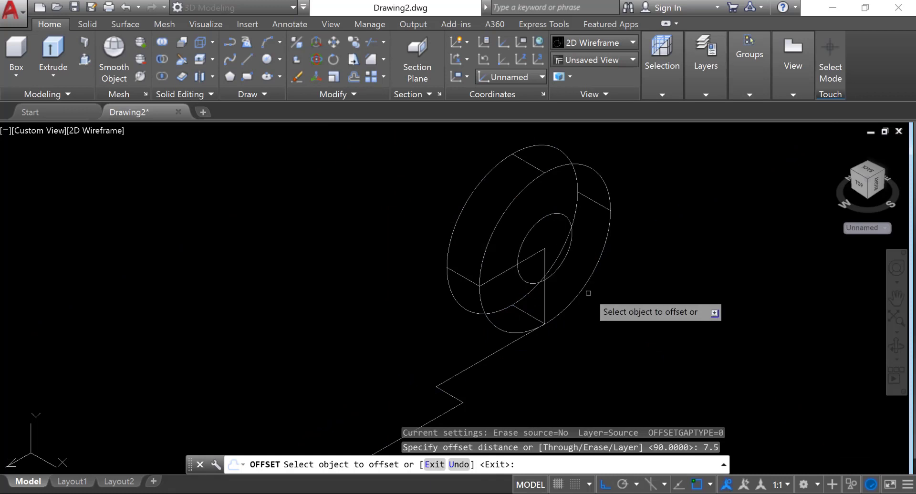
click(546, 297)
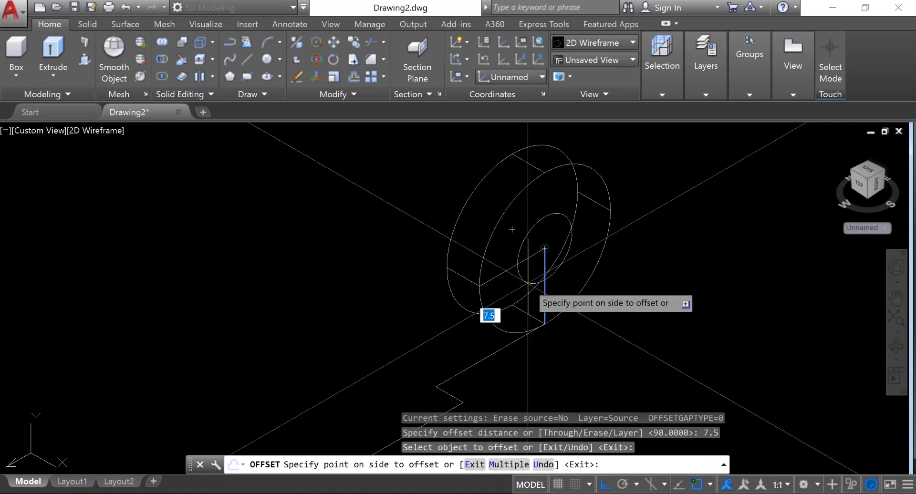
click(559, 267)
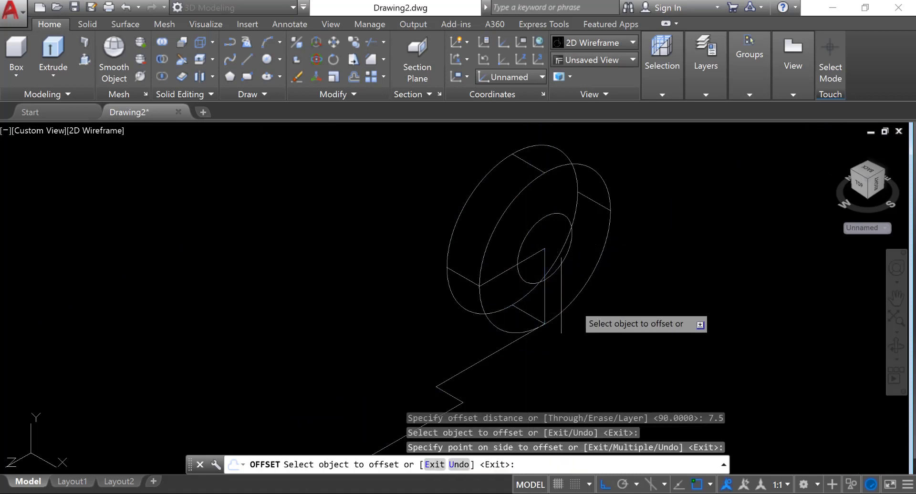
key(Escape)
key(ctrl+z)
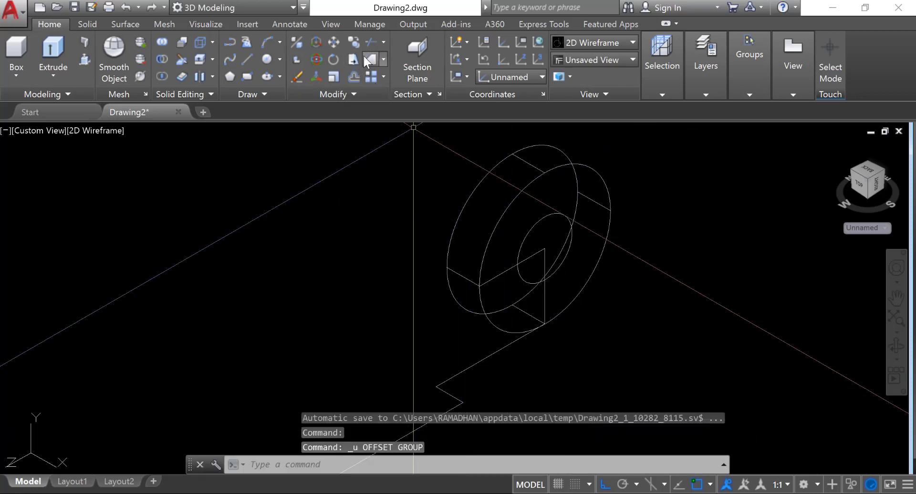
Offset the ring's vertical radius line by 7.5 toward the back, into the middle of the extruded thickness
click(354, 76)
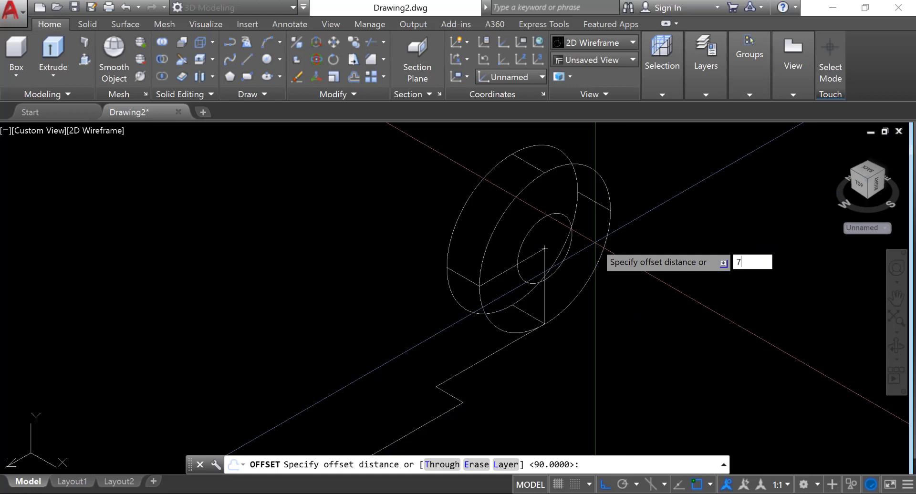
text(7.5)
key(Return)
scroll(595, 244, up, 2)
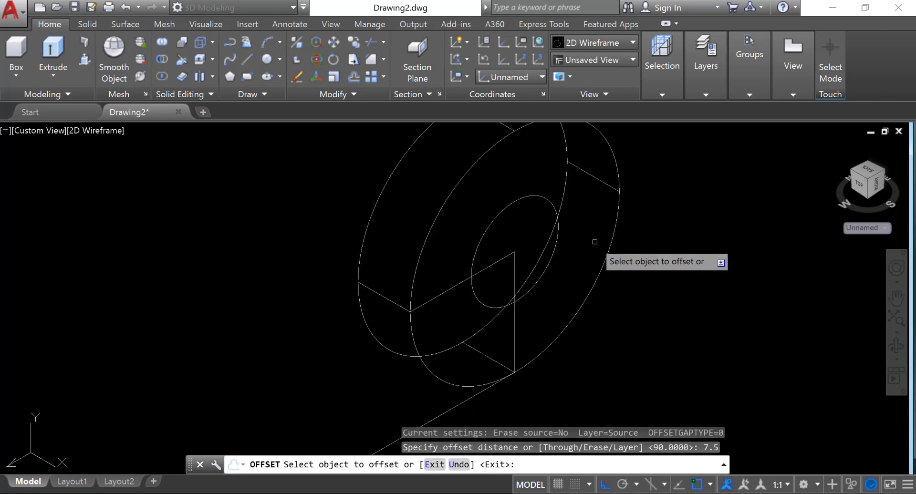
click(512, 316)
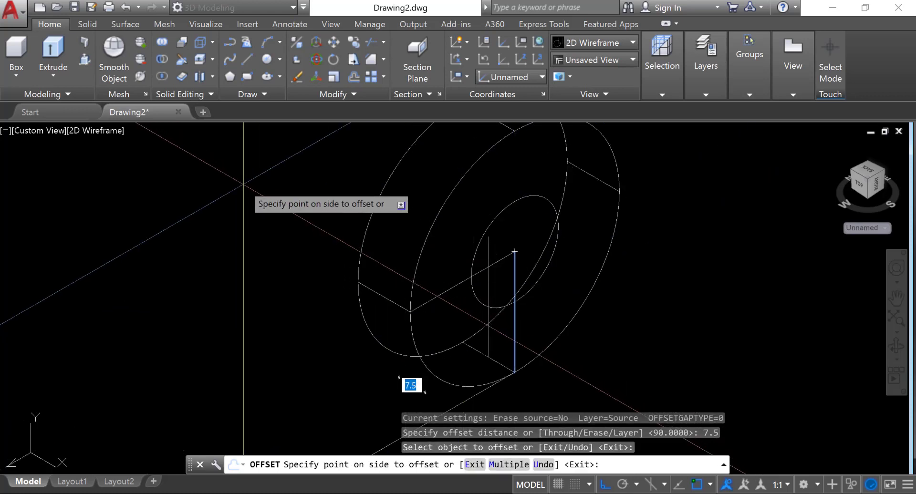
click(358, 196)
right_click(523, 258)
click(568, 261)
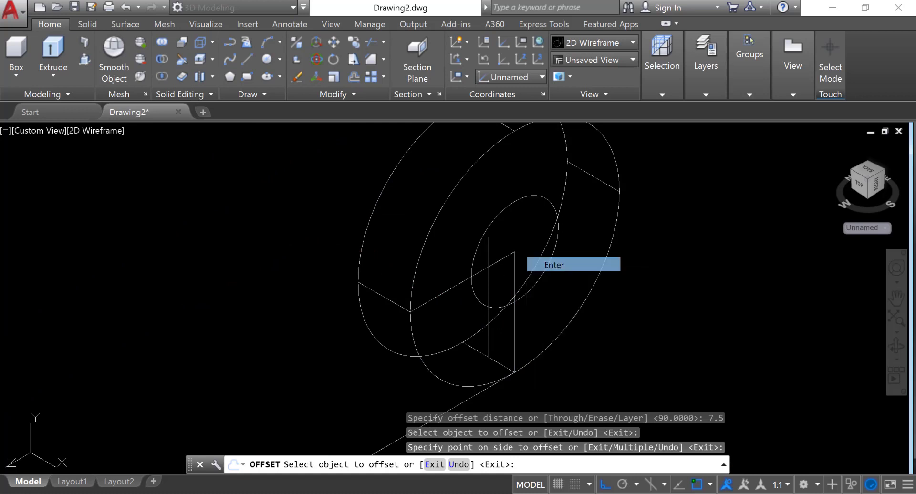
Move the offset vertical line to the Centerline layer
scroll(513, 229, down, 2)
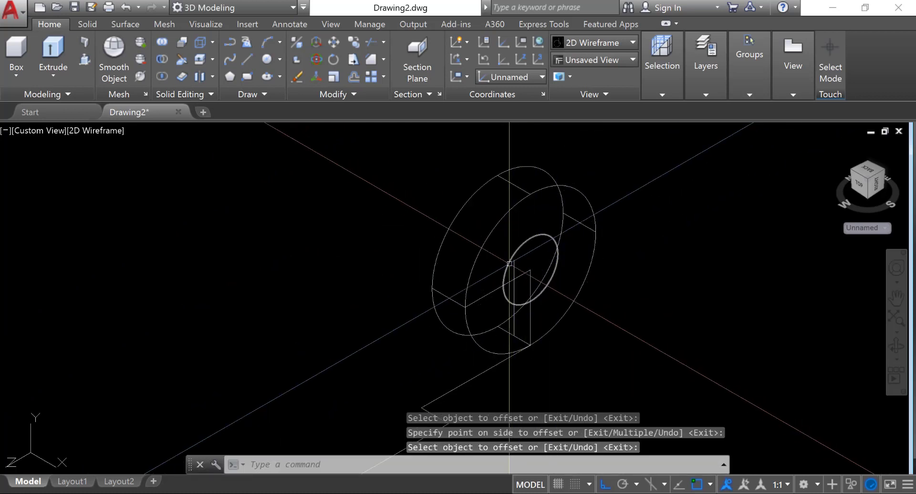
click(512, 268)
click(506, 268)
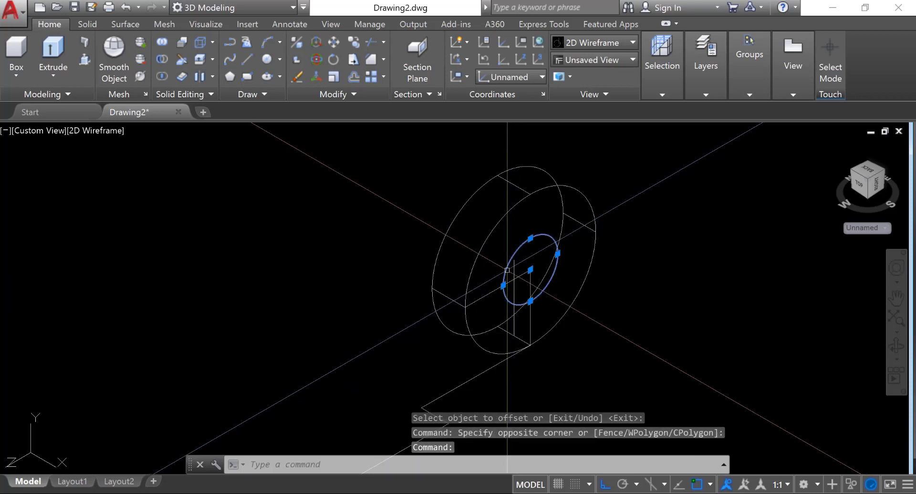
key(Escape)
scroll(507, 270, up, 3)
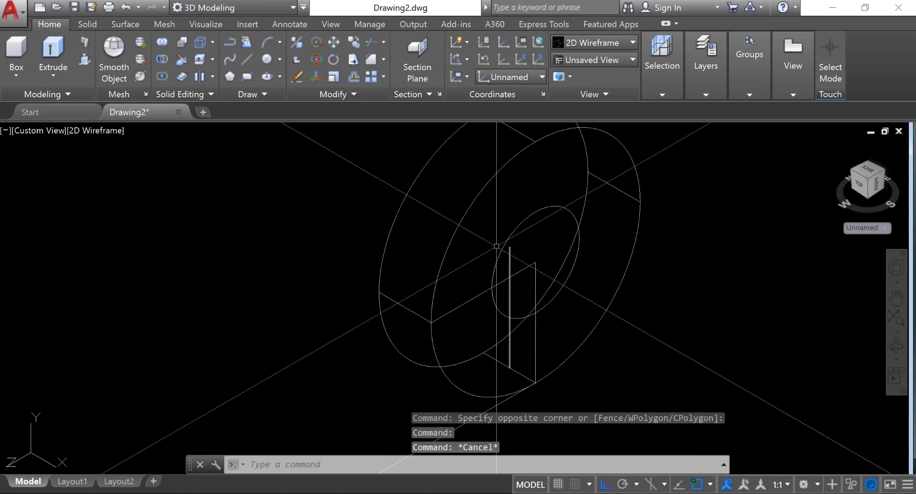
click(511, 267)
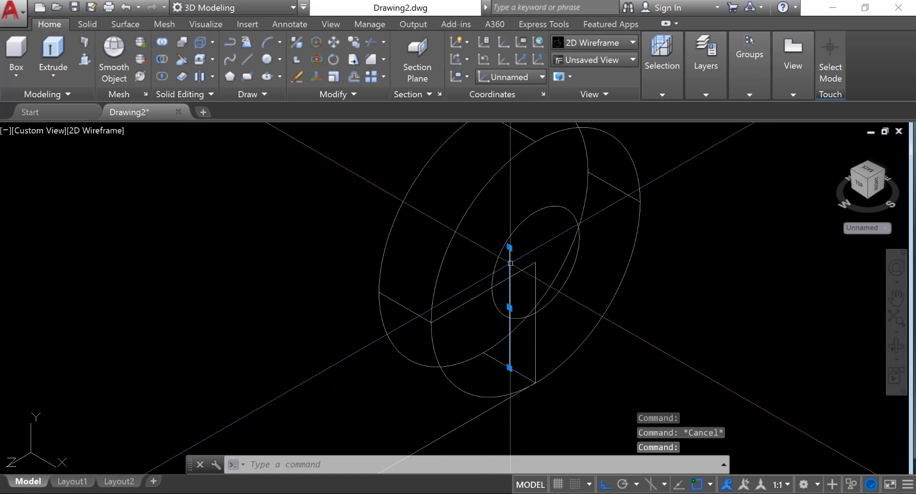
mouse_move(698, 85)
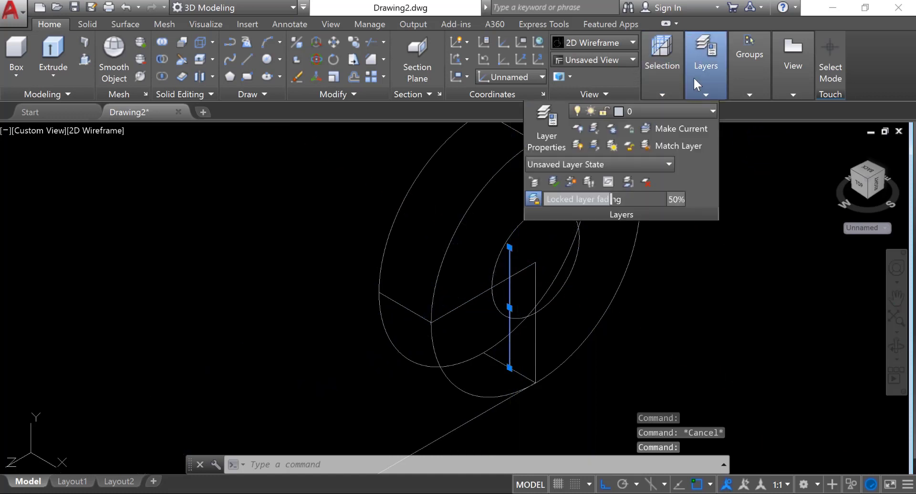
click(697, 110)
click(650, 144)
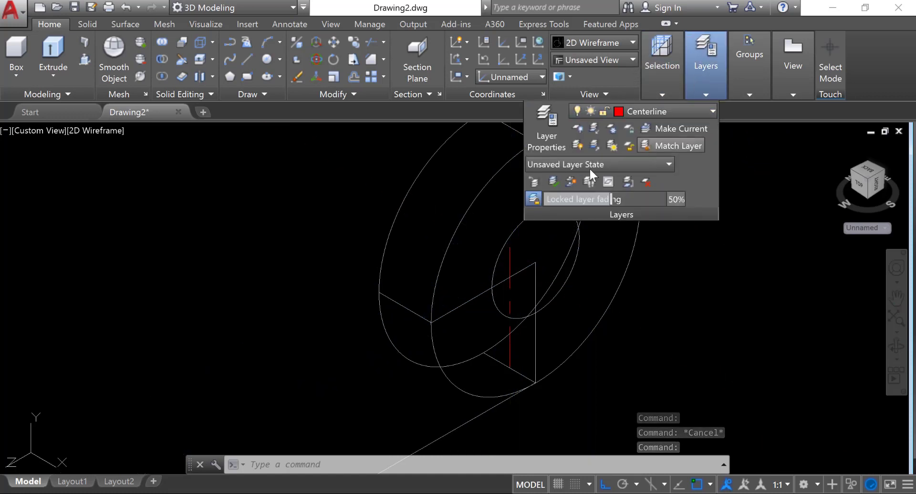
scroll(553, 182, down, 2)
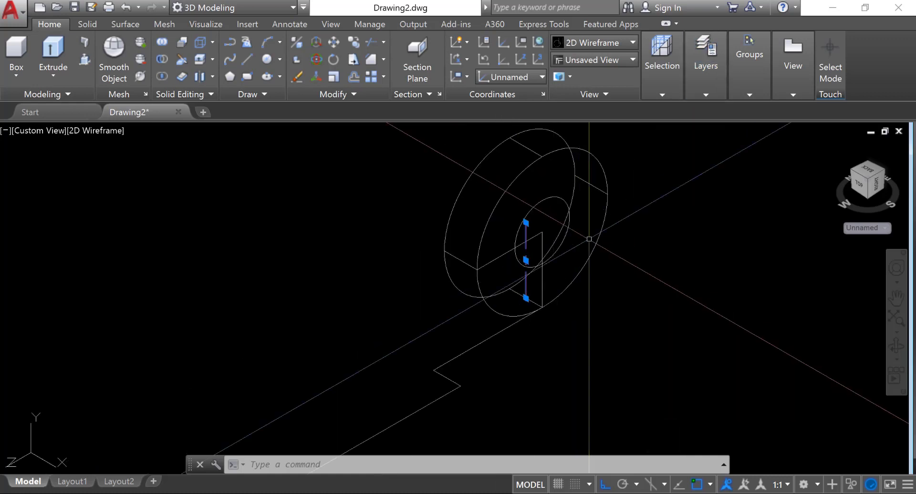
key(Escape)
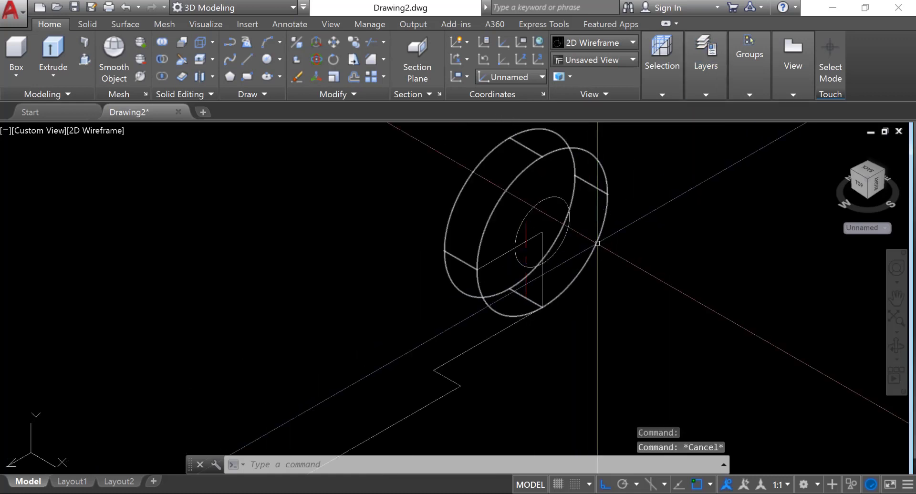
Draw a 140 centerline from the lower end of the red vertical line, parallel to the long base lines
scroll(597, 243, down, 2)
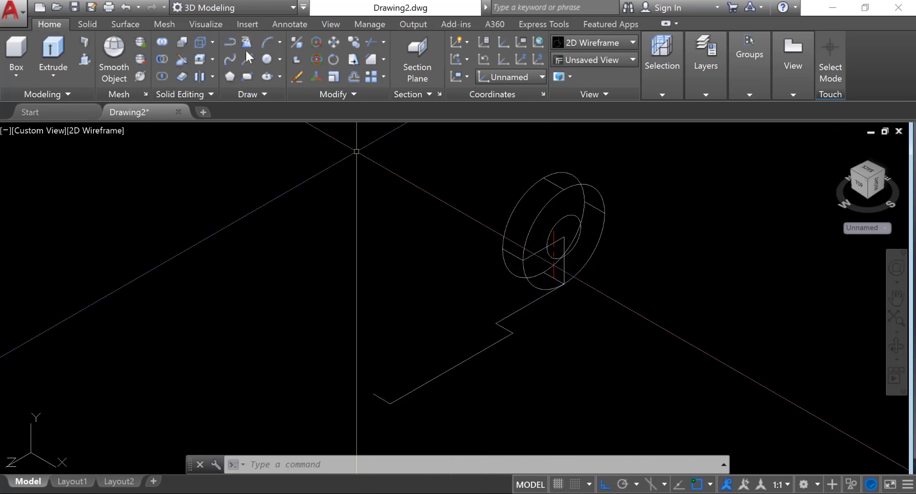
click(246, 53)
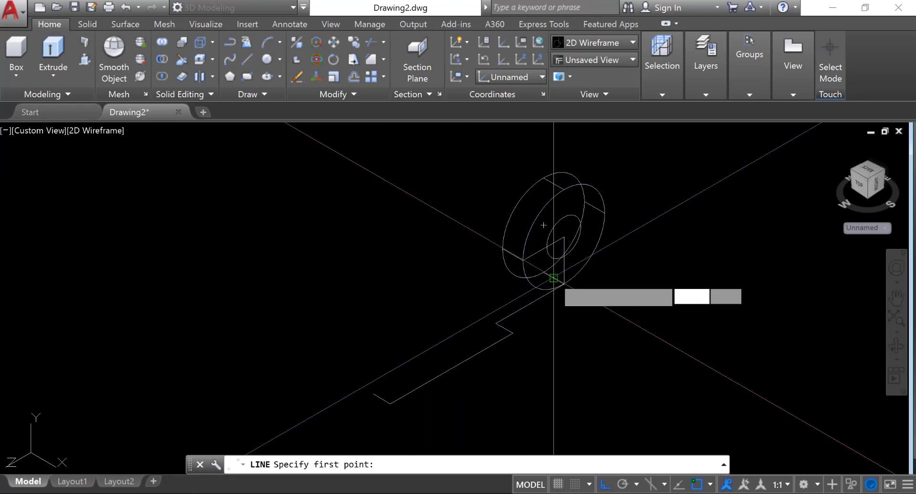
click(553, 279)
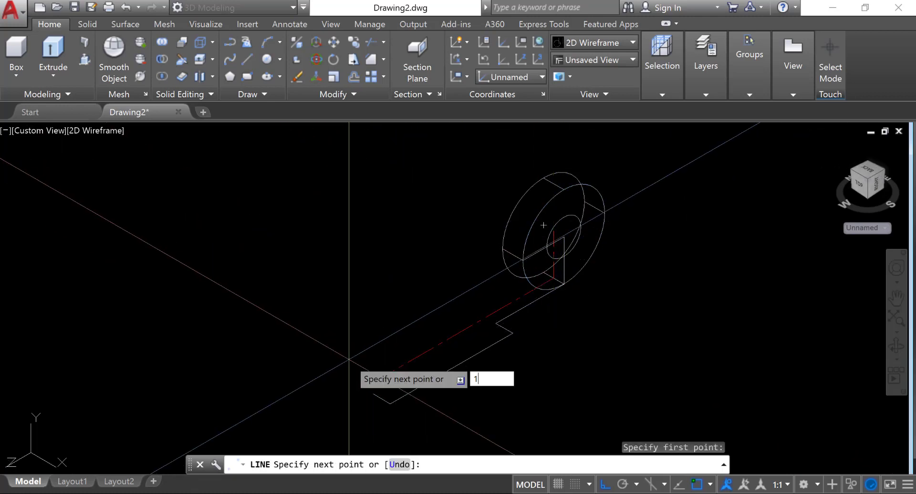
text(0)
key(Return)
text(14)
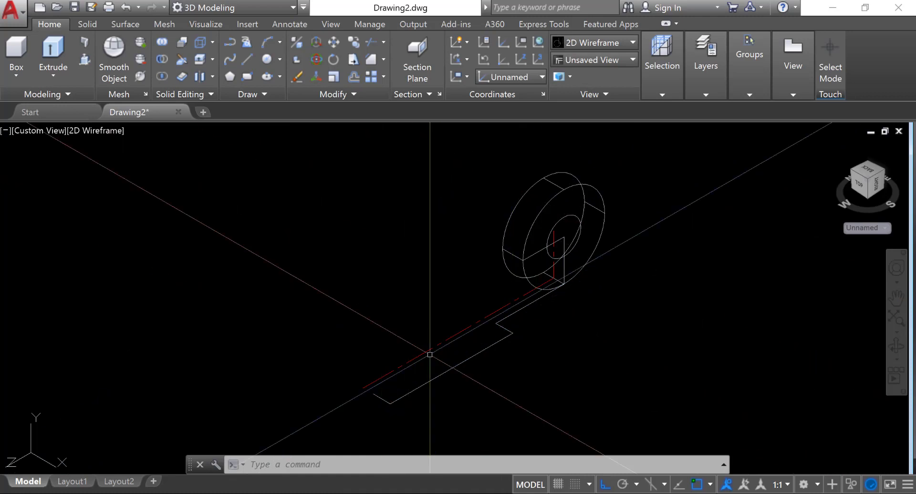
Switch to the Top view, align the UCS with it, and return to an angled 3D view
click(872, 173)
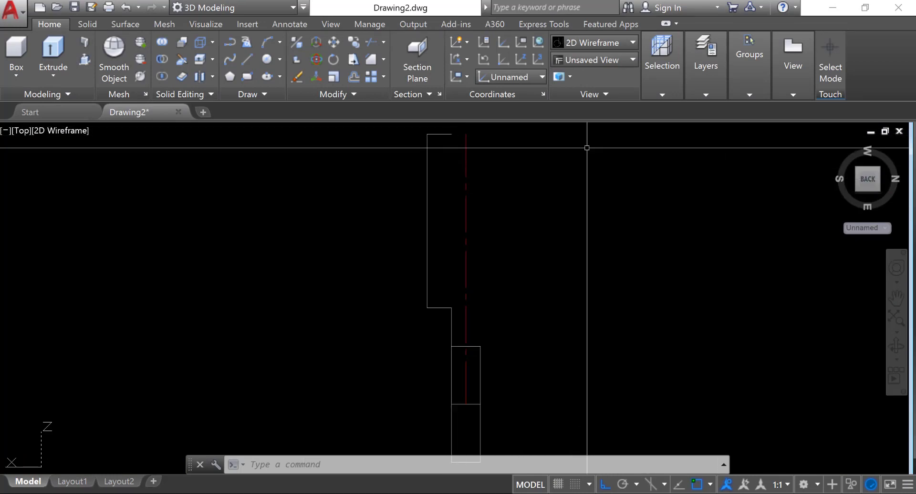
click(451, 76)
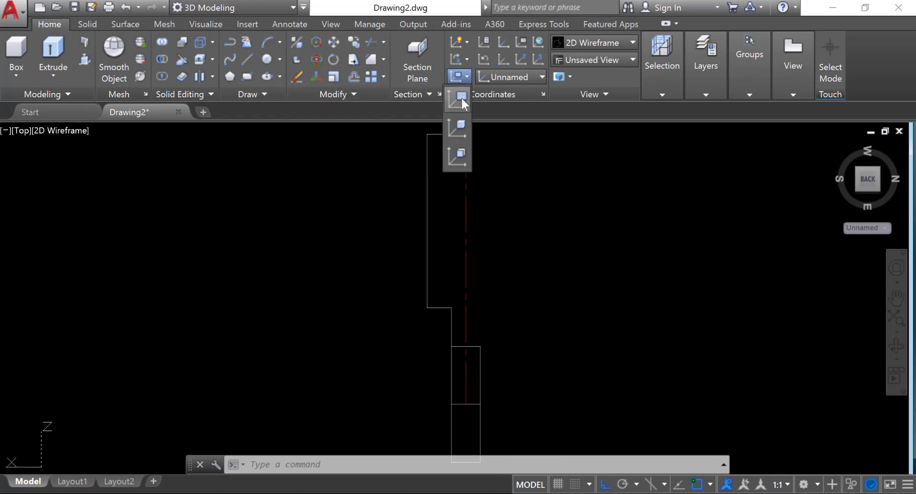
click(461, 97)
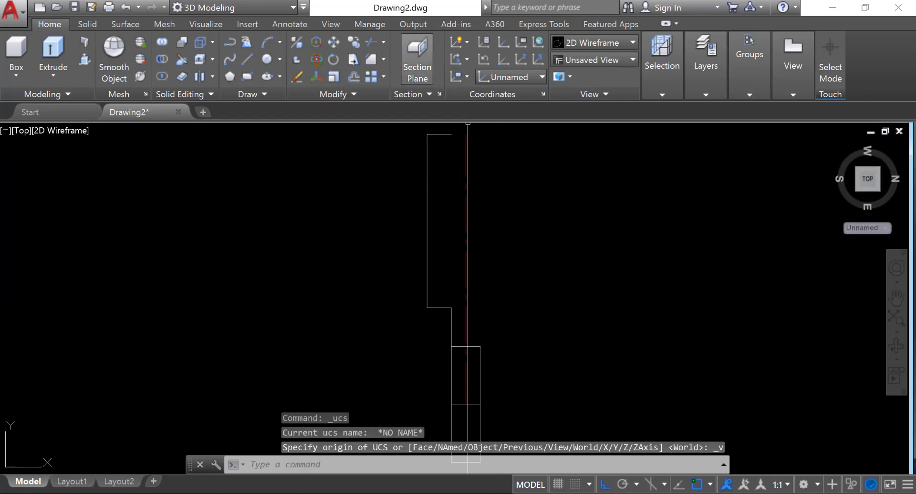
shift+middle_drag(837, 145, 417, 130)
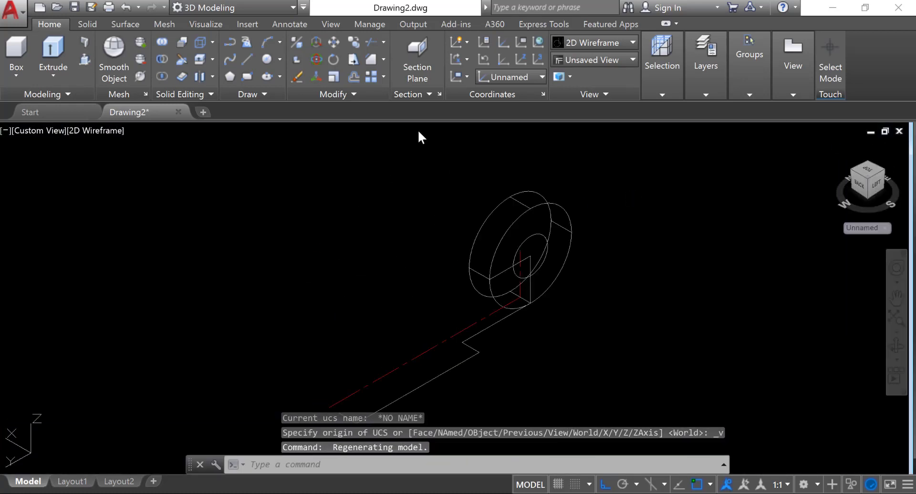
click(353, 76)
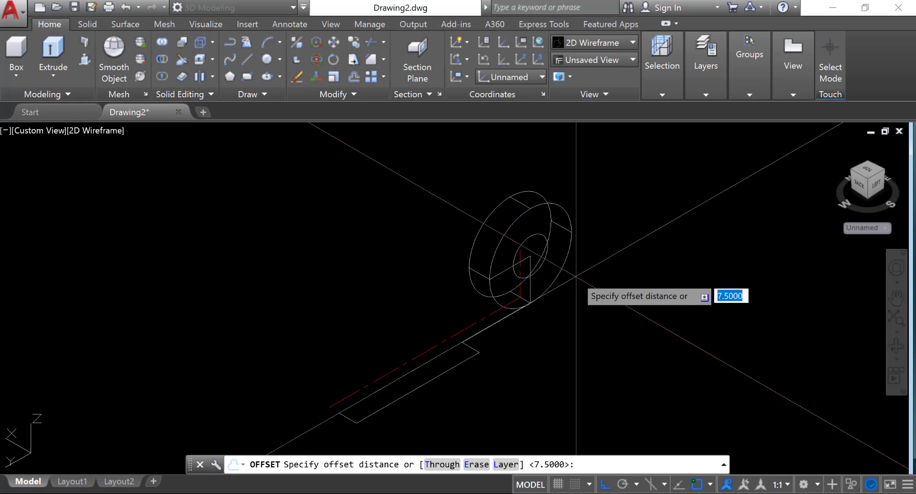
click(356, 94)
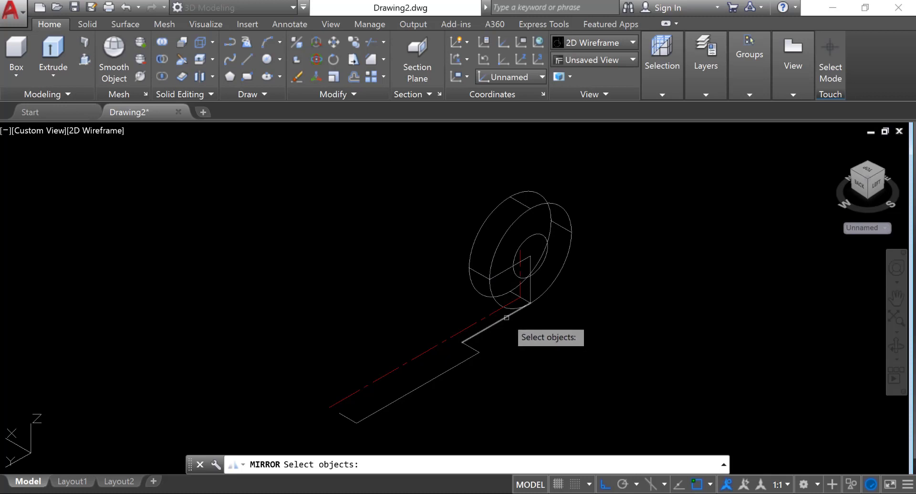
click(507, 318)
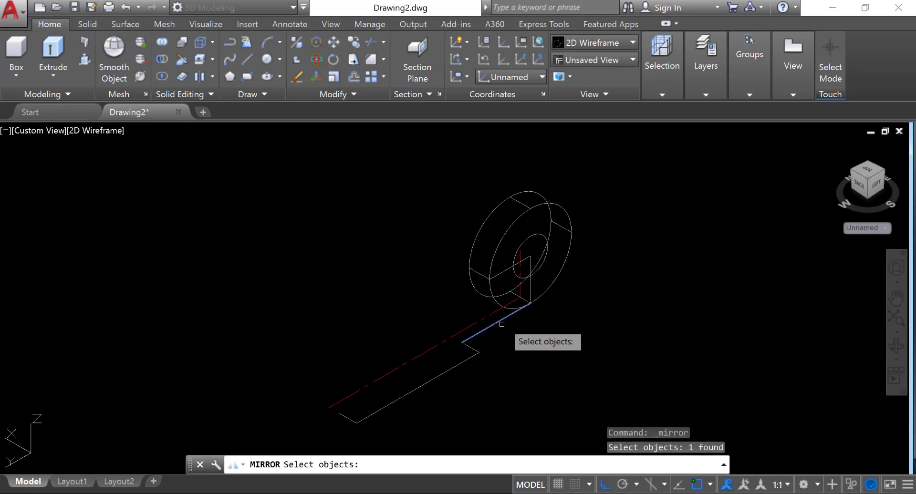
click(473, 345)
click(468, 358)
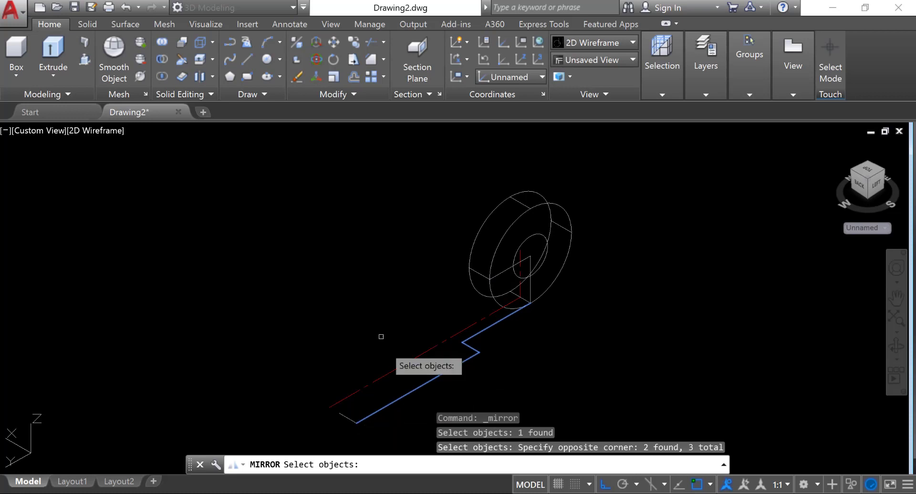
key(Return)
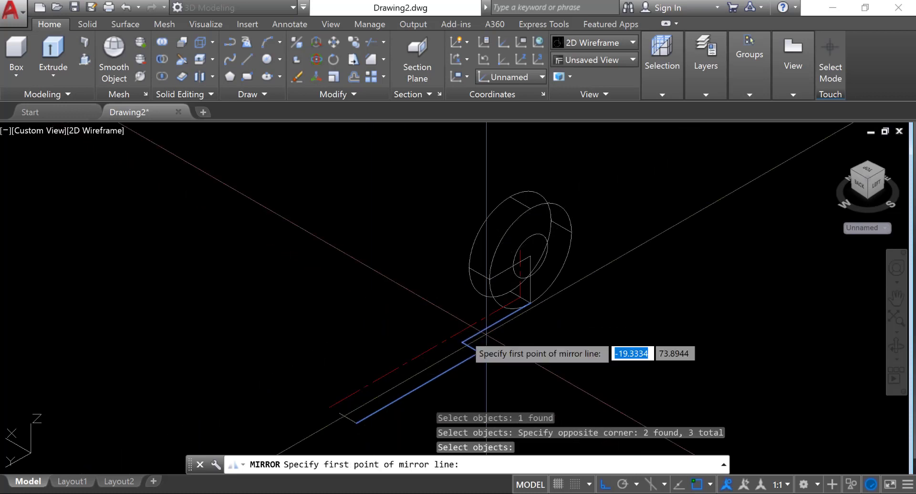
scroll(519, 296, up, 5)
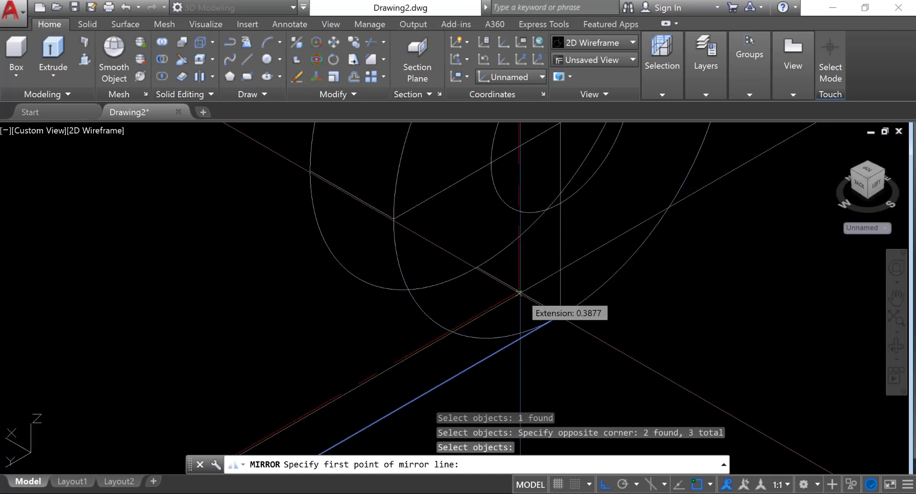
click(519, 292)
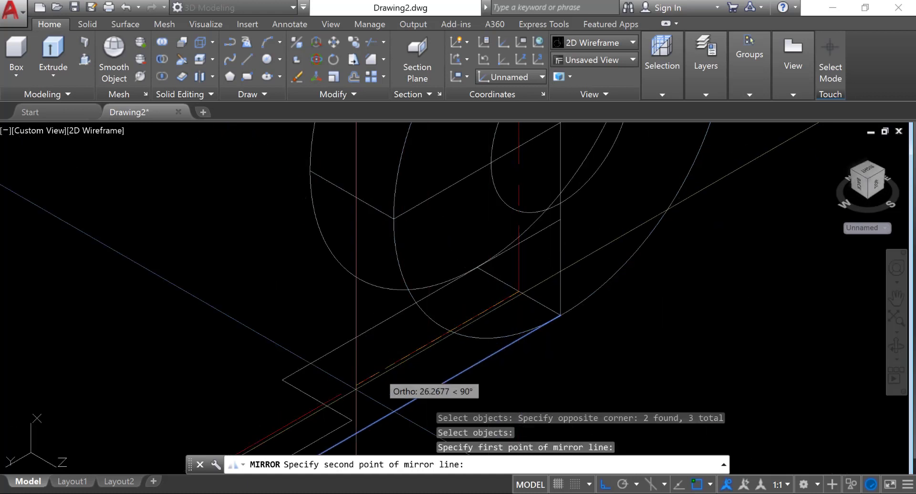
key(Escape)
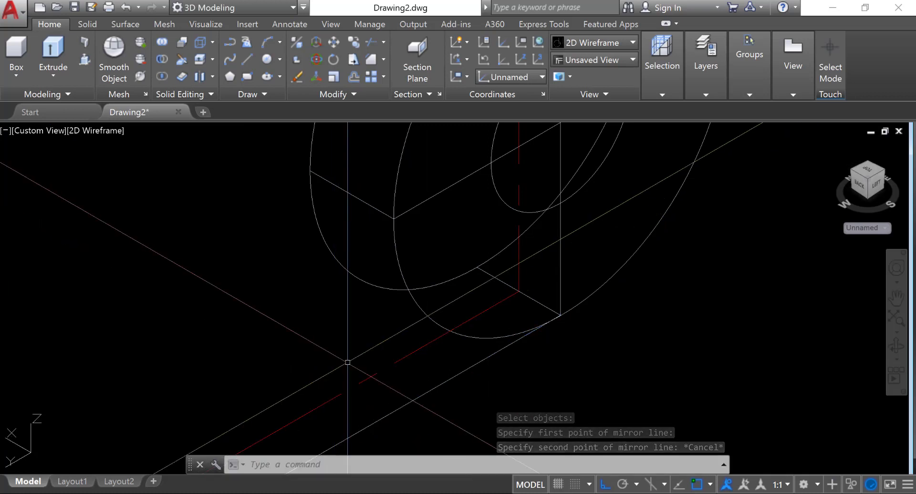
Mirror the four base outline lines about the long red centerline, keeping the source objects
key(Return)
scroll(411, 219, down, 4)
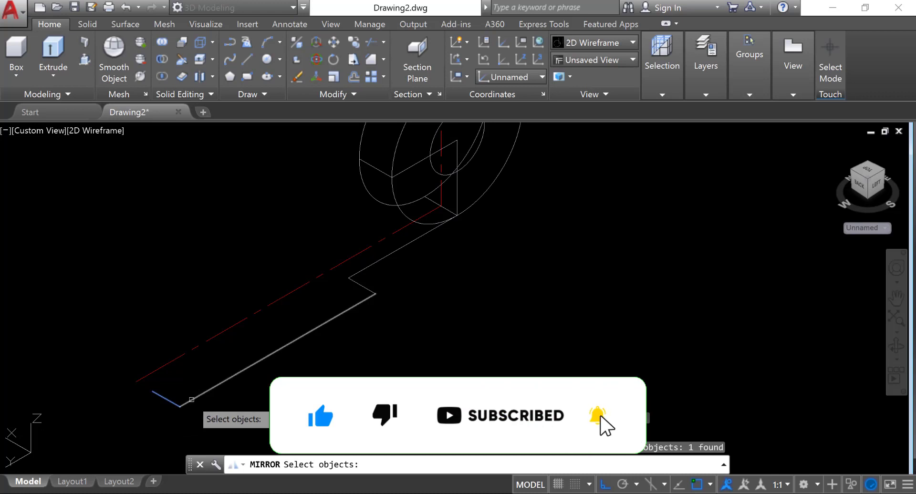
click(360, 284)
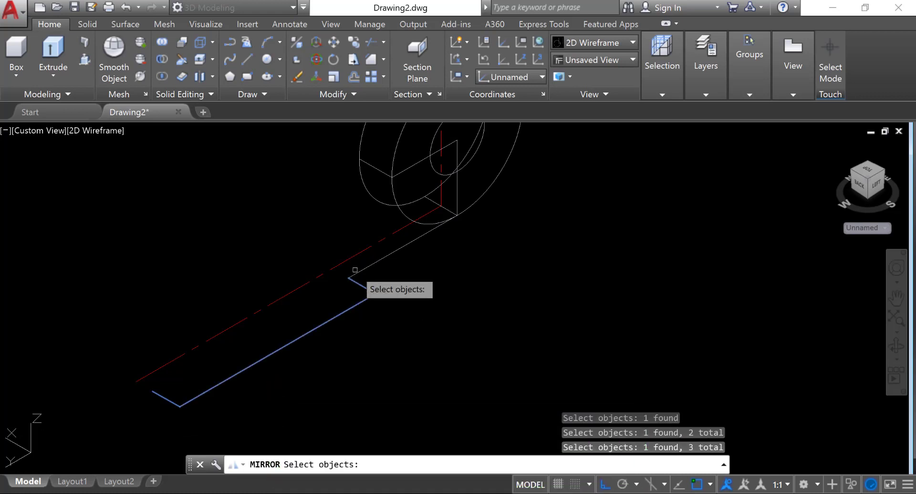
key(Return)
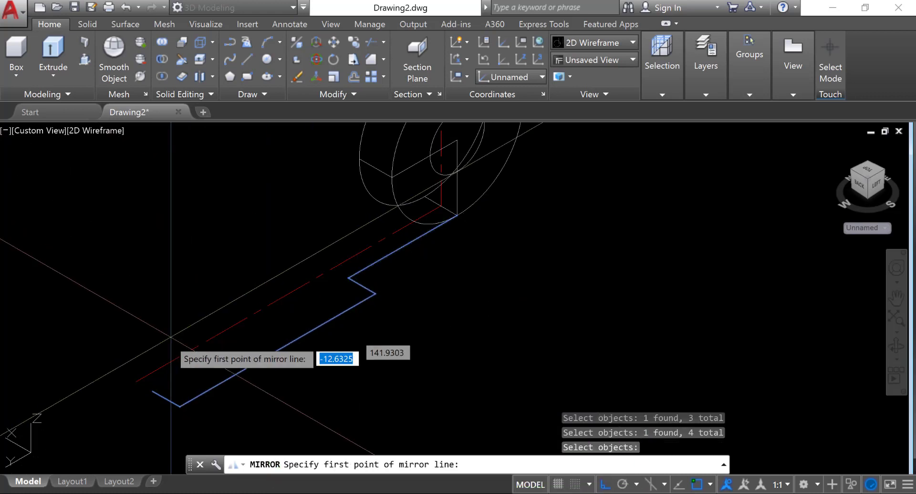
scroll(137, 381, up, 5)
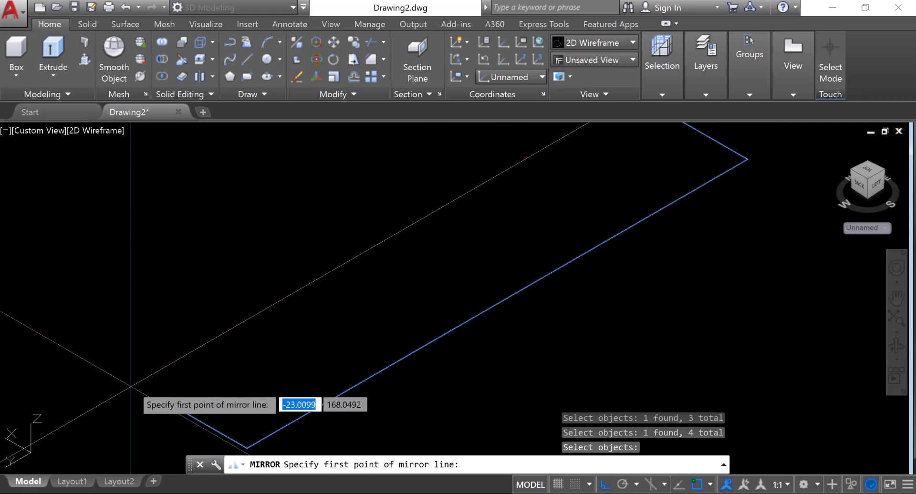
scroll(134, 383, up, 5)
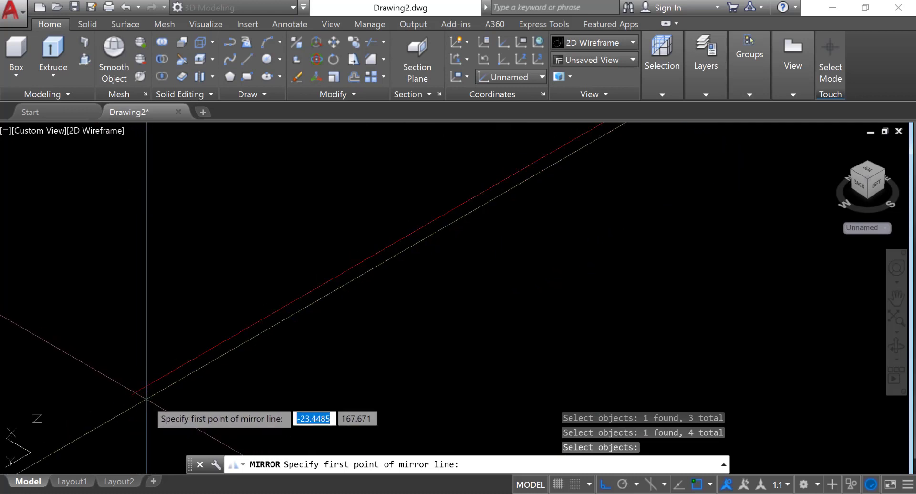
click(131, 396)
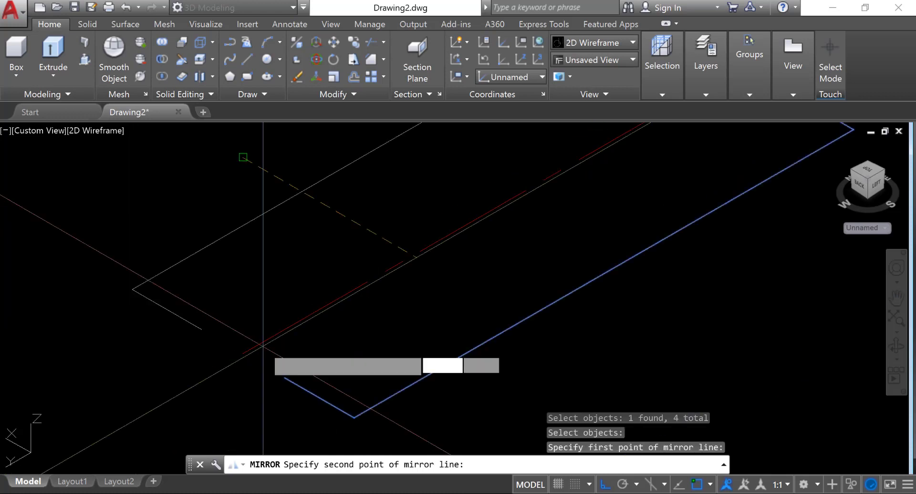
scroll(544, 241, down, 6)
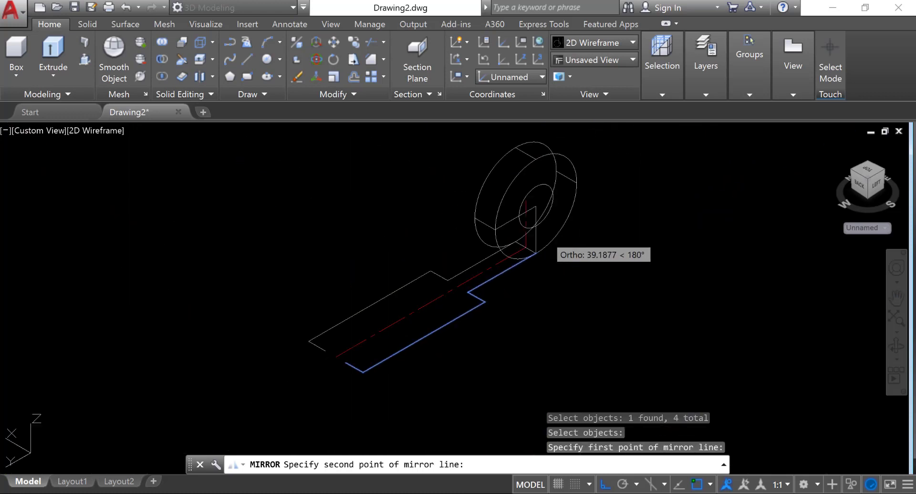
middle_drag(659, 178, 523, 284)
click(661, 172)
scroll(479, 254, down, 2)
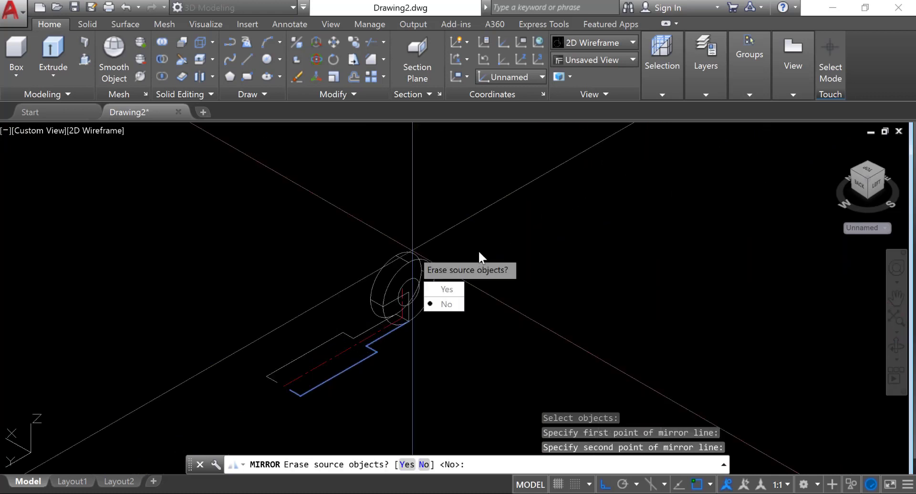
key(Return)
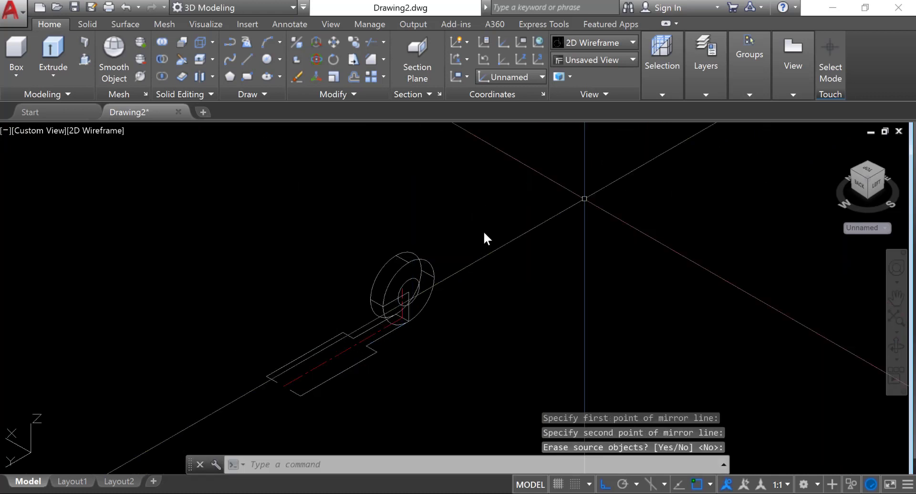
Erase the mirrored short end line and extend the original end line to the mirrored long edge of the base
click(275, 383)
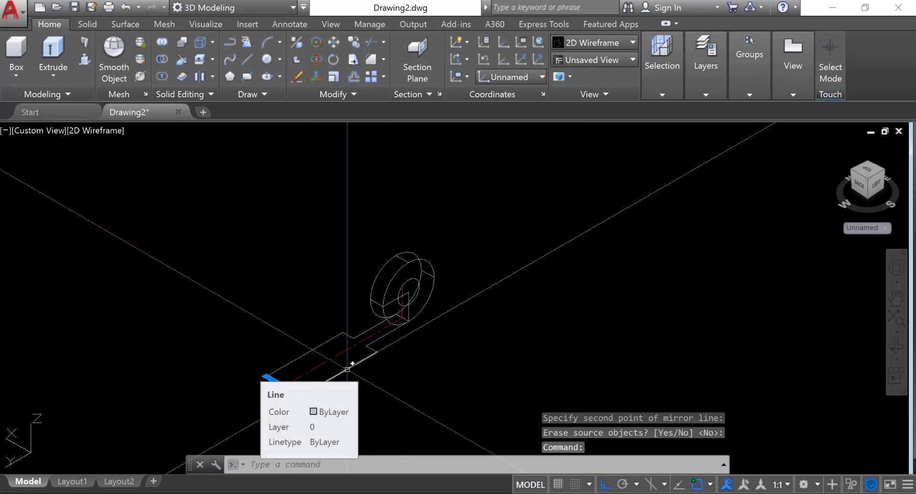
click(291, 74)
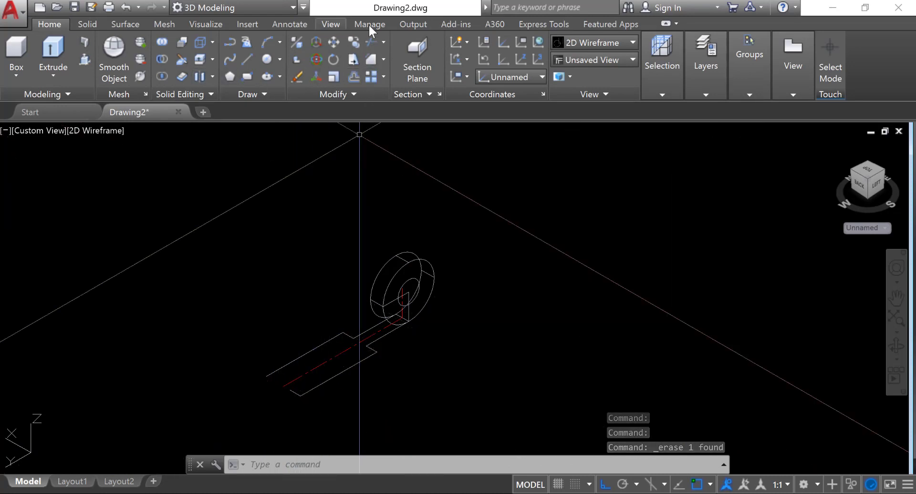
click(384, 43)
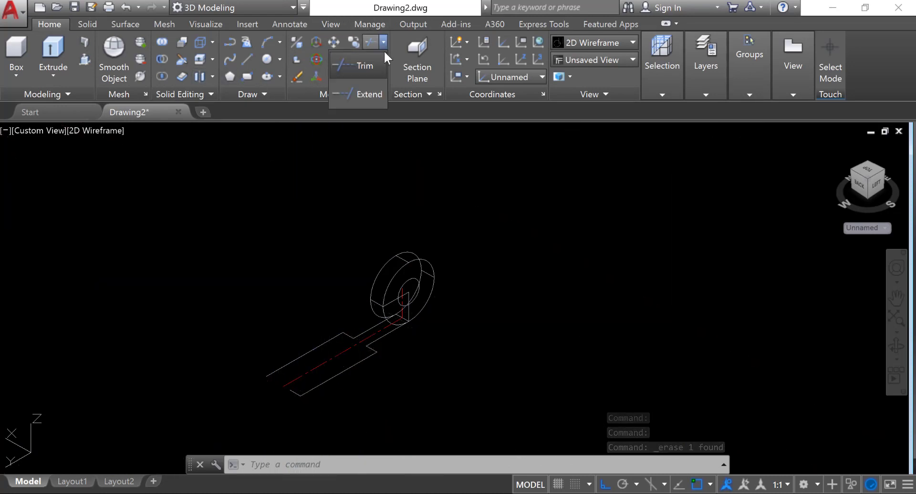
click(366, 91)
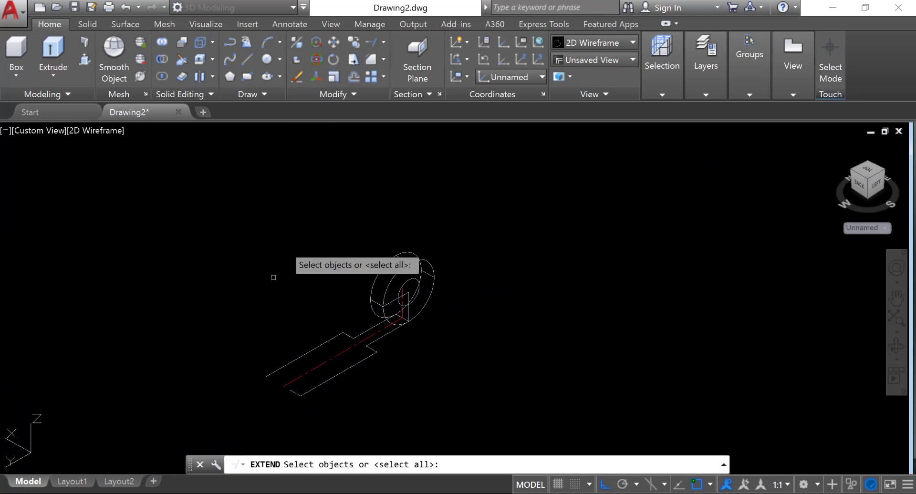
click(277, 372)
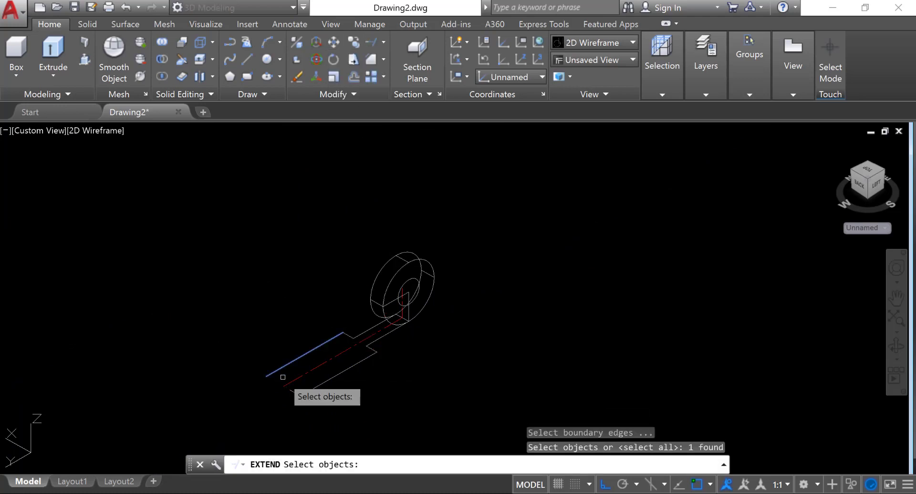
key(Return)
scroll(284, 368, up, 5)
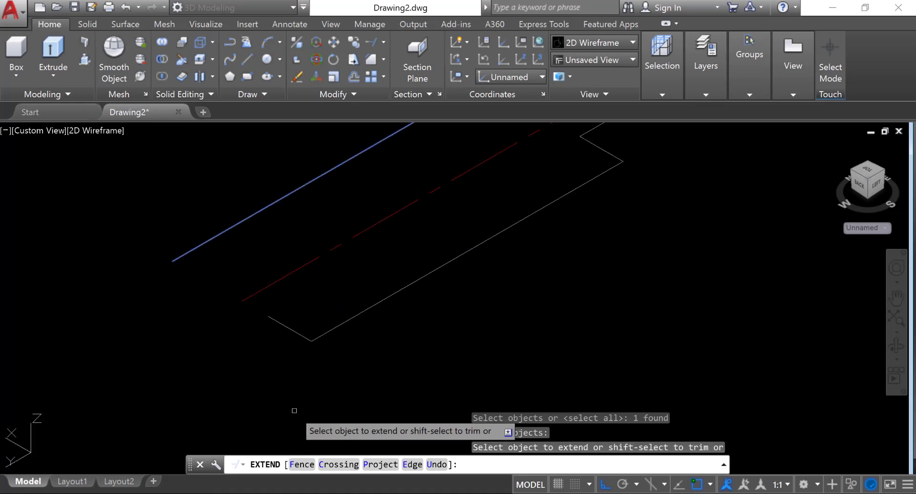
click(285, 326)
scroll(333, 300, down, 2)
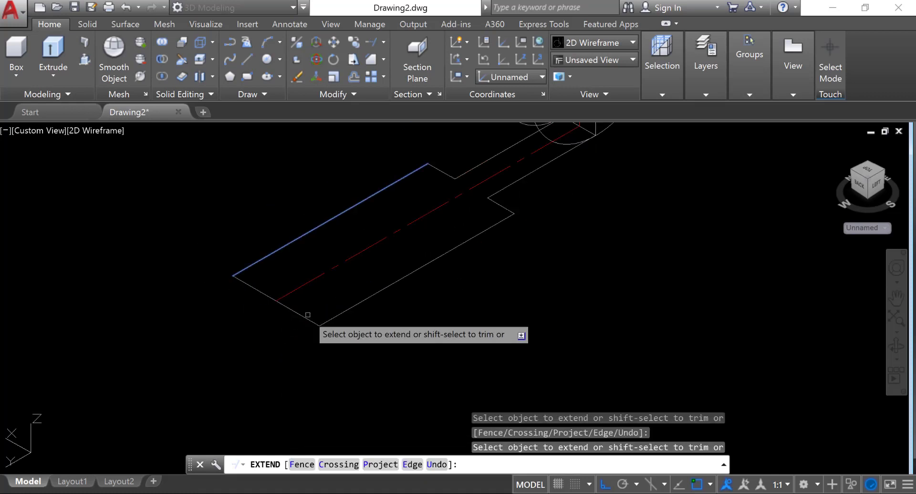
key(Return)
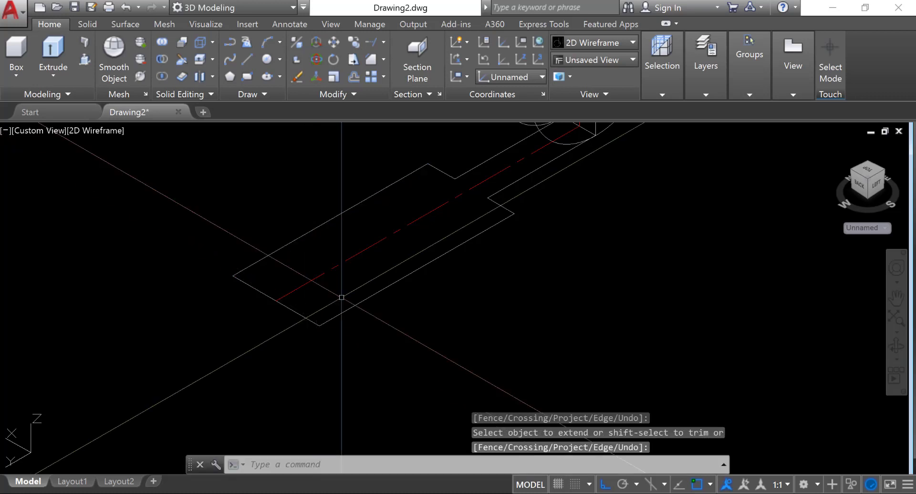
Draw a line across the narrow end of the base outline, joining its two open endpoints beneath the ring
scroll(343, 287, down, 5)
middle_drag(393, 299, 393, 298)
scroll(392, 298, up, 6)
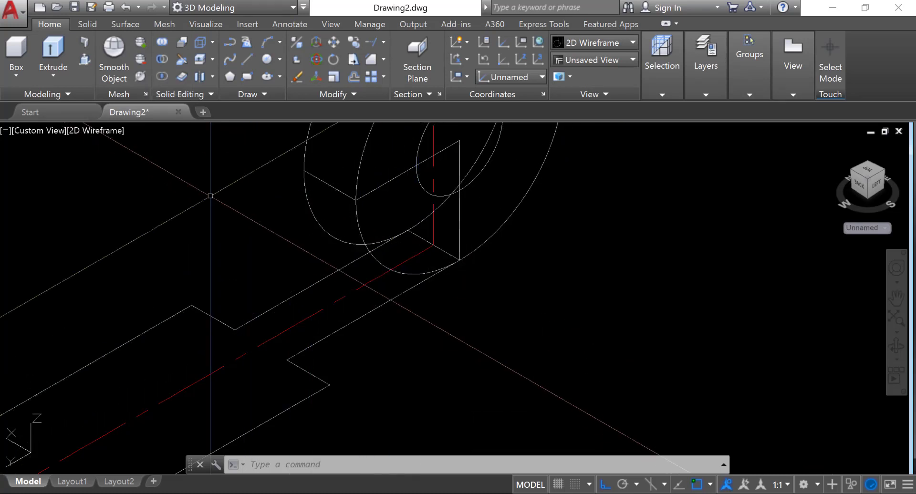
click(246, 59)
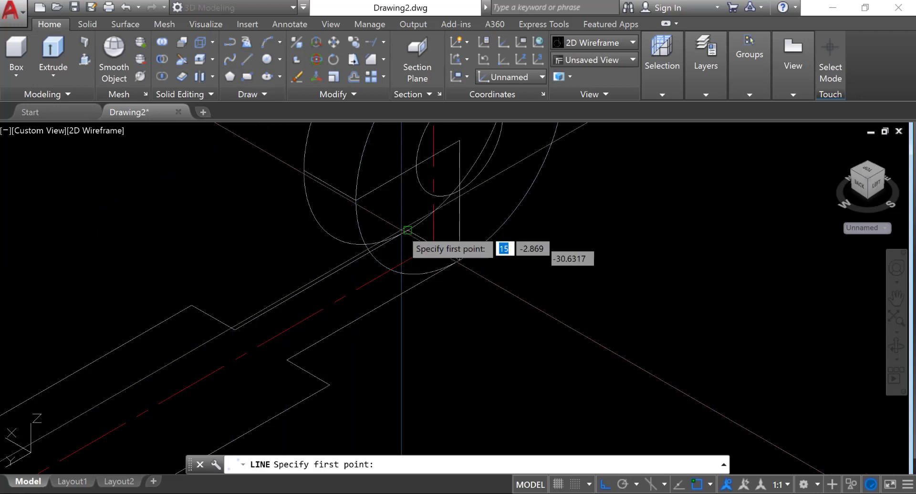
click(408, 230)
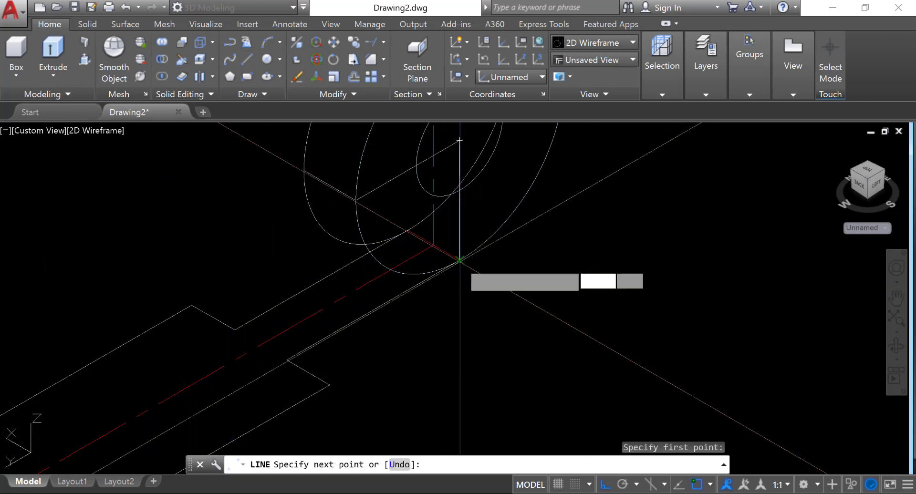
click(460, 260)
right_click(578, 236)
click(591, 242)
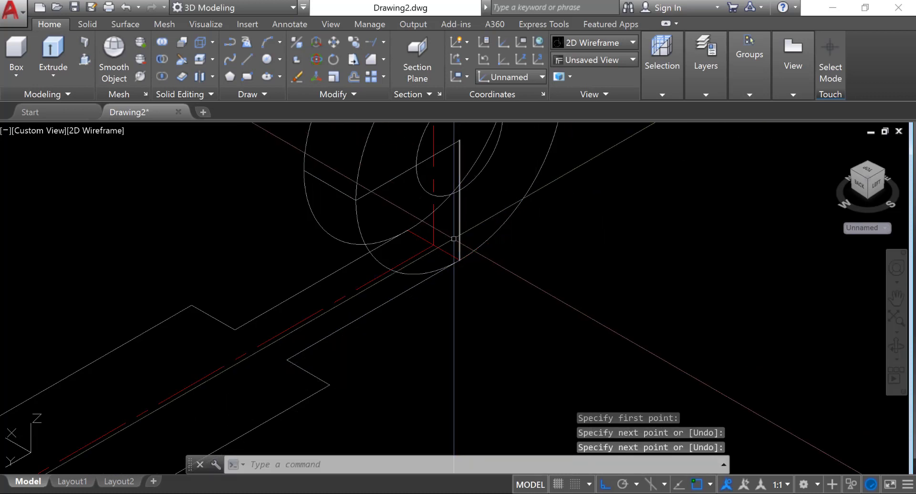
Move the closing line at the narrow end of the base outline to layer 0
click(432, 246)
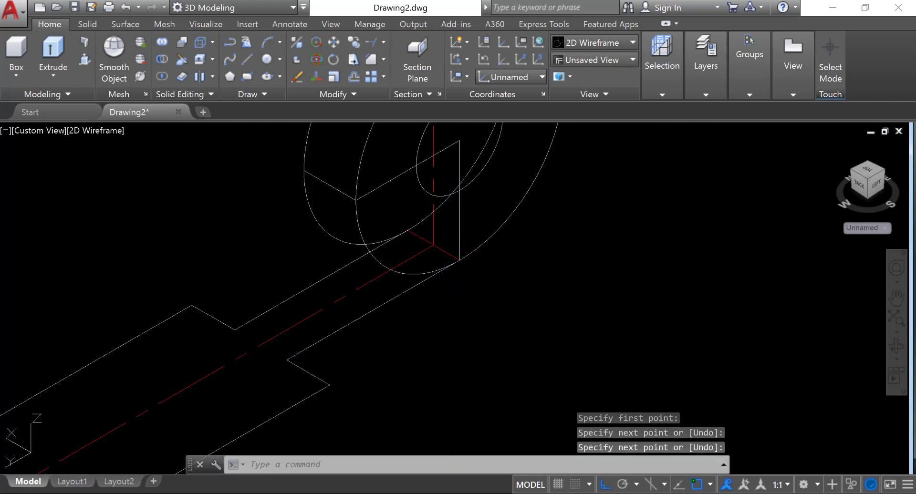
click(693, 92)
click(680, 108)
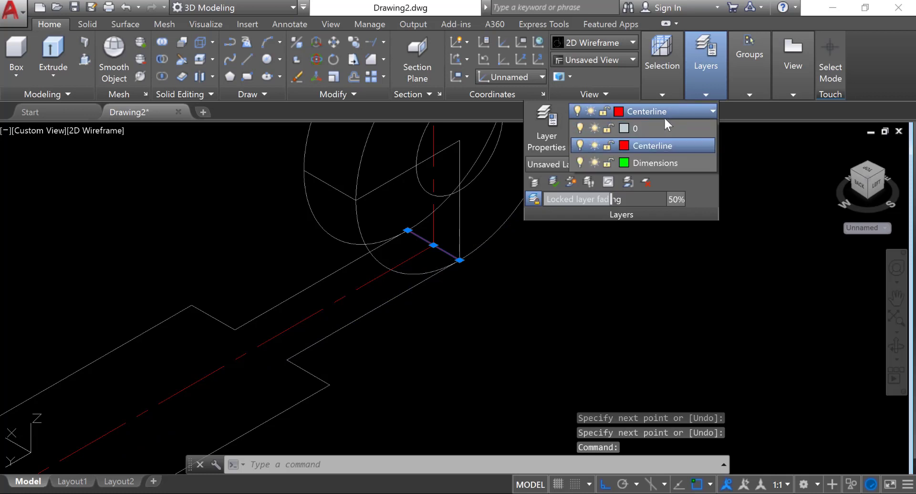
click(660, 129)
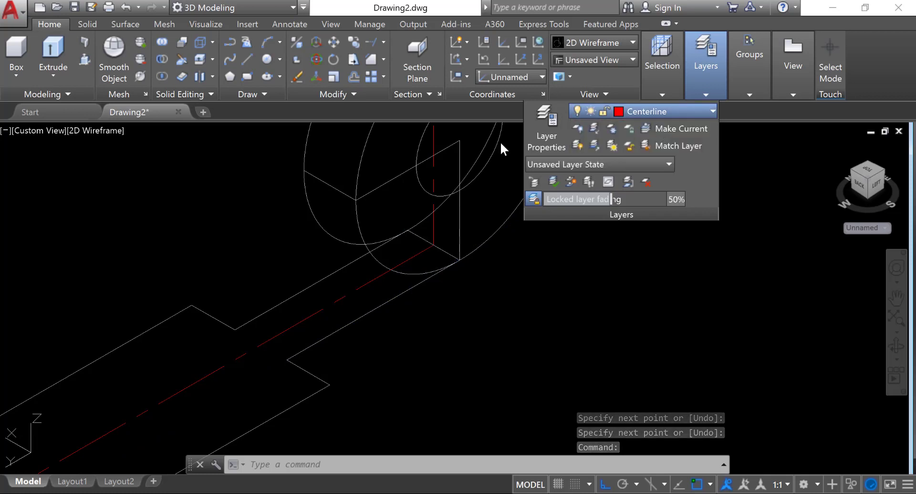
click(329, 101)
Join the eight lines of the base outline into a single closed polyline
scroll(377, 241, down, 2)
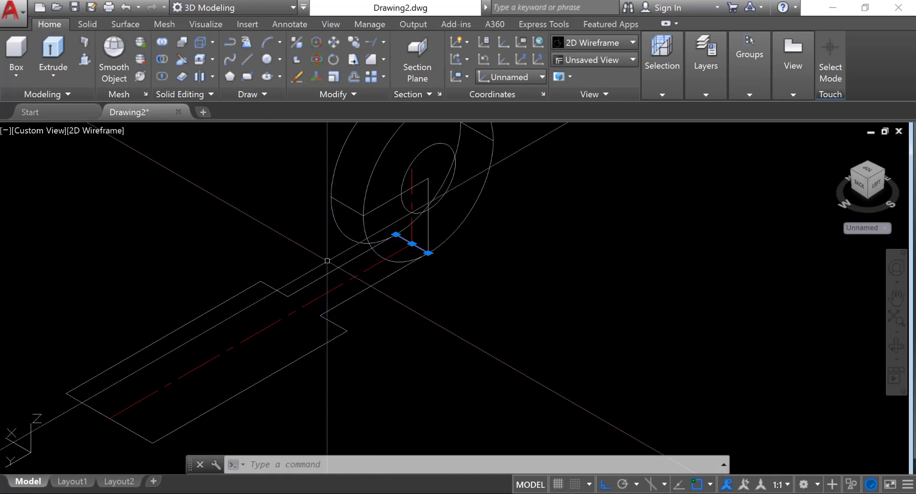
click(334, 269)
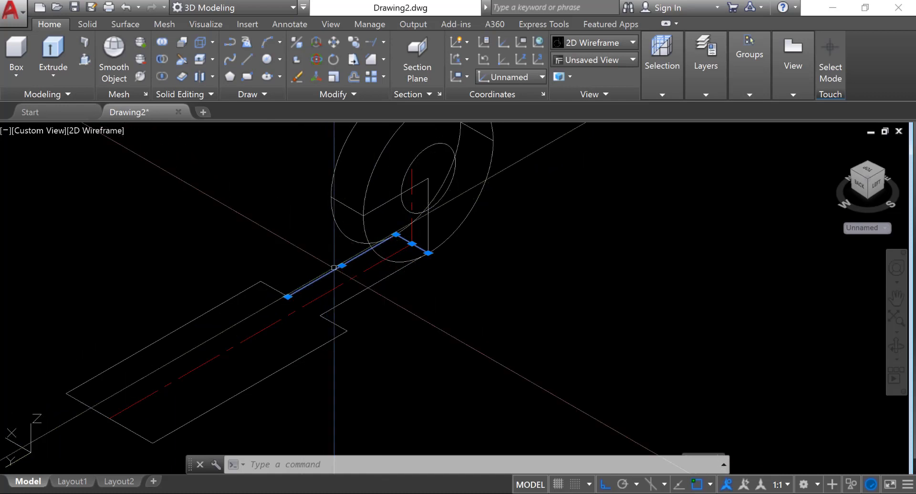
click(391, 275)
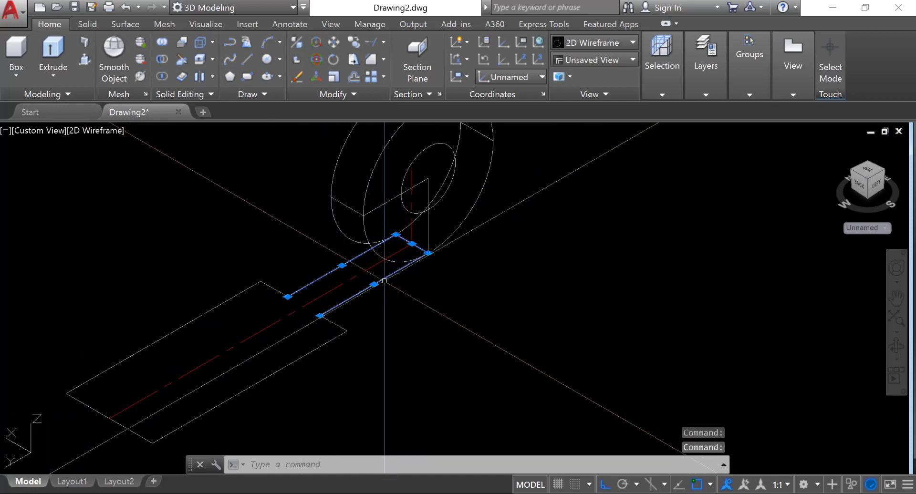
click(334, 324)
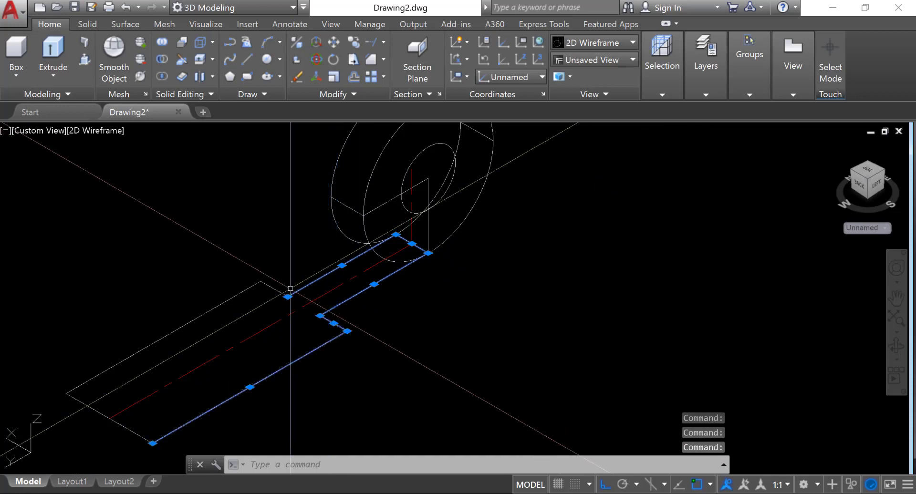
click(275, 289)
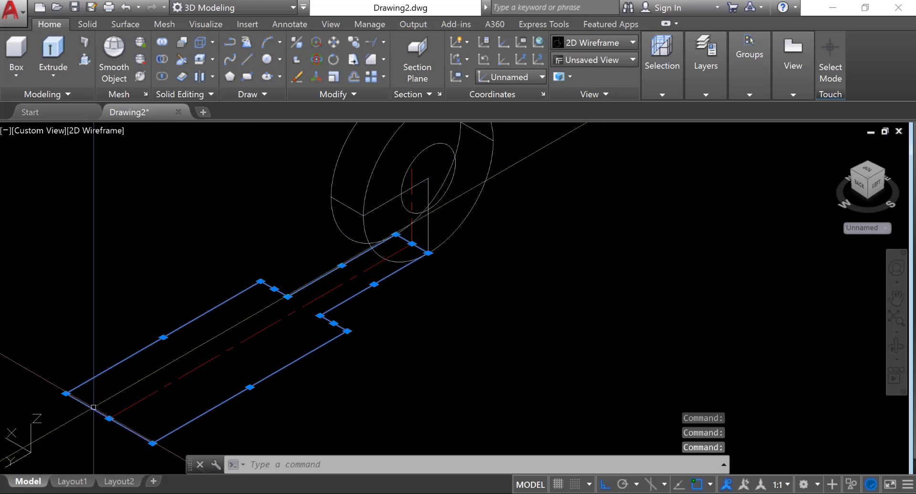
click(328, 95)
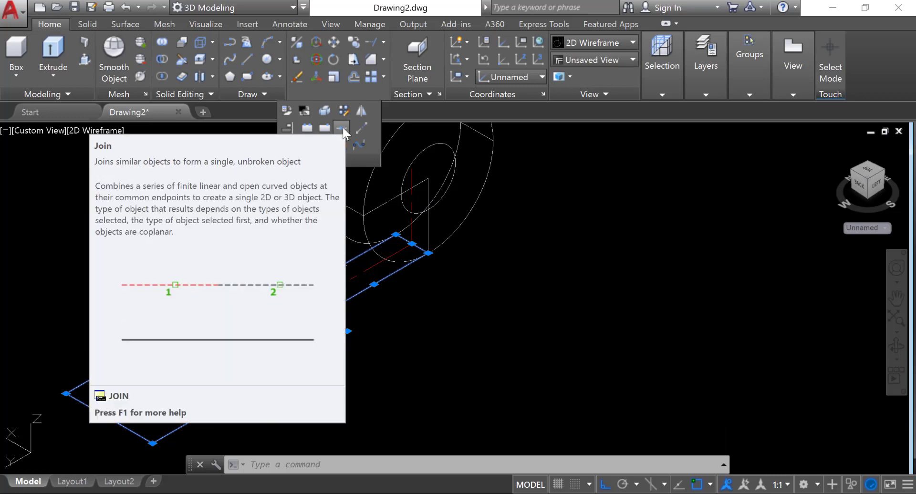
click(342, 127)
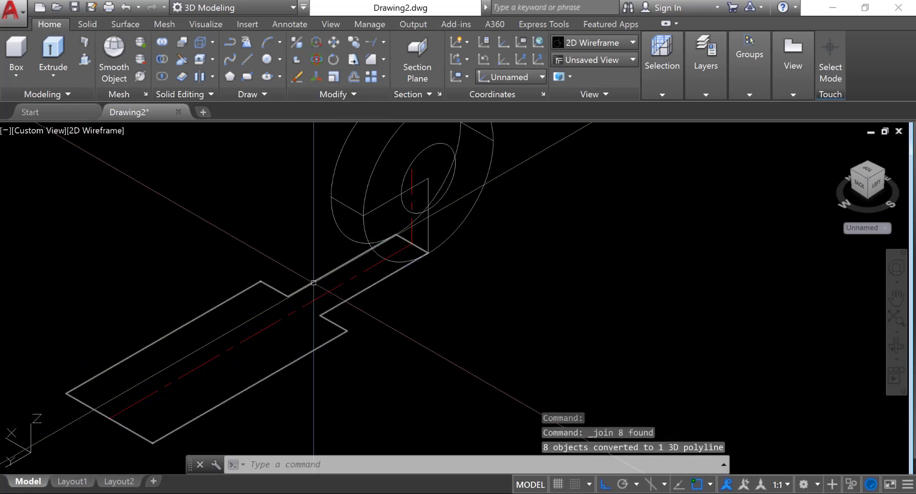
Check the block height in the reference image and extrude the closed base outline upward by 30
scroll(314, 283, down, 3)
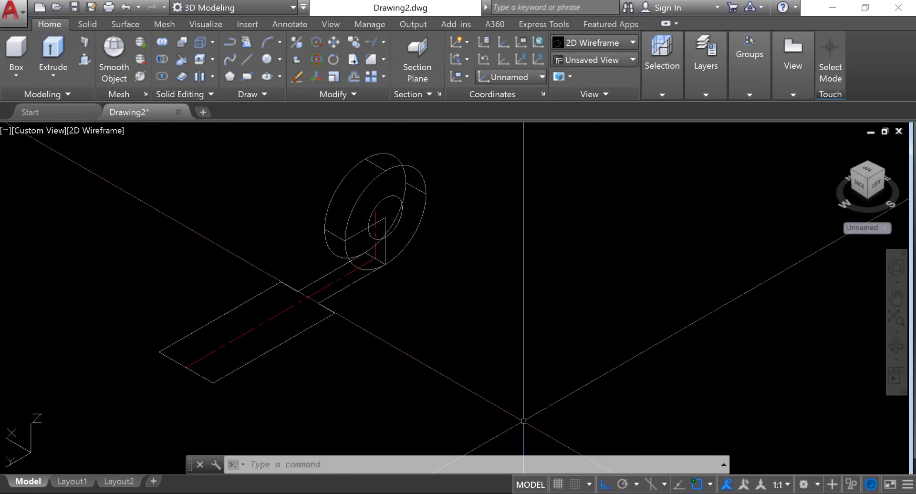
click(560, 493)
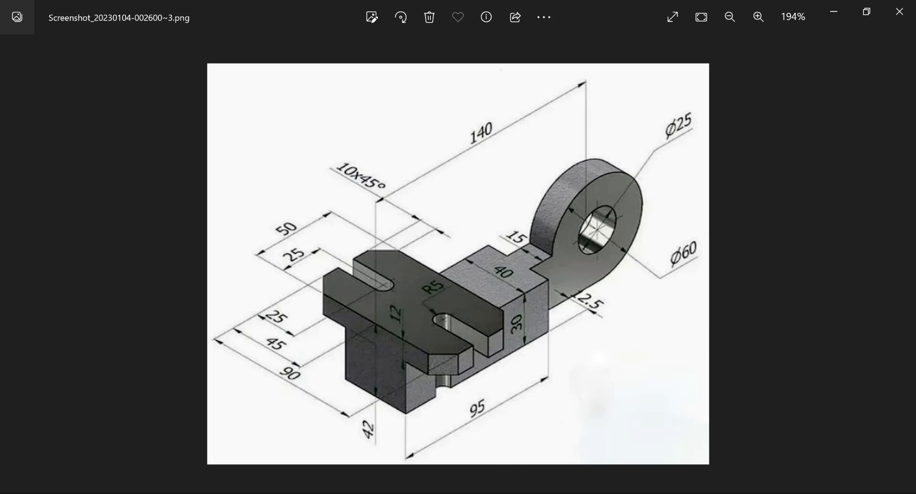
click(543, 493)
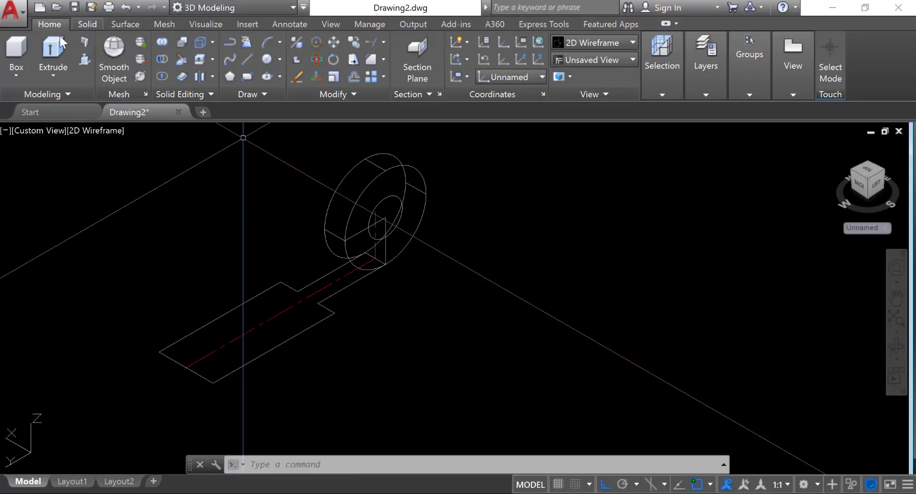
click(340, 292)
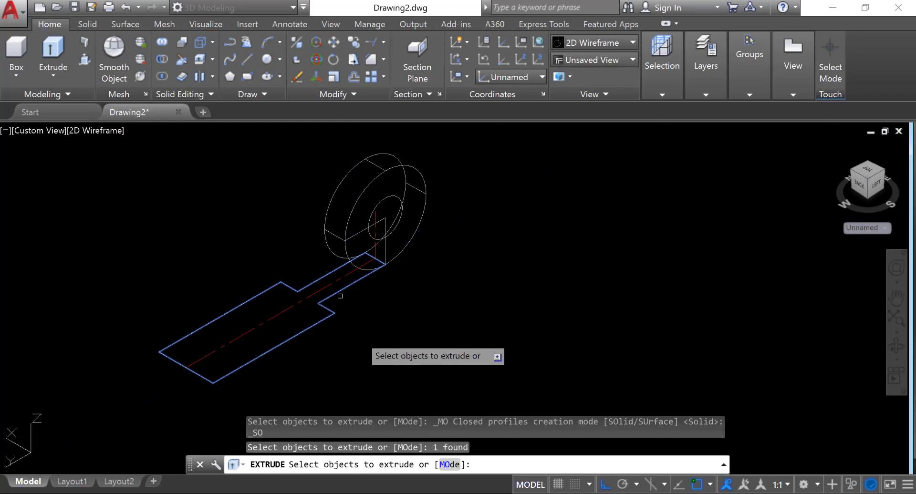
key(alt+Tab)
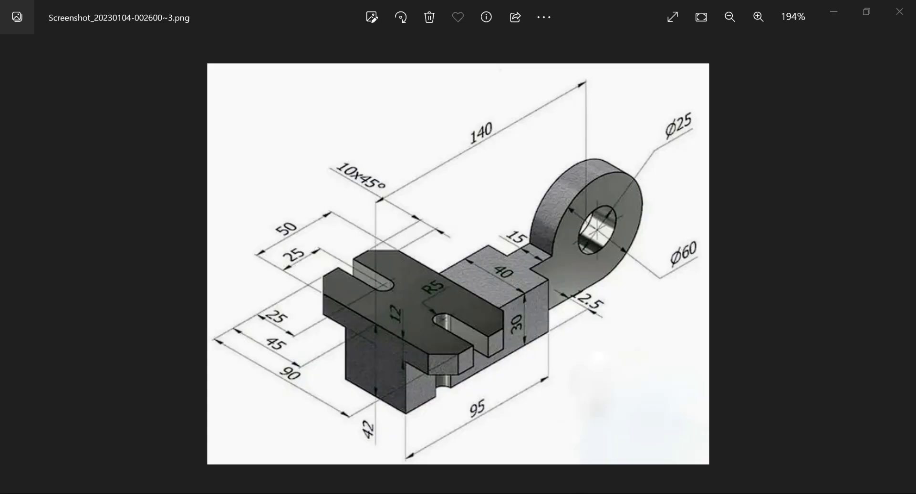
click(539, 493)
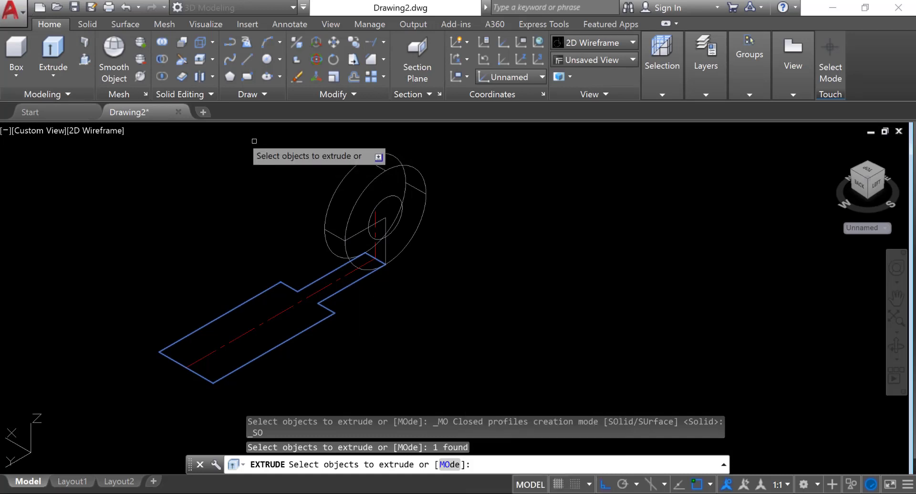
key(Return)
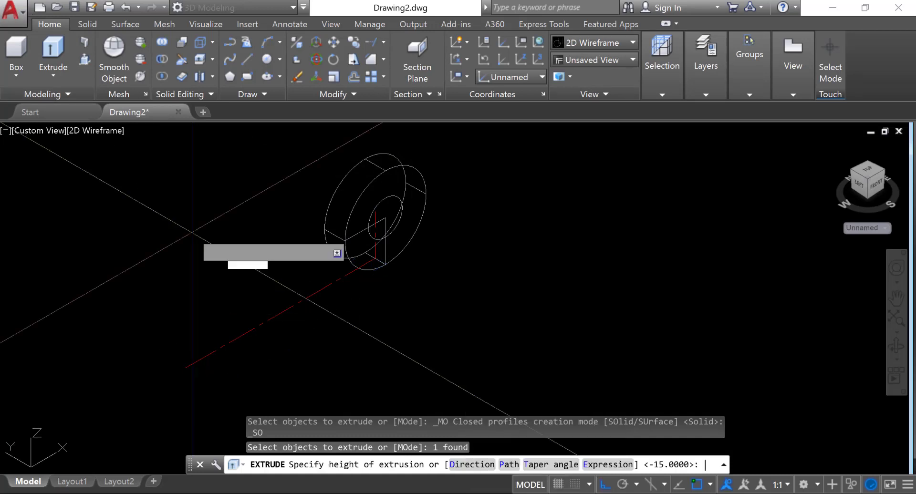
middle_drag(191, 202, 194, 274)
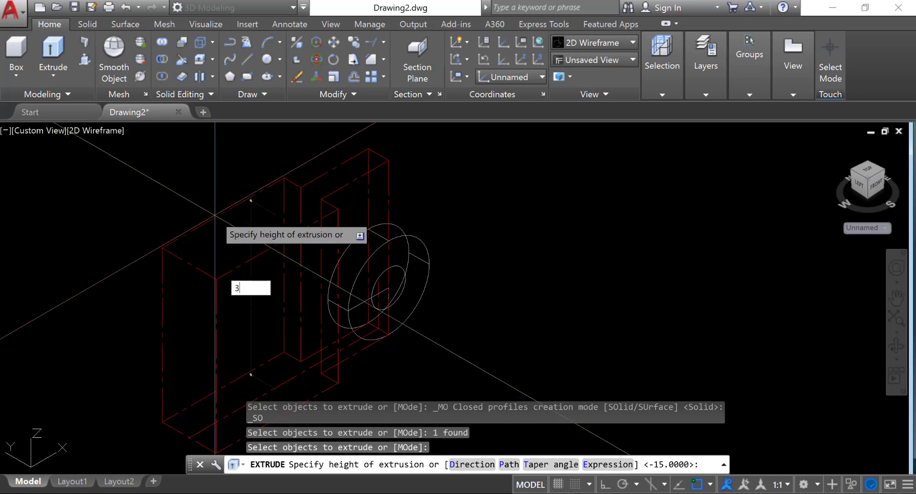
key(Return)
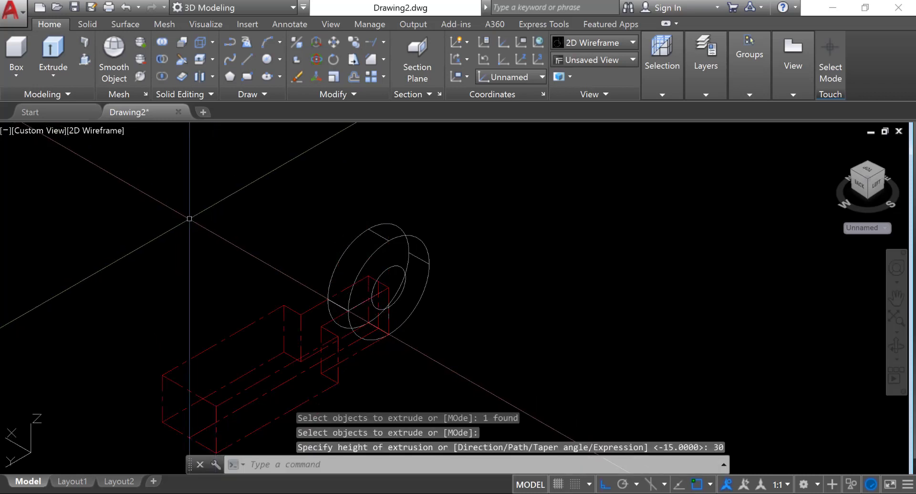
Move the extruded base solid from the Centerline layer to layer 0
click(275, 371)
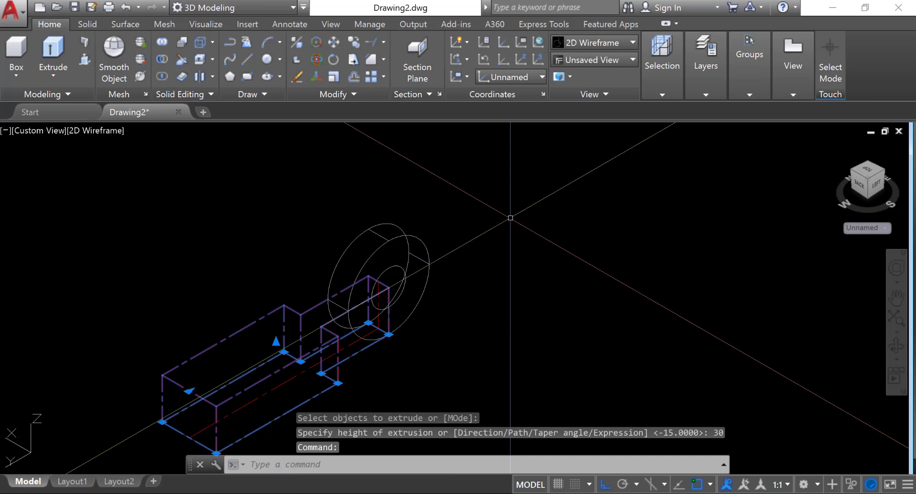
click(693, 82)
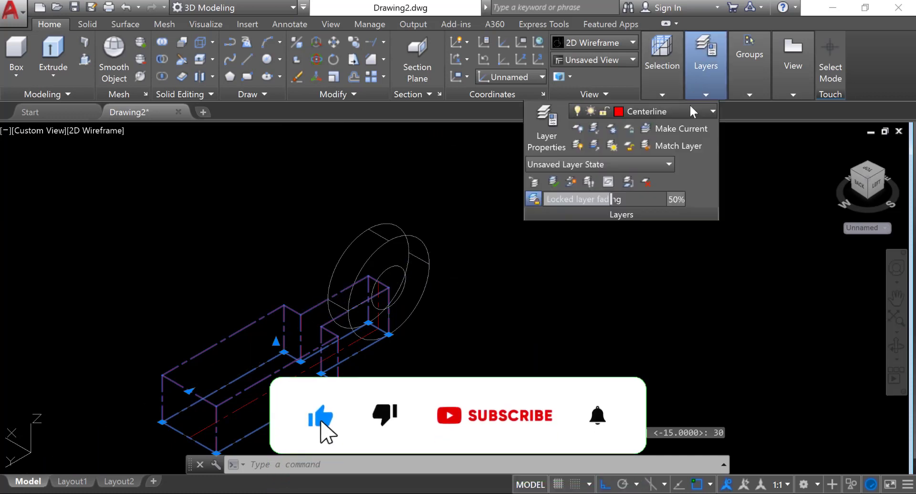
click(689, 111)
click(669, 128)
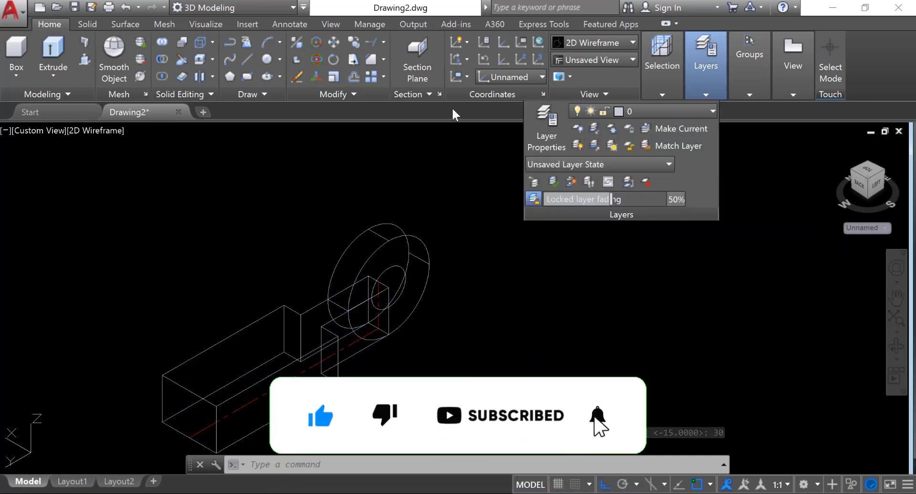
click(837, 146)
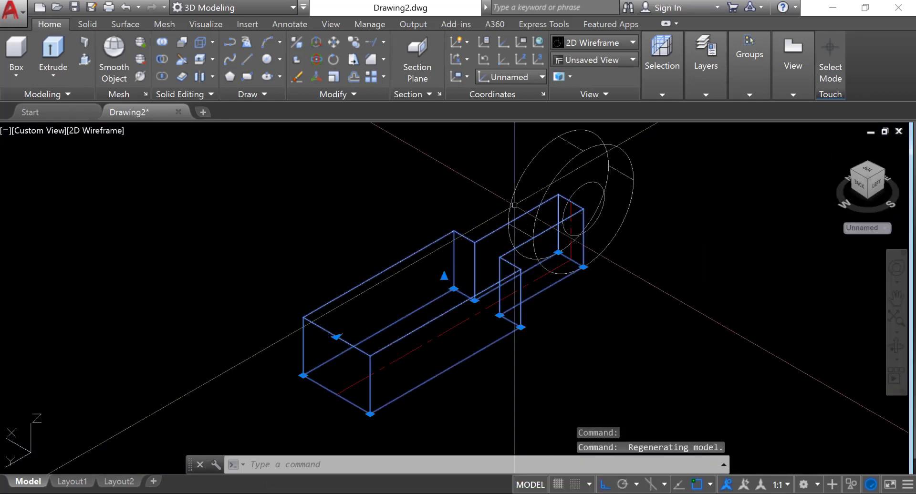
key(Escape)
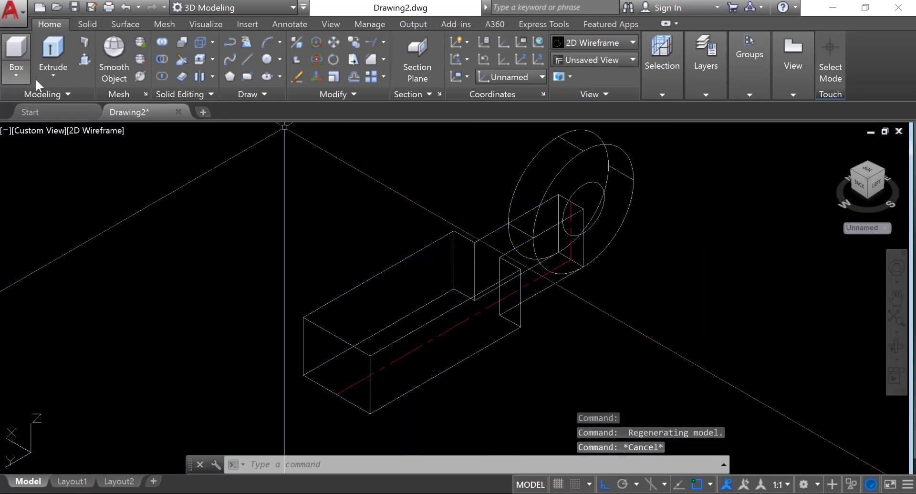
Preview the model in the Shades of Gray visual style, return to 2D Wireframe, and orbit slightly around the ring and base
click(85, 129)
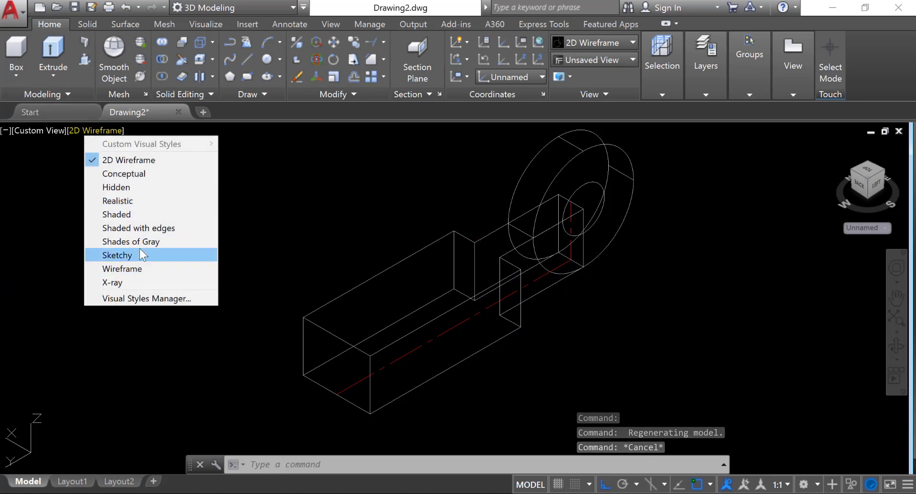
click(142, 242)
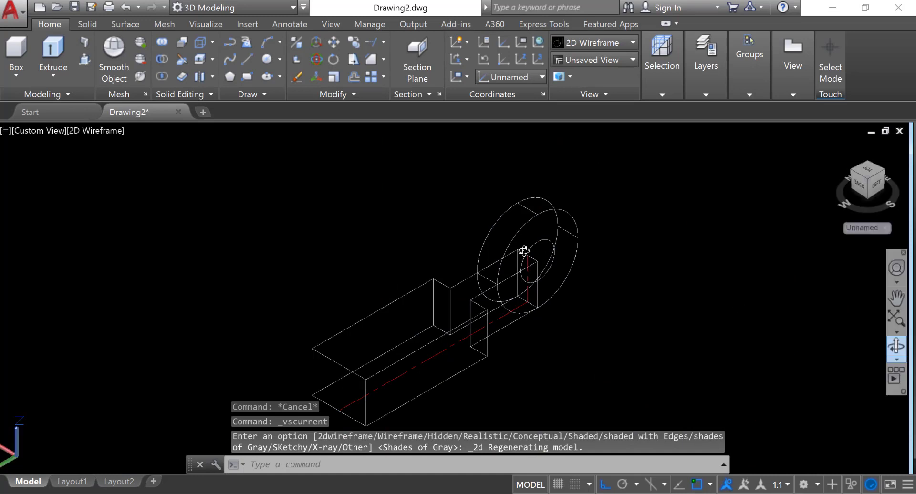
drag(524, 250, 457, 234)
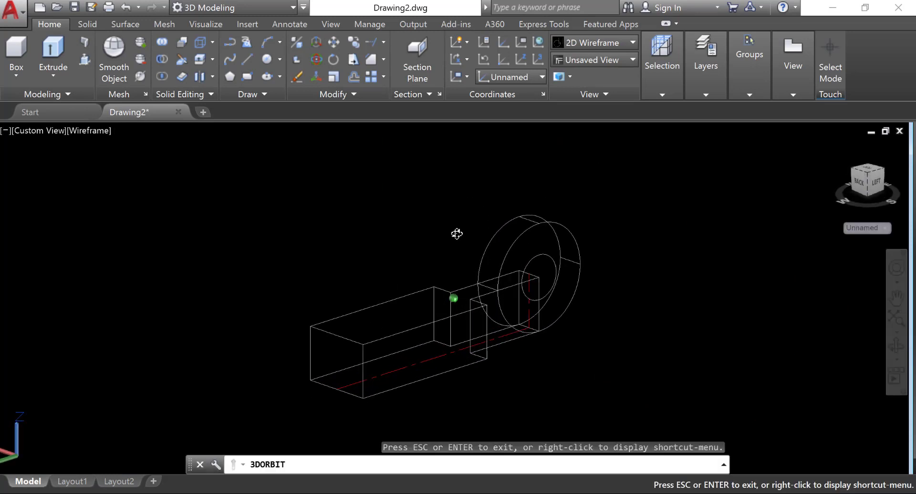
right_click(457, 234)
click(470, 241)
click(451, 218)
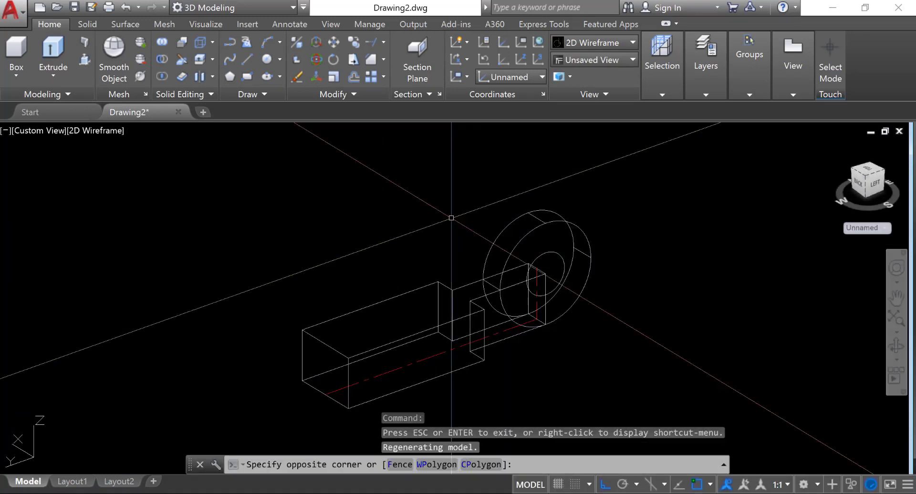
click(451, 218)
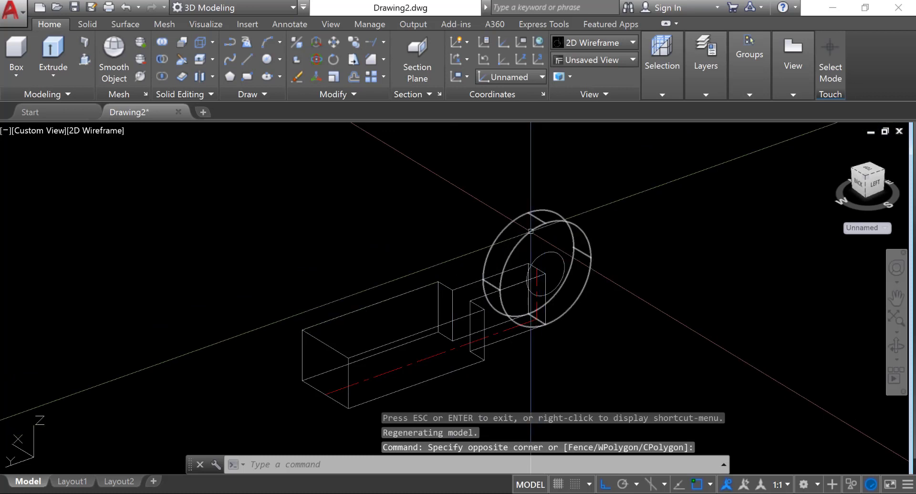
Combine the outer ring cylinder and the extruded base into one solid with Union
click(530, 231)
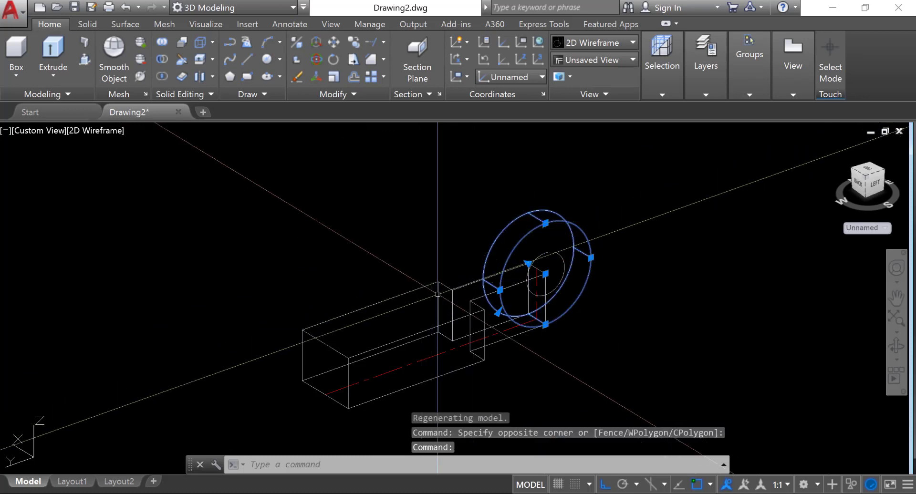
click(453, 289)
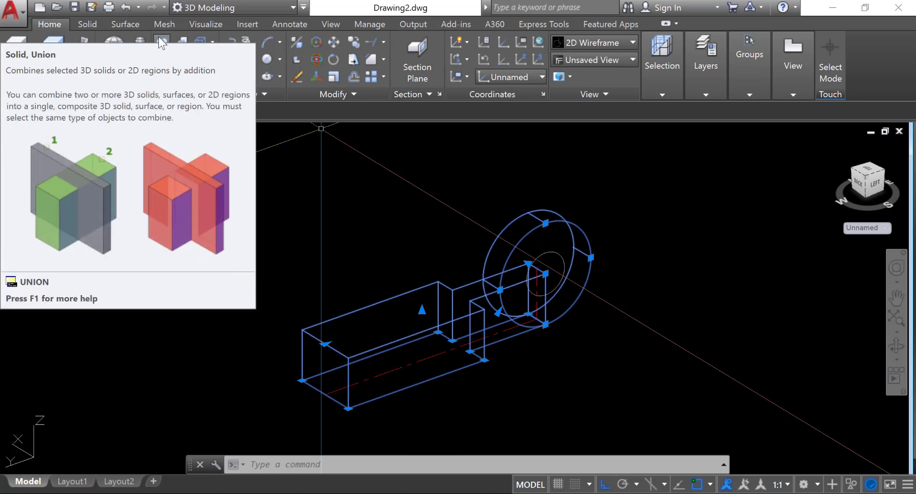
click(162, 42)
click(590, 246)
click(473, 315)
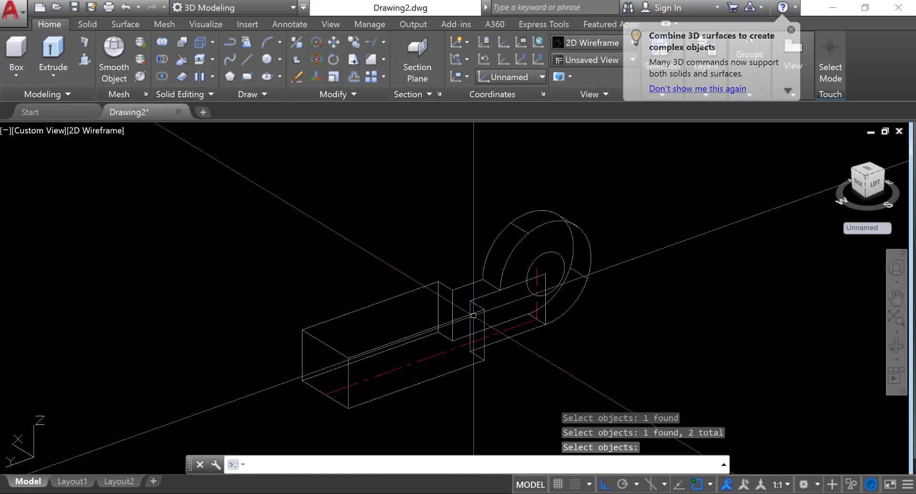
key(Return)
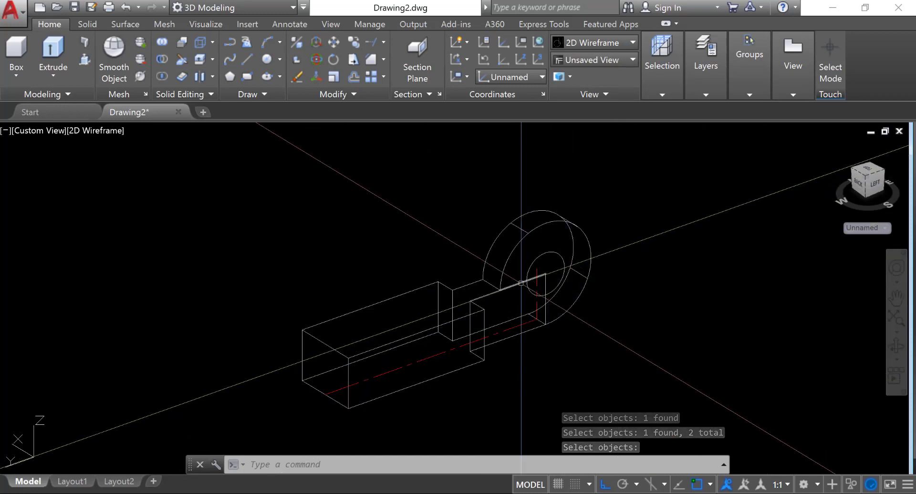
Erase the two leftover construction lines running horizontally and vertically from the ring's centre
click(523, 282)
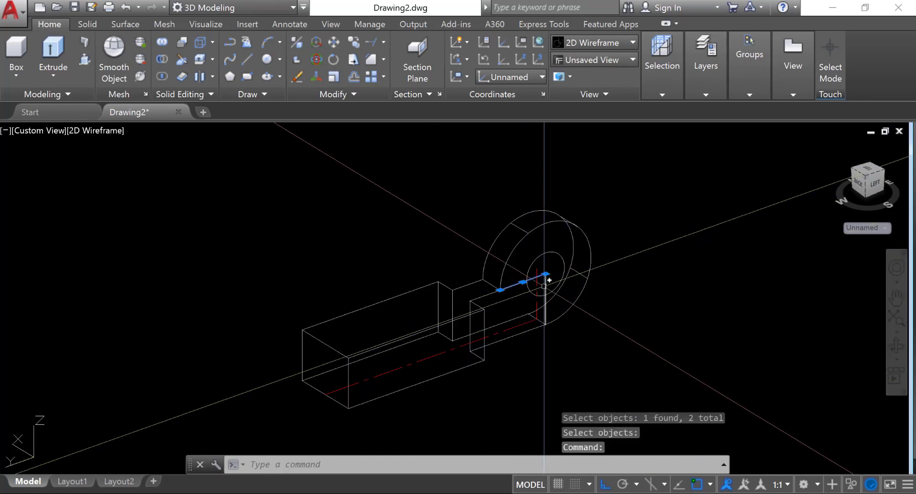
click(546, 305)
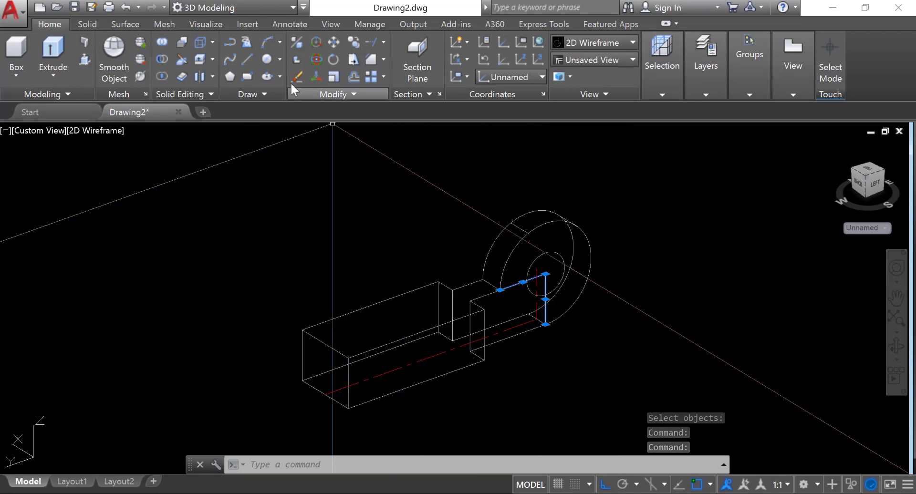
key(Escape)
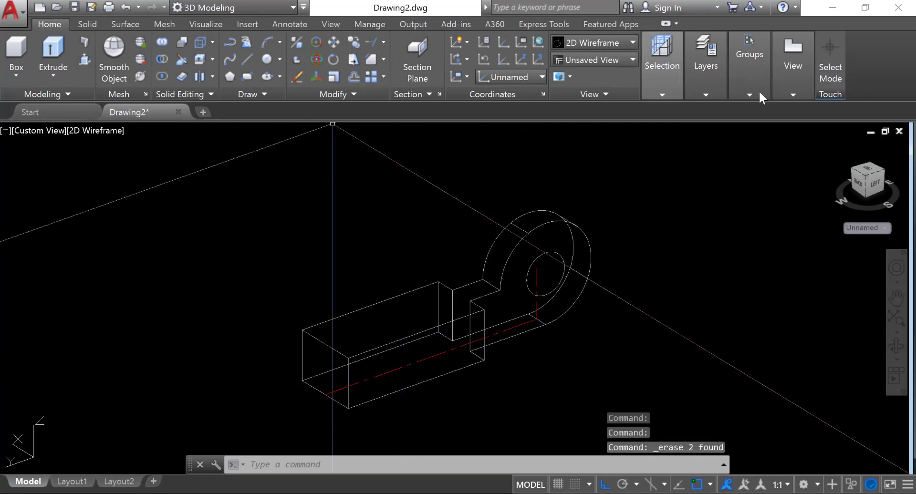
Restore the home view, display the model in Shades of Gray, and orbit it to examine the joined ring and base
click(836, 145)
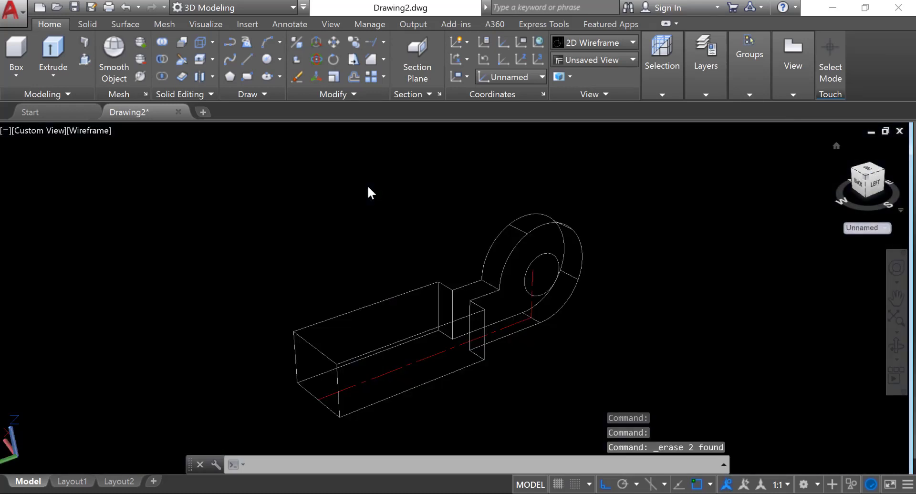
click(79, 129)
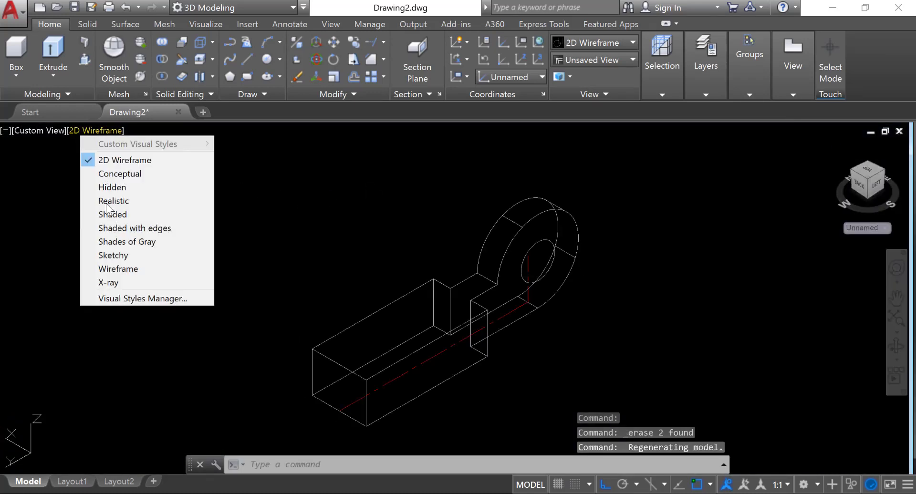
click(124, 241)
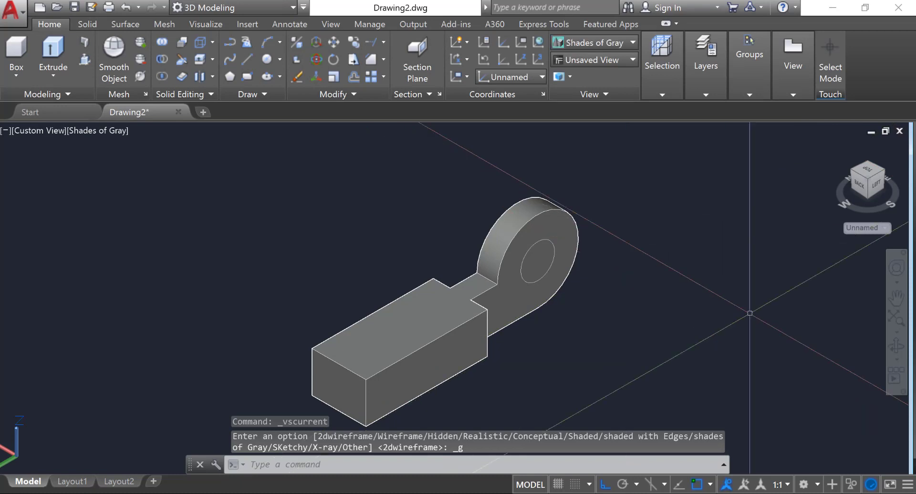
click(894, 347)
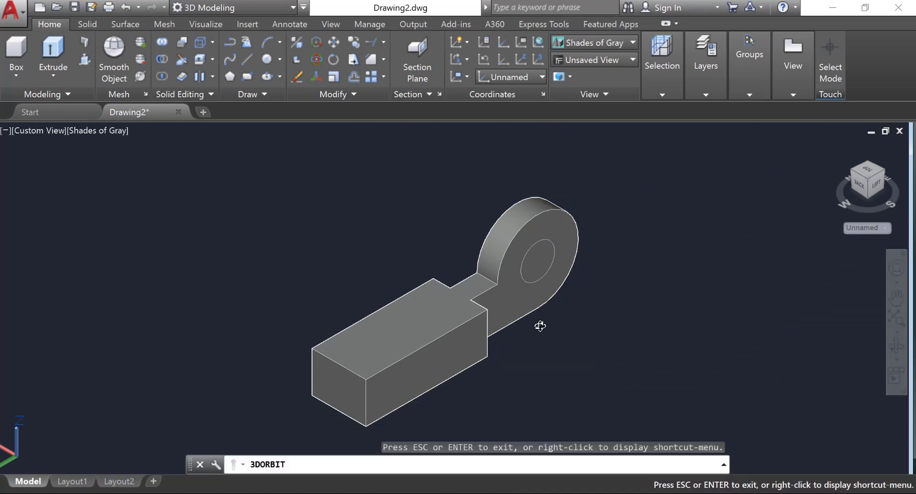
drag(538, 323, 564, 285)
right_click(609, 225)
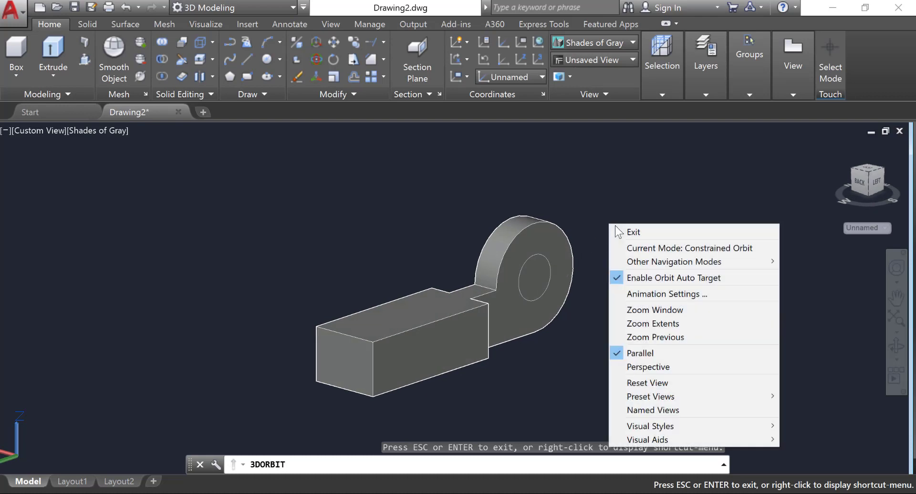
click(625, 231)
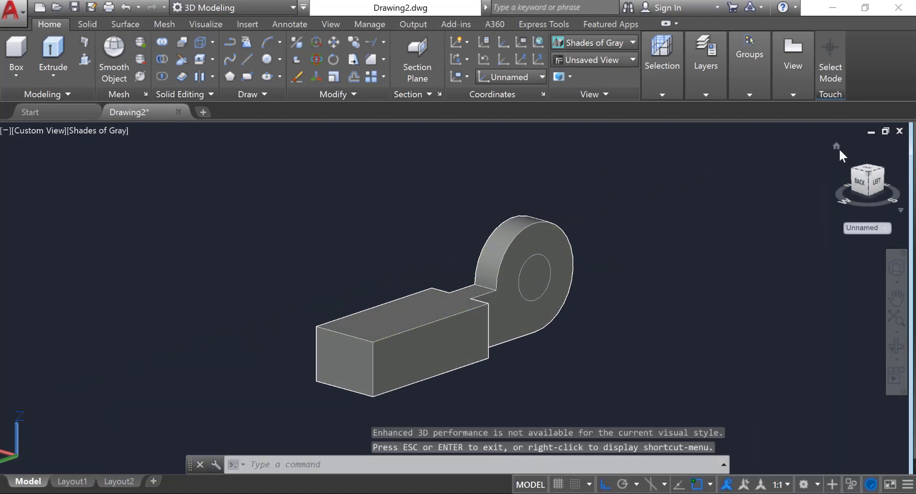
click(837, 146)
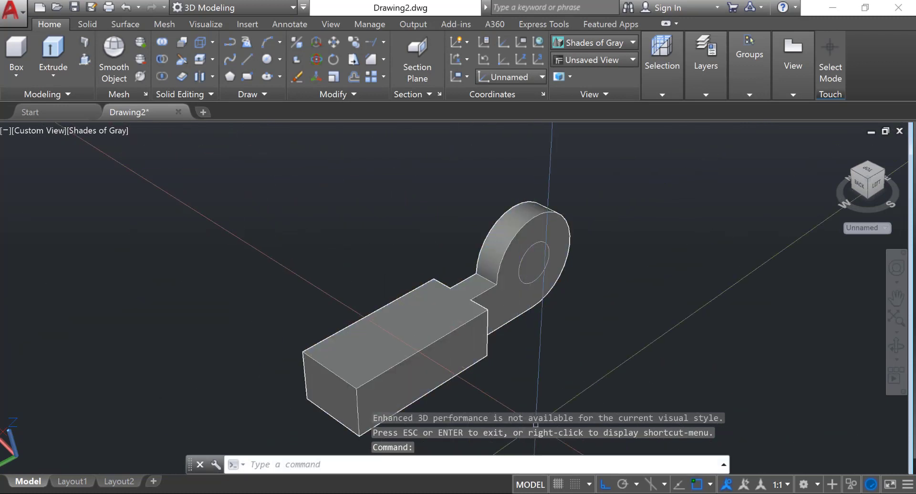
click(596, 493)
click(860, 469)
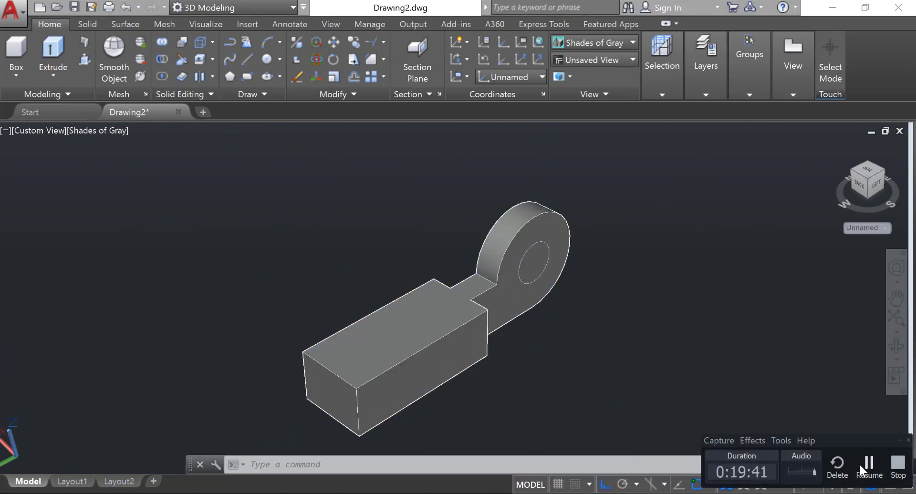
click(16, 48)
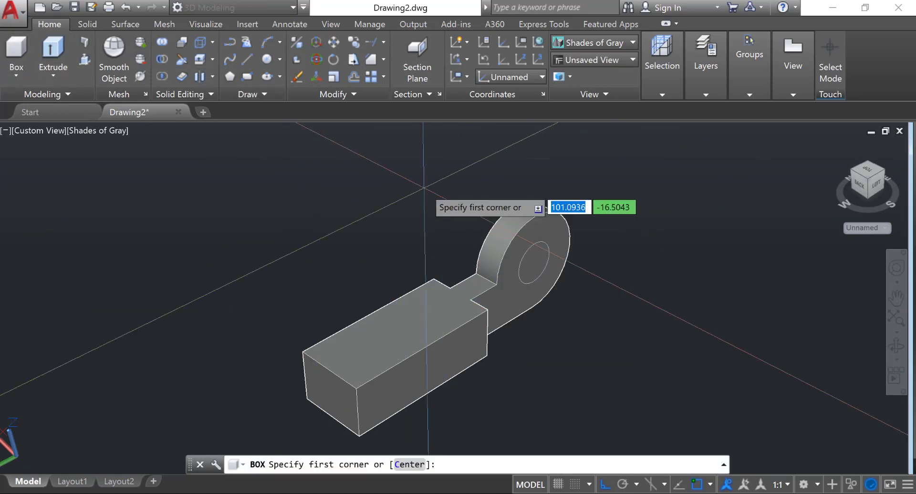
key(Escape)
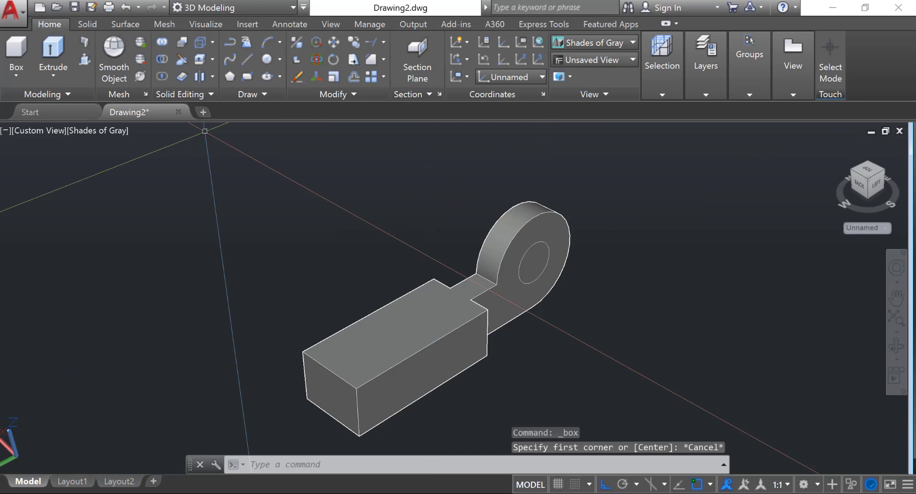
Set the visual style to 2D Wireframe and extrude the circle inside the ring into a solid cylinder passing through the ring
click(110, 131)
key(Escape)
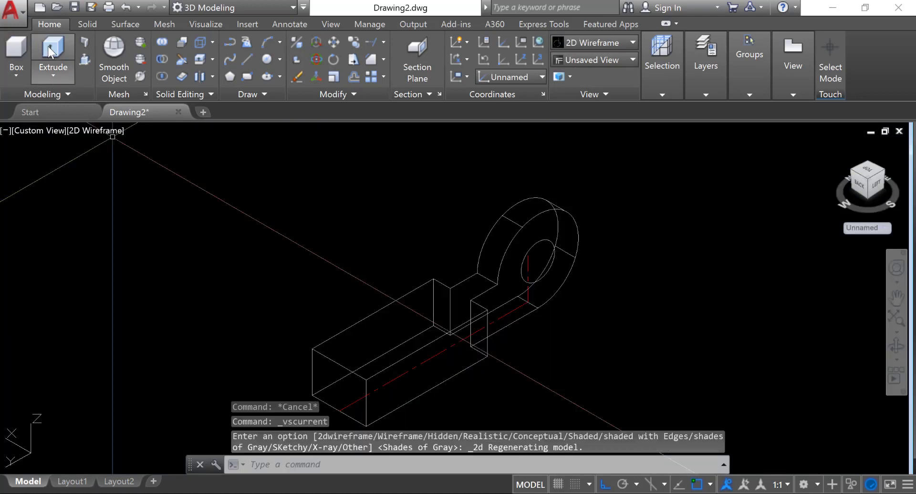
click(53, 49)
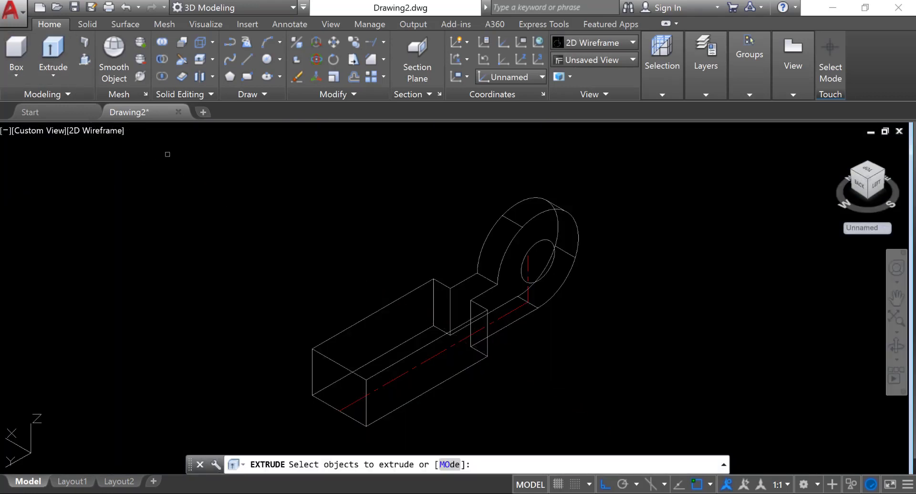
click(549, 240)
right_click(549, 241)
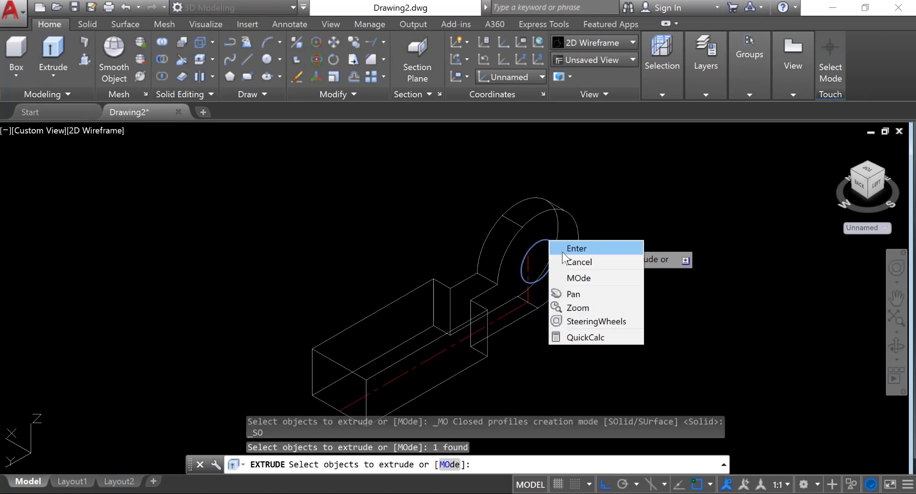
click(563, 247)
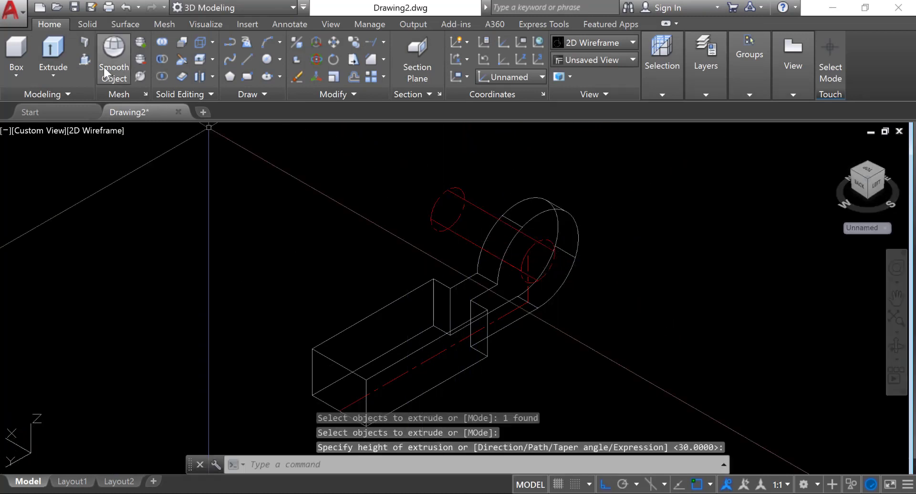
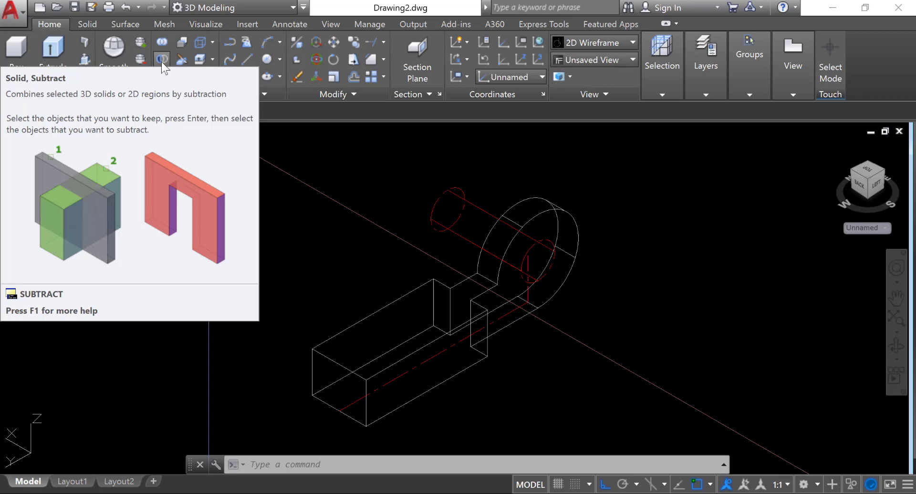
Subtract the extruded cylinder from the bracket body to cut the through hole in the ring
click(162, 59)
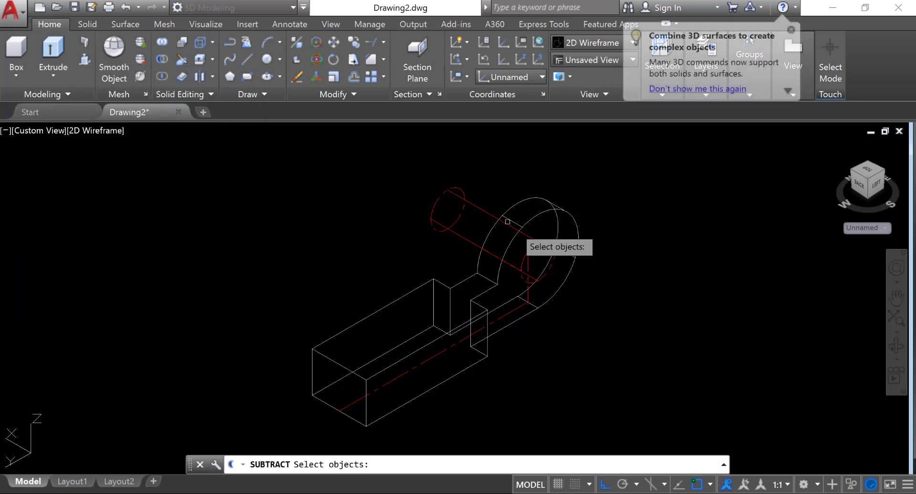
click(534, 198)
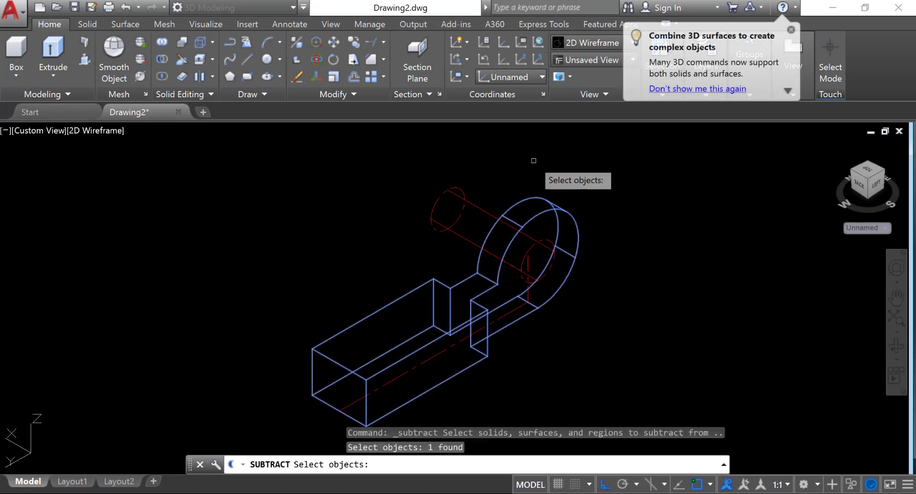
key(Return)
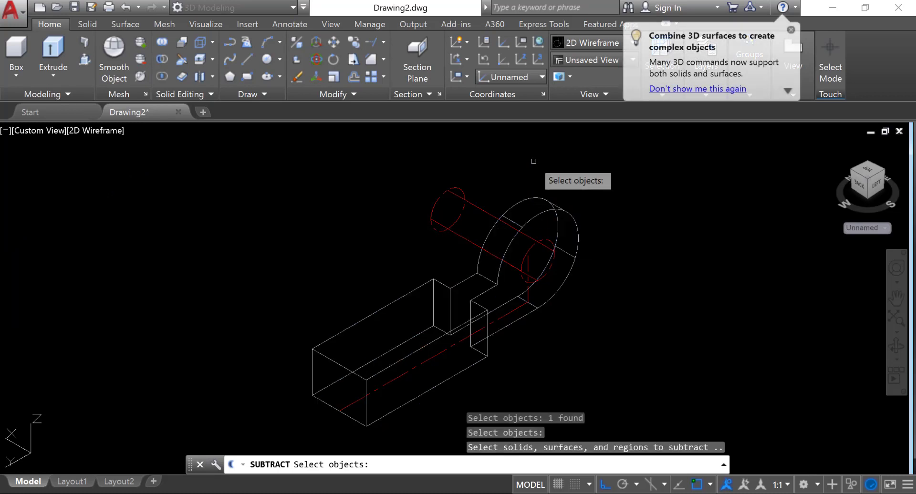
click(473, 203)
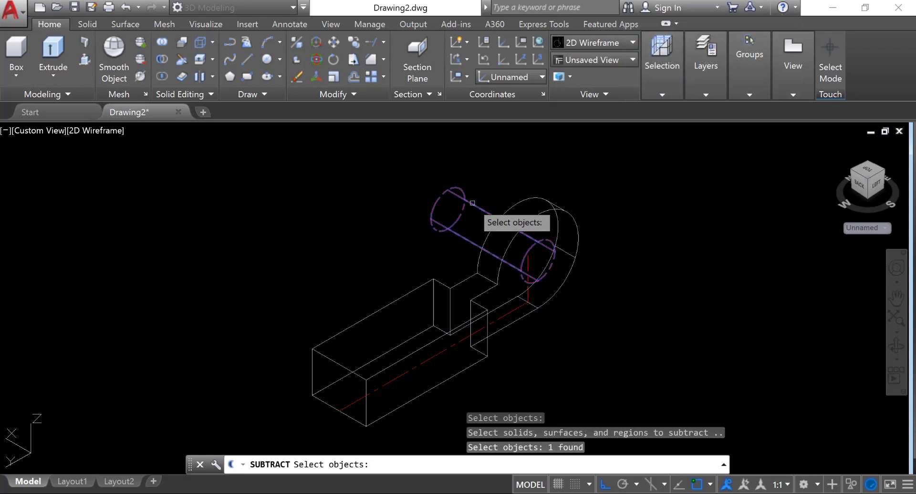
key(Return)
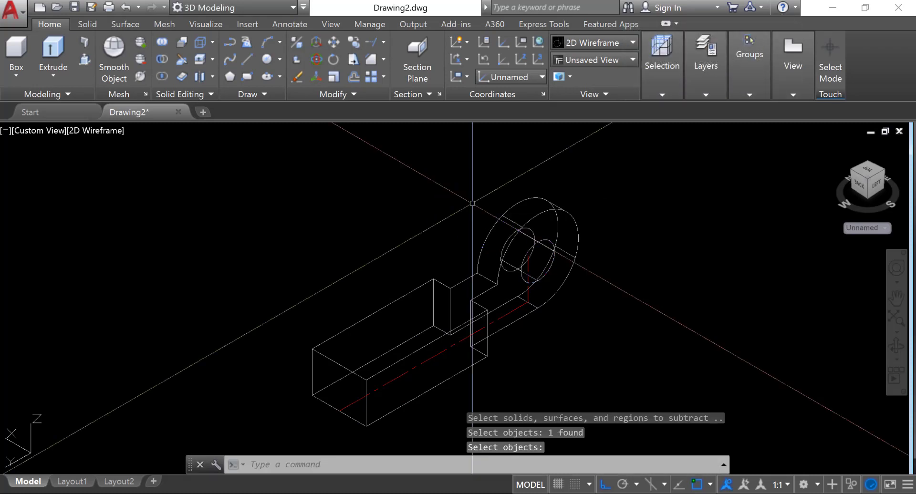
Shade the model in Shades of Gray and orbit it slightly to inspect the hole in the ring
click(102, 132)
click(147, 241)
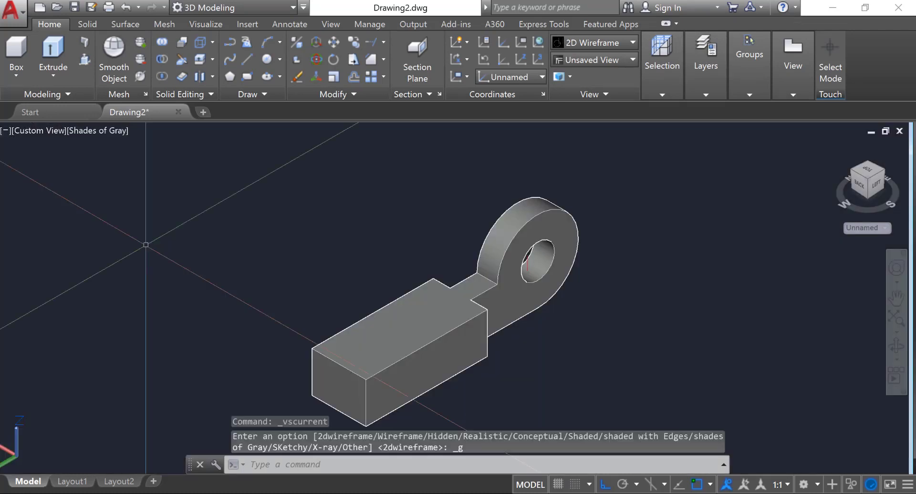
click(895, 349)
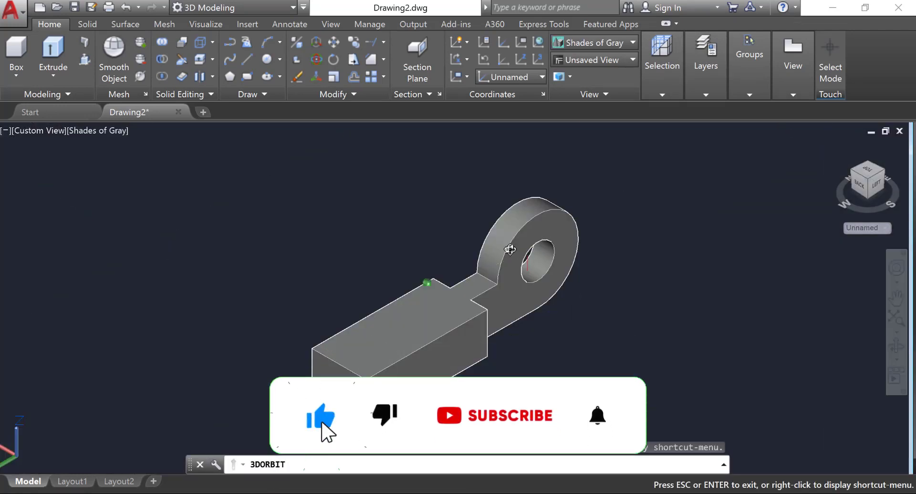
drag(509, 249, 602, 217)
right_click(602, 217)
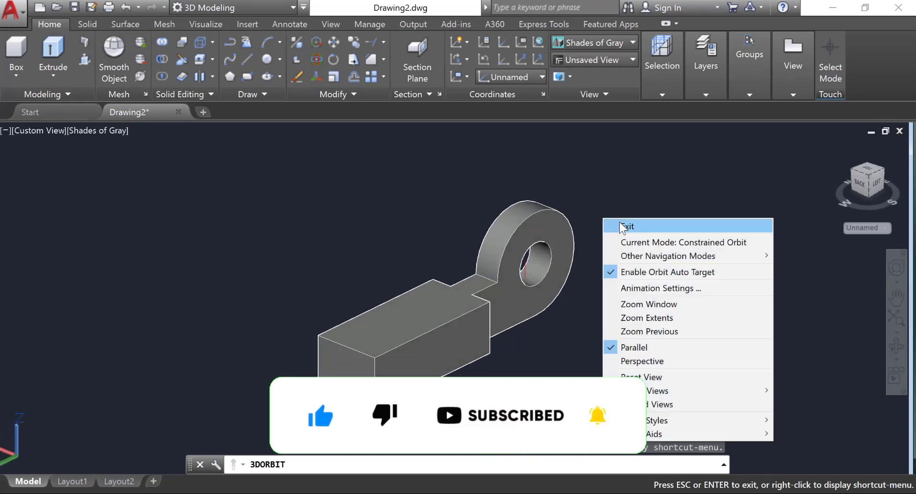
click(620, 225)
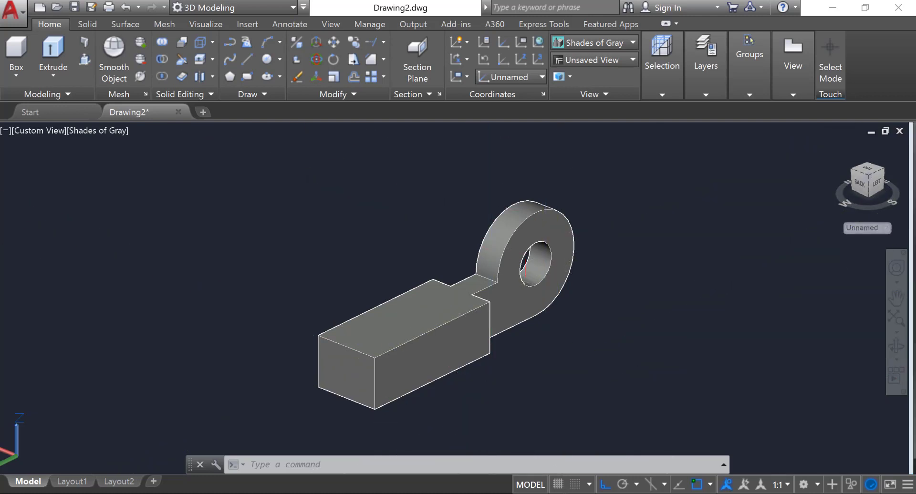
Switch to the reference image of the bracket and examine the dimensions of the slotted top plate, comparing them with the AutoCAD model
key(alt+Tab)
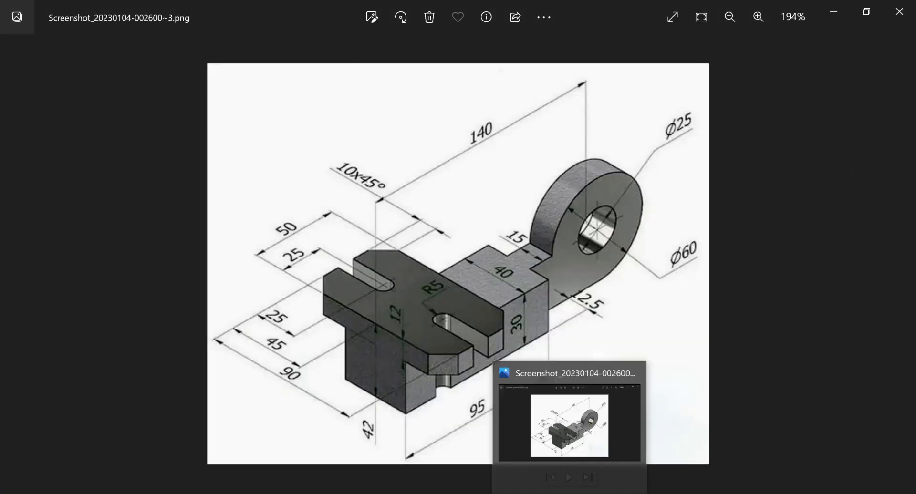
click(599, 493)
click(874, 472)
click(875, 475)
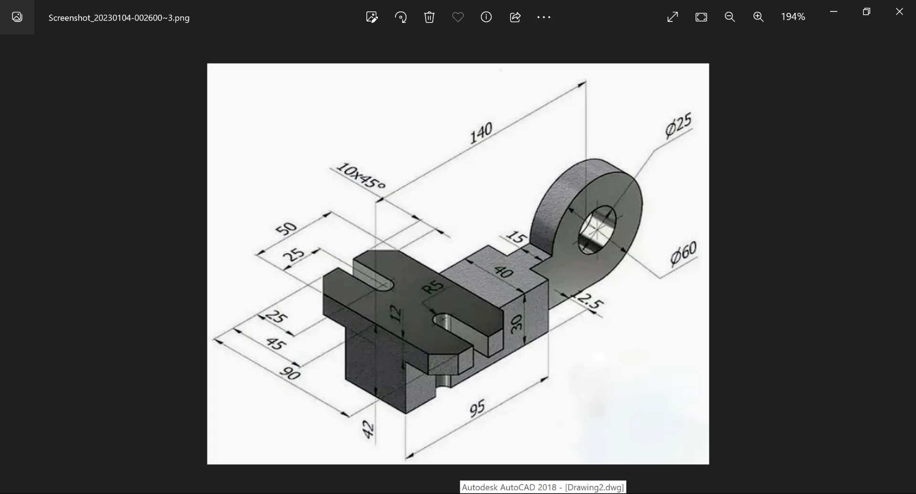
click(543, 493)
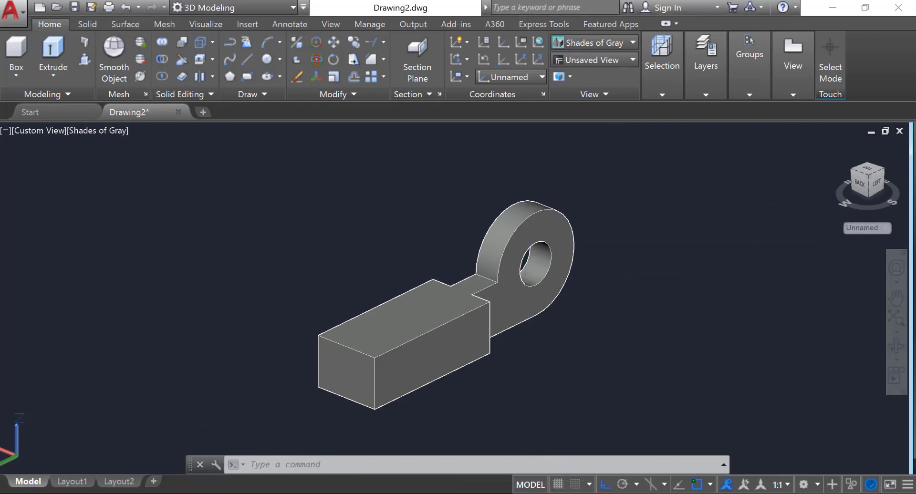
click(570, 492)
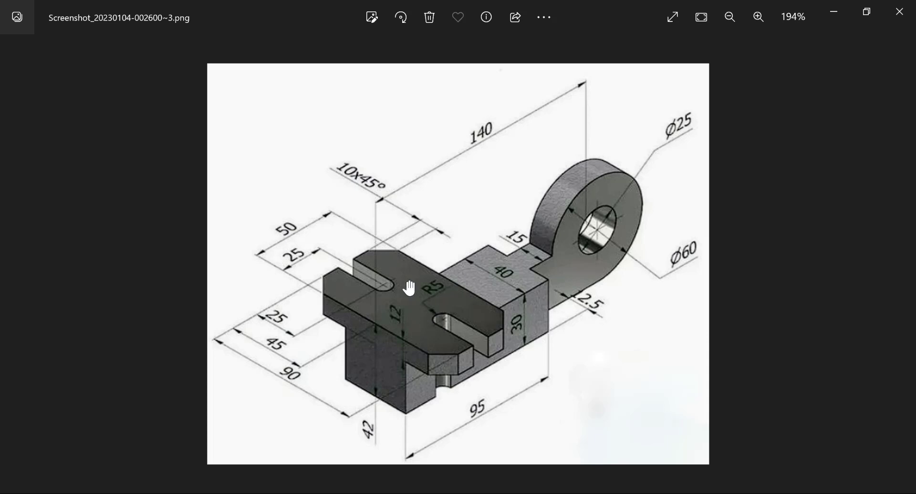
click(835, 13)
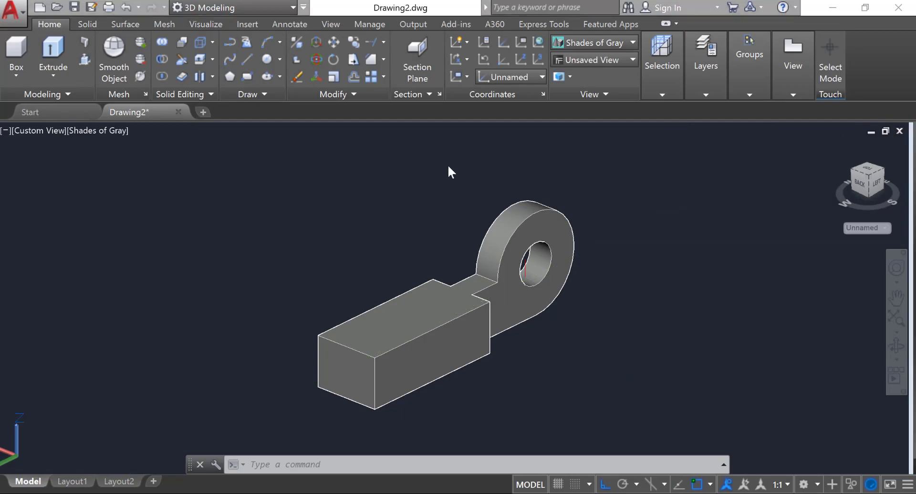
key(alt+Tab)
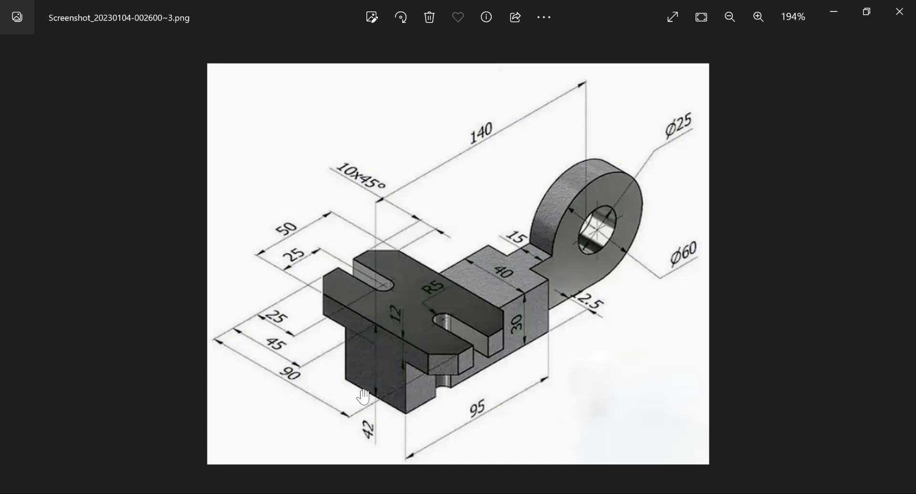
click(833, 12)
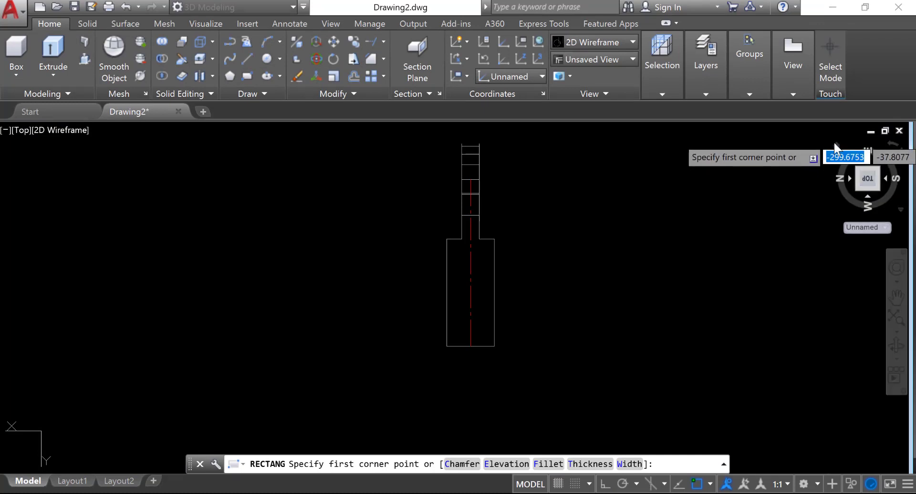
Draw a 90 by 50 rectangle in the isometric view, starting from an upper corner of the block's free end
click(837, 146)
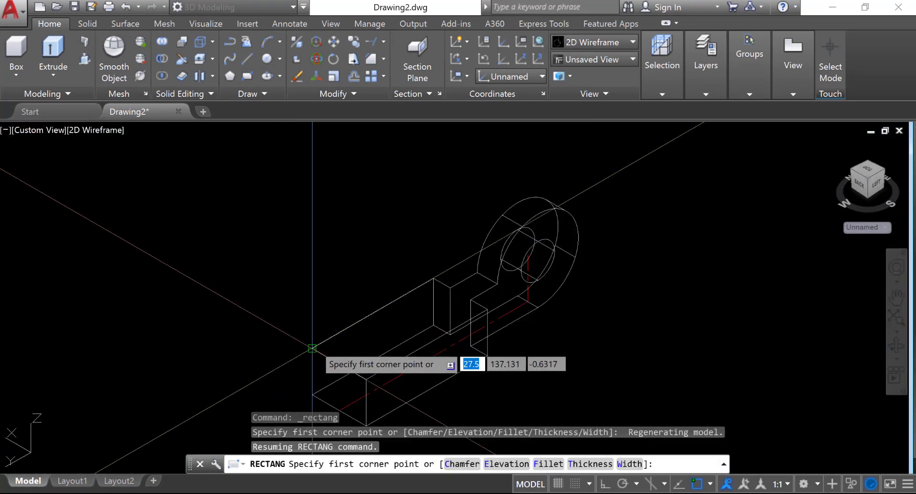
click(312, 348)
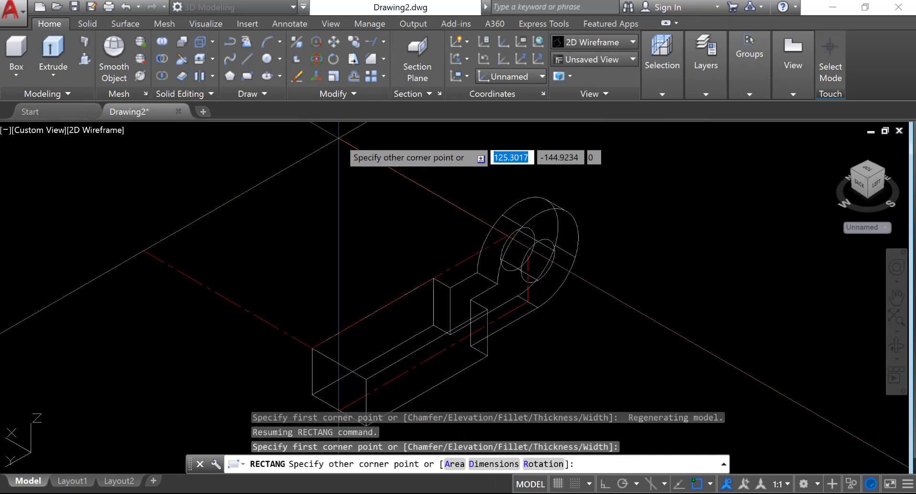
text(90)
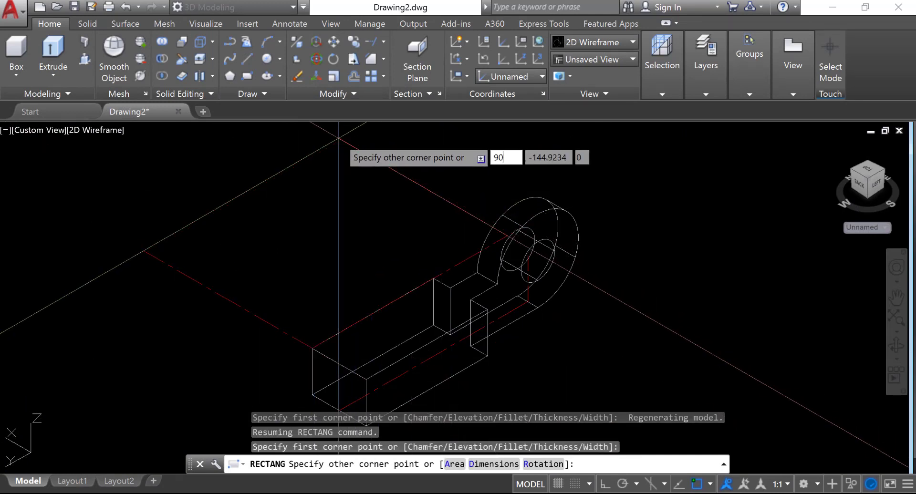
key(Tab)
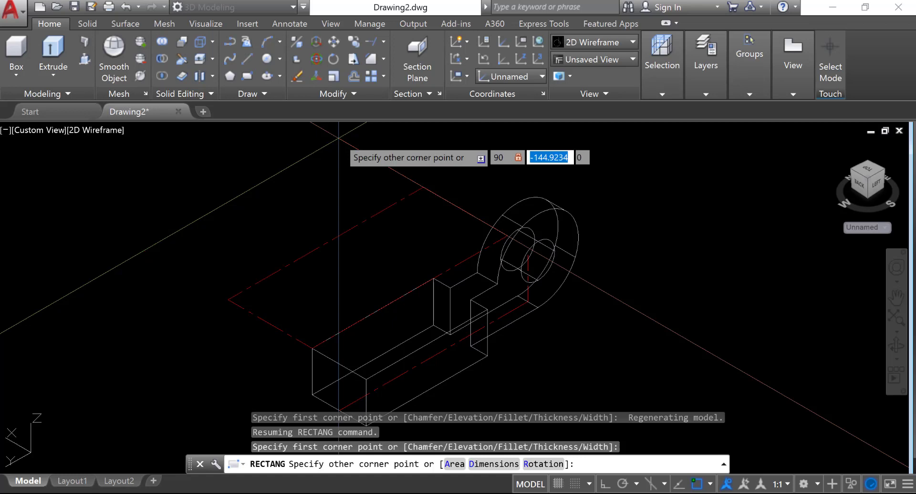
text(50)
key(Return)
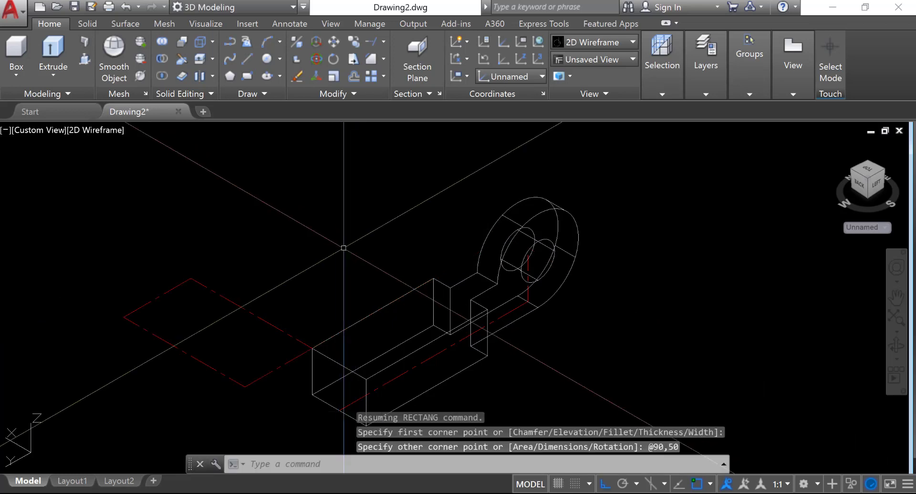
Move the rectangle from the midpoint of its outer long edge to the midpoint of the top edge at the block's free end
click(334, 41)
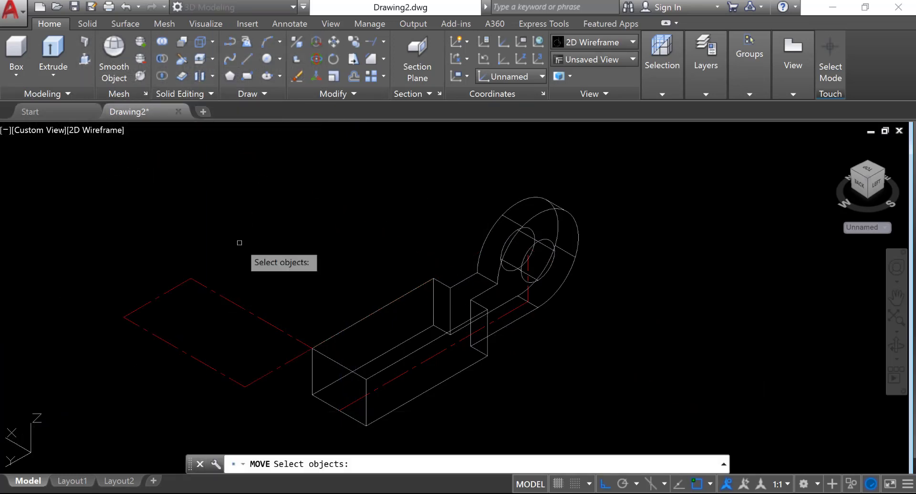
click(245, 311)
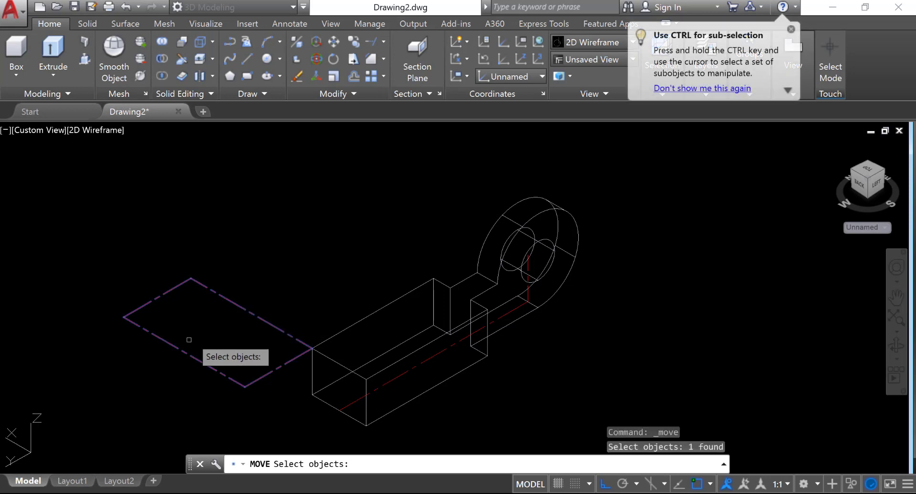
key(Return)
click(252, 313)
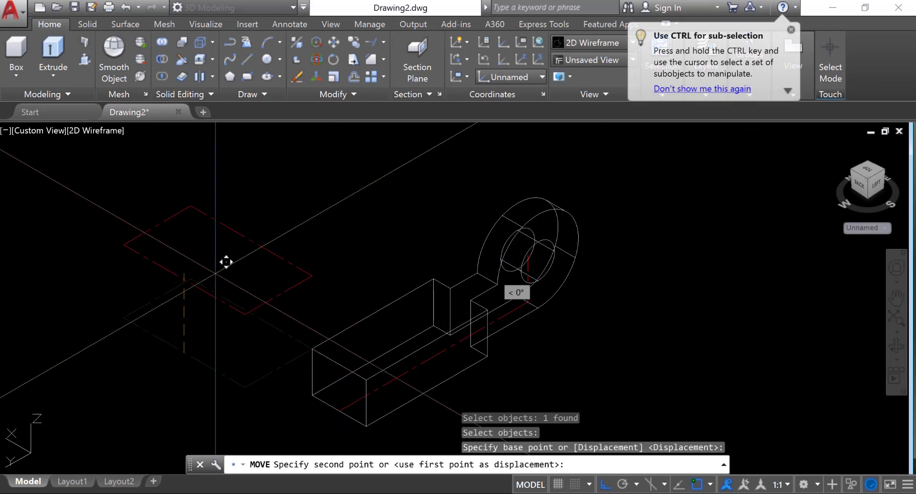
click(350, 353)
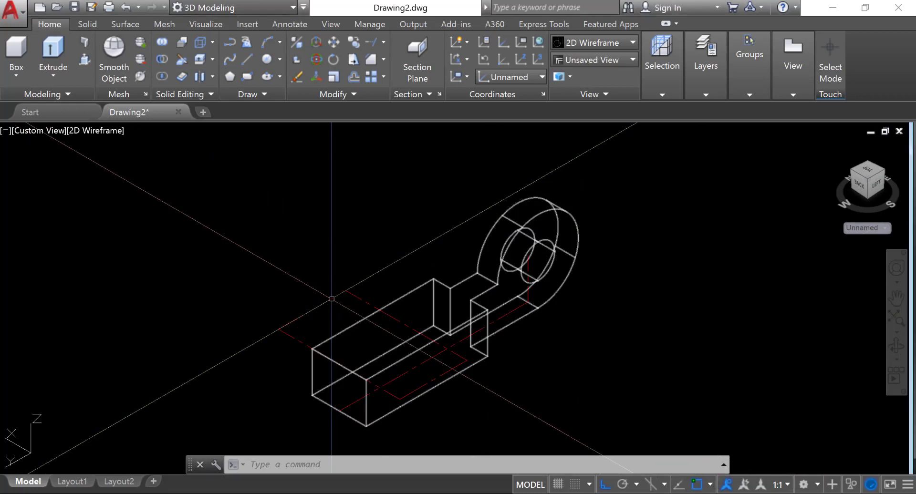
Change the 90 by 50 rectangle from the Centerline layer to layer 0
click(332, 299)
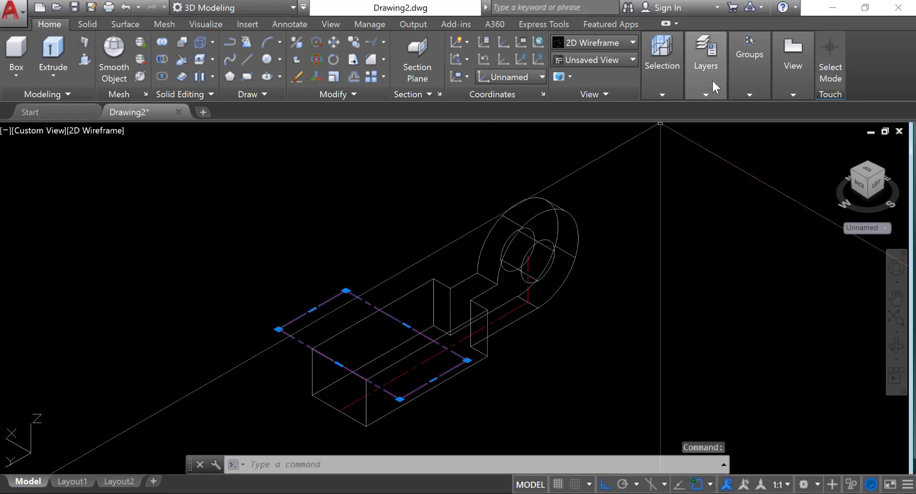
click(713, 84)
click(684, 112)
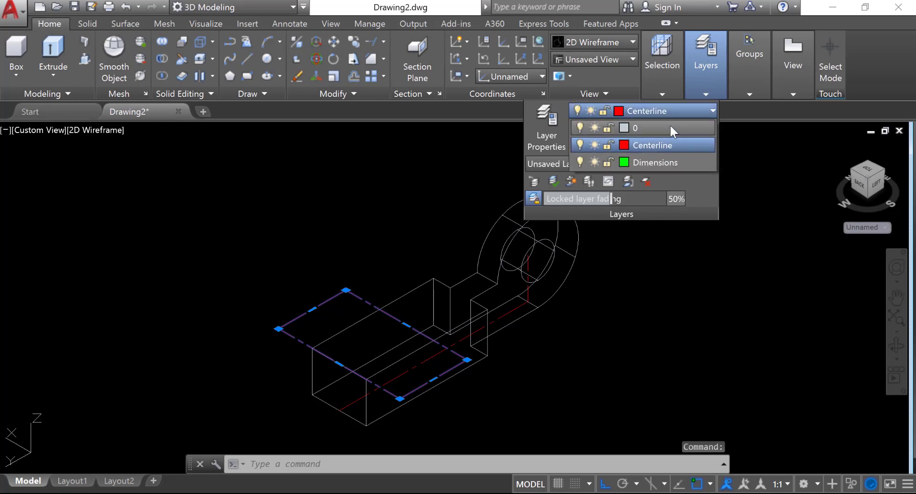
click(670, 127)
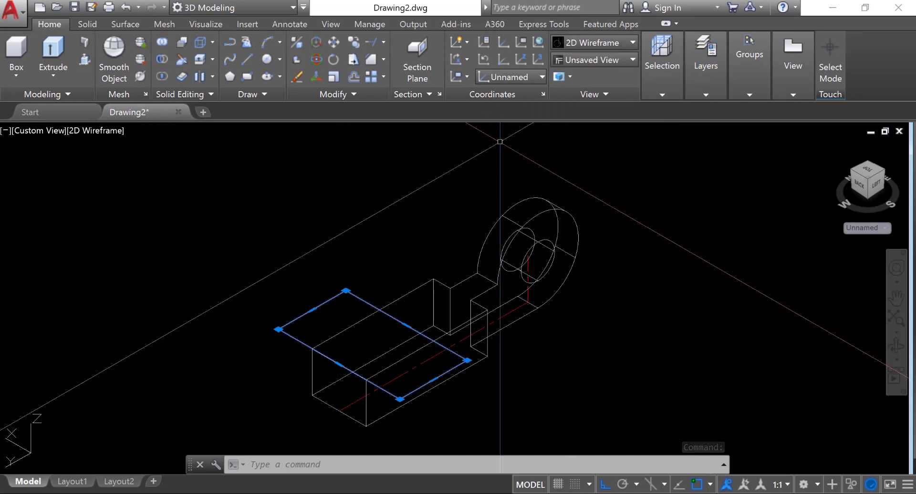
key(Escape)
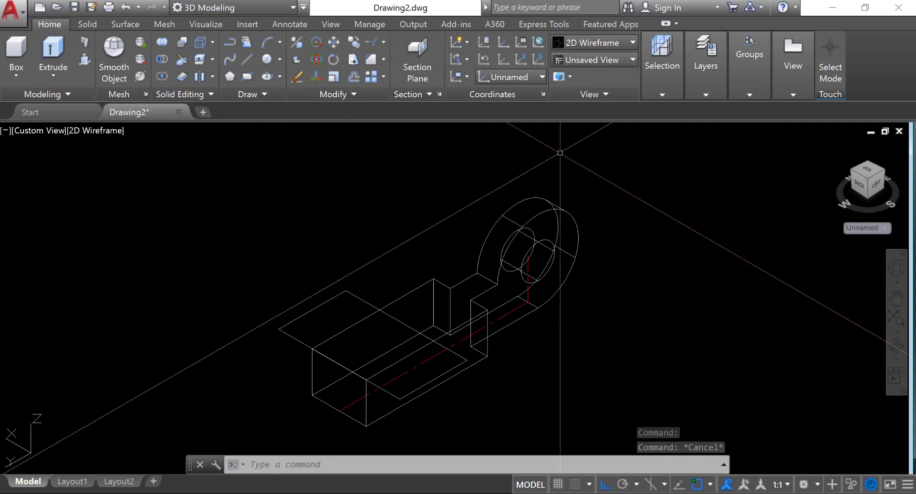
Isolate the rectangle from the rest of the bracket and orient the Top view so its long edges run horizontally
click(368, 304)
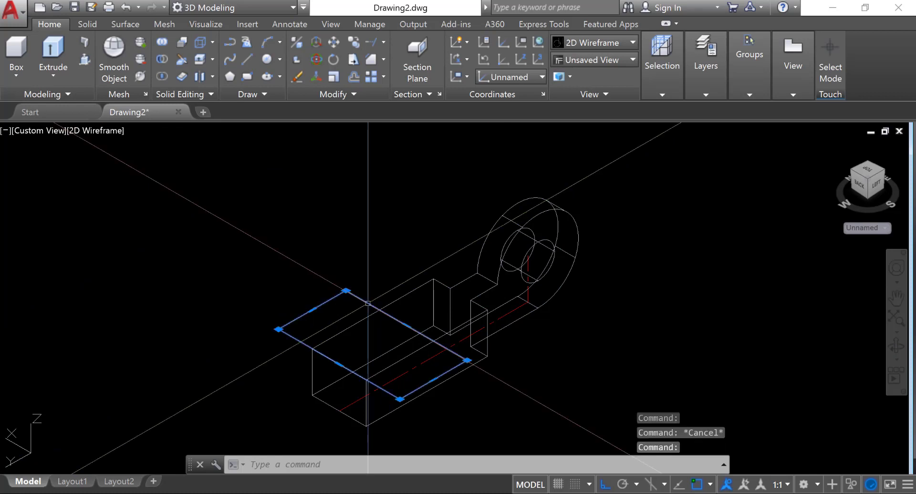
right_click(391, 305)
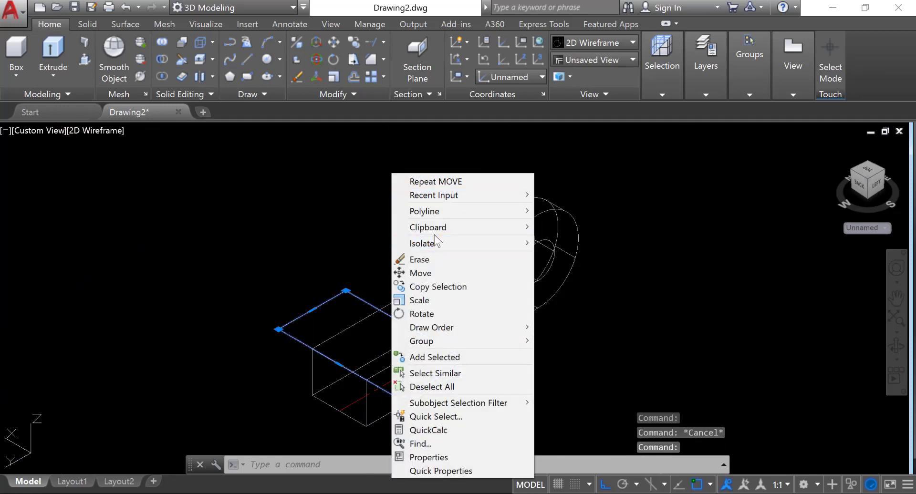
mouse_move(429, 227)
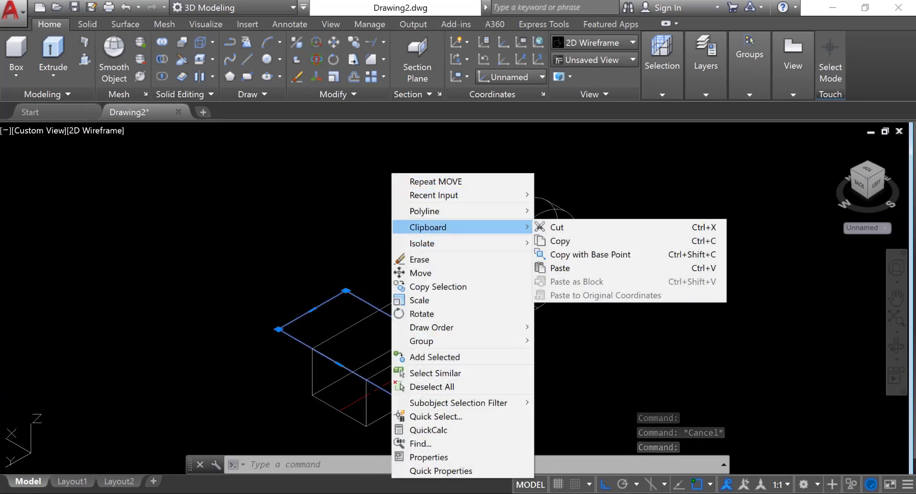
click(868, 171)
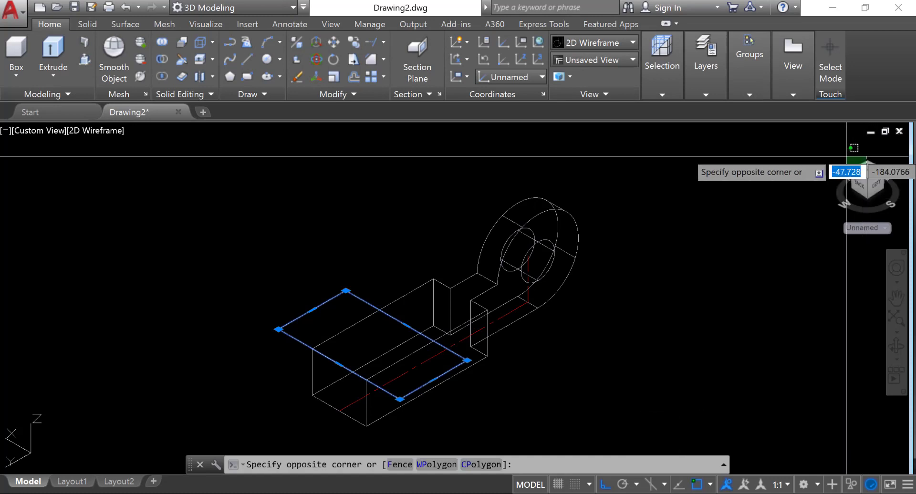
click(860, 168)
click(864, 172)
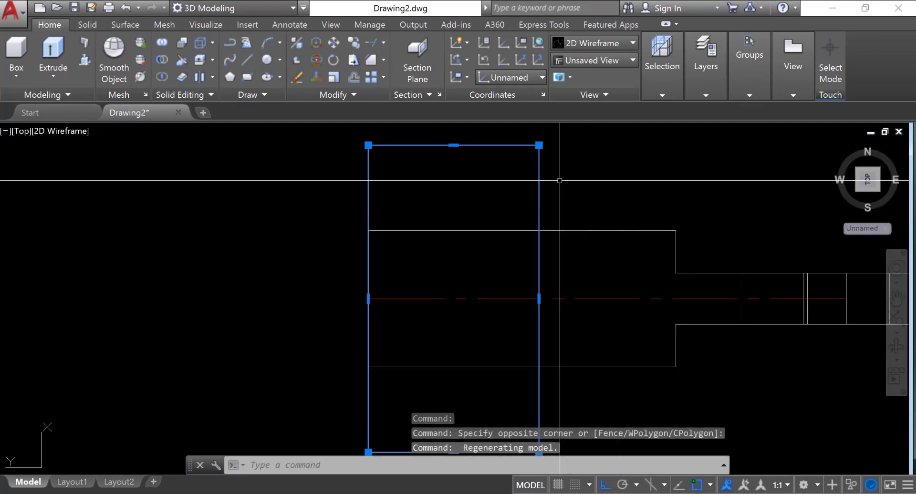
right_click(539, 191)
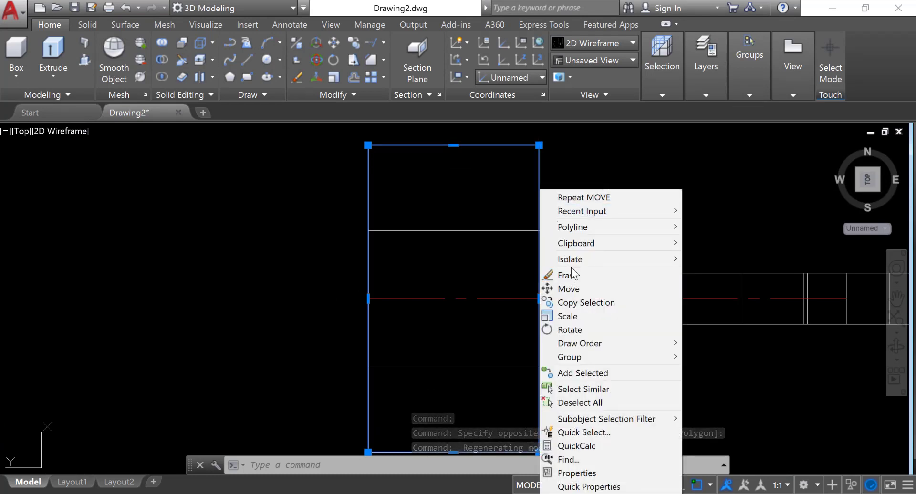
mouse_move(585, 257)
click(735, 261)
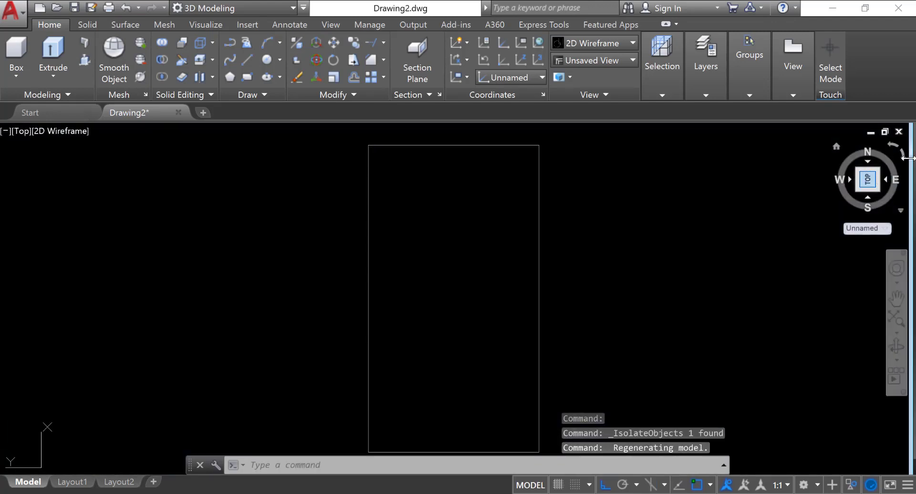
click(903, 153)
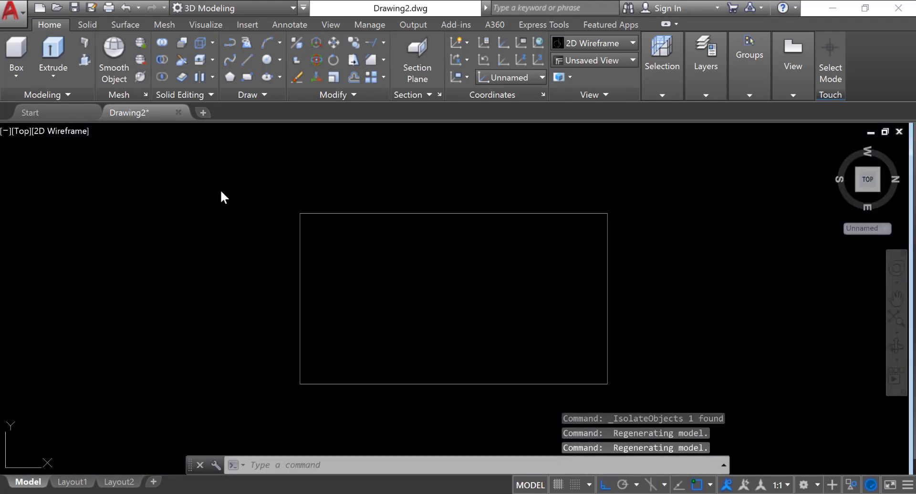
Draw a lengthwise line on the Centerline layer through the rectangle, connecting the midpoints of its two short edges
click(246, 60)
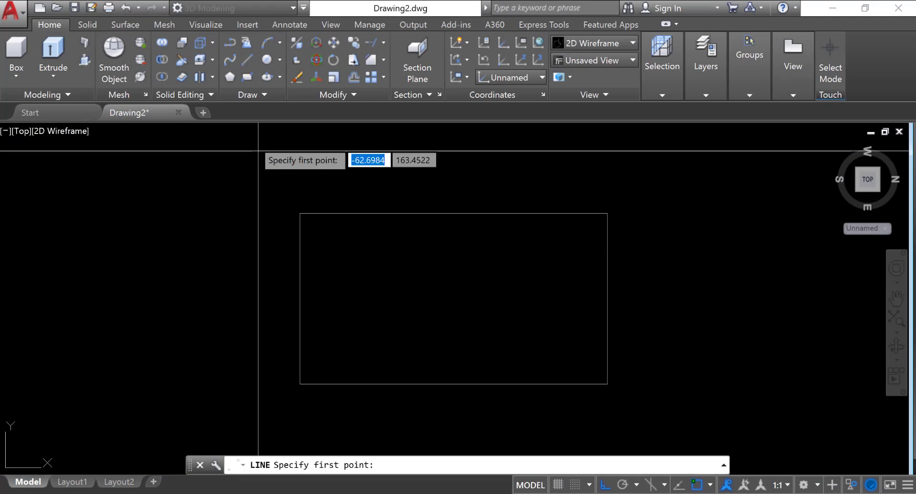
click(710, 86)
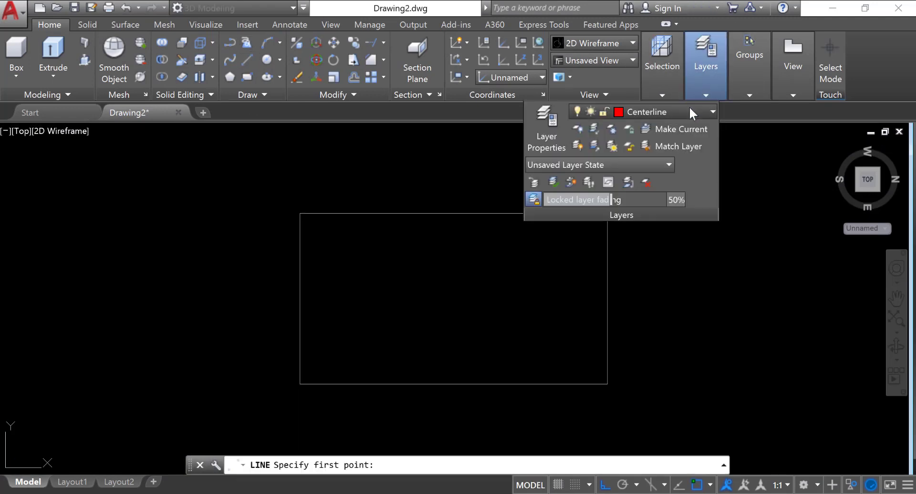
click(689, 110)
click(461, 105)
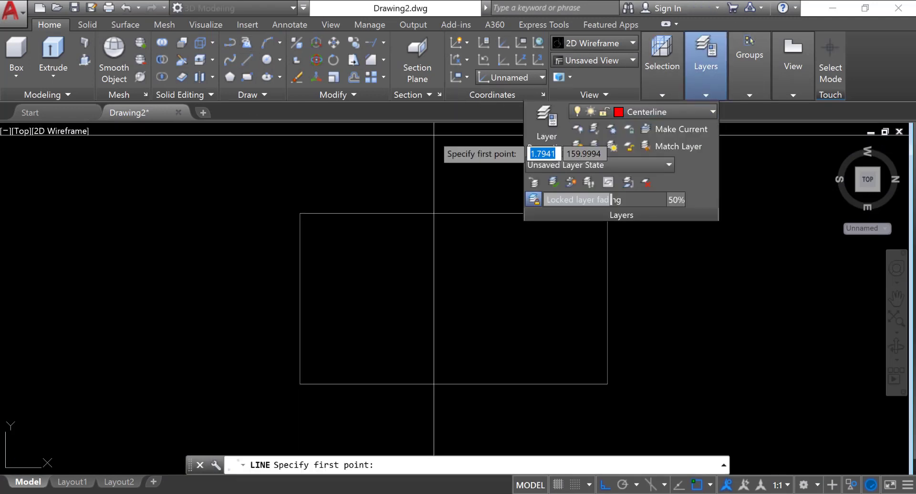
click(300, 299)
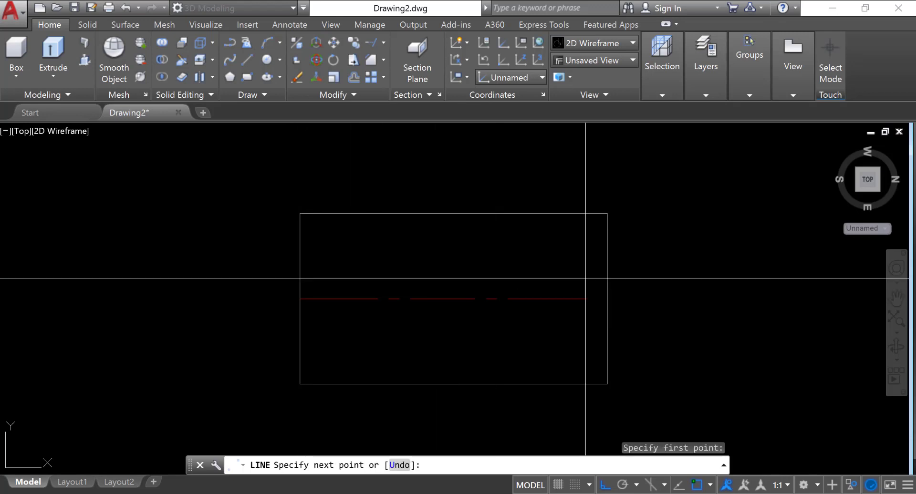
click(608, 298)
right_click(702, 221)
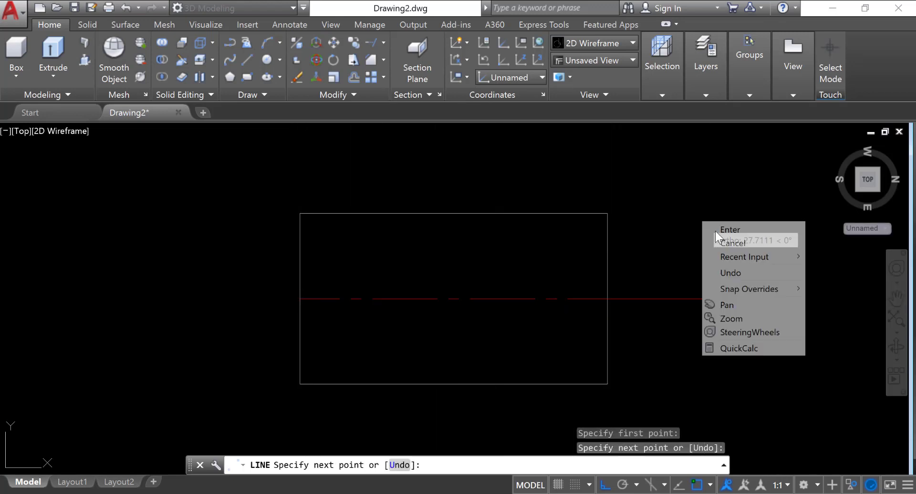
click(713, 226)
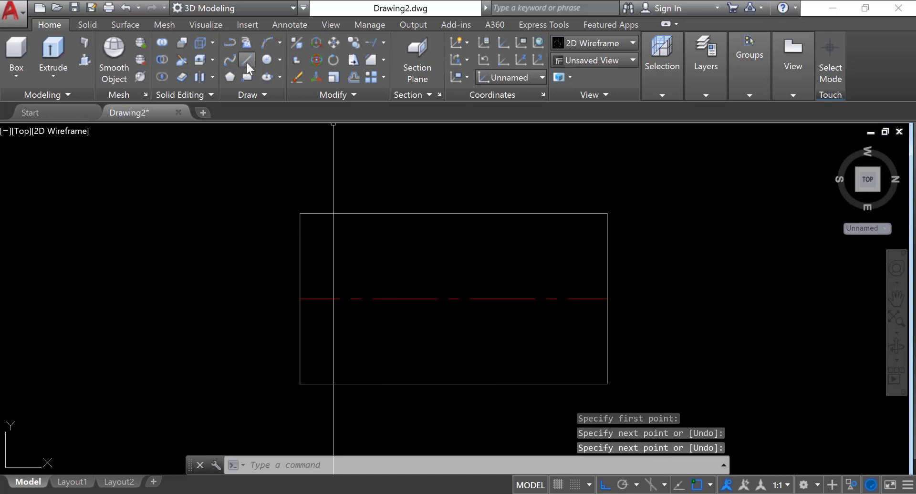
Explode the rectangle into separate lines and check one long edge individually
click(456, 213)
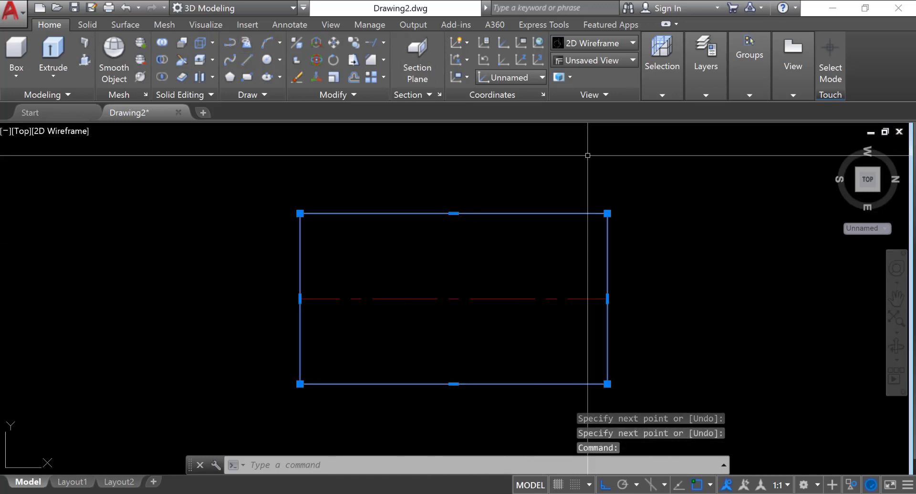
key(Return)
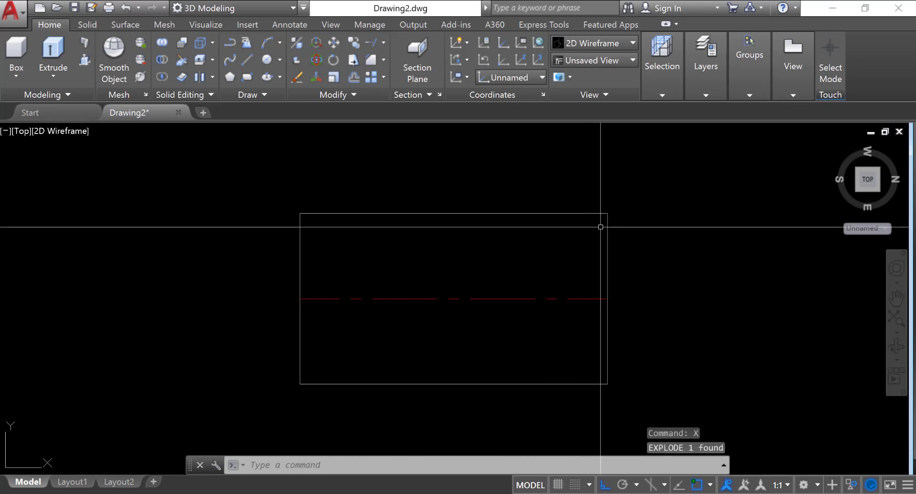
click(568, 214)
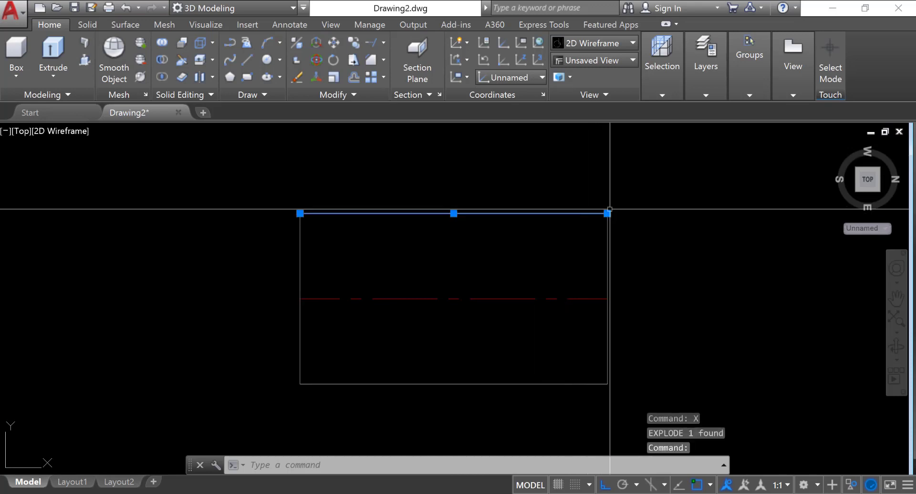
key(Escape)
Check the plate dimensions in the reference image and offset one long edge of the rectangle 25 inward to the centerline
click(598, 493)
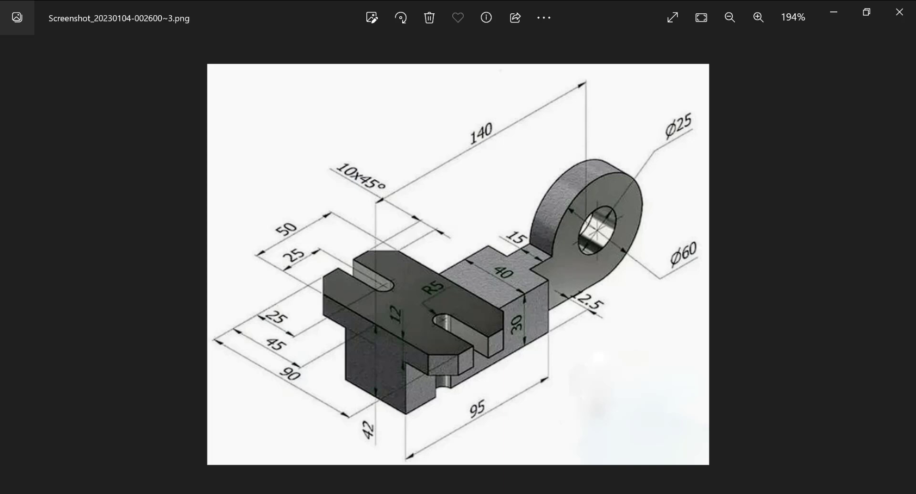
key(alt+Tab)
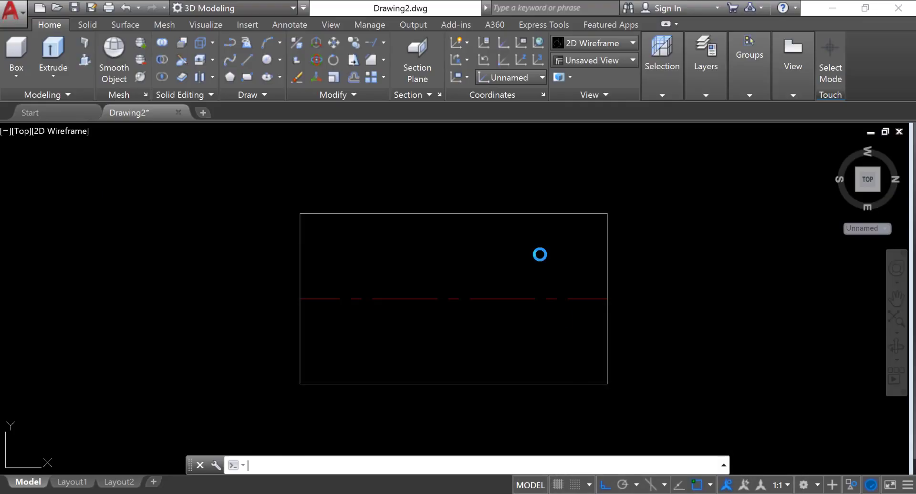
click(359, 81)
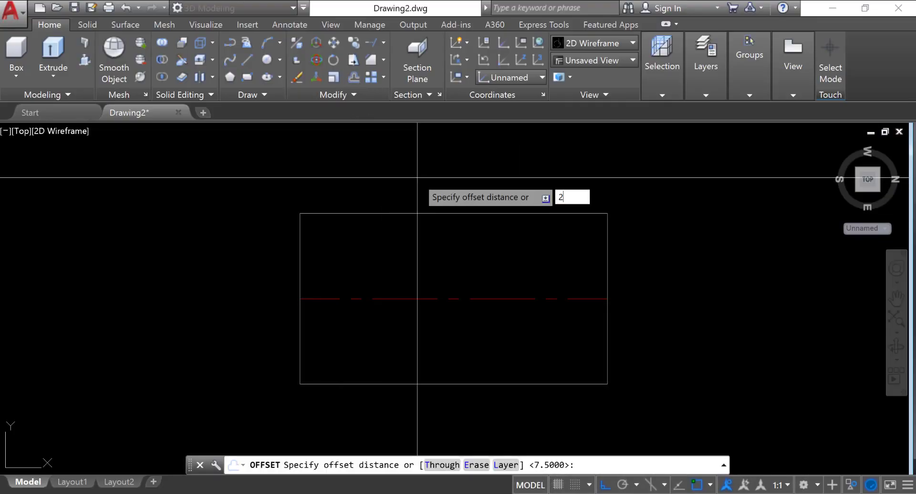
key(Return)
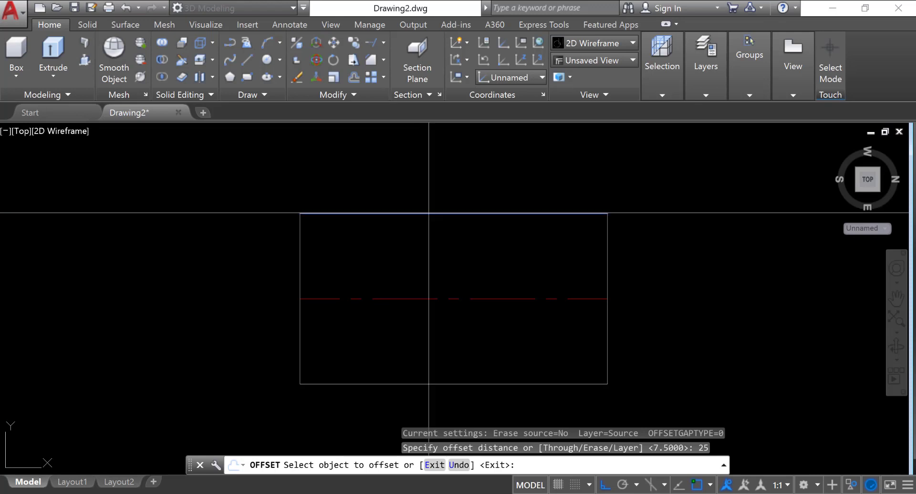
click(427, 214)
click(480, 264)
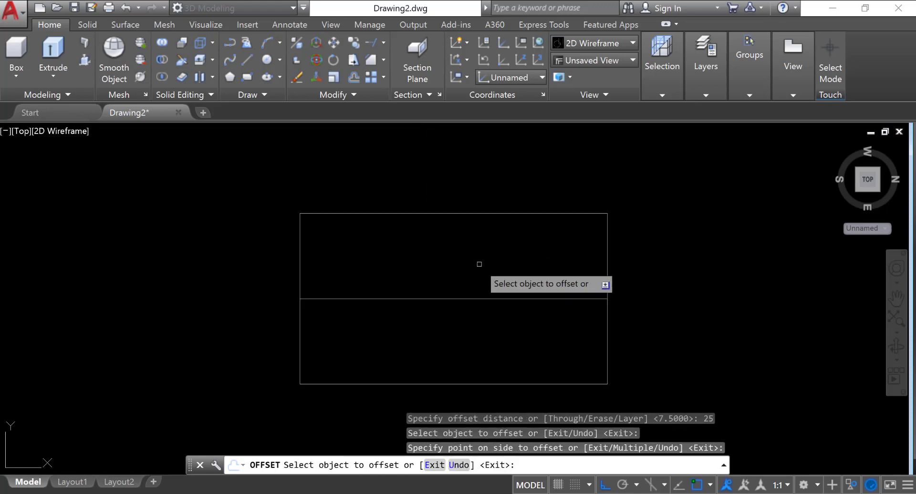
click(429, 213)
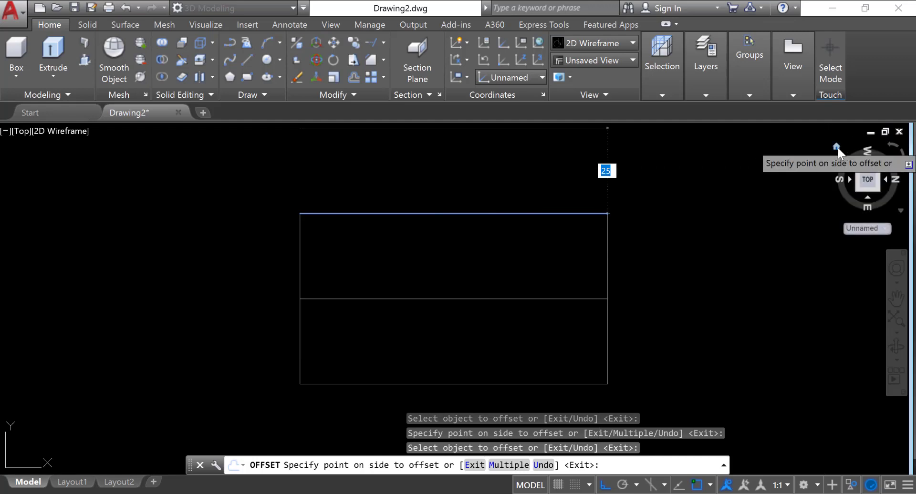
click(837, 147)
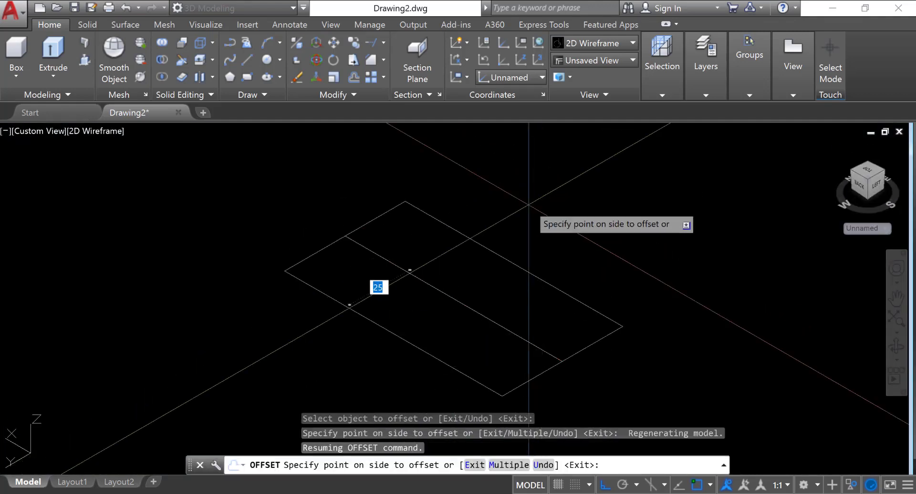
key(Escape)
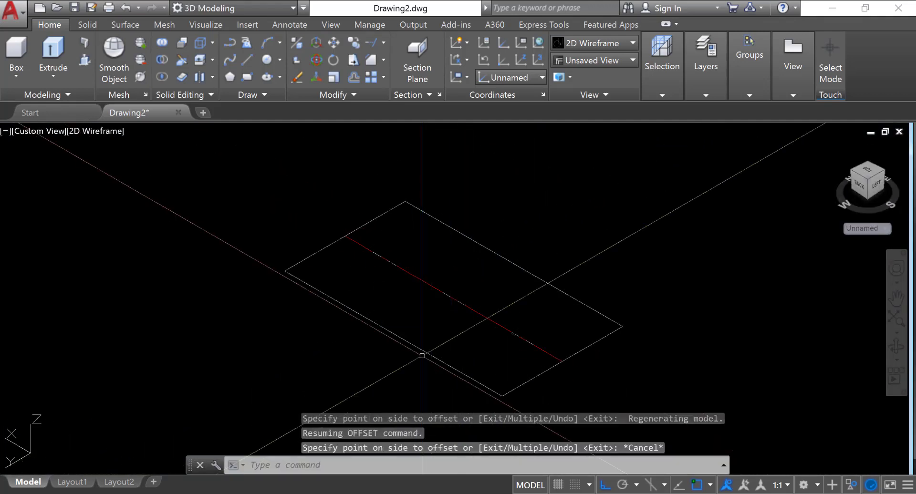
Examine the length of the plate's short edge and compare it with the slot dimensions in the reference image
click(543, 367)
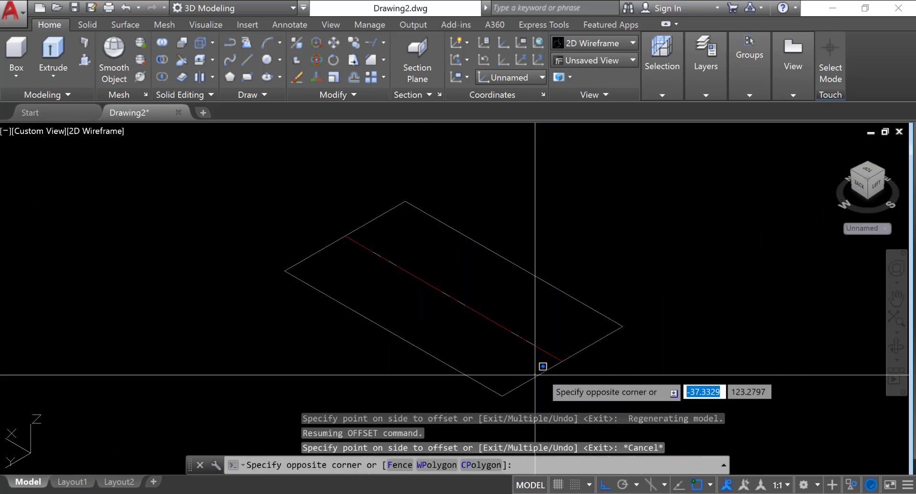
click(582, 353)
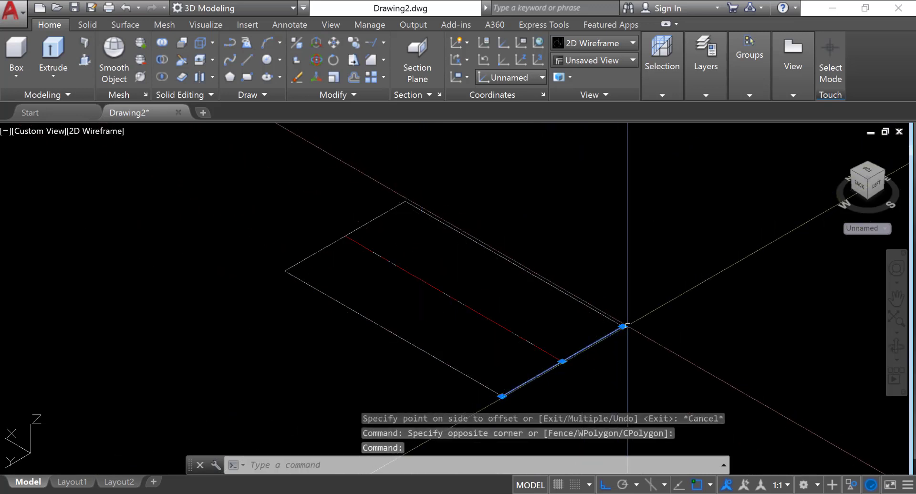
mouse_move(623, 327)
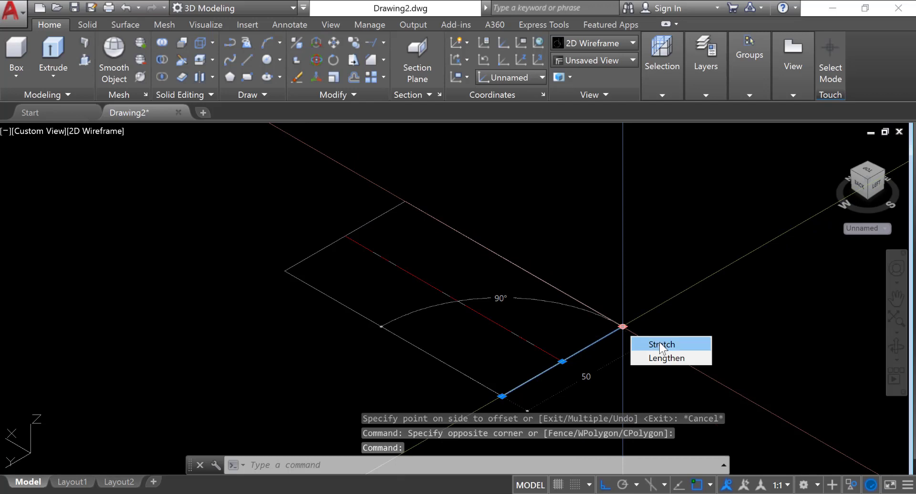
click(592, 493)
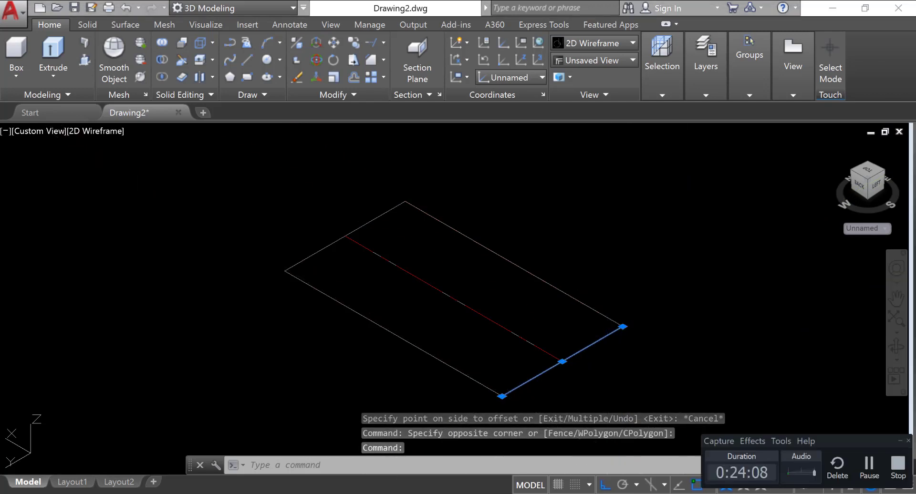
click(571, 493)
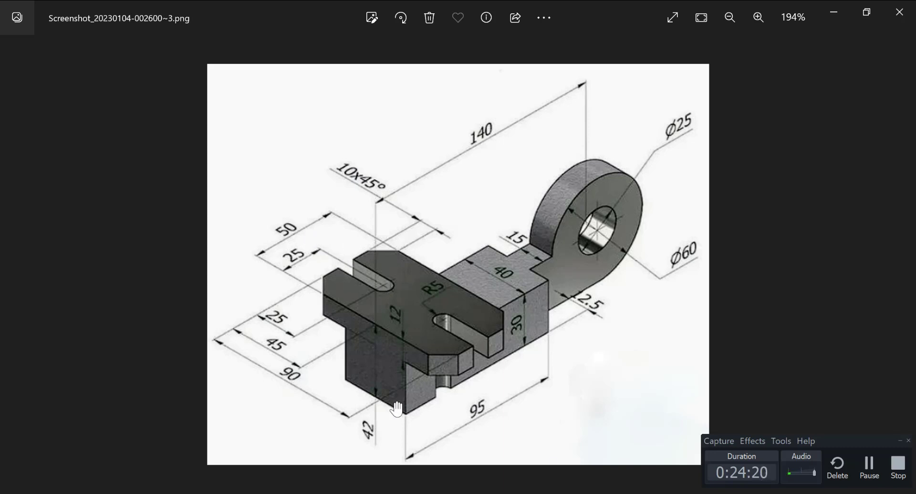
click(537, 492)
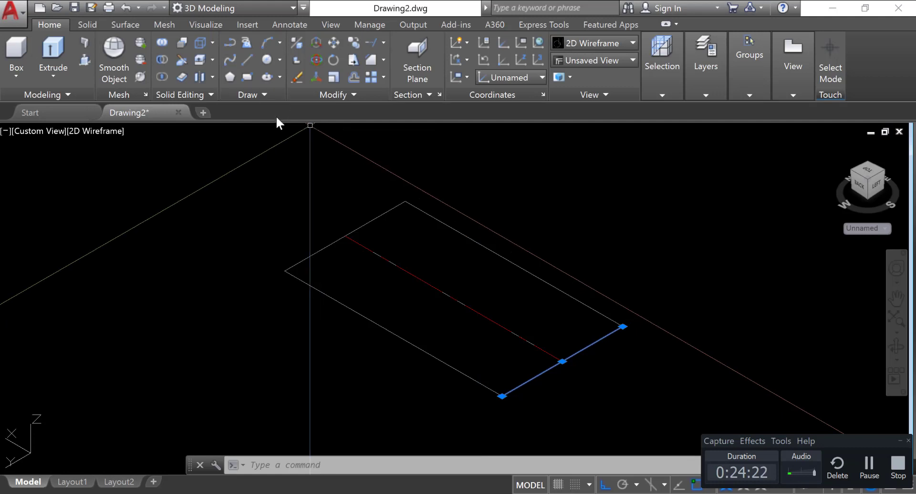
Erase both overlapping lengthwise lines running through the middle of the rectangle
key(Escape)
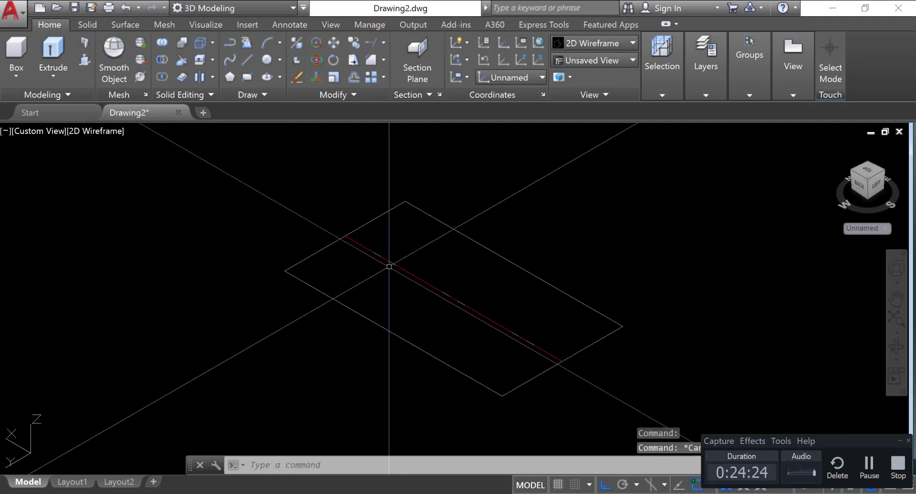
click(396, 265)
key(Delete)
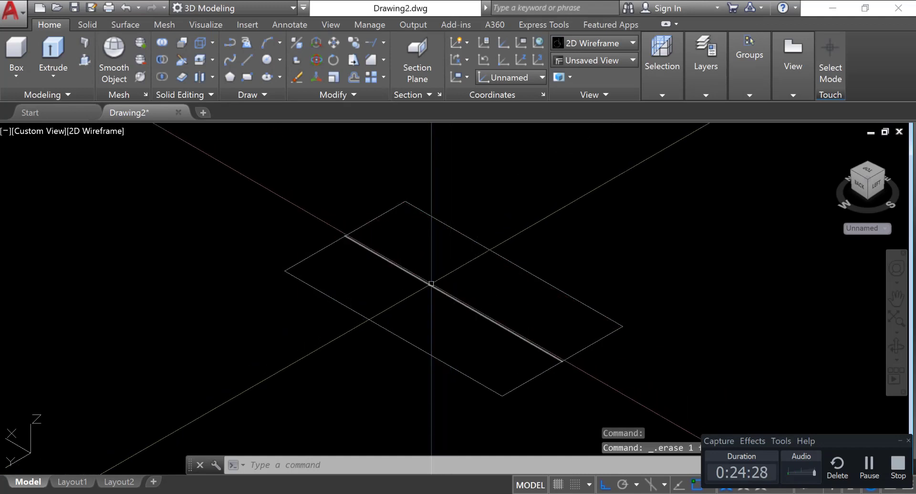
click(429, 283)
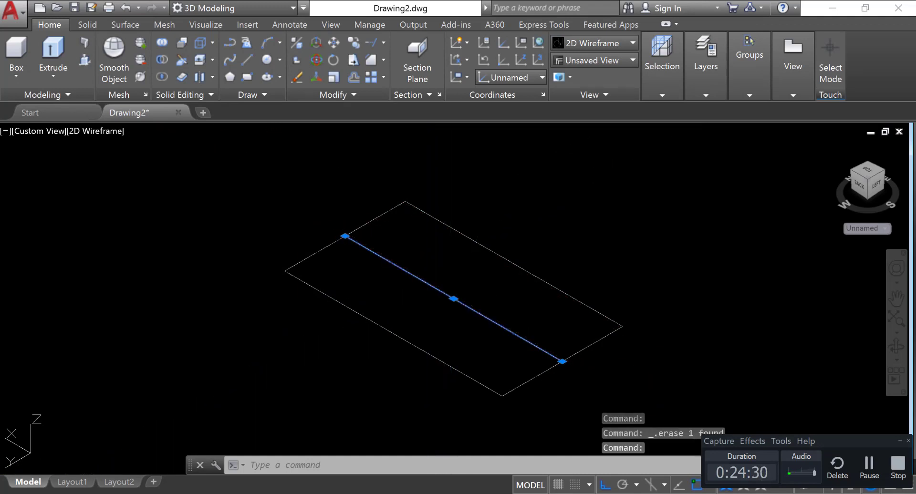
text(E)
key(Return)
key(Escape)
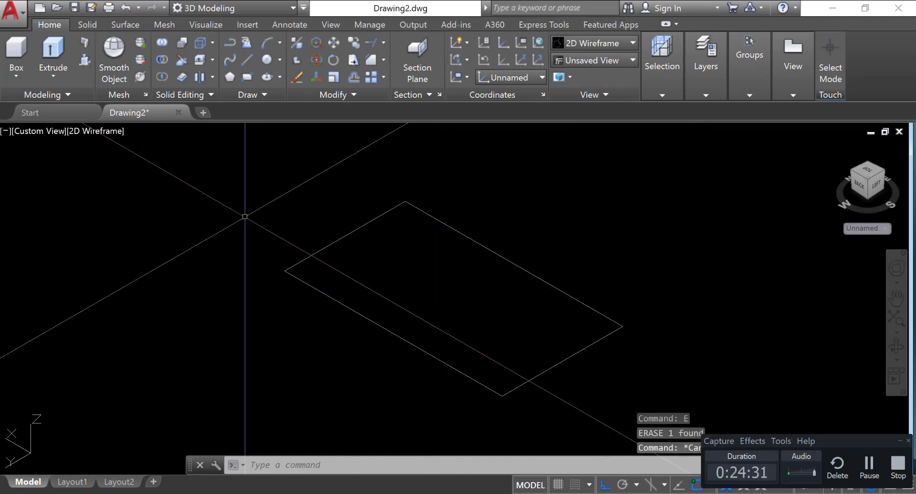
Offset one long edge of the rectangle 25 inward to form a new lengthwise center line
click(353, 77)
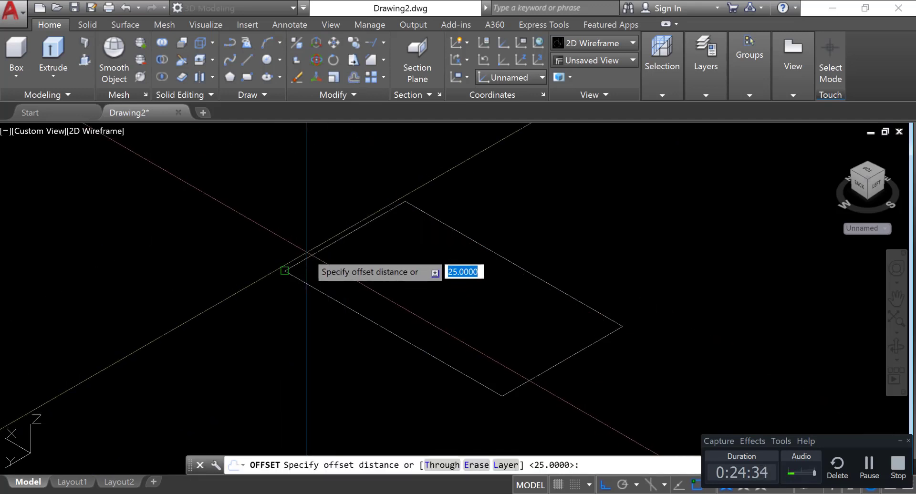
key(Return)
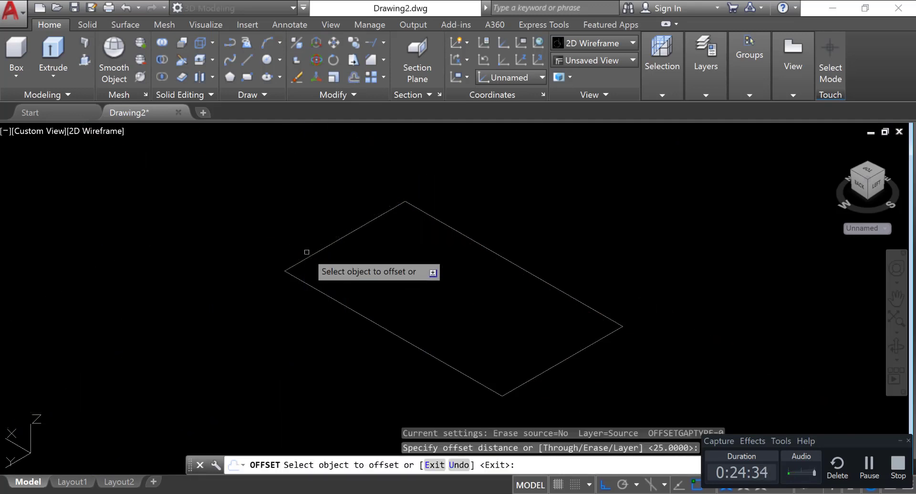
click(326, 291)
click(368, 284)
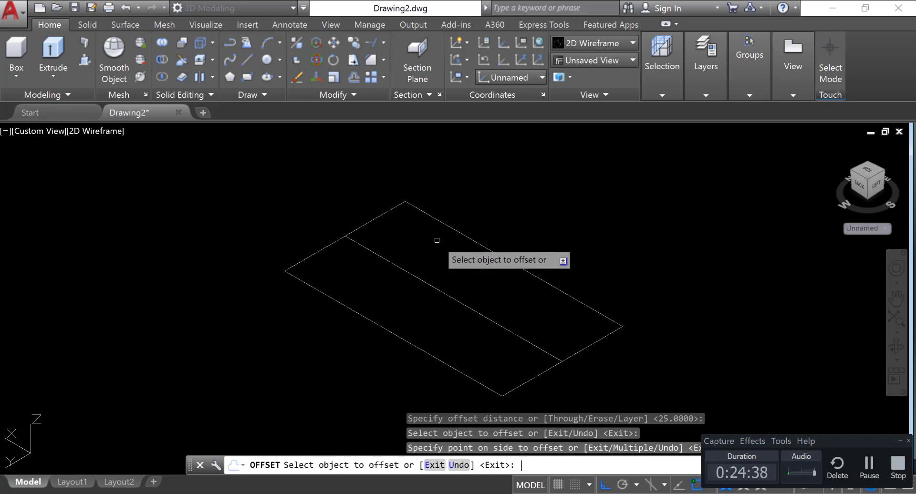
key(Return)
Offset each of the rectangle's two short edges 25 inward
key(Return)
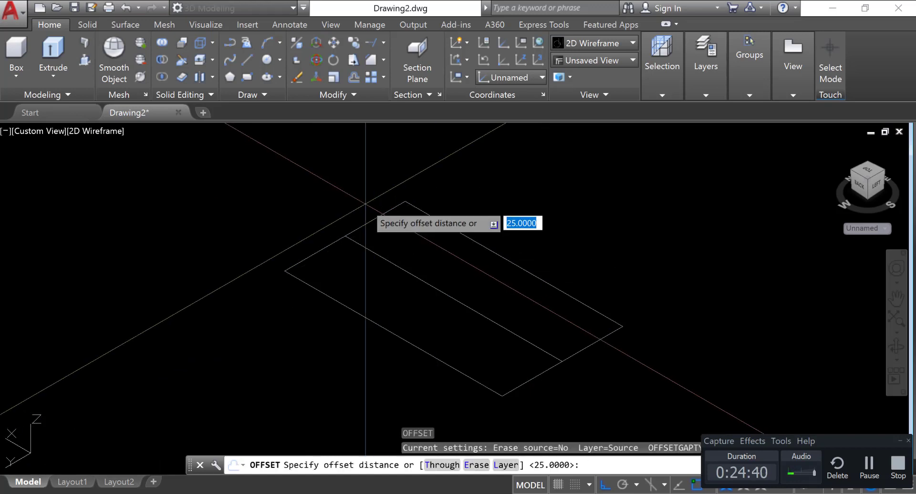
key(Return)
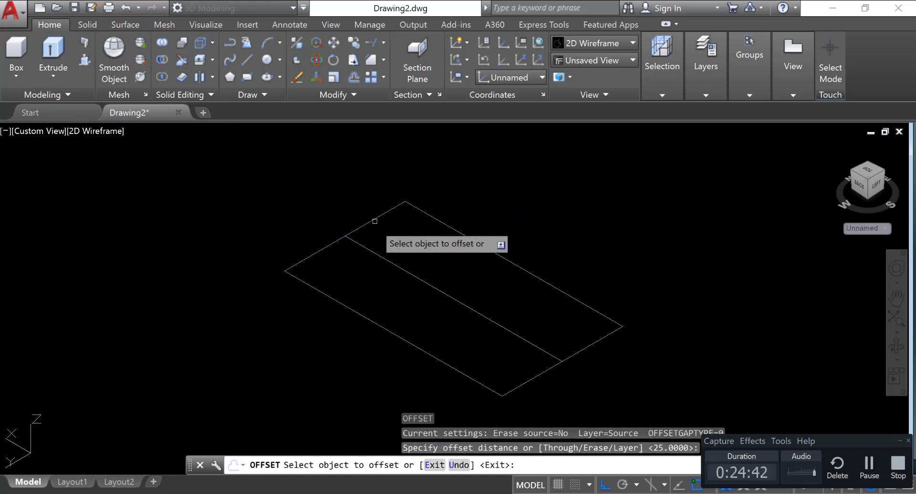
click(374, 217)
click(423, 244)
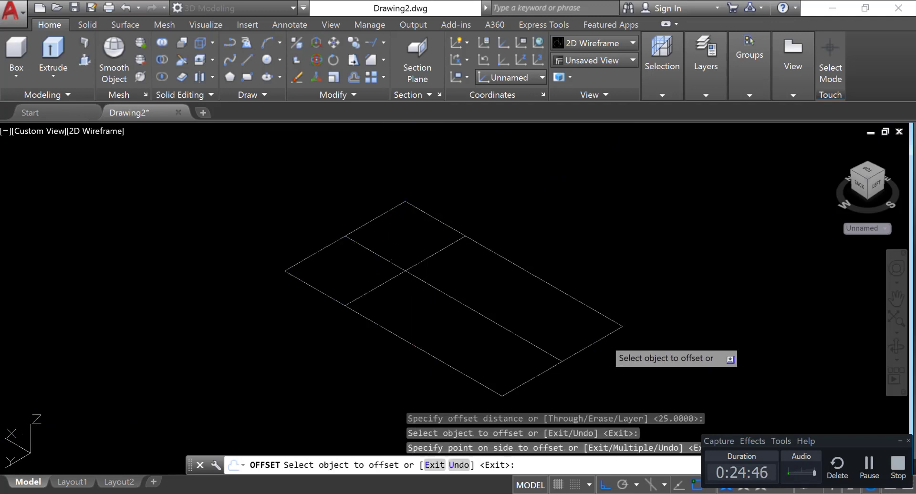
click(606, 337)
click(534, 303)
right_click(655, 215)
click(668, 220)
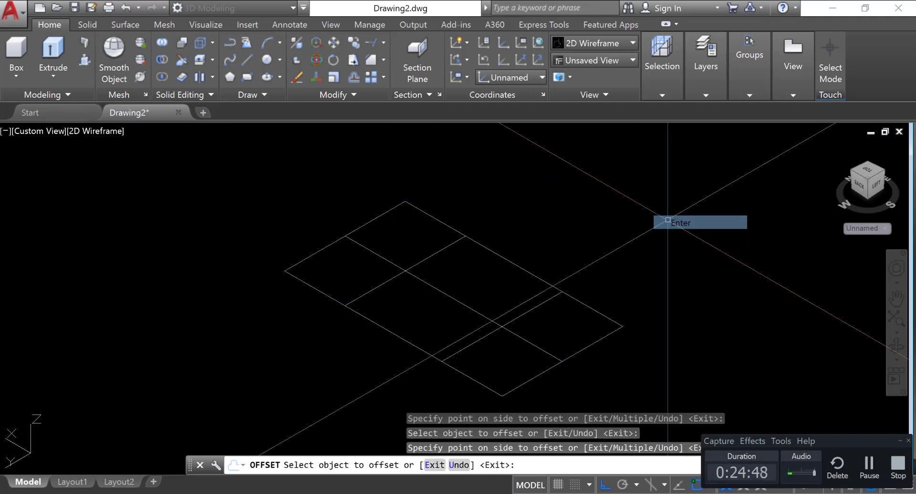
Move the lengthwise middle line and the two offset cross lines to the Centerline layer
click(529, 311)
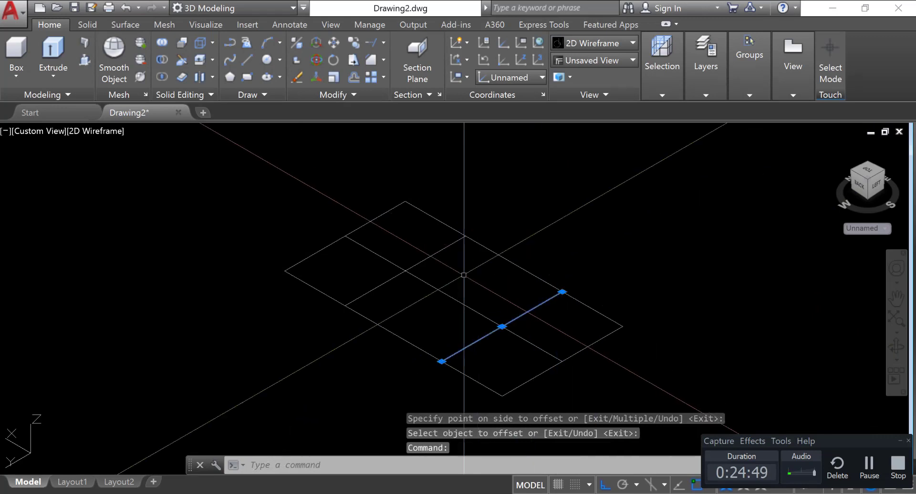
click(430, 257)
click(434, 286)
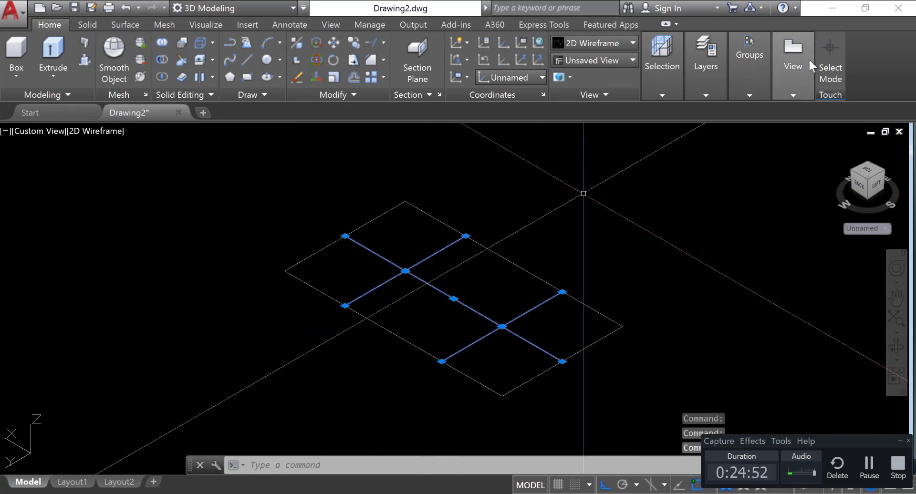
click(705, 82)
click(694, 108)
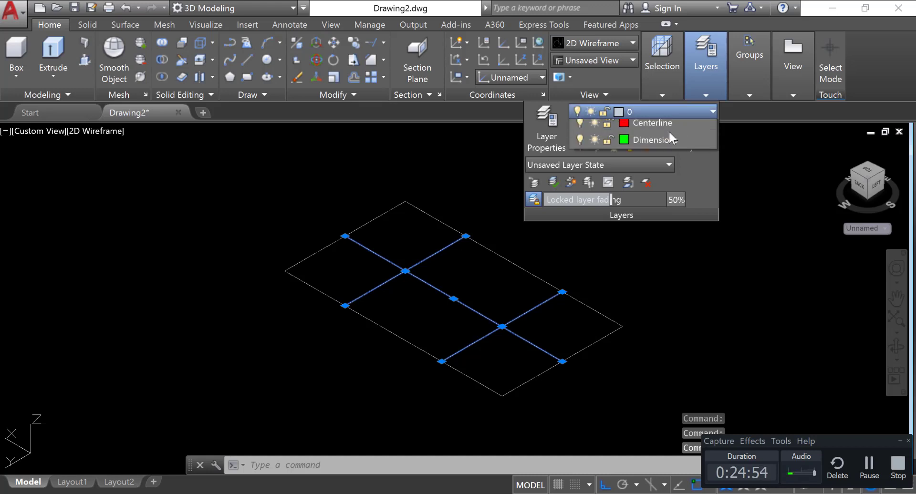
click(666, 144)
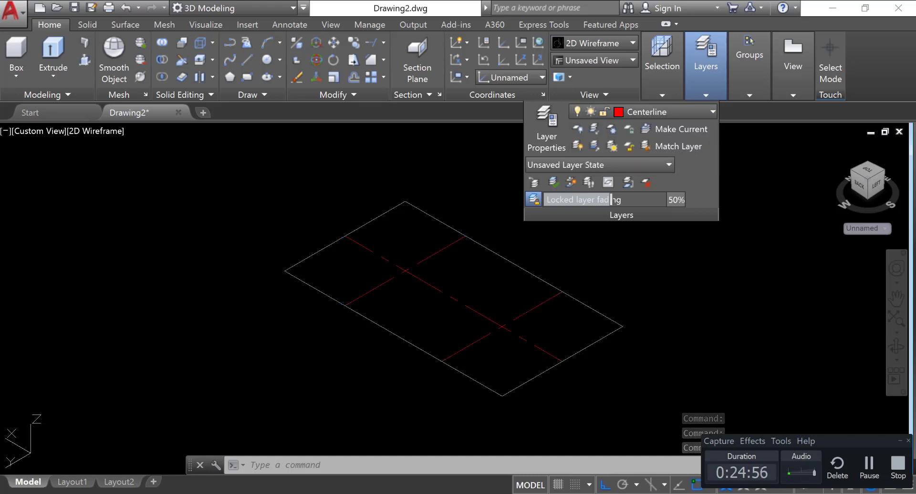
key(Escape)
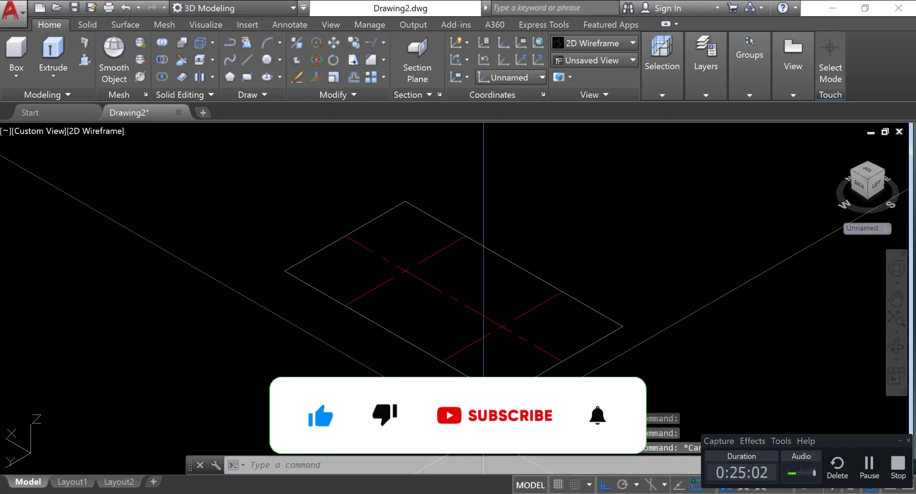
Check the slot radius in the reference image and draw a circle of radius 5 at the plate's upper-left centerline intersection
click(549, 493)
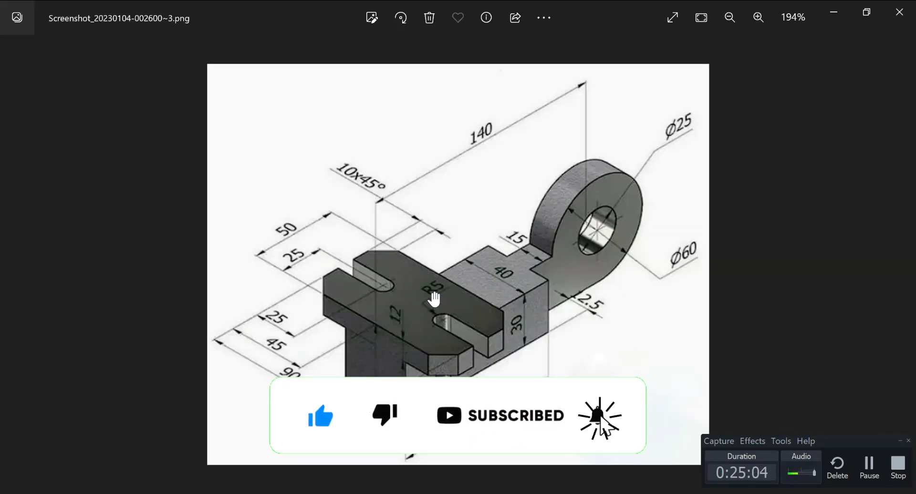
click(566, 493)
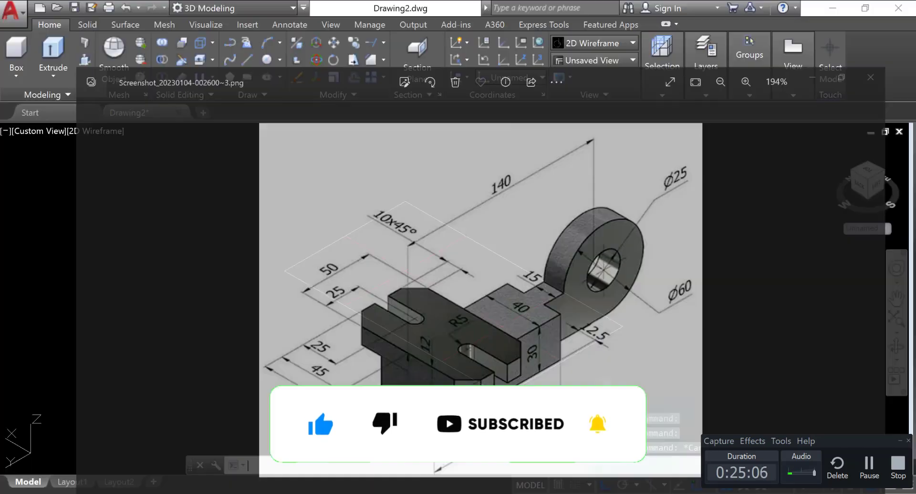
click(280, 60)
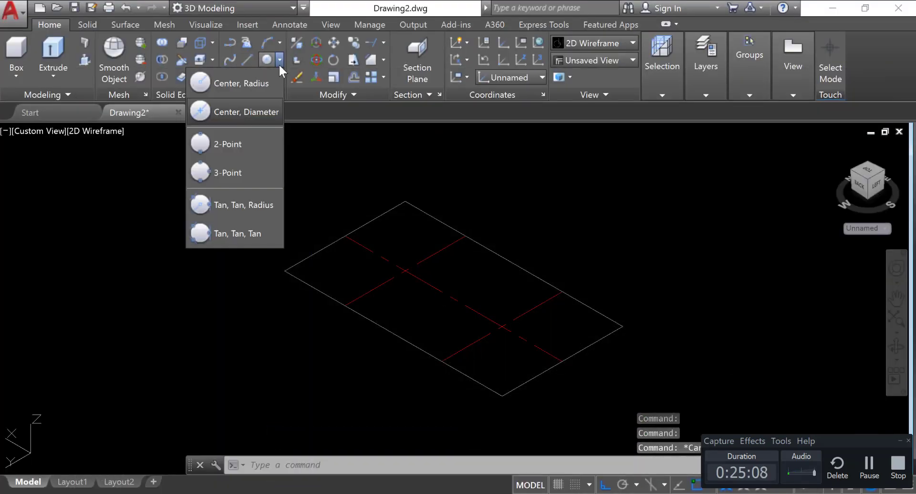
click(223, 84)
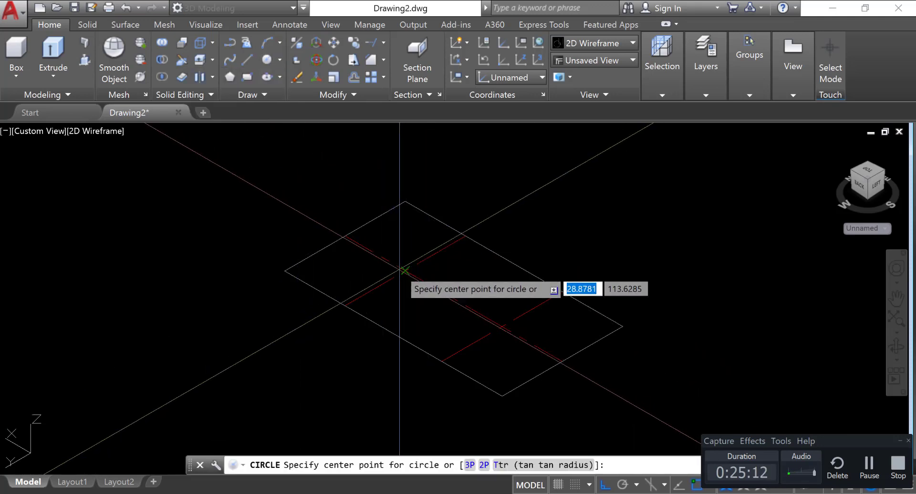
click(404, 270)
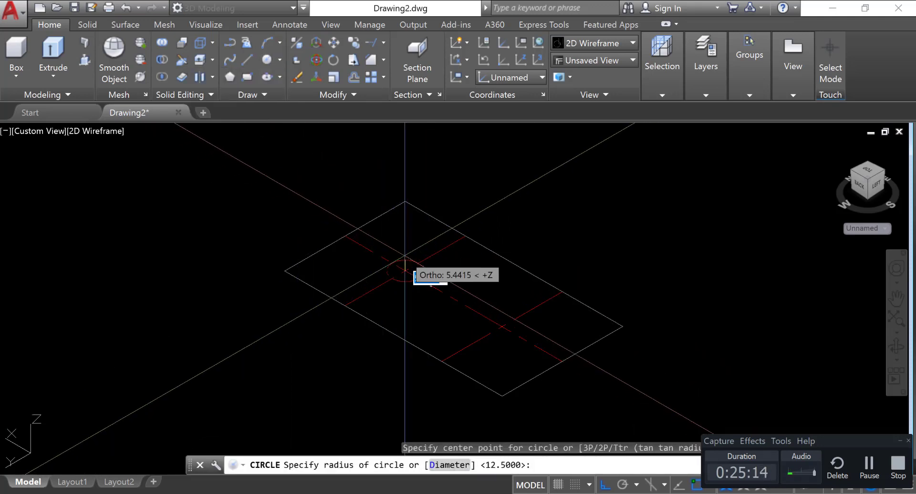
text(5)
key(Return)
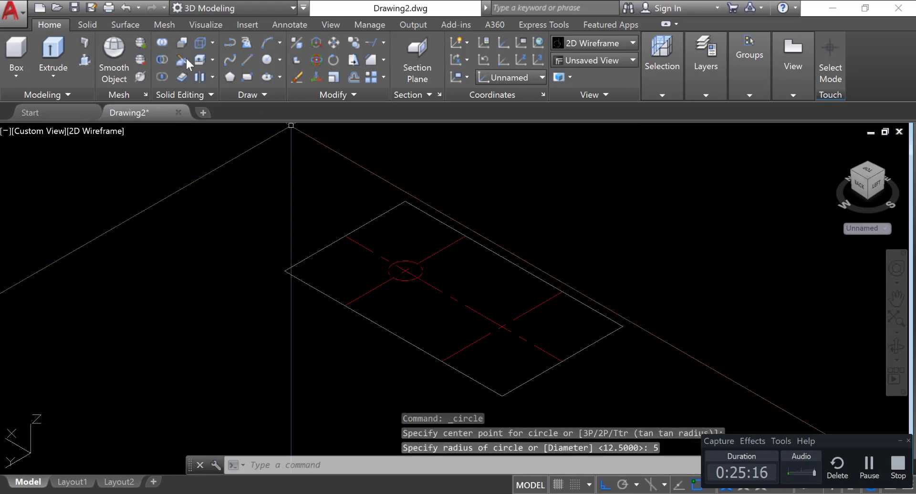
Copy the radius 5 circle from its center to the other centerline intersection on the plate
click(353, 43)
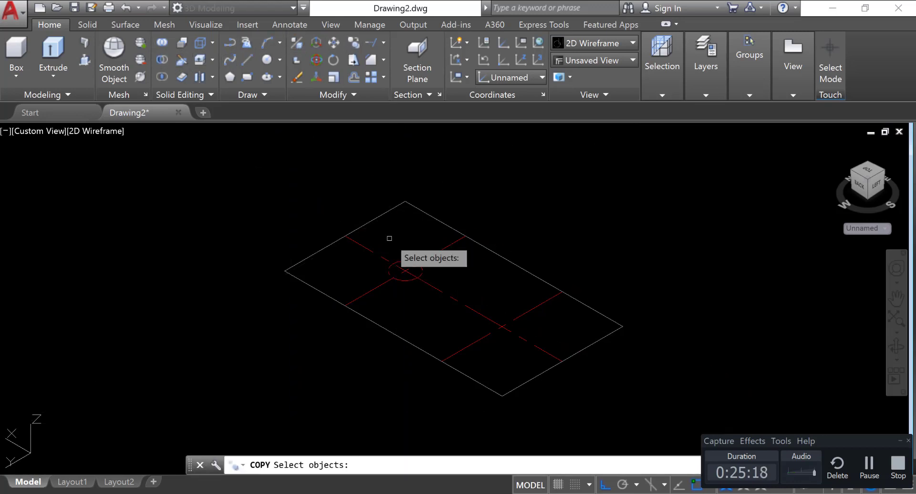
click(403, 260)
key(Return)
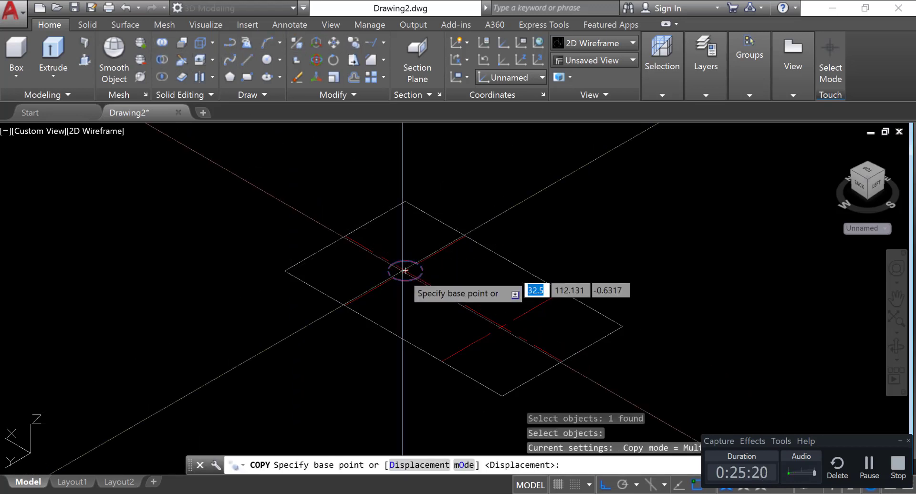
scroll(408, 262, up, 5)
click(415, 251)
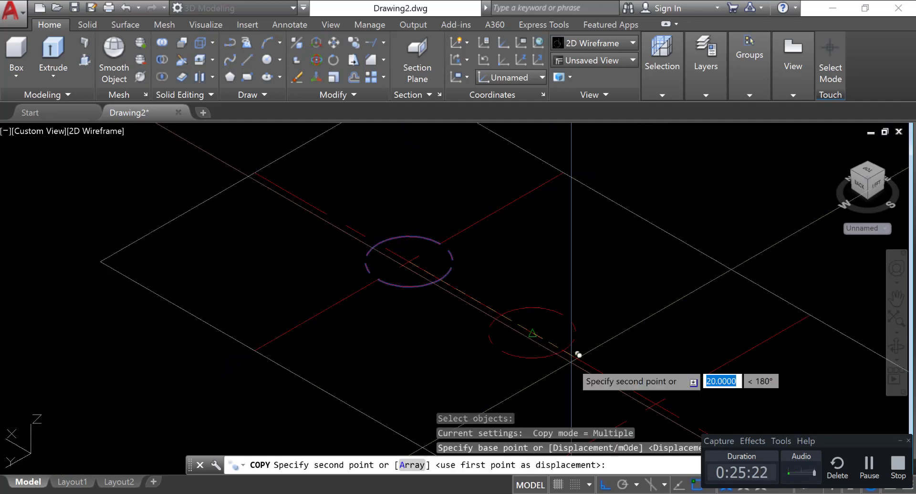
middle_drag(520, 348, 423, 231)
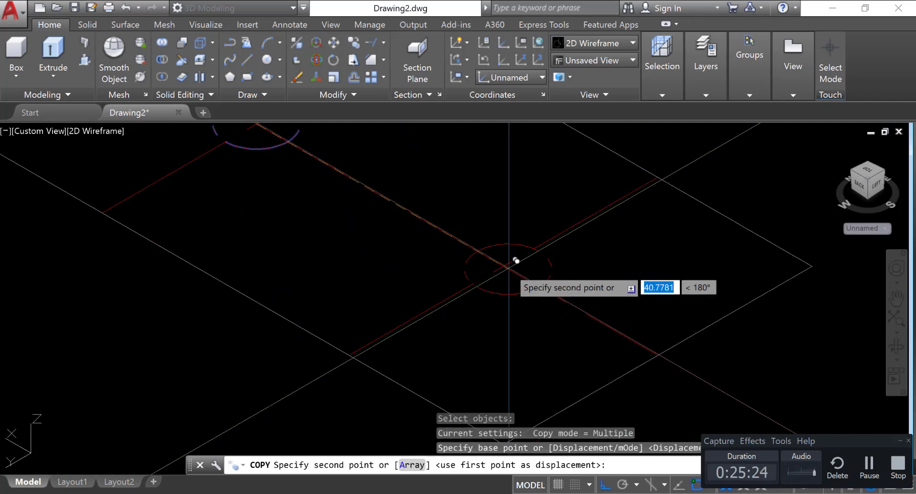
click(508, 260)
scroll(544, 184, down, 3)
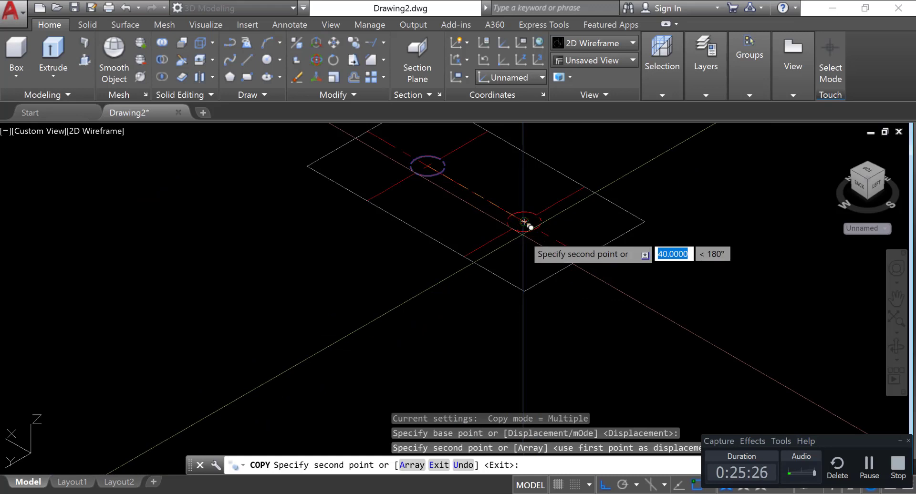
key(Return)
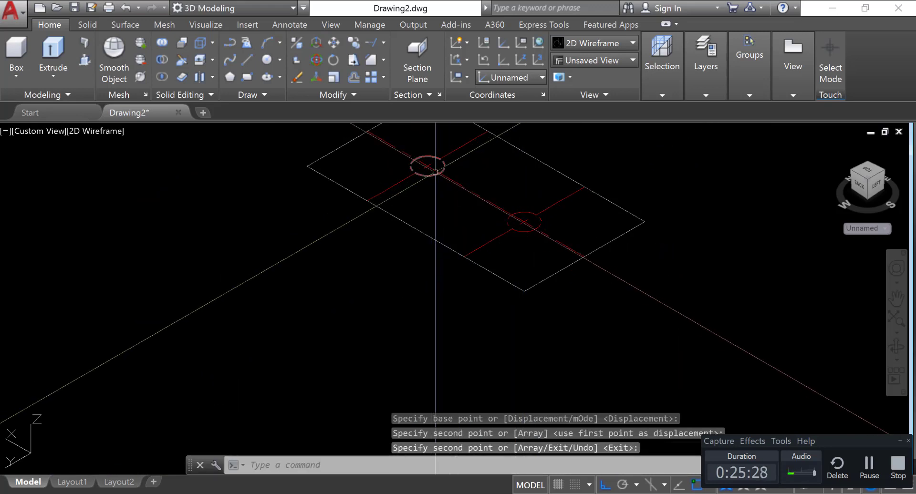
Move both slot circles from the Centerline layer to layer 0
click(425, 165)
key(Escape)
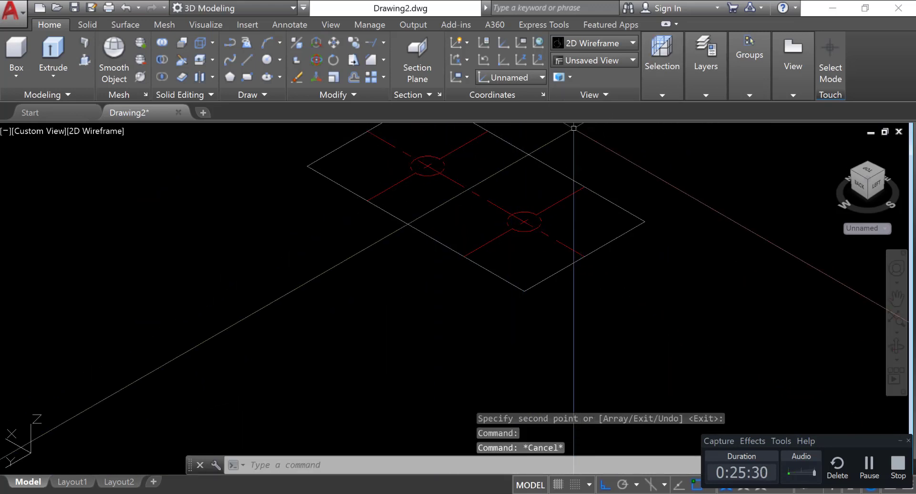
click(436, 174)
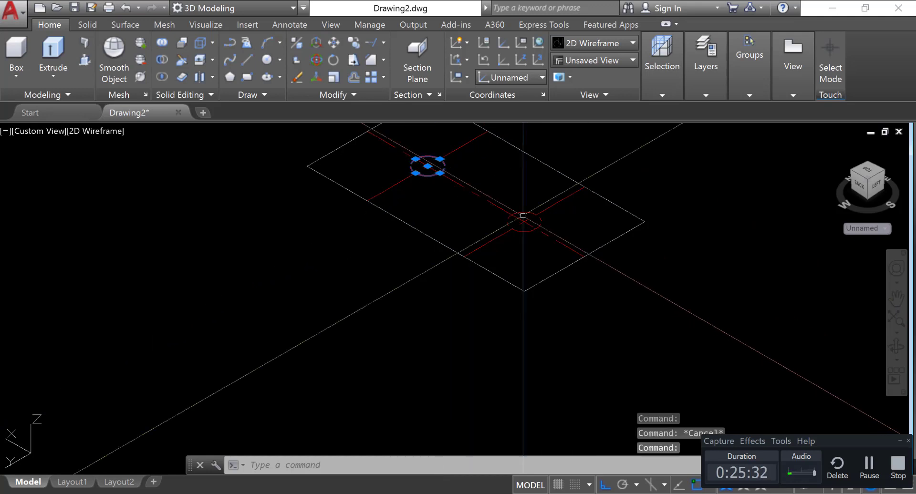
click(525, 212)
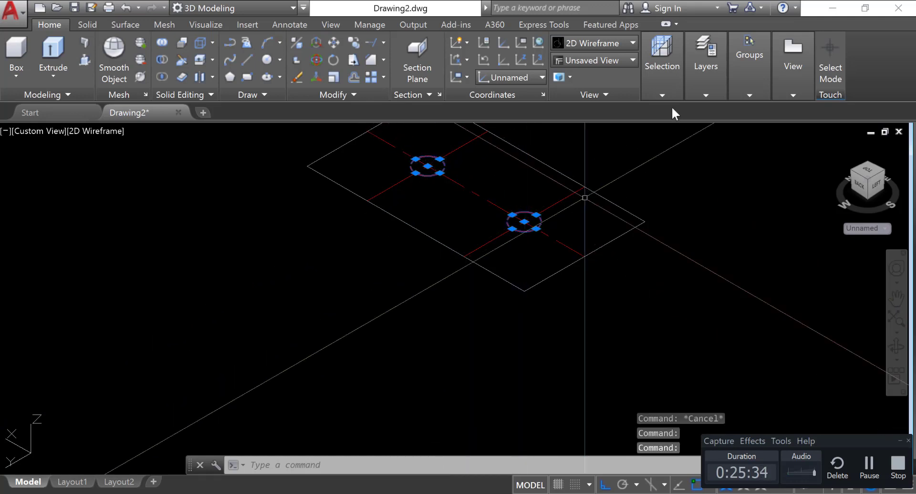
click(685, 109)
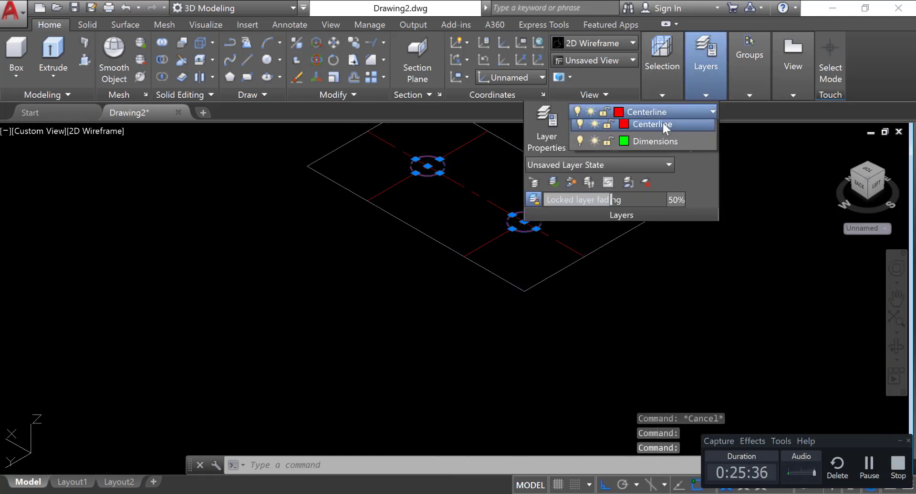
click(654, 126)
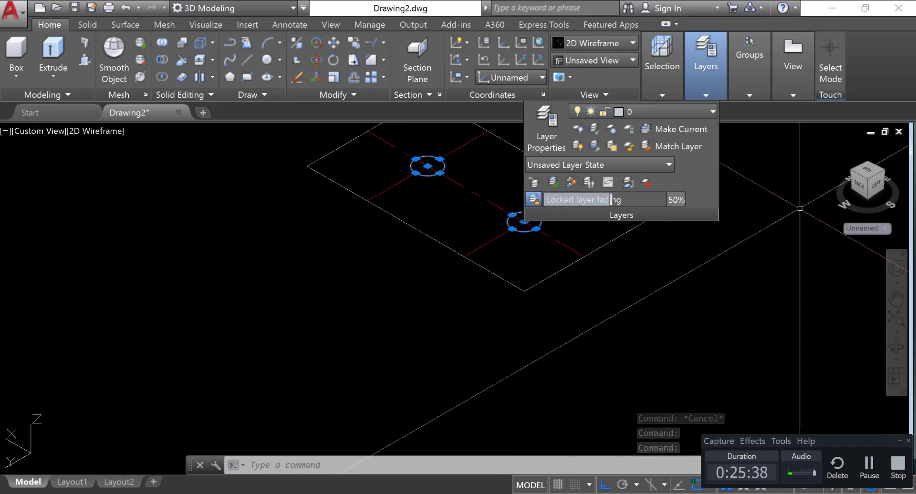
click(839, 147)
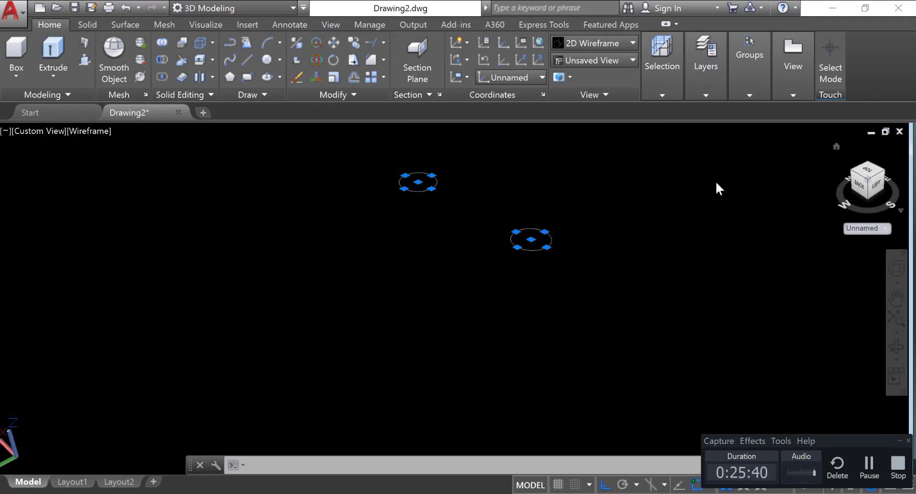
key(Escape)
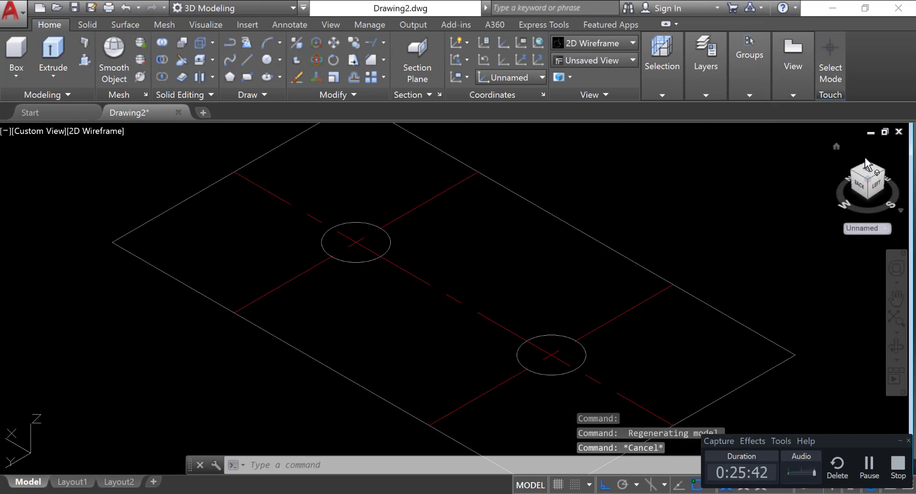
Trim away the lengthwise centerline between the two cross centerlines, using the cross centerlines as cutting edges
scroll(760, 161, down, 5)
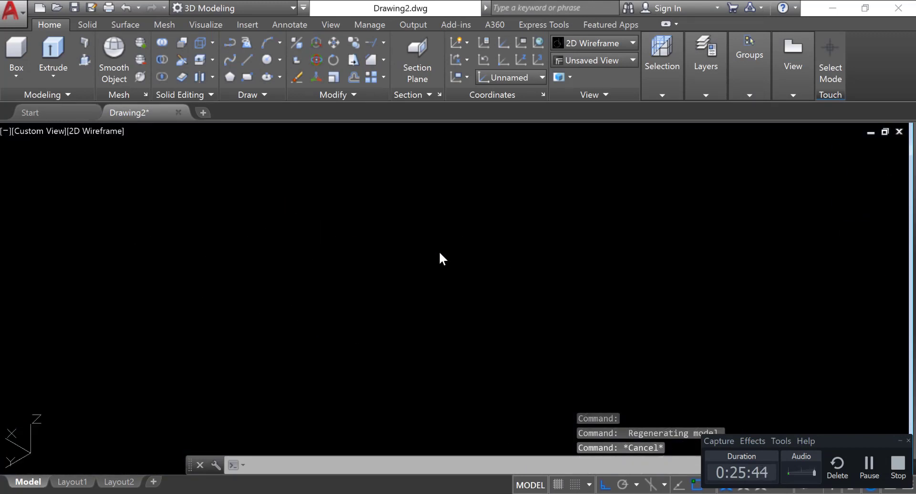
click(382, 43)
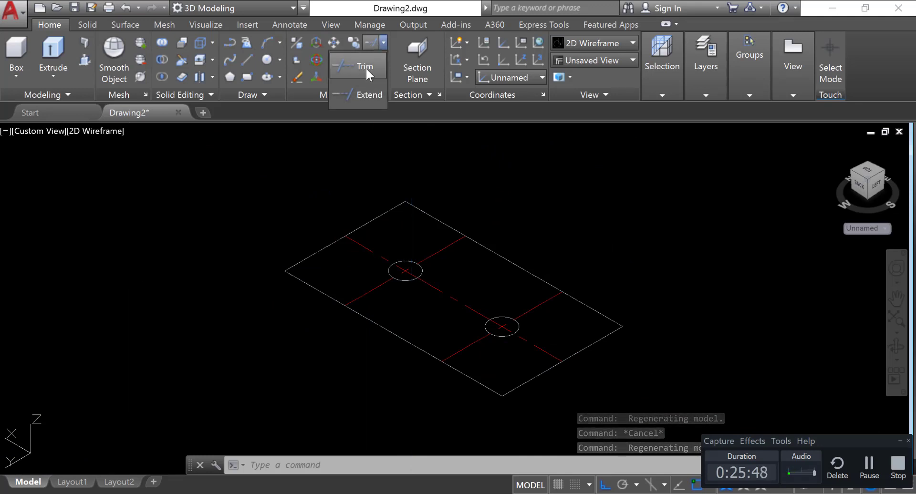
click(438, 253)
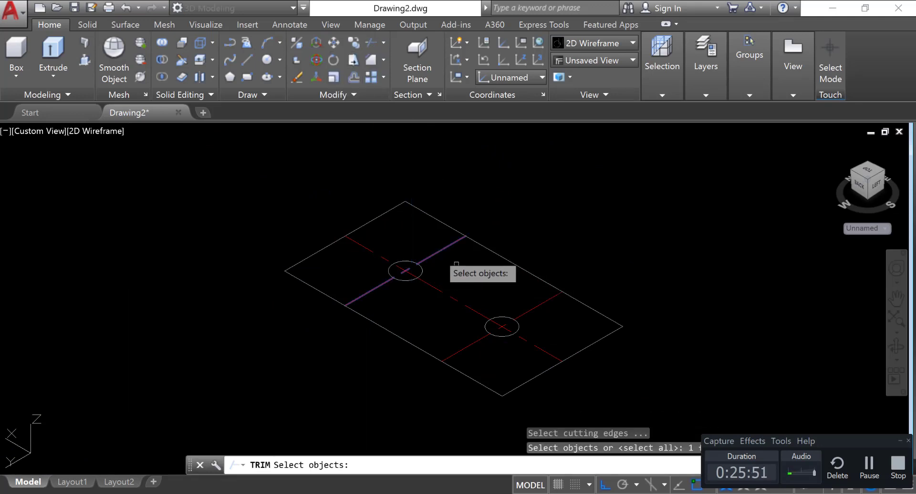
click(543, 305)
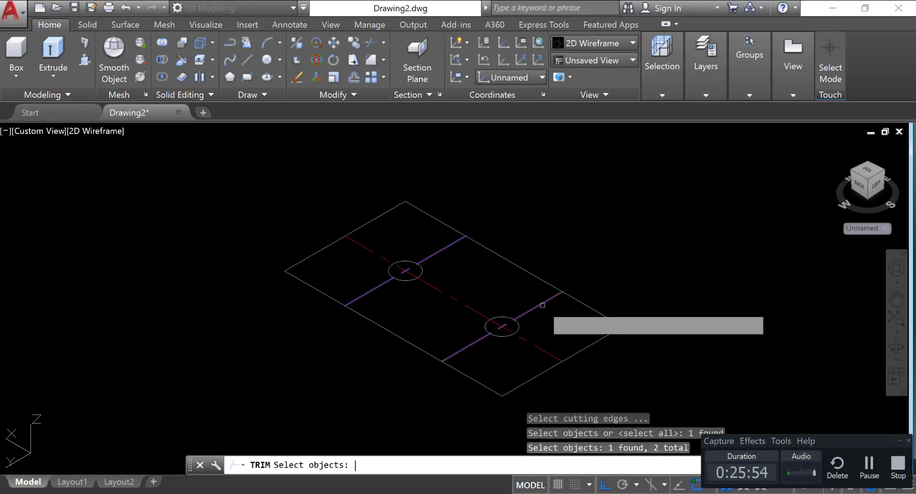
key(Return)
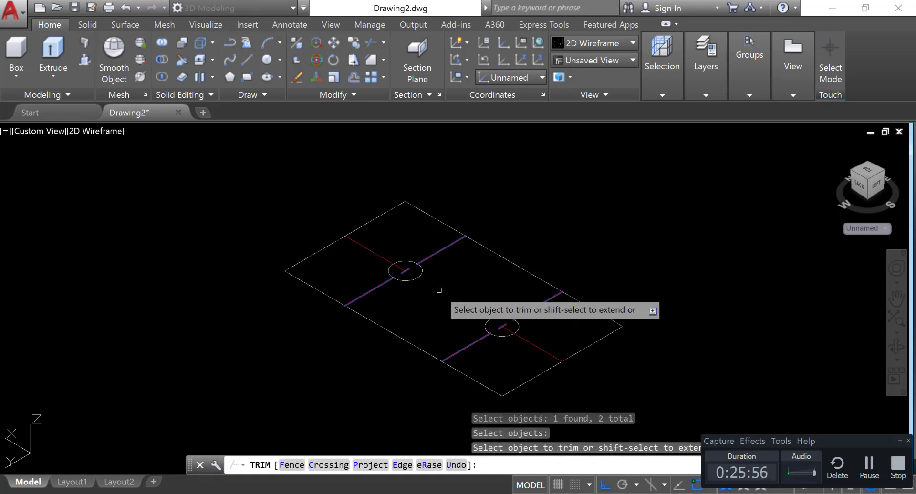
key(Return)
key(Escape)
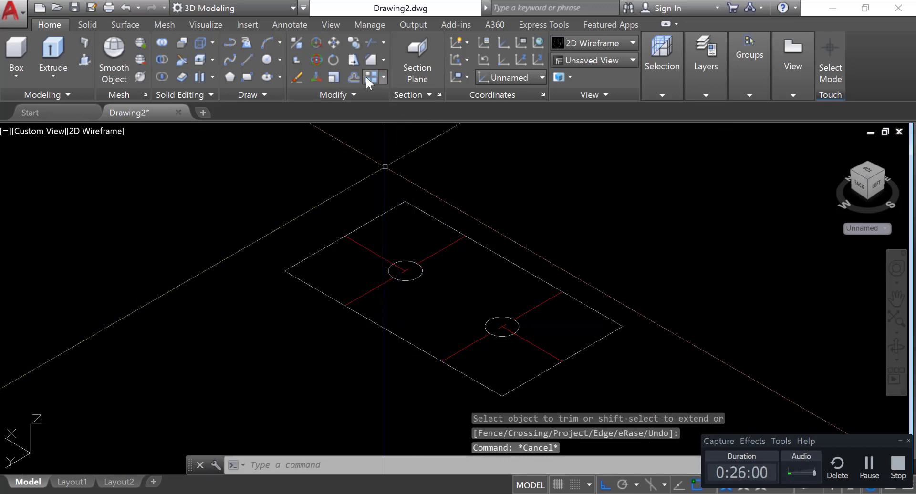
Offset the remaining lengthwise centerline piece at the plate's upper-left end by 5 to both sides
text(o)
key(Return)
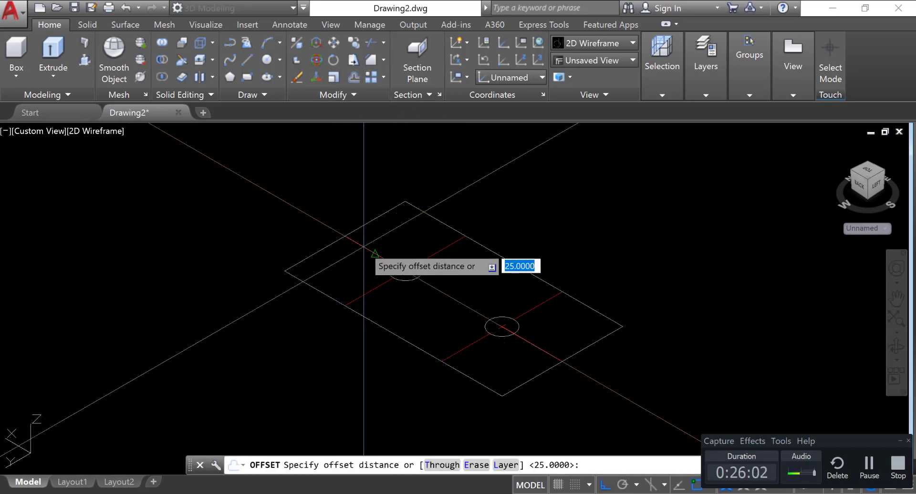
key(Return)
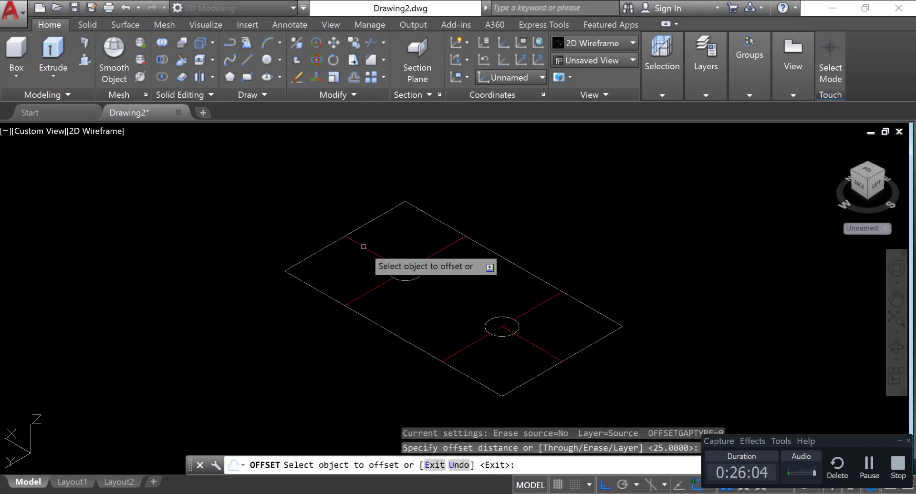
click(364, 247)
click(355, 252)
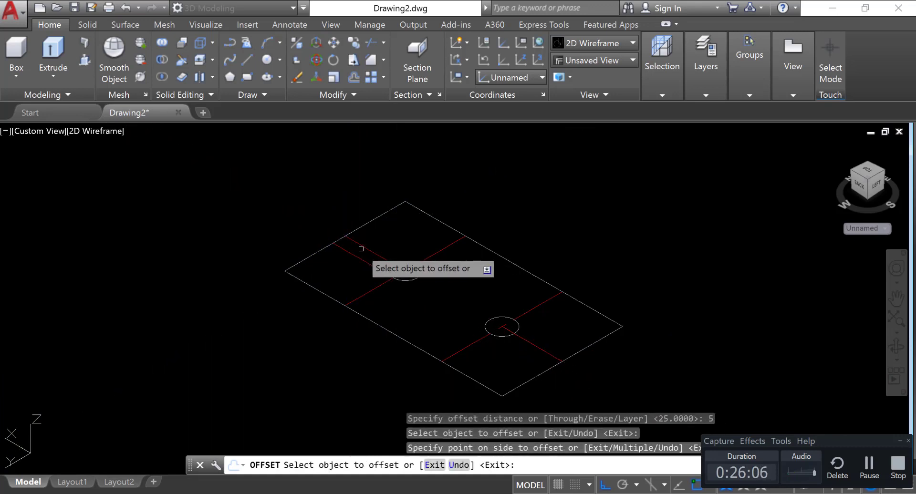
click(367, 248)
click(379, 245)
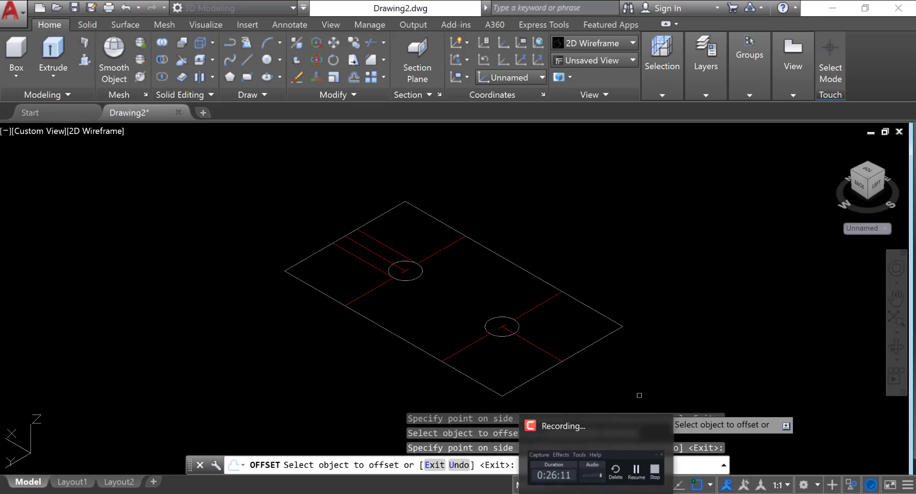
Offset the lower-right lengthwise centerline piece by 5 to both sides, and erase the two original middle pieces
click(597, 493)
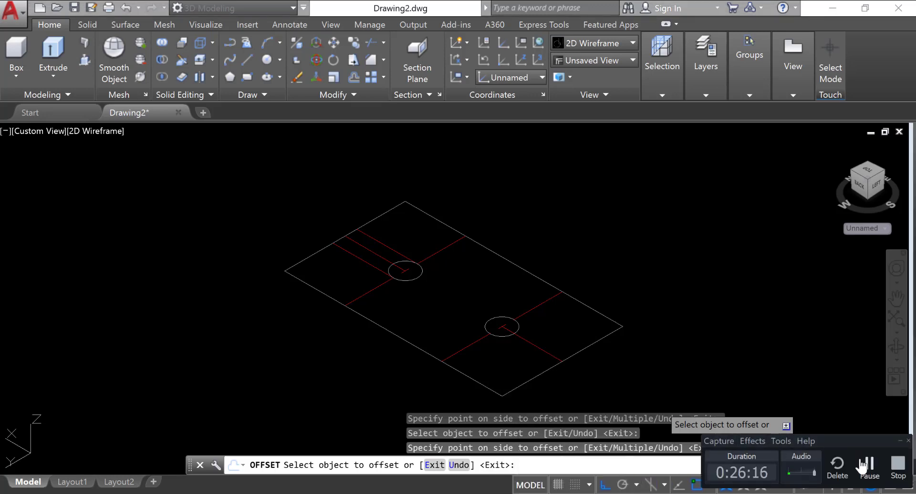
click(537, 345)
click(540, 325)
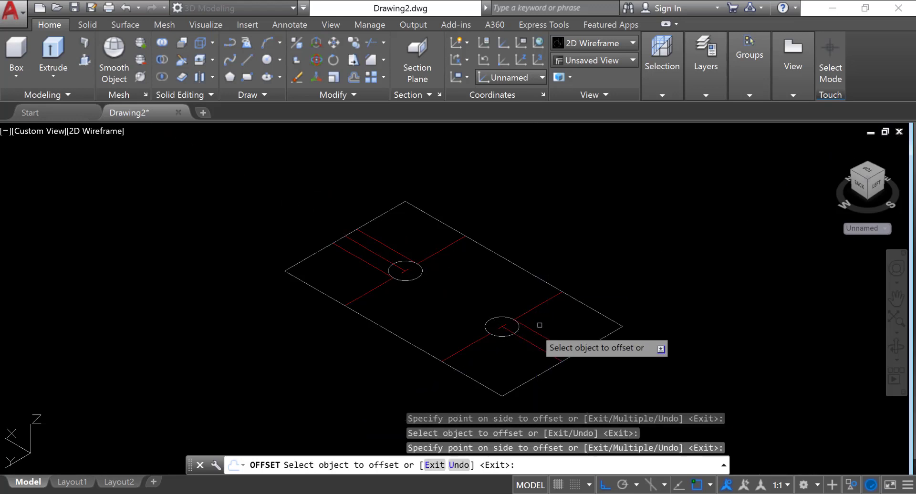
click(525, 340)
click(504, 346)
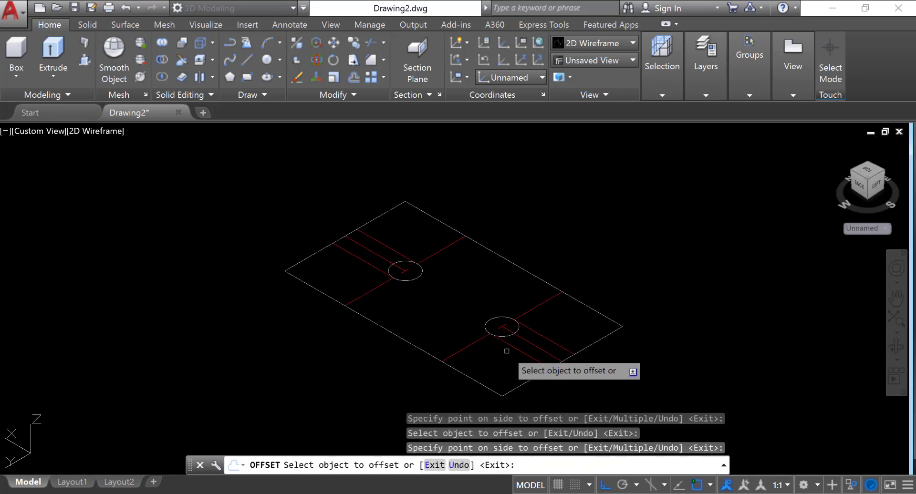
key(Return)
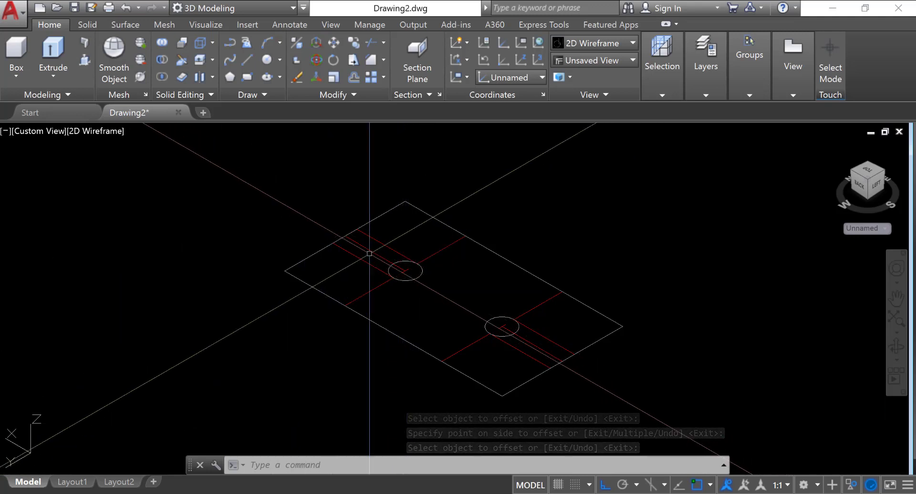
click(353, 240)
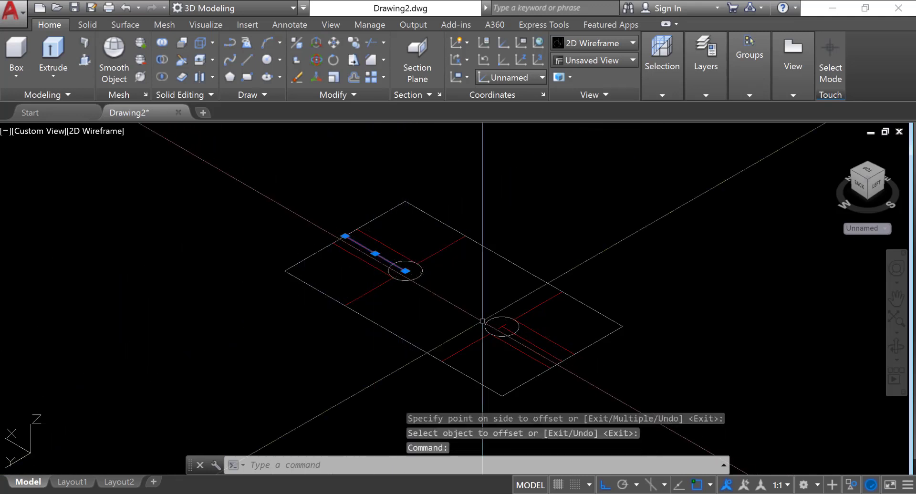
click(536, 349)
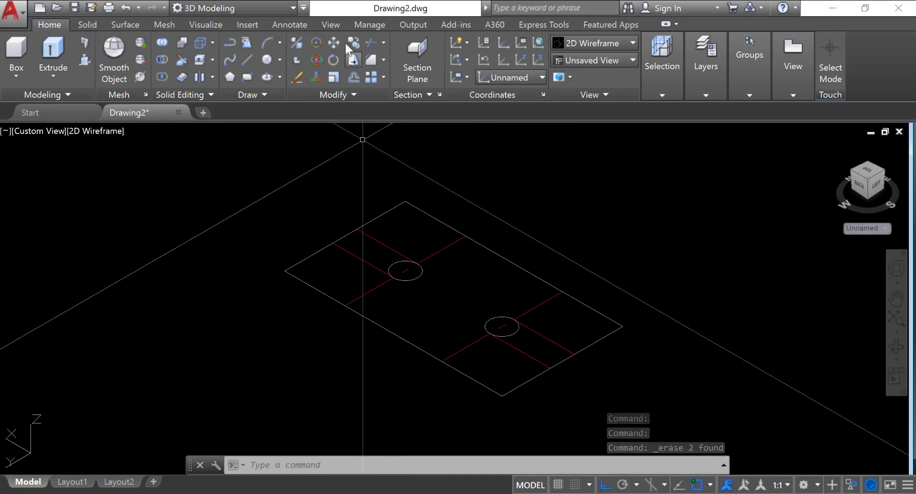
Trim both slot circles to half arcs facing the plate's middle, using the four offset slot lines as cutting edges
click(373, 43)
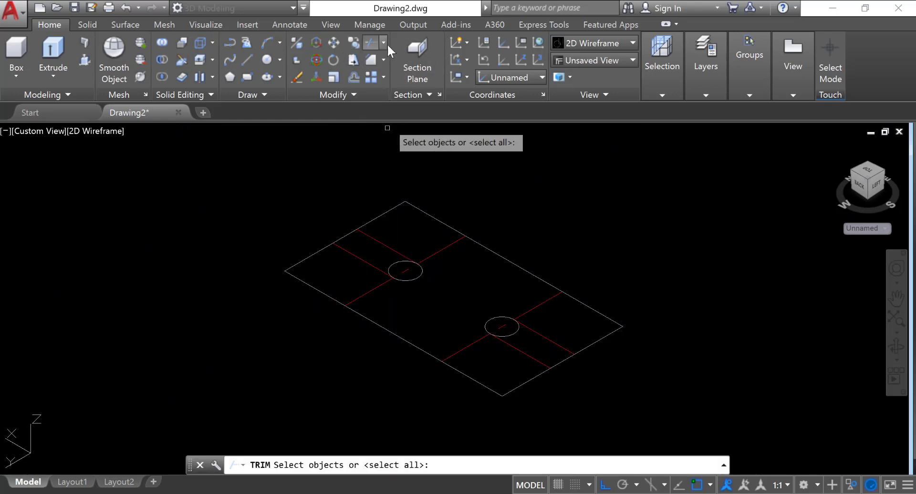
click(403, 254)
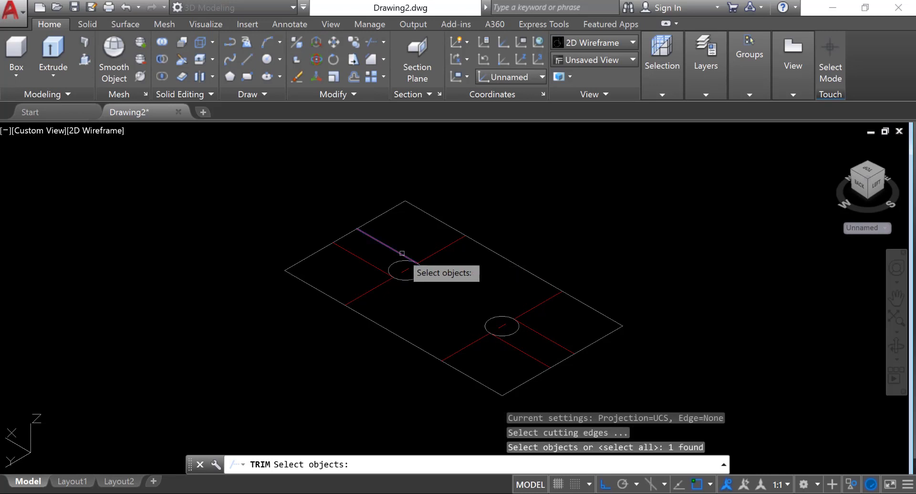
click(375, 265)
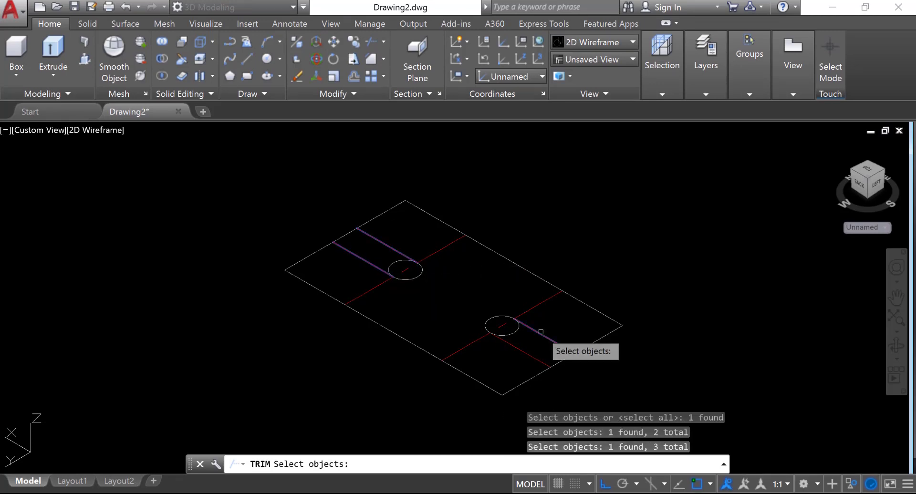
click(526, 353)
key(Return)
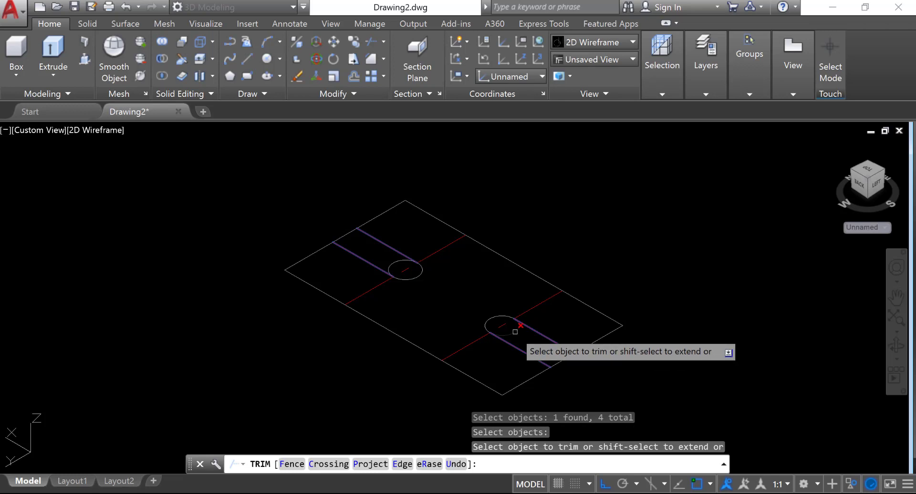
click(515, 332)
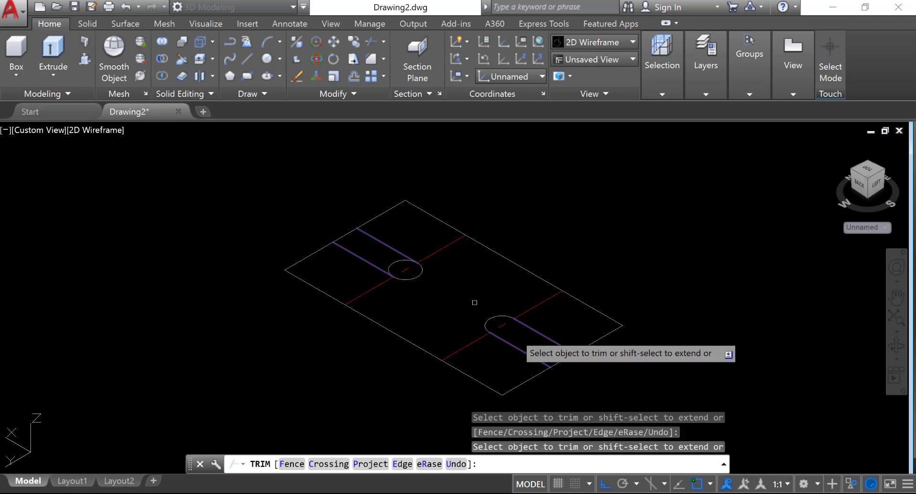
right_click(396, 268)
key(Return)
key(Return)
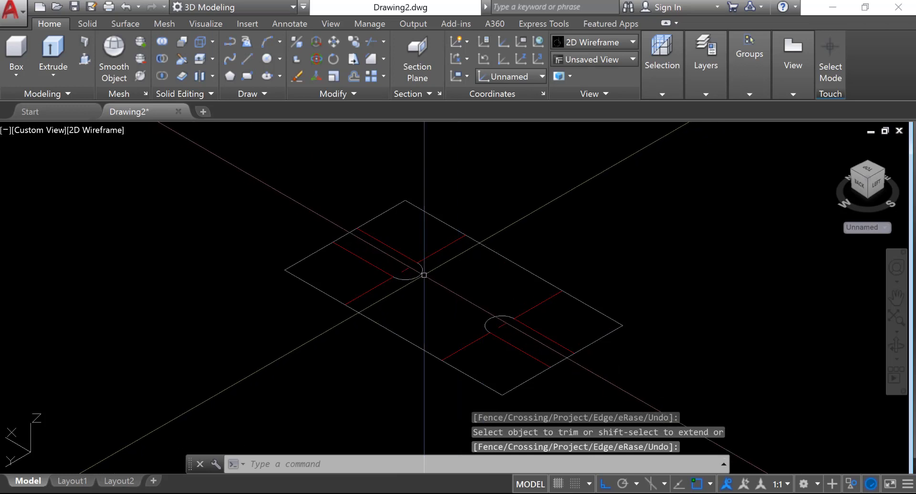
Move the four slot side lines and both slot arcs to layer 0
click(421, 273)
click(372, 266)
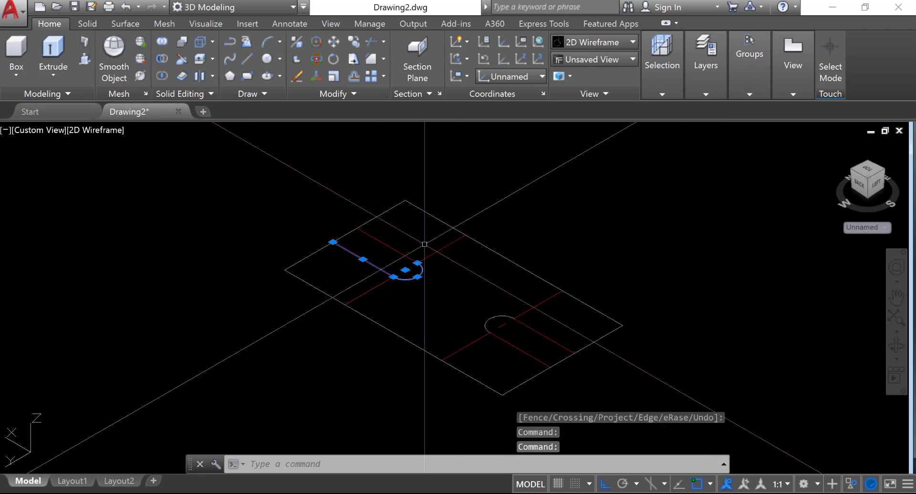
click(404, 254)
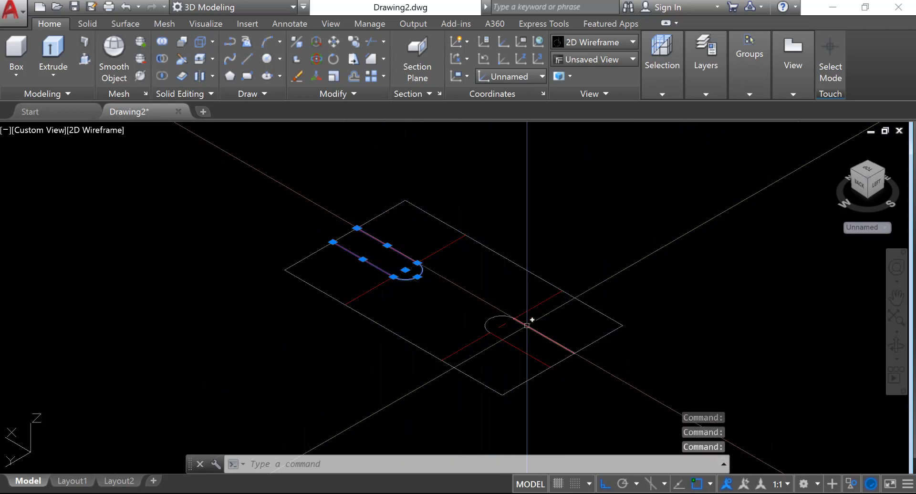
click(514, 318)
click(506, 342)
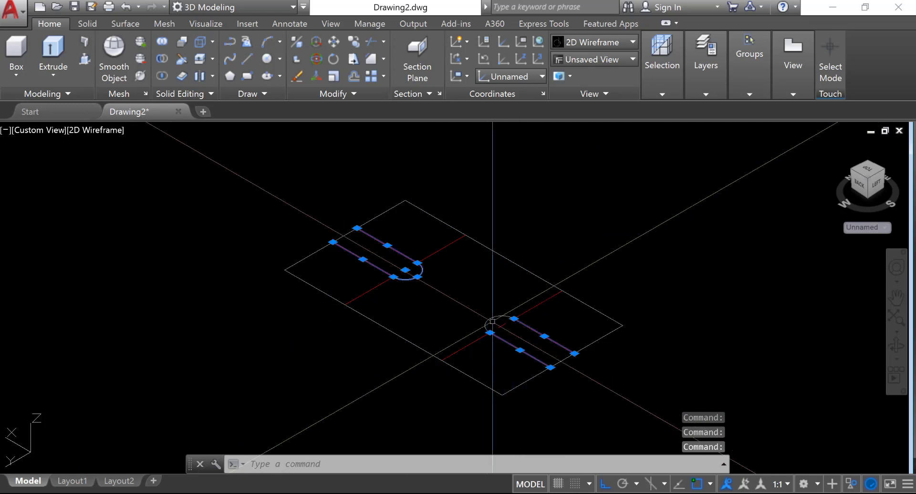
click(491, 320)
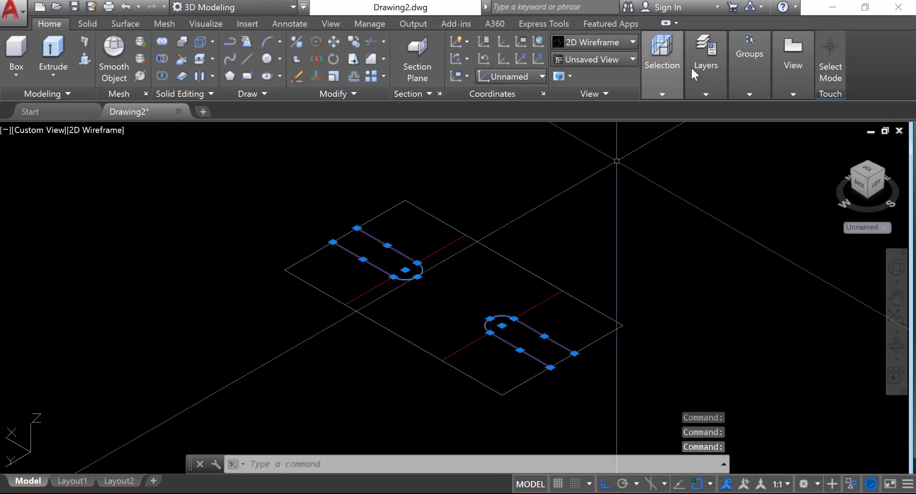
click(691, 67)
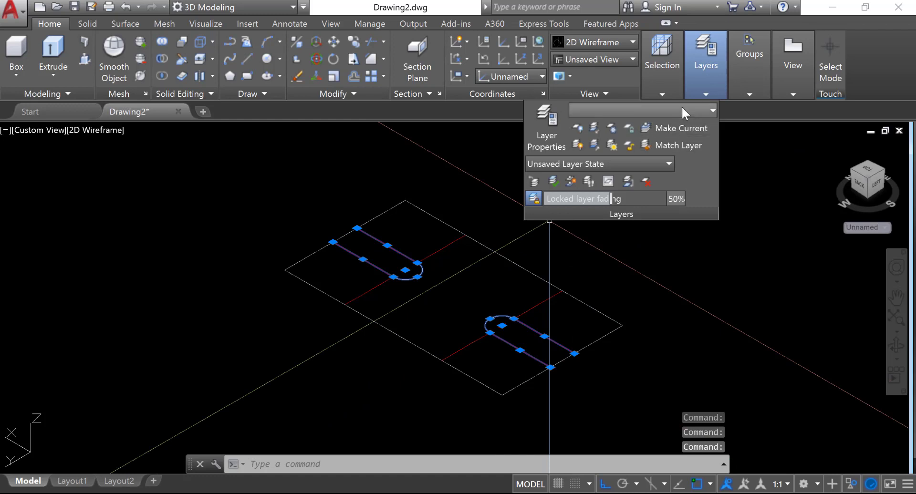
click(683, 107)
click(635, 125)
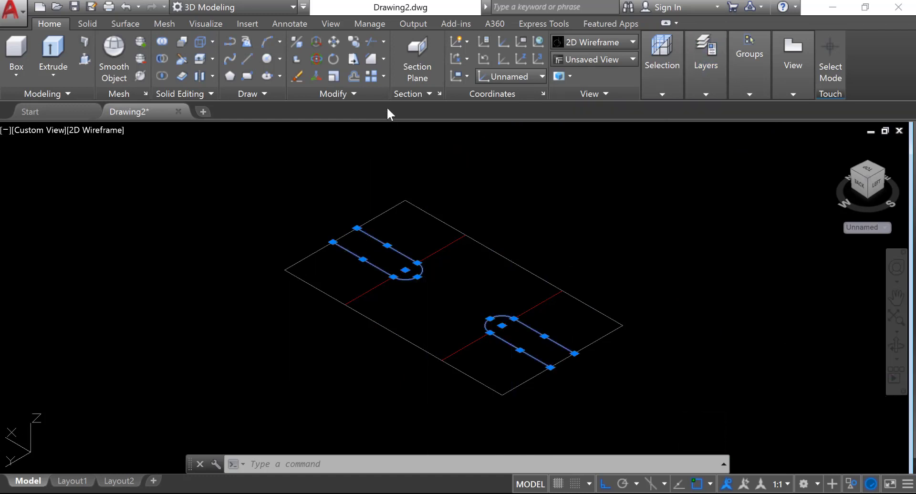
key(Escape)
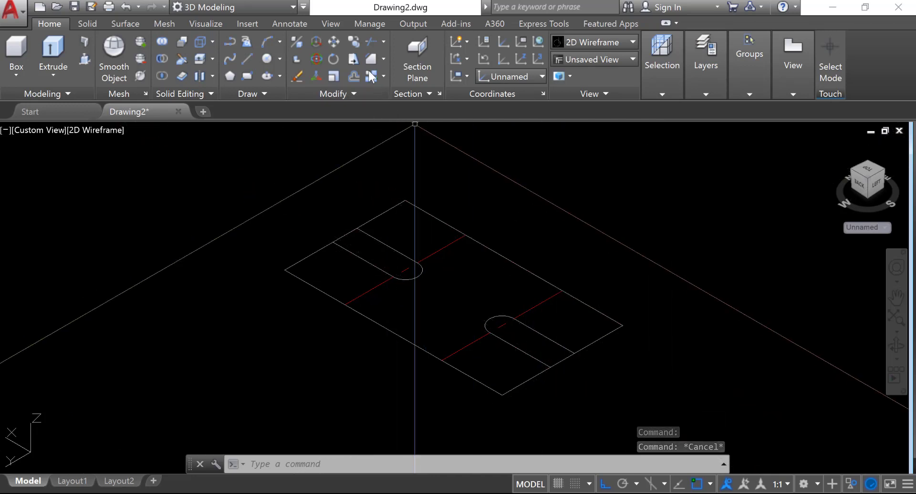
Trim the plate's two short edges between the slot side lines so both slots open at the plate's ends
click(370, 42)
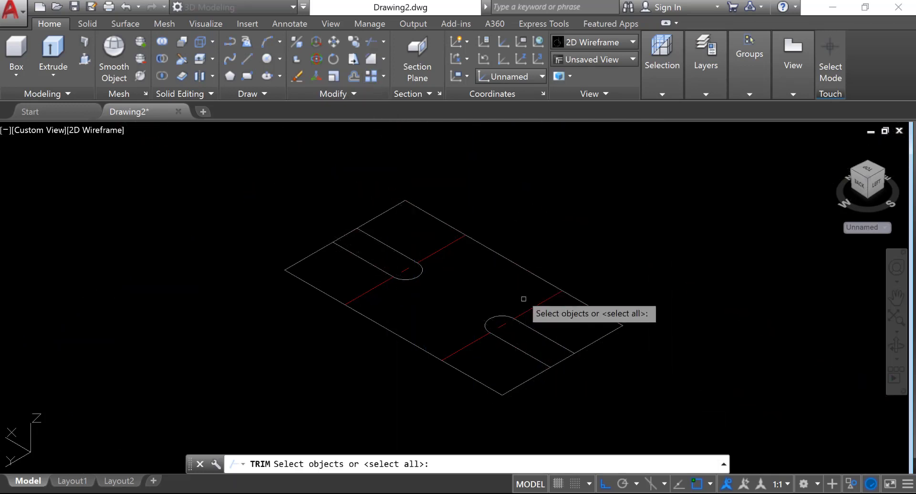
click(540, 334)
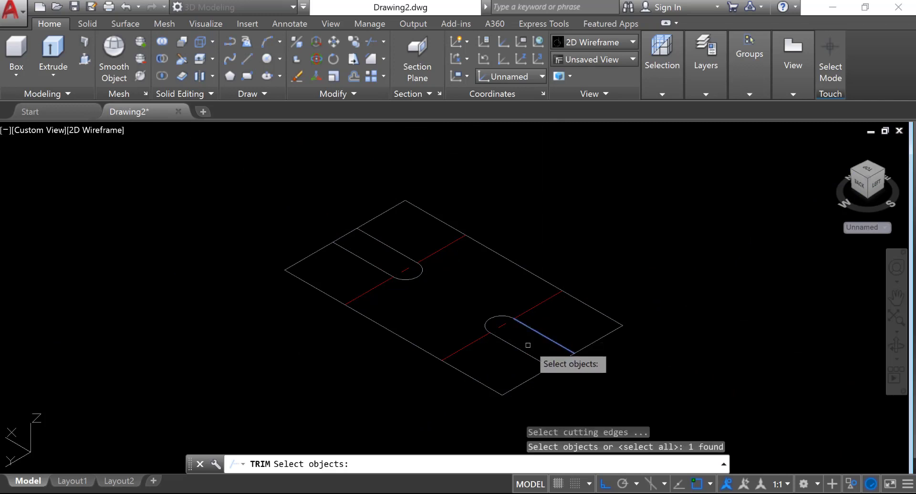
click(523, 350)
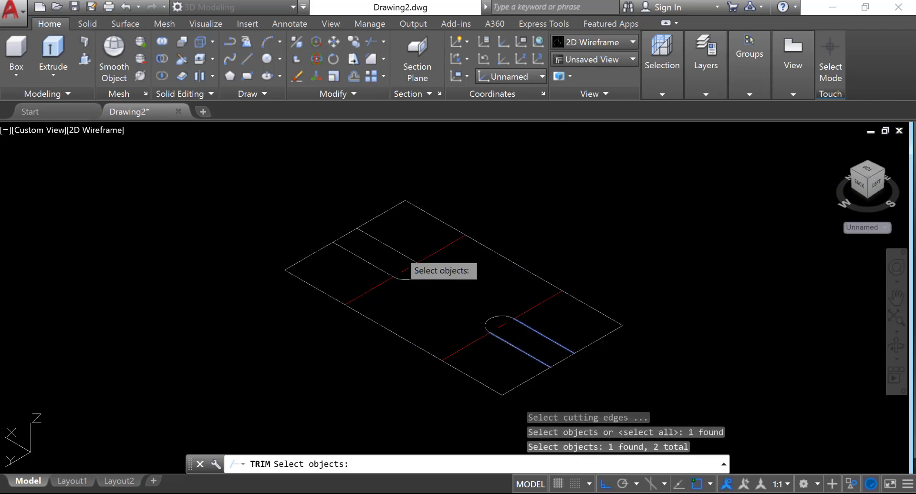
click(399, 252)
click(372, 263)
key(Return)
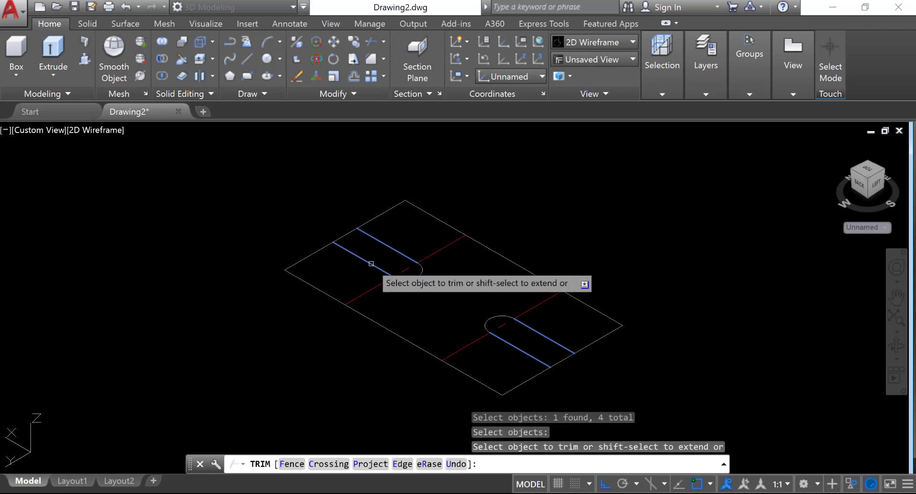
click(343, 237)
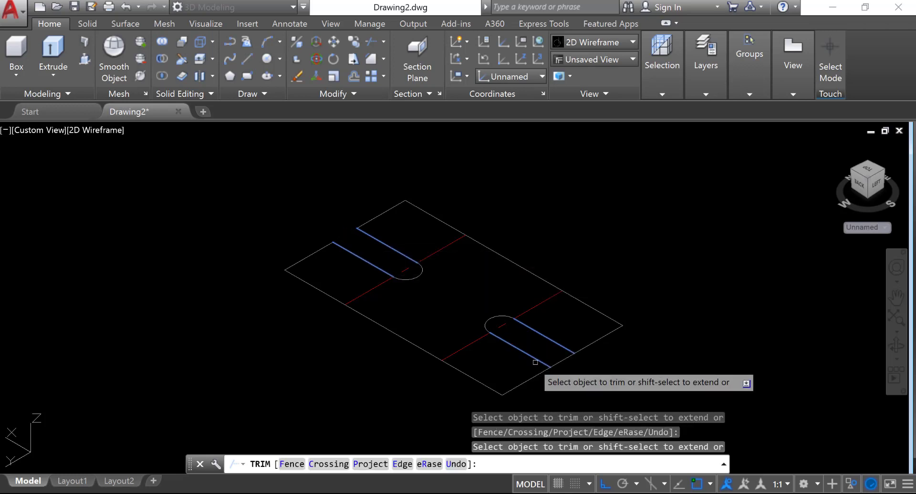
click(565, 363)
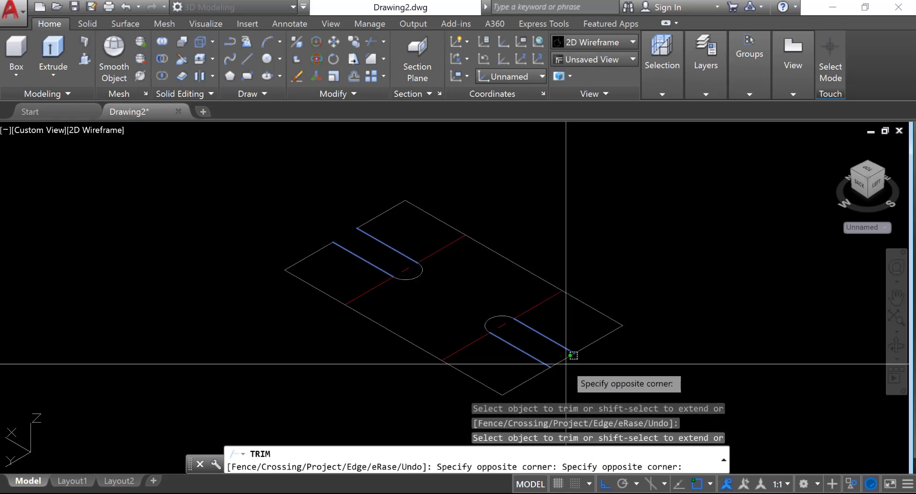
click(554, 357)
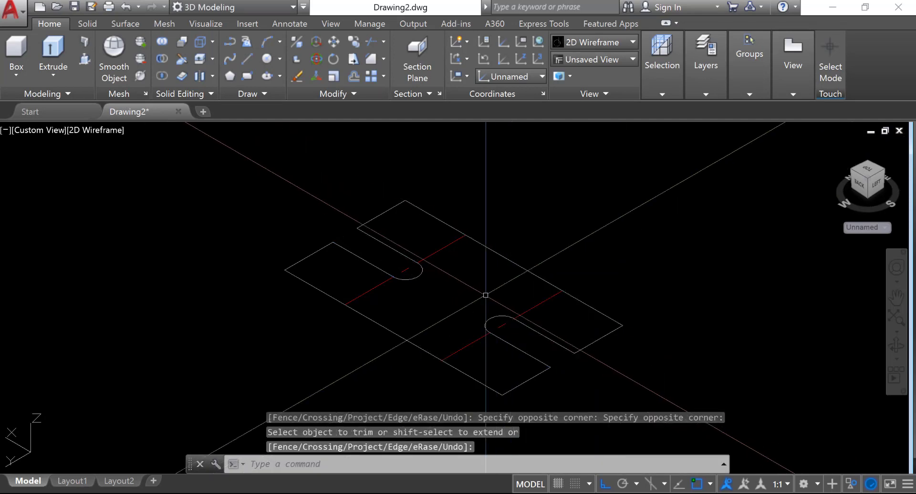
click(376, 239)
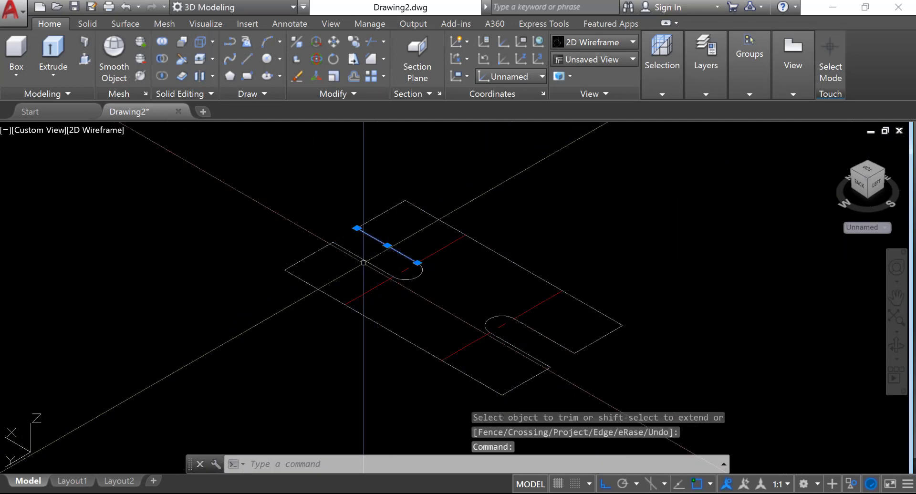
click(373, 253)
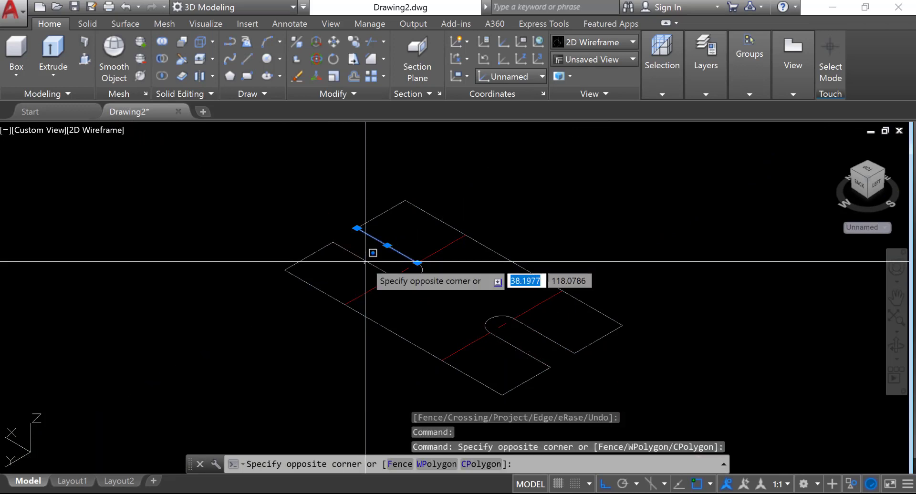
click(365, 262)
click(368, 261)
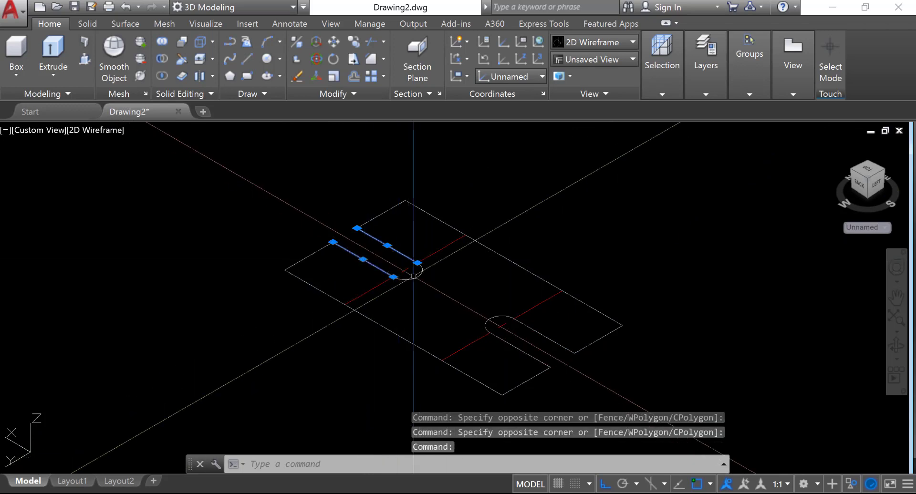
click(420, 270)
click(395, 208)
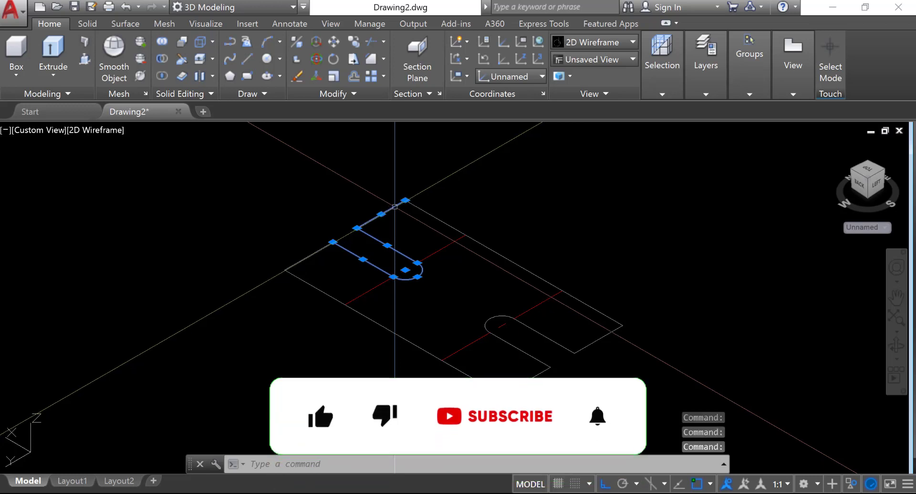
click(422, 209)
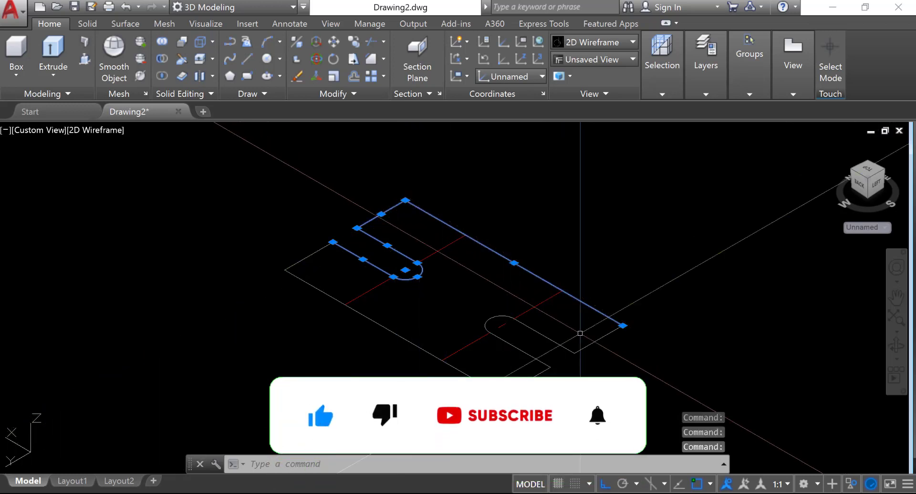
click(603, 338)
click(554, 340)
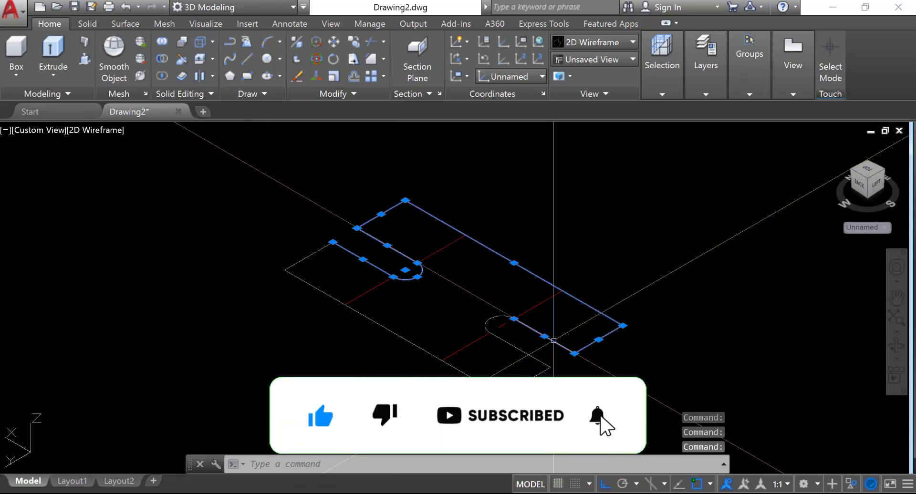
click(493, 318)
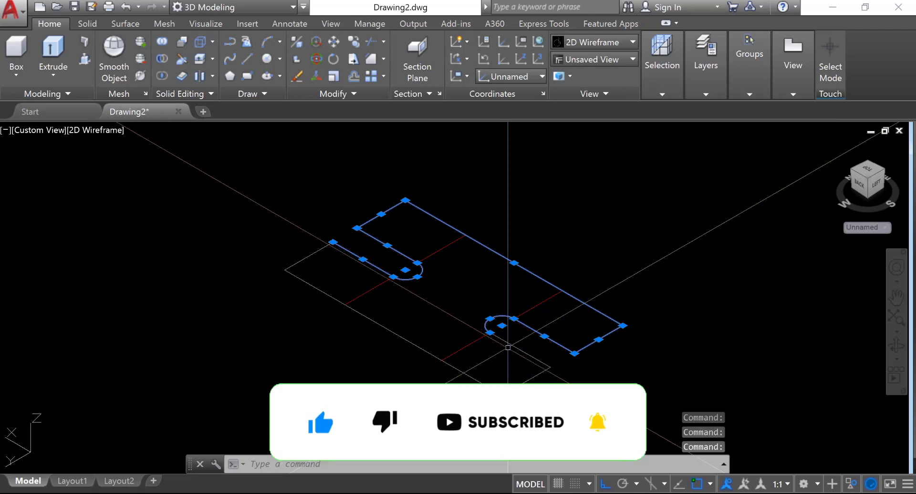
click(521, 351)
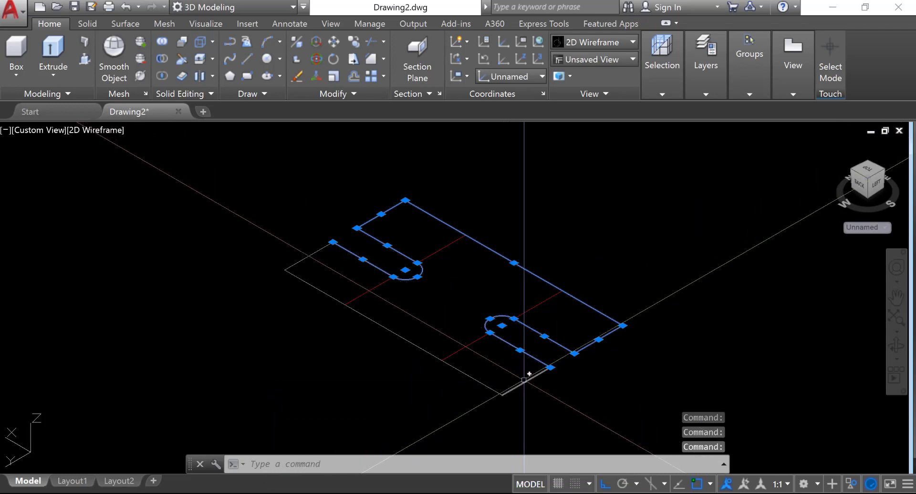
click(382, 325)
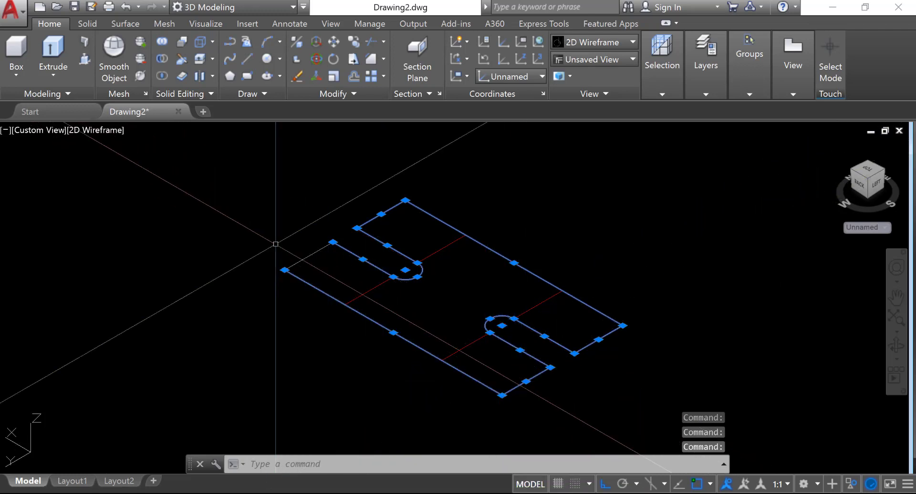
click(304, 259)
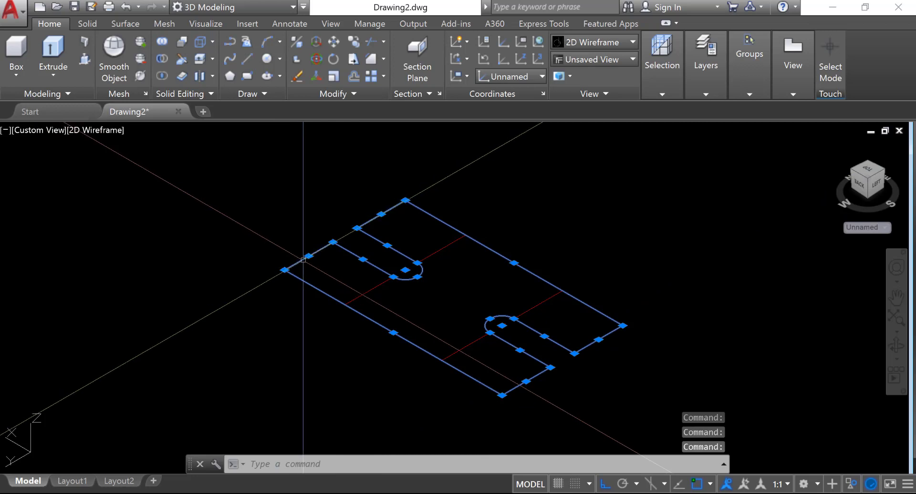
text(tr)
key(Return)
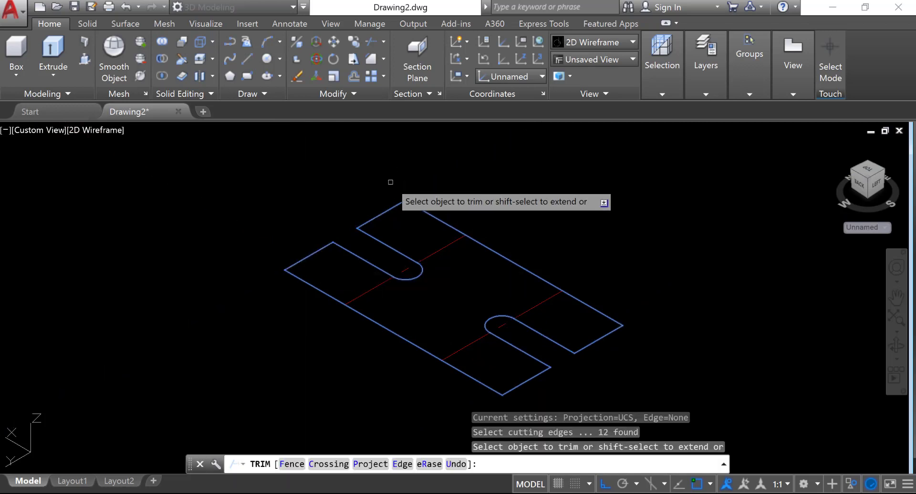
key(Return)
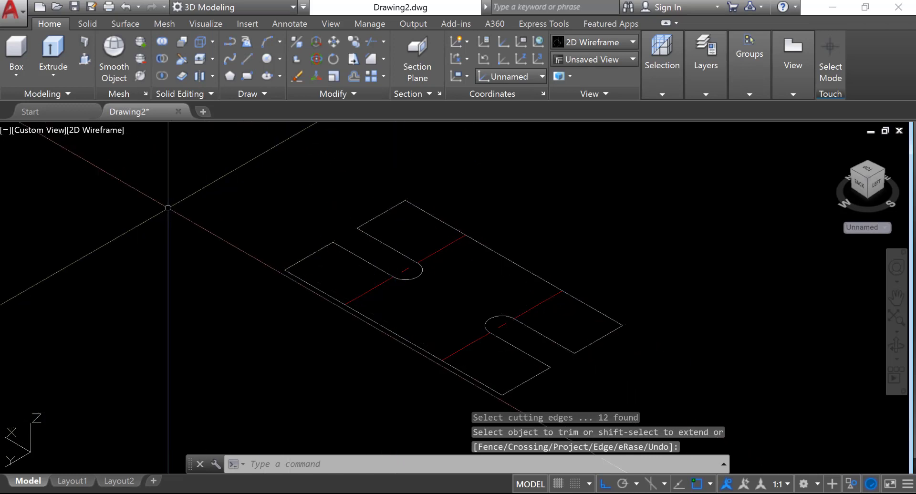
Join all the lines and arcs of the slotted plate outline into one closed polyline
click(168, 206)
click(759, 427)
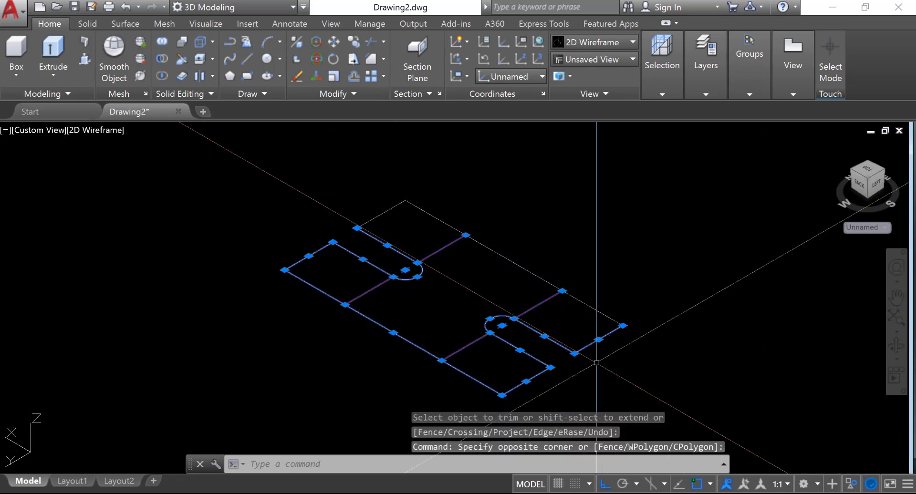
mouse_move(620, 346)
mouse_down()
mouse_move(364, 179)
mouse_move(266, 188)
mouse_move(306, 183)
mouse_up()
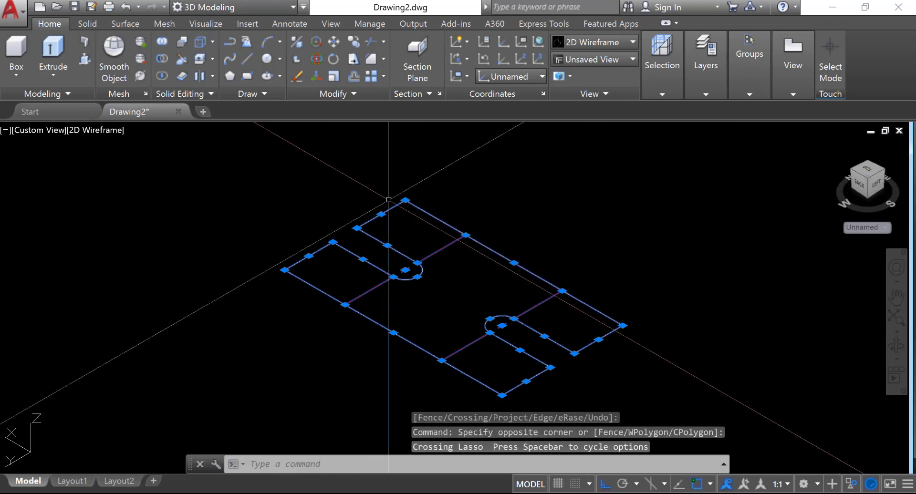
click(348, 95)
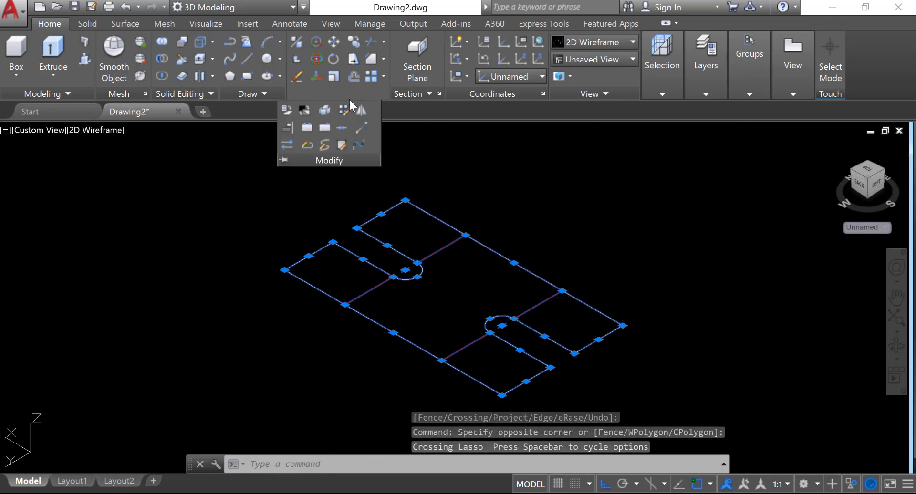
click(342, 126)
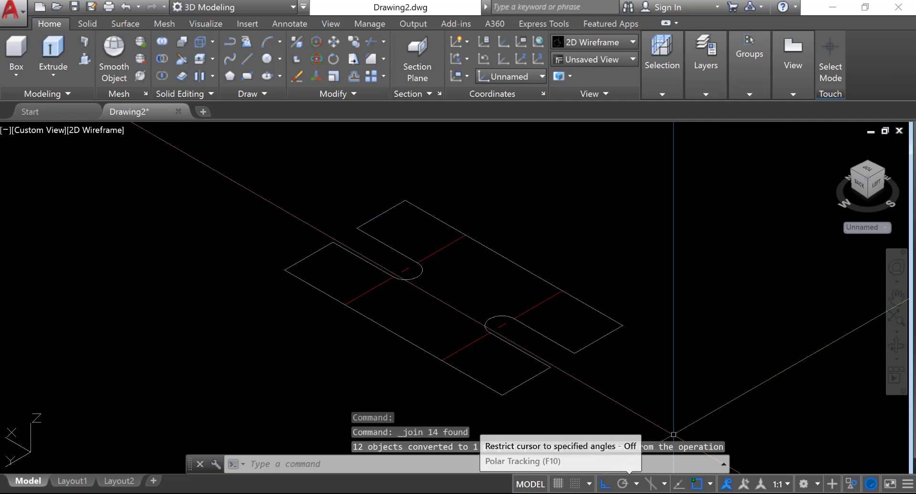
Check the corner chamfer in the reference image, and set up a multiple Chamfer with length 10 and angle 45
click(499, 493)
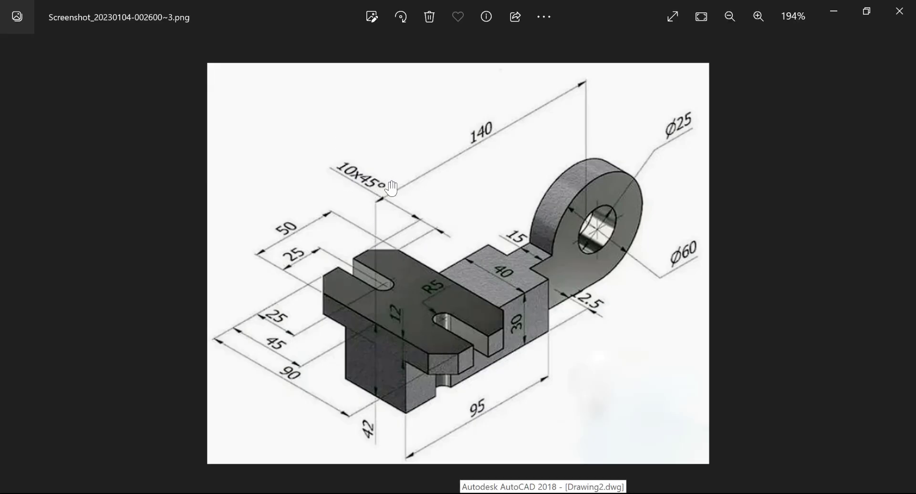
click(543, 493)
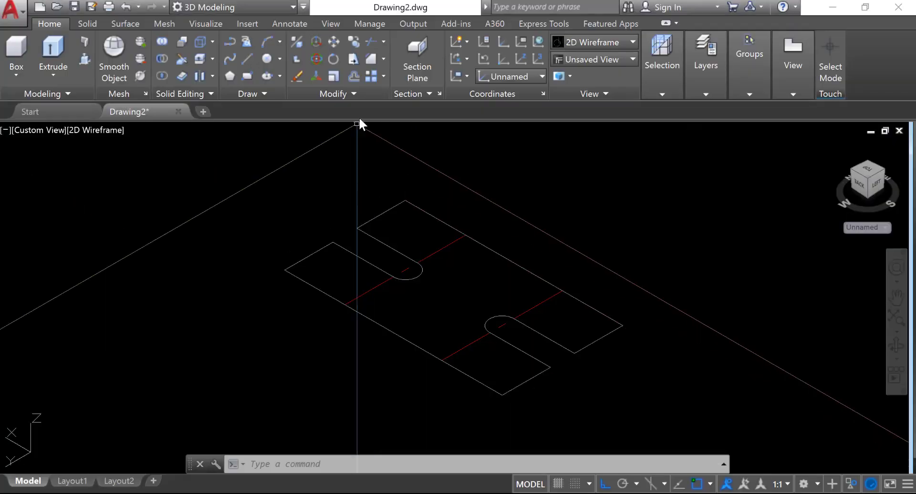
click(383, 59)
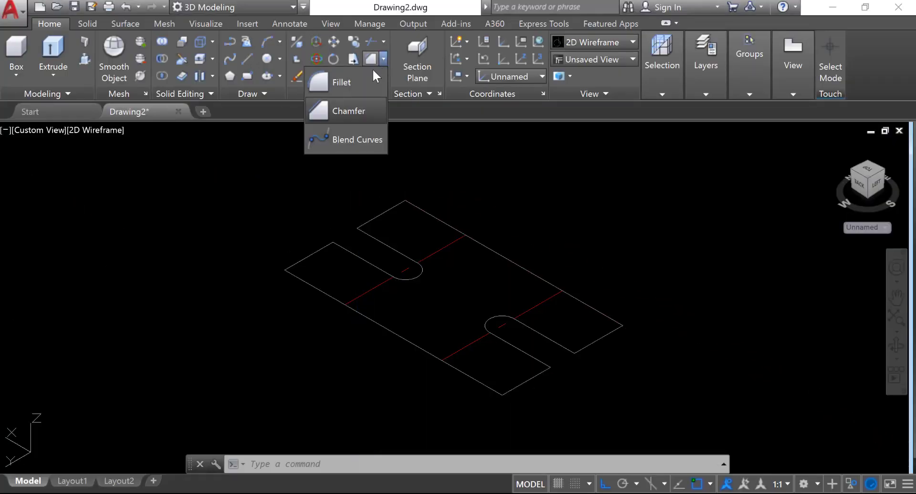
click(344, 107)
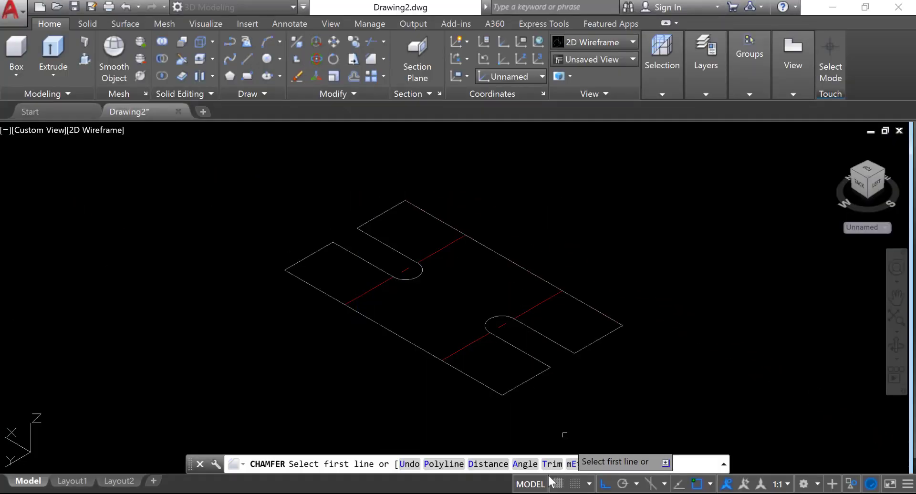
click(527, 465)
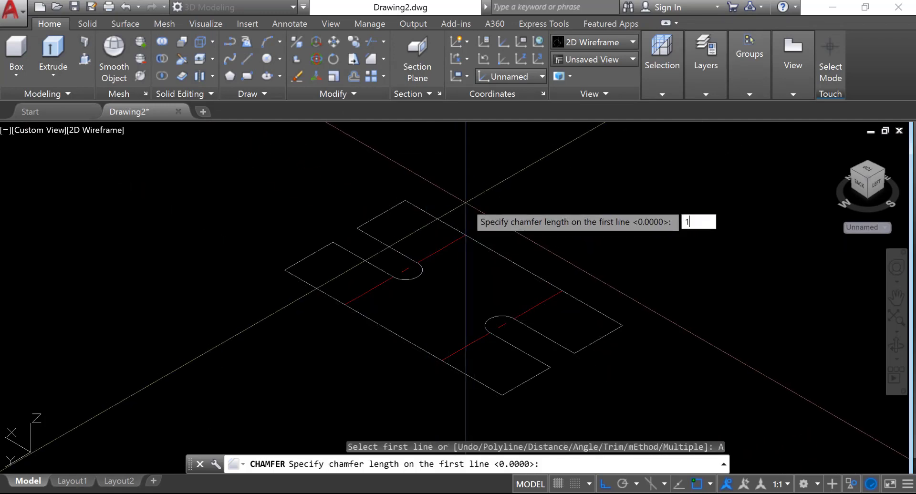
key(Return)
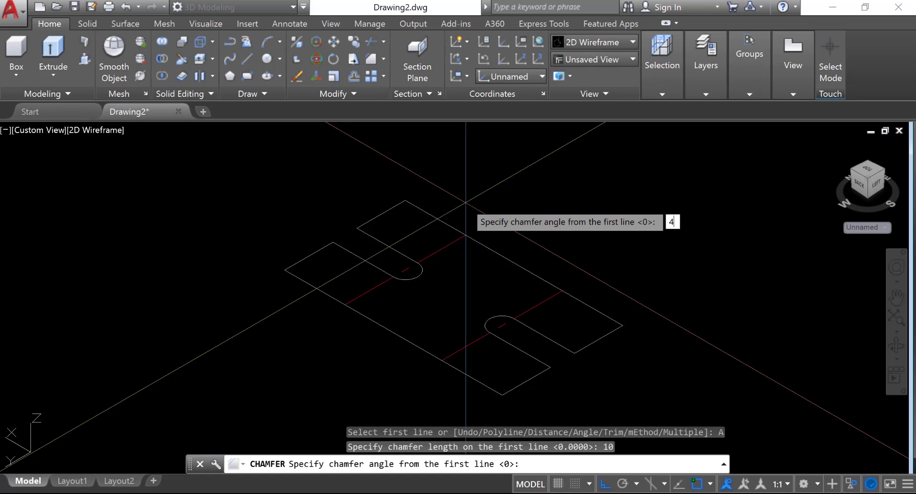
text(45)
key(Return)
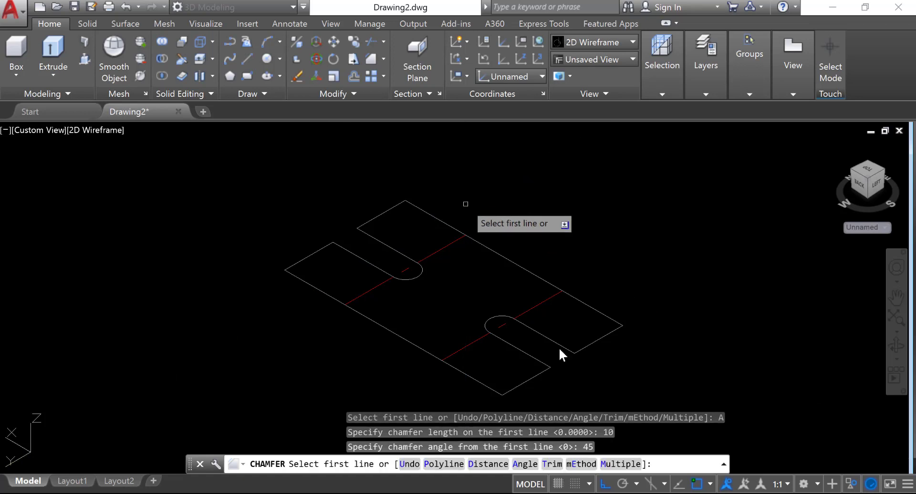
click(619, 465)
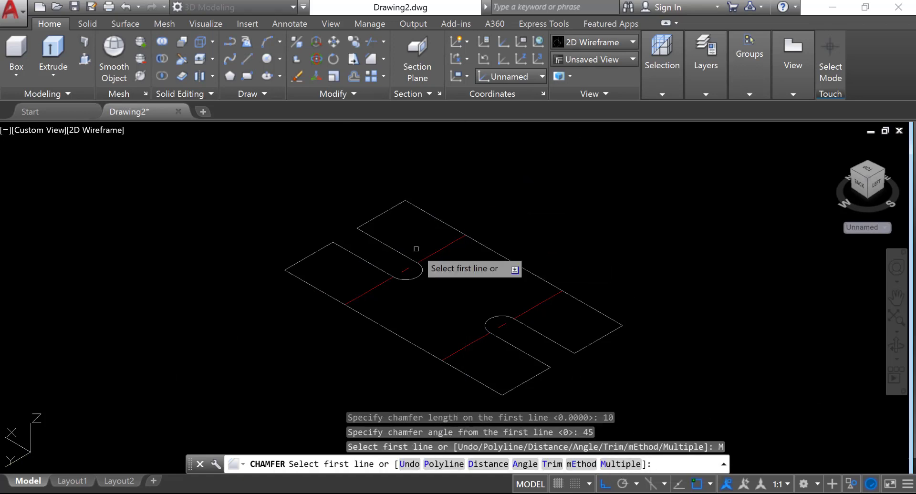
Chamfer all four outer corners of the slotted plate outline with the 10 by 45° setting
click(428, 211)
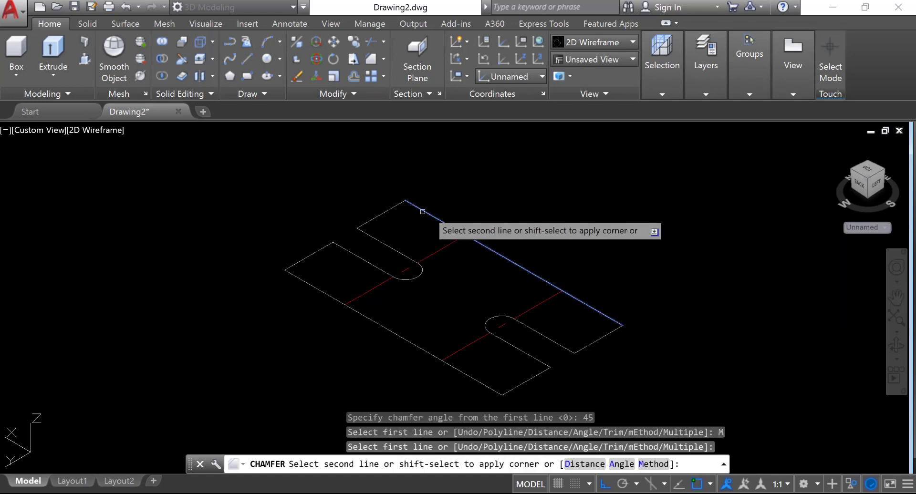
click(393, 209)
click(313, 252)
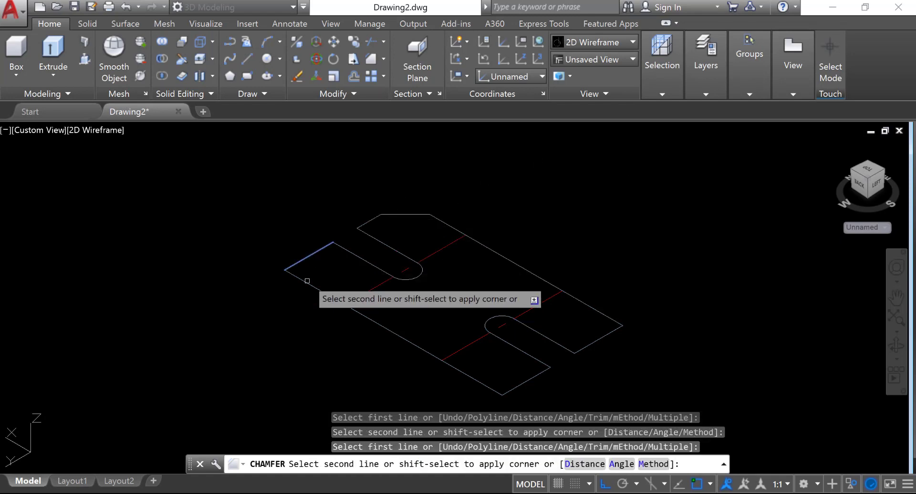
click(309, 282)
click(471, 377)
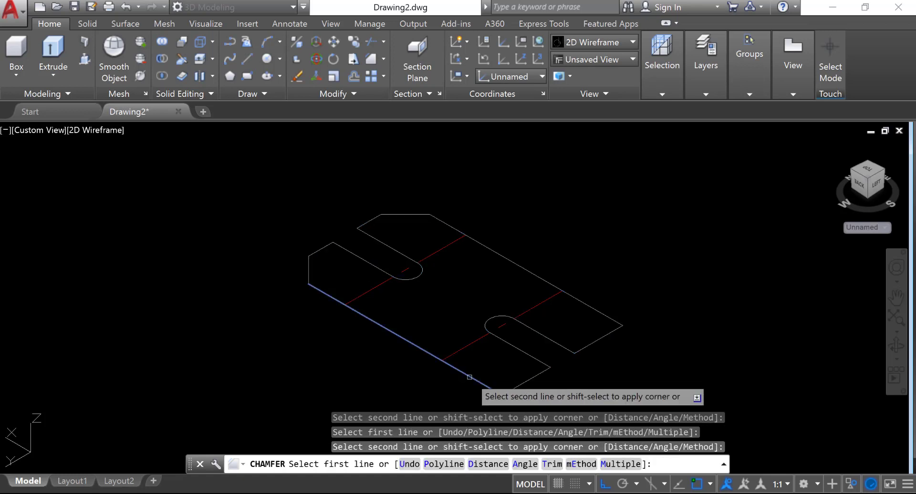
click(530, 376)
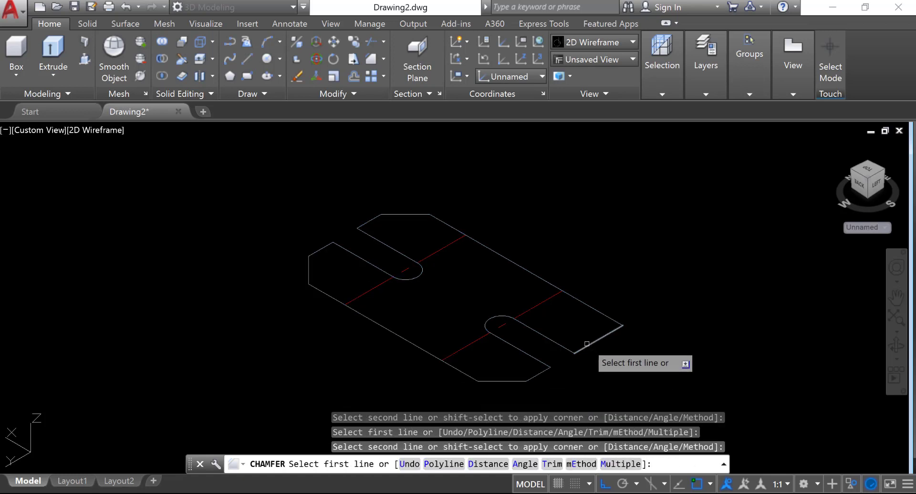
click(594, 310)
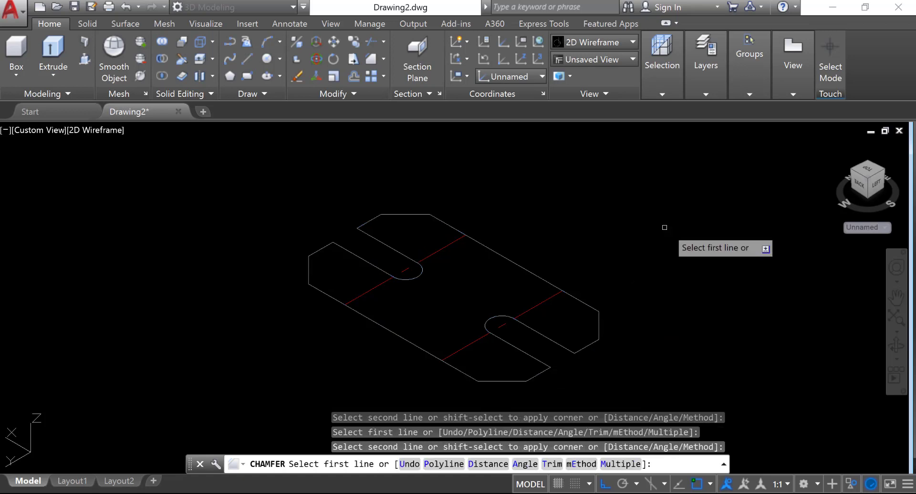
key(Escape)
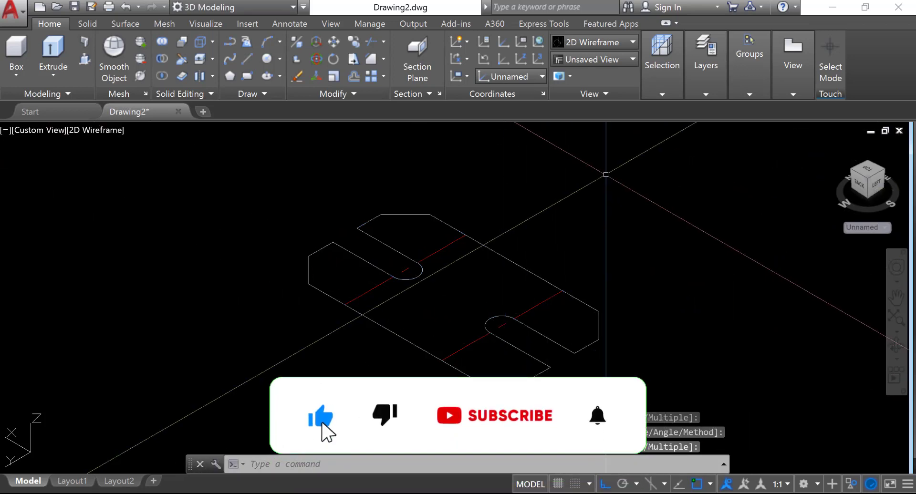
End object isolation to bring back the rest of the bracket, and make layer 0 the current layer
right_click(606, 175)
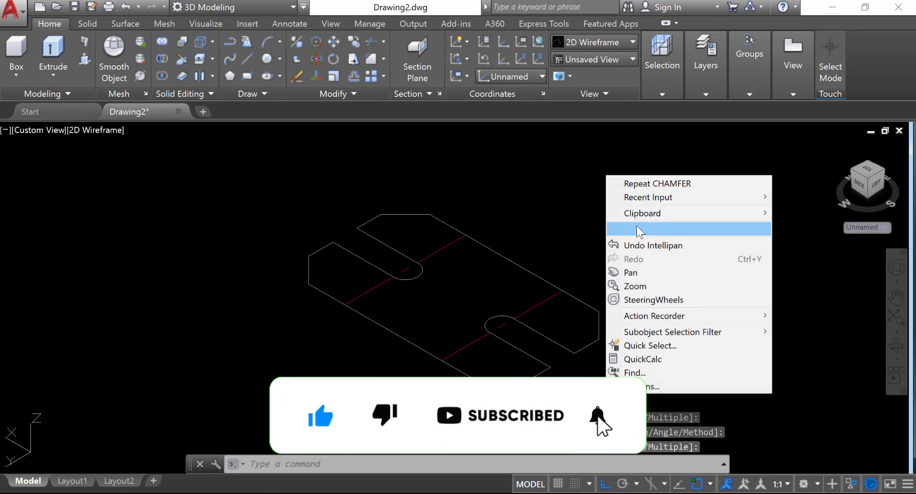
mouse_move(762, 230)
click(827, 257)
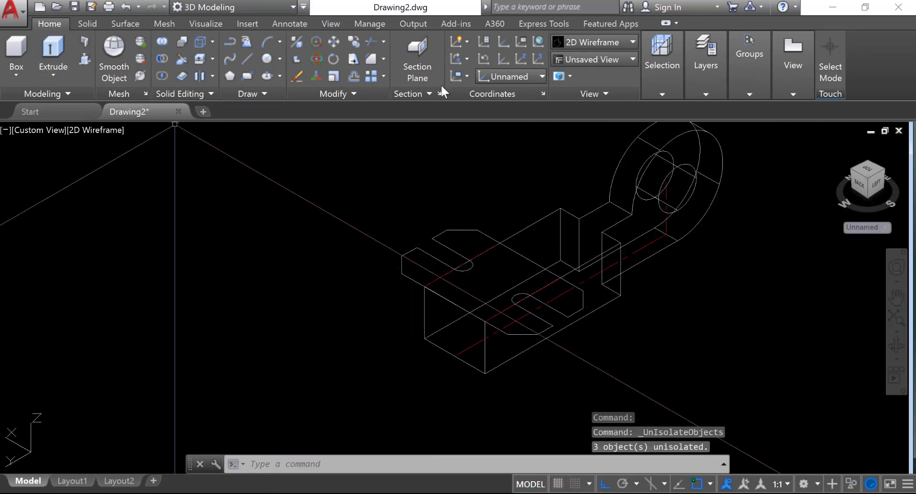
click(699, 70)
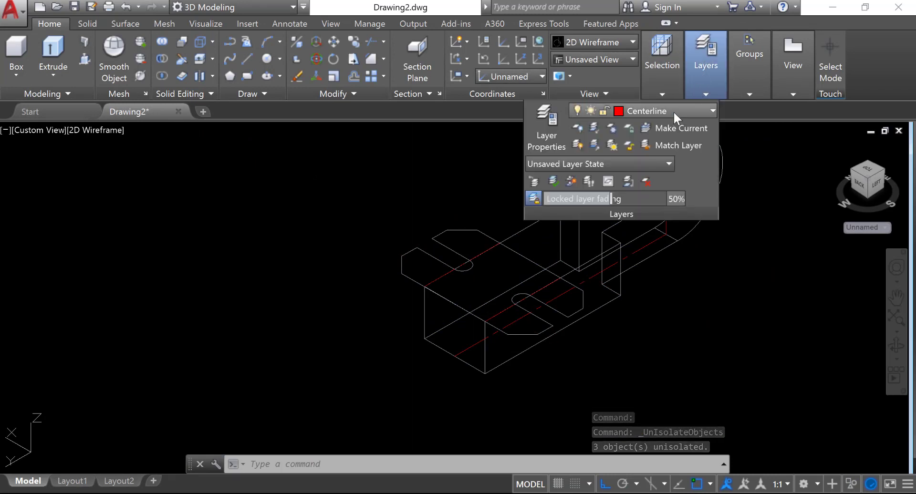
click(673, 111)
click(661, 129)
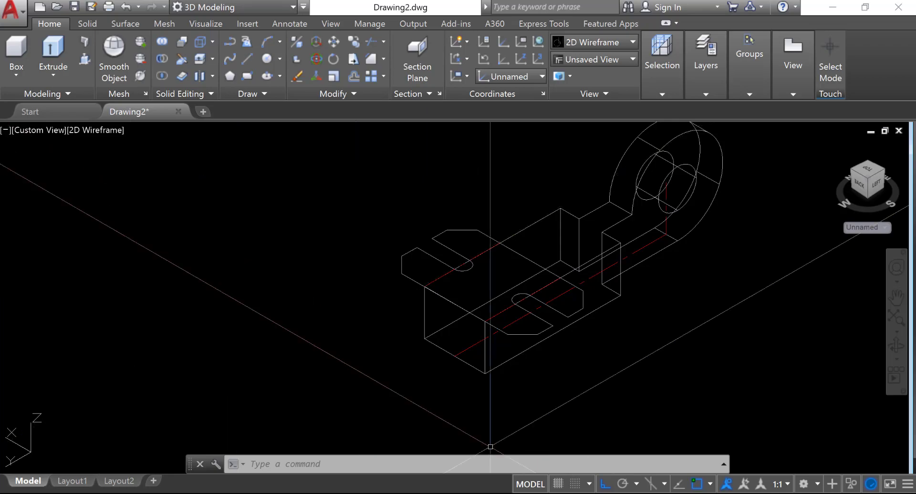
Check the plate thickness in the reference image and extrude the chamfered plate outline upward by 12
key(alt+Tab)
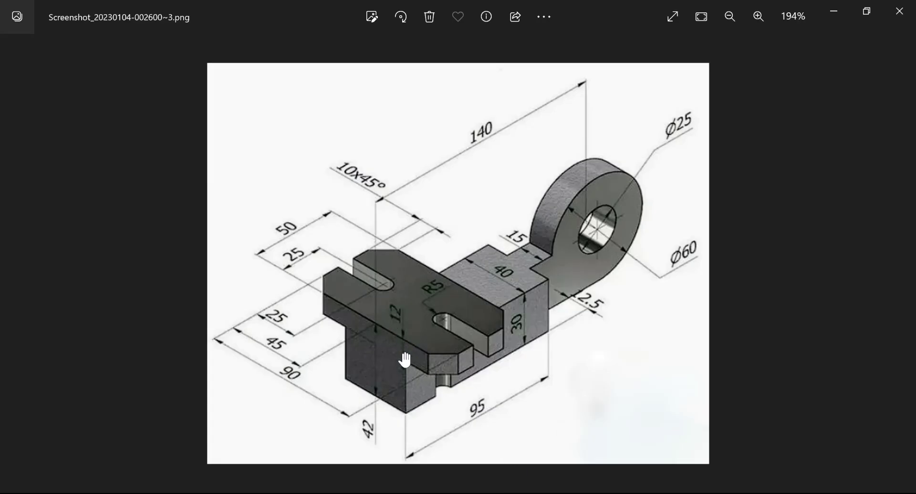
key(alt+Tab)
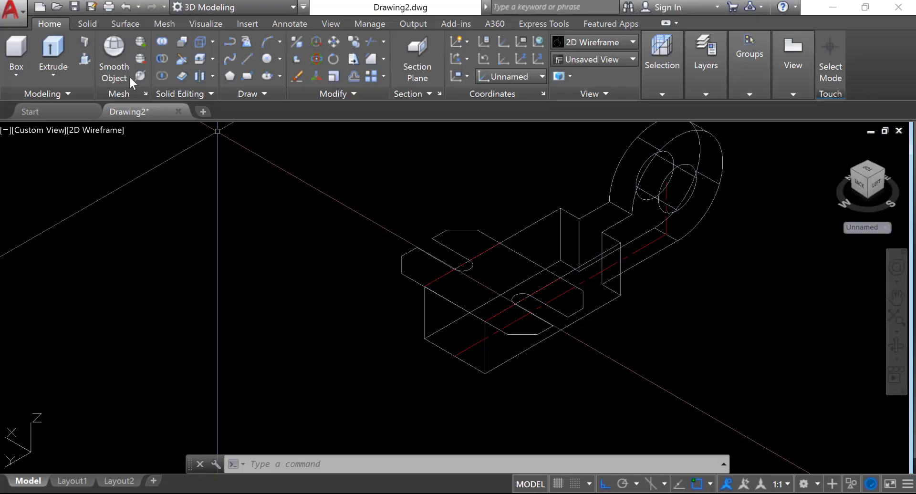
click(407, 274)
right_click(408, 276)
click(433, 285)
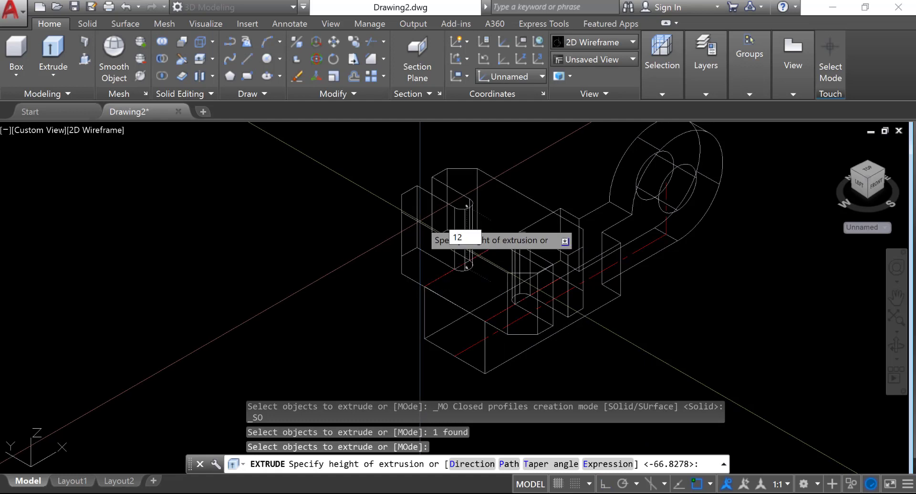
key(Return)
shift+middle_drag(419, 237, 602, 236)
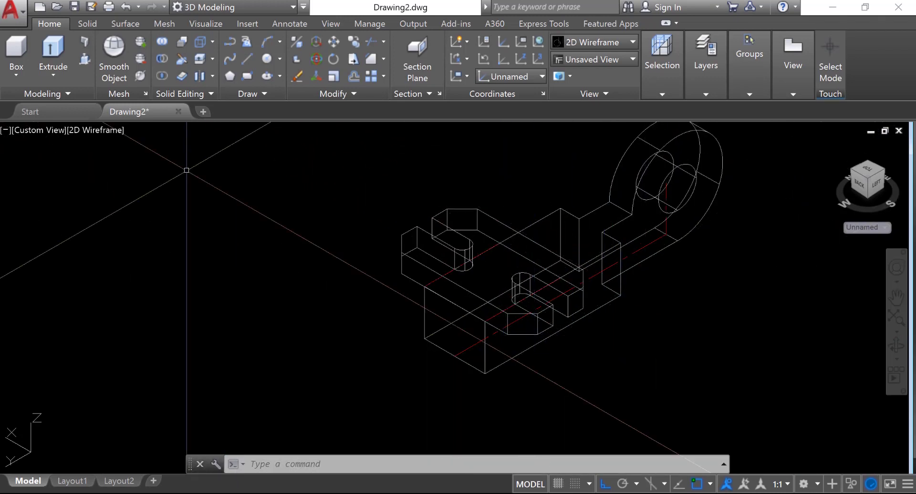
Inspect the bracket in the Shaded with edges style, compare it with the reference image, and return to 2D Wireframe
click(98, 131)
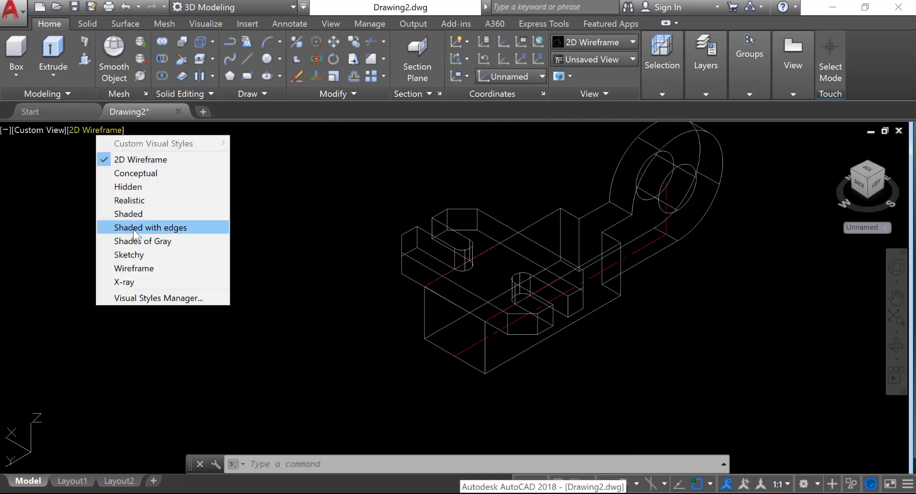
click(138, 232)
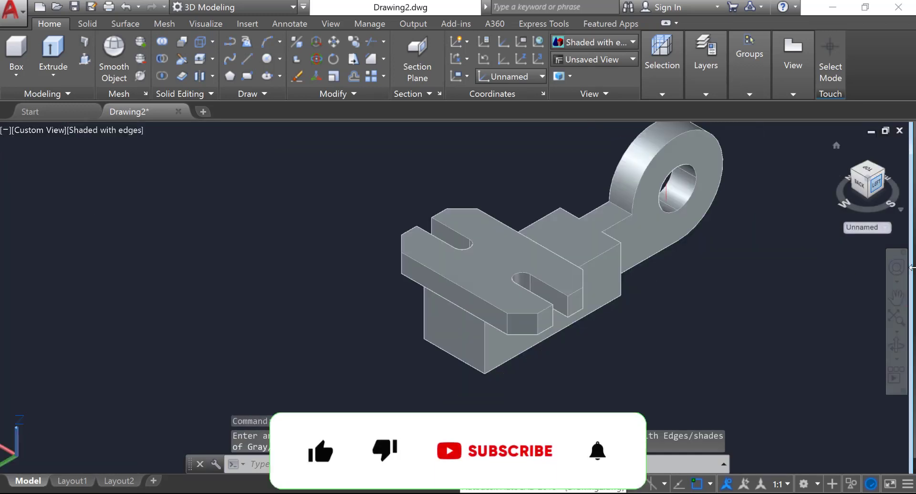
mouse_move(481, 237)
shift+middle_down()
mouse_move(469, 178)
mouse_move(510, 144)
mouse_move(553, 163)
mouse_move(675, 172)
mouse_move(706, 205)
mouse_move(694, 246)
mouse_move(678, 258)
mouse_move(649, 207)
mouse_move(671, 178)
mouse_move(628, 246)
mouse_move(477, 274)
mouse_move(475, 299)
mouse_move(491, 315)
mouse_move(565, 288)
shift+middle_up()
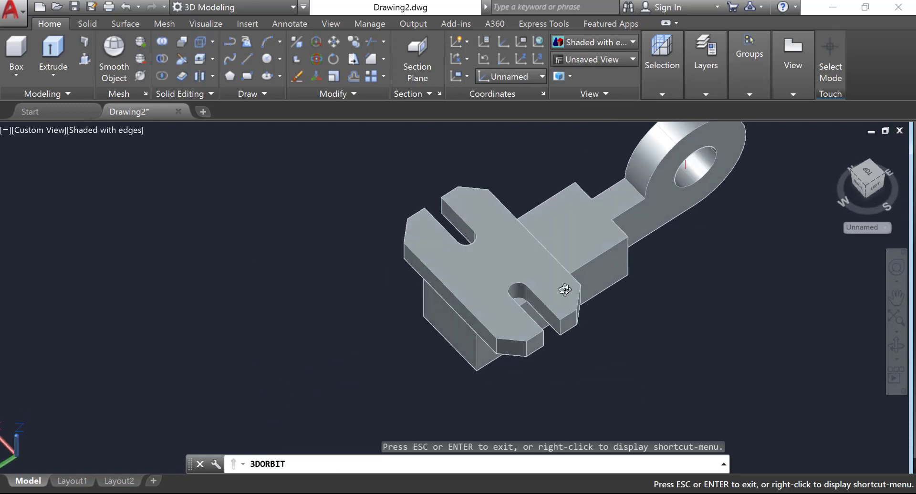
right_click(566, 67)
click(601, 73)
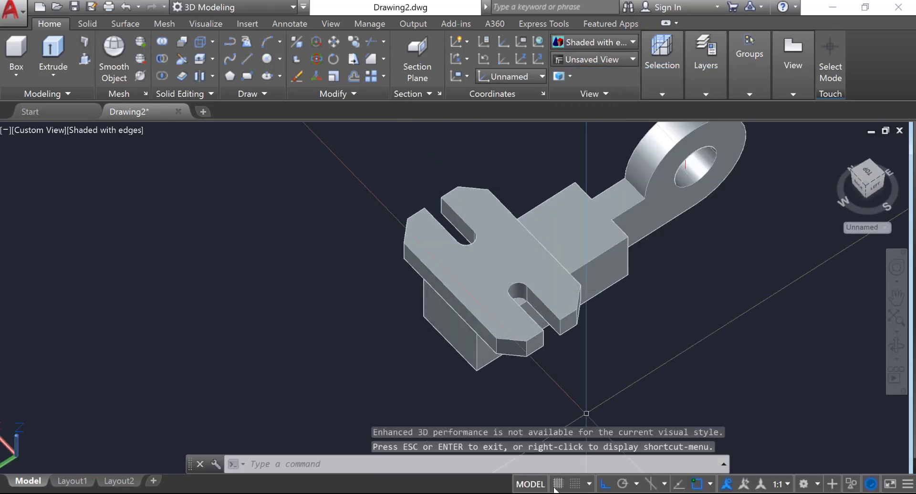
key(alt+Tab)
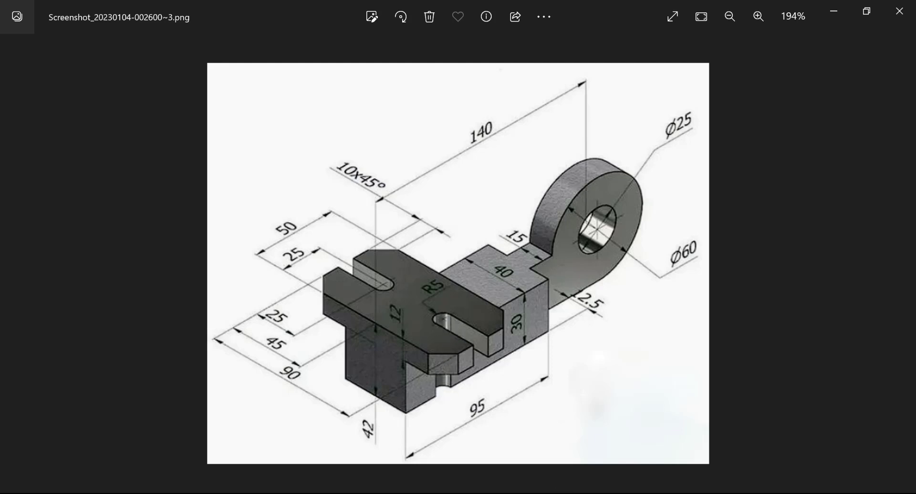
key(alt+Tab)
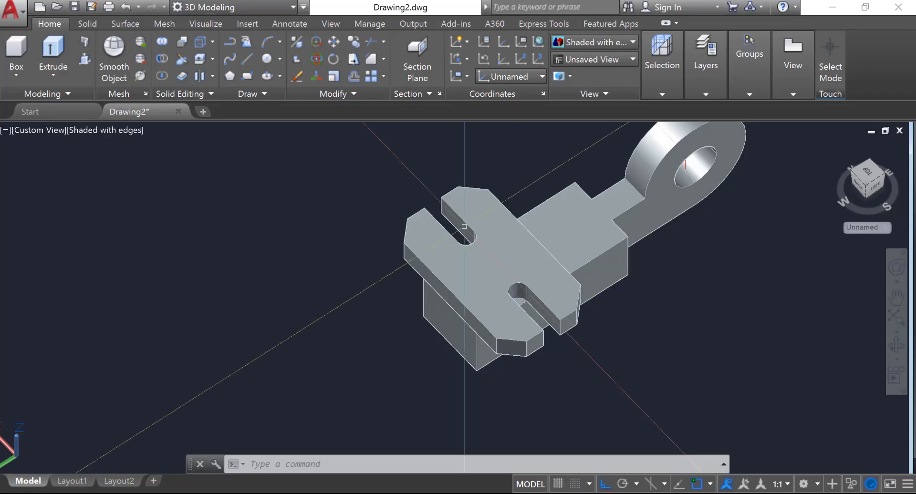
click(118, 129)
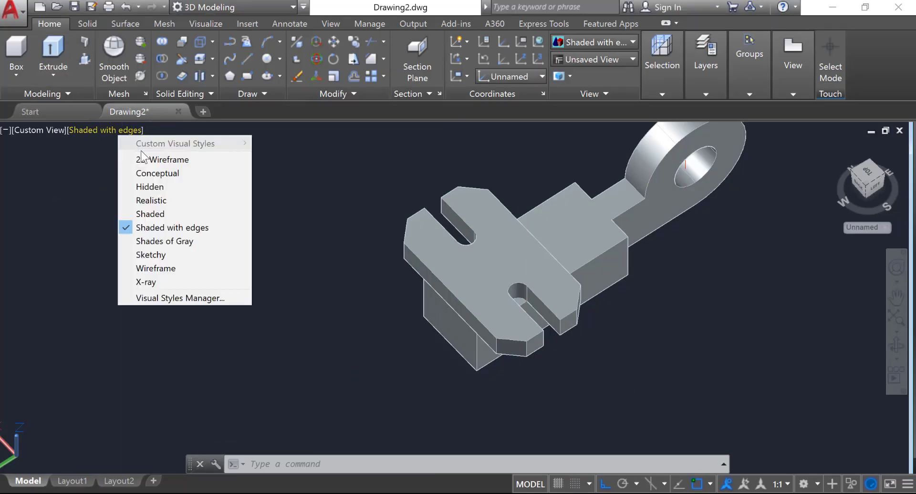
click(190, 161)
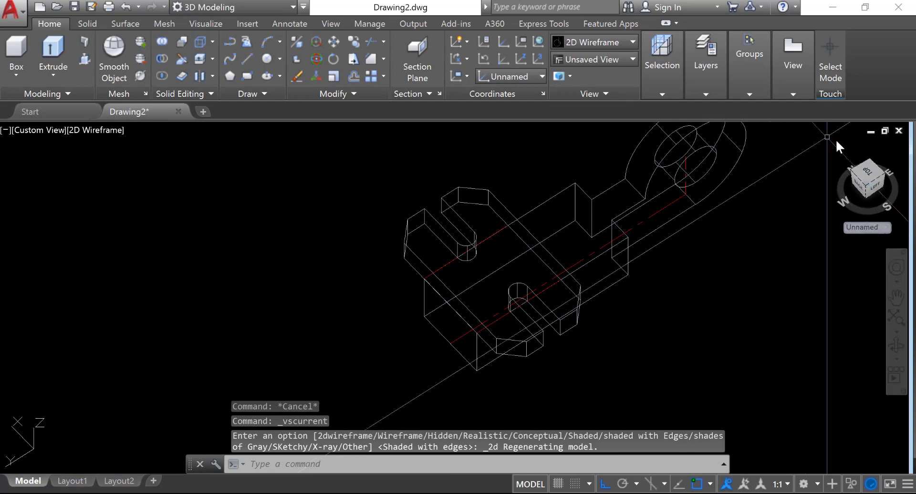
click(837, 145)
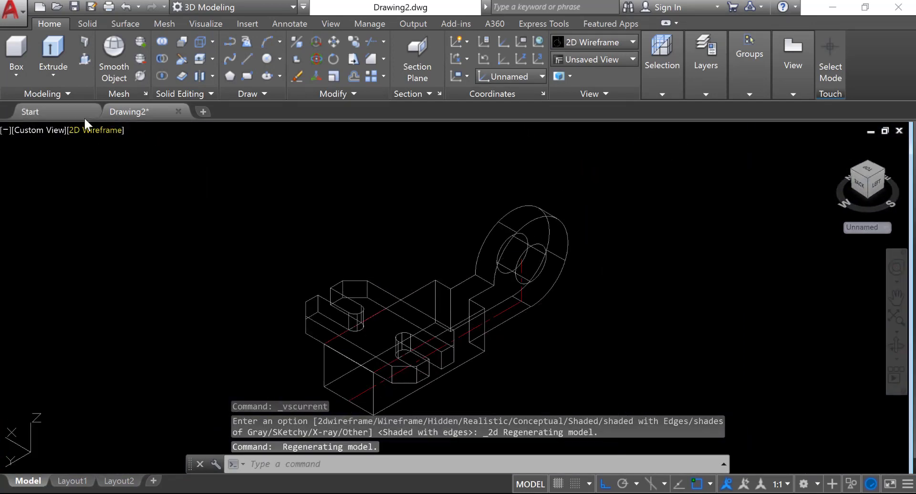
Union the slotted top plate with the bracket body into one solid
click(166, 42)
click(316, 319)
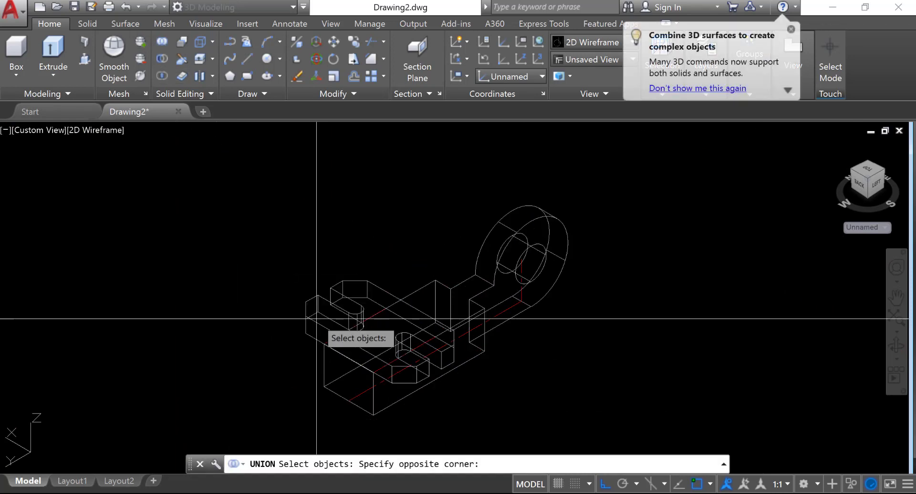
click(323, 330)
click(329, 329)
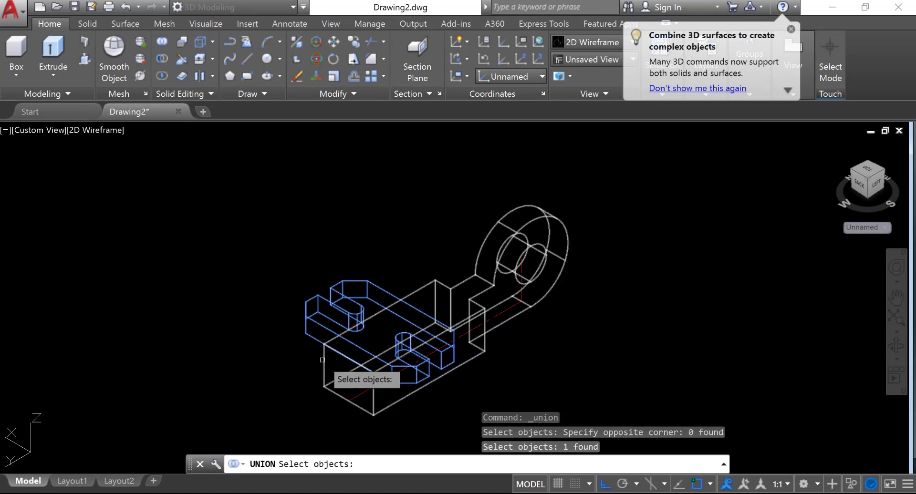
click(325, 360)
key(Return)
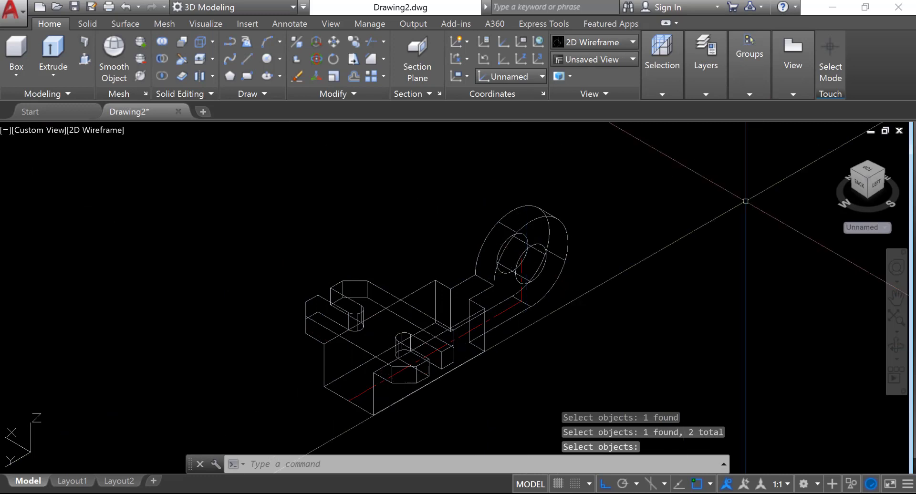
click(896, 346)
drag(445, 250, 584, 312)
right_click(787, 226)
click(769, 232)
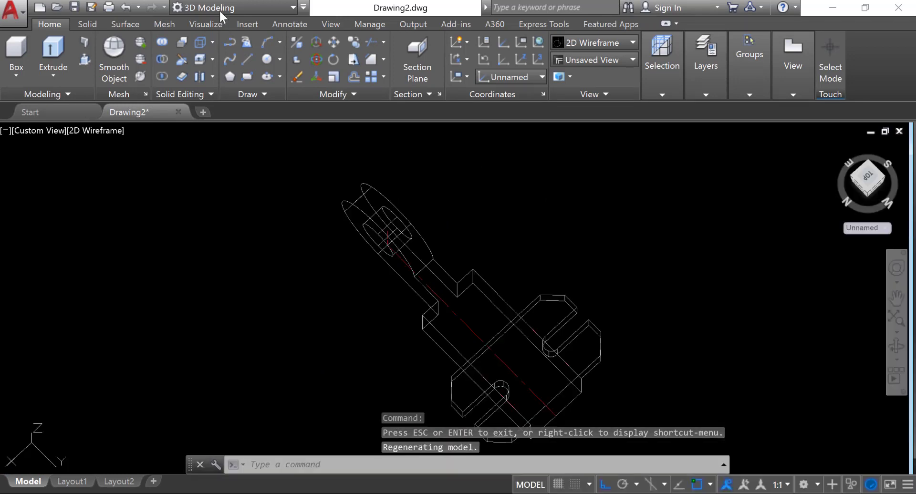
click(279, 57)
click(254, 81)
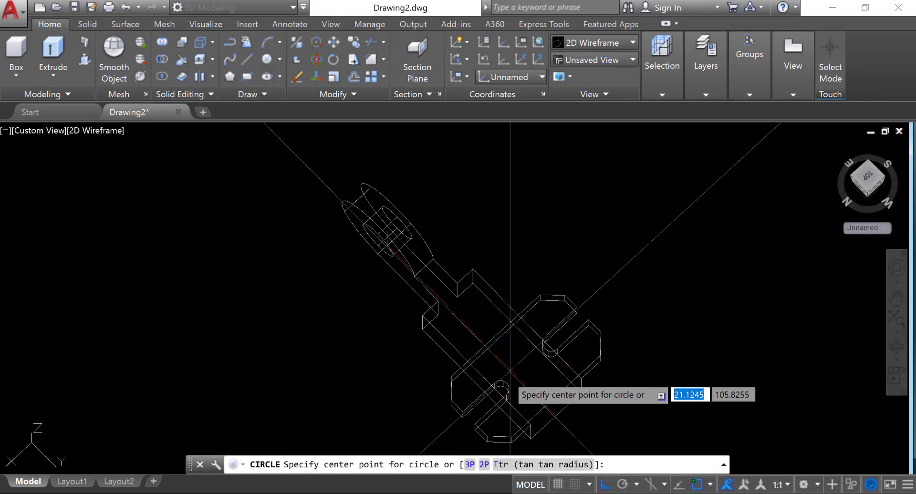
scroll(552, 350, up, 6)
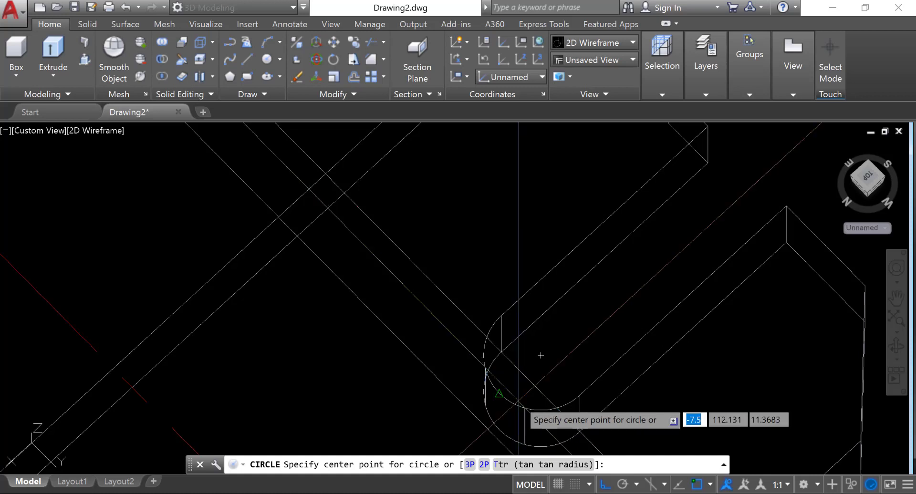
click(540, 355)
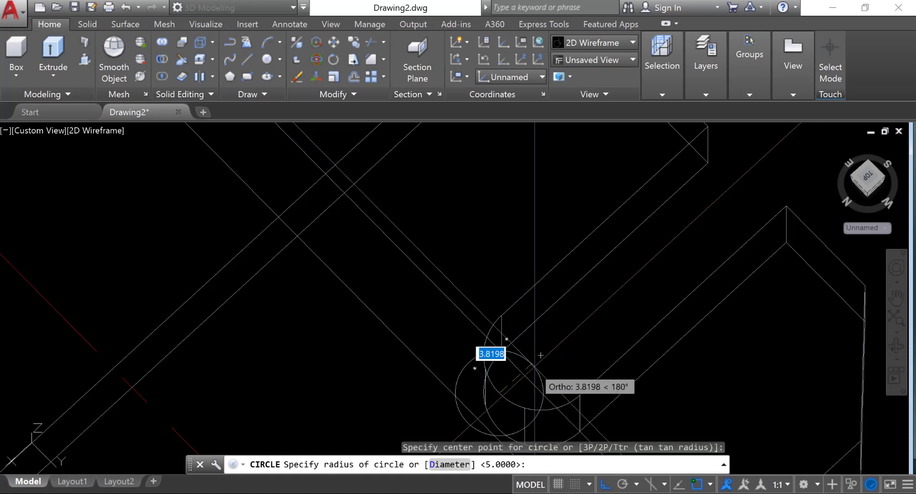
key(Escape)
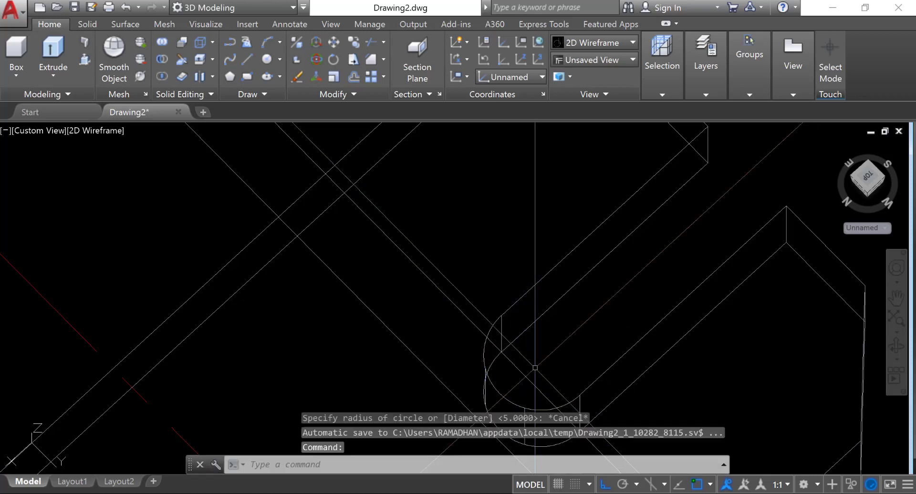
Turn Dynamic UCS off and draw a radius 5 circle at the centre of one slot's end arc on the plate's top face
key(F6)
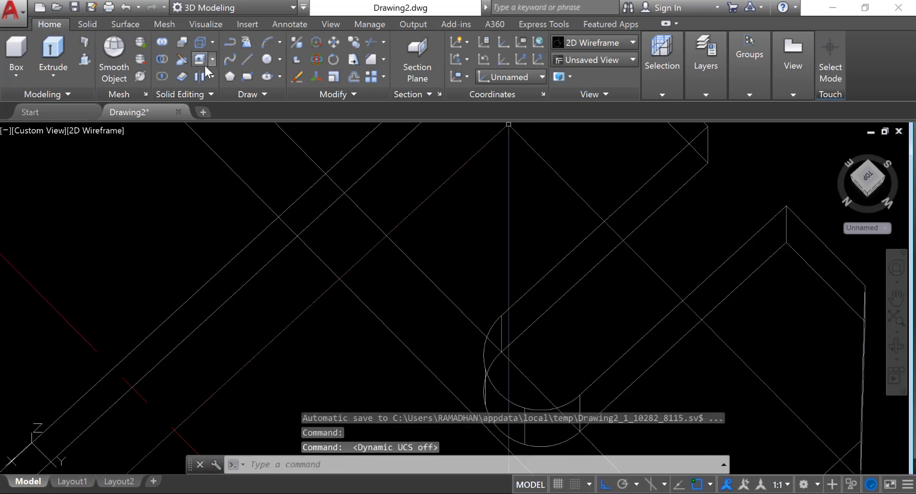
click(266, 60)
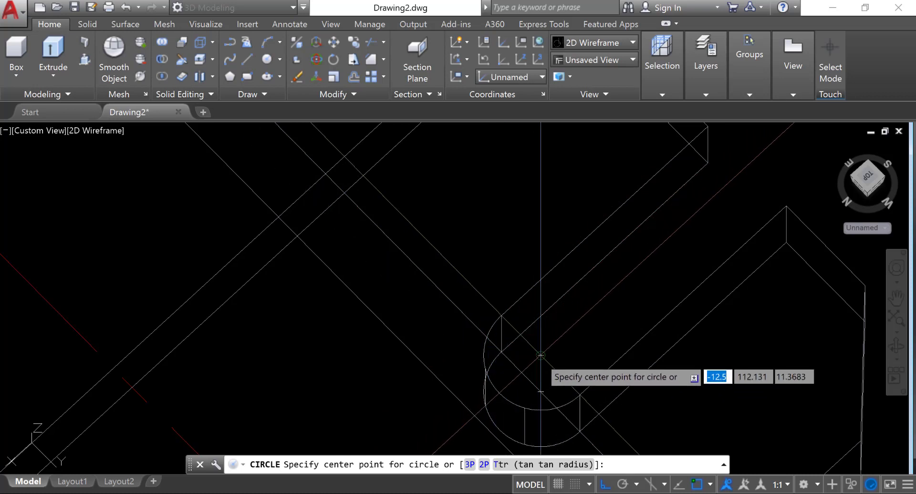
click(541, 356)
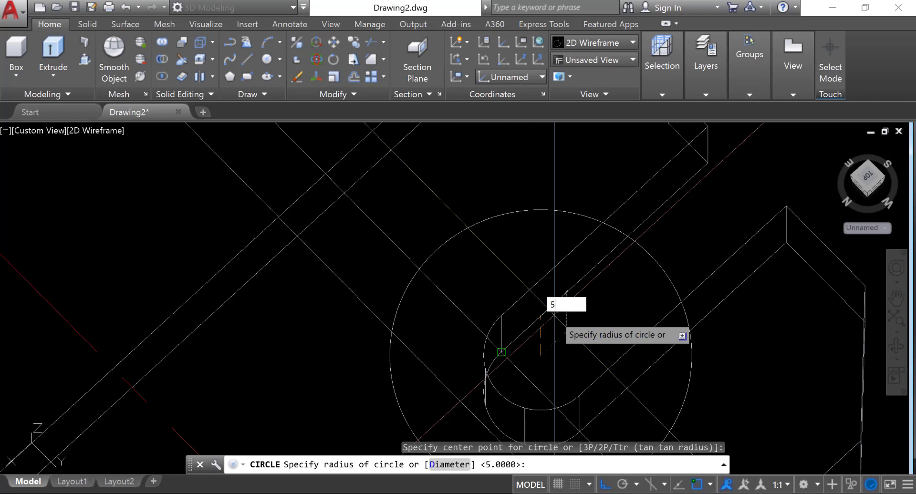
key(Return)
scroll(764, 210, down, 2)
middle_drag(765, 208, 717, 235)
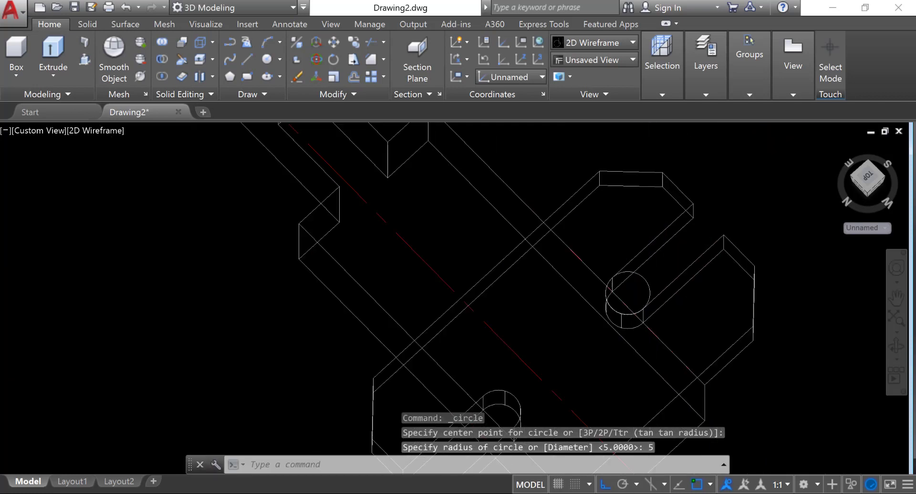
Copy the radius 5 circle from its centre to the centre of the opposite slot's end arc on the plate's top face
scroll(637, 284, down, 2)
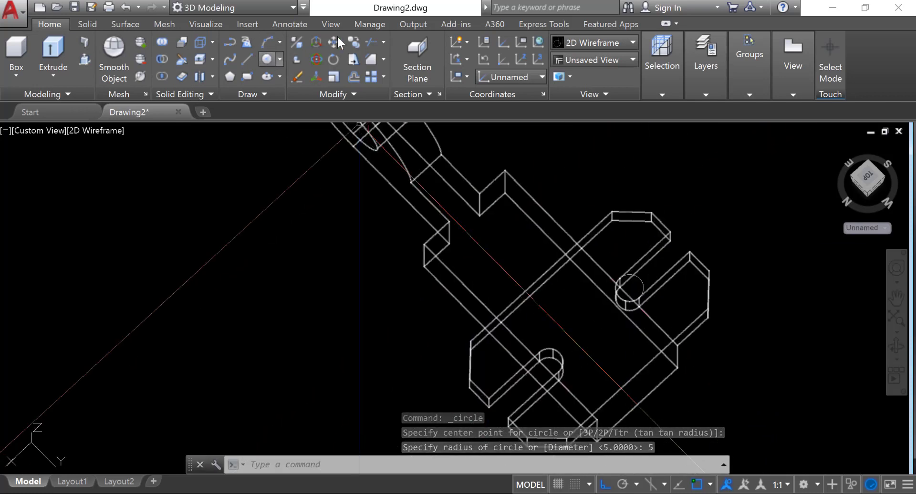
click(353, 43)
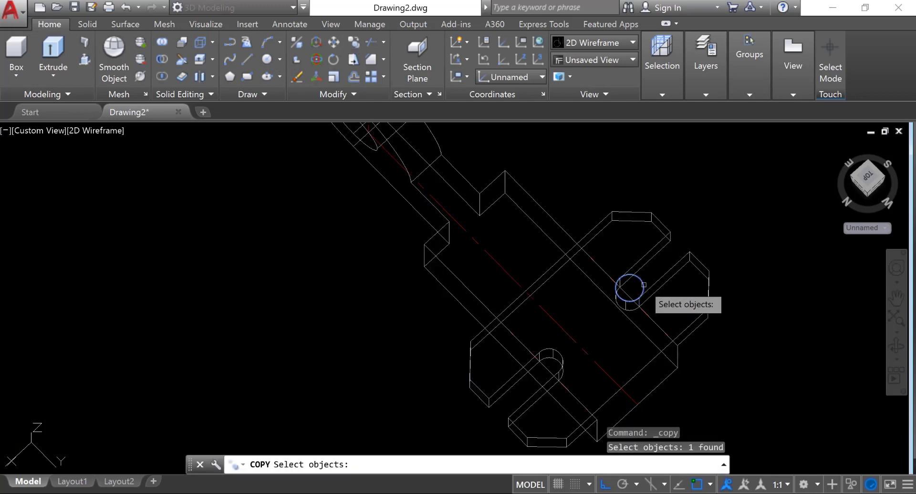
key(Return)
click(630, 288)
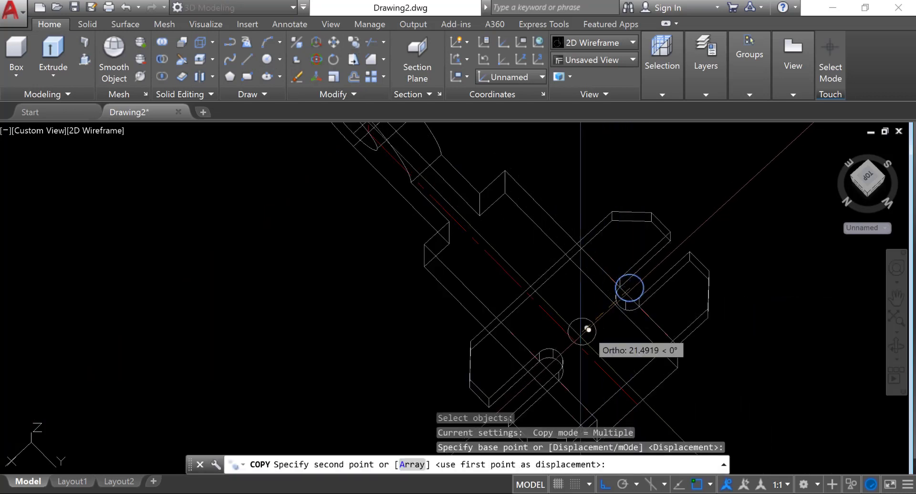
scroll(547, 359, up, 5)
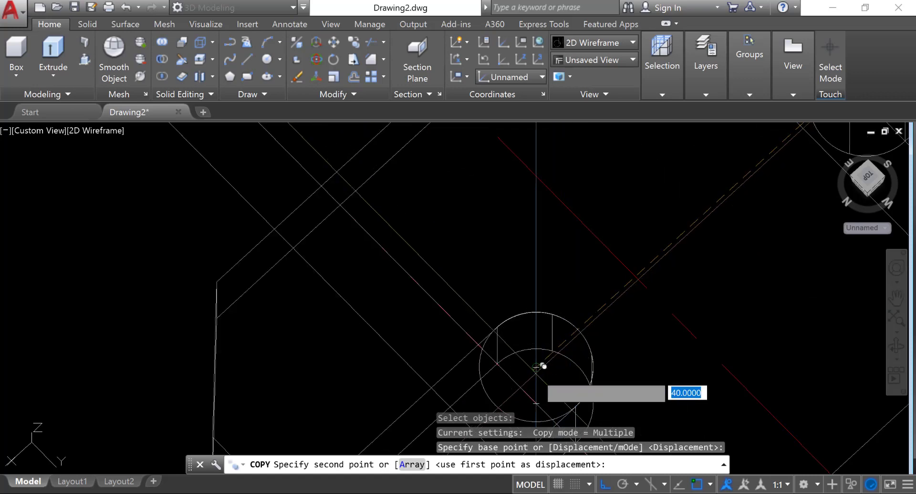
click(543, 363)
scroll(645, 258, down, 2)
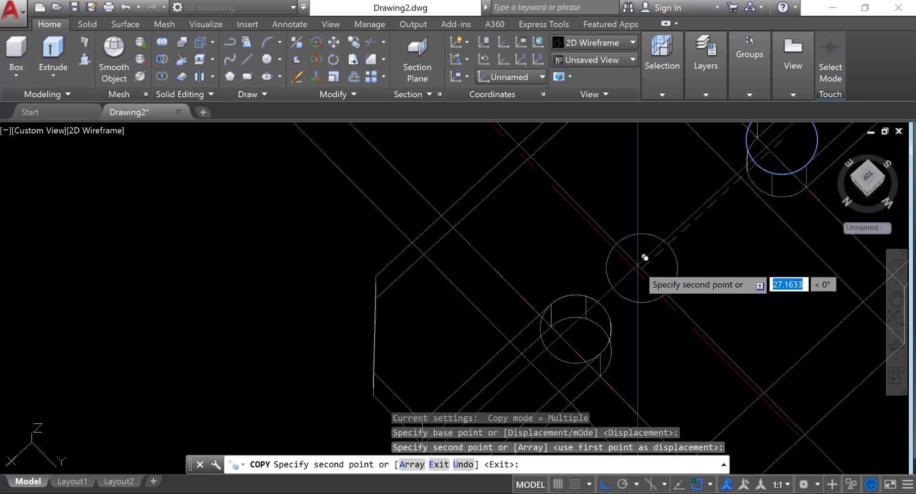
right_click(645, 258)
click(658, 268)
scroll(621, 262, down, 3)
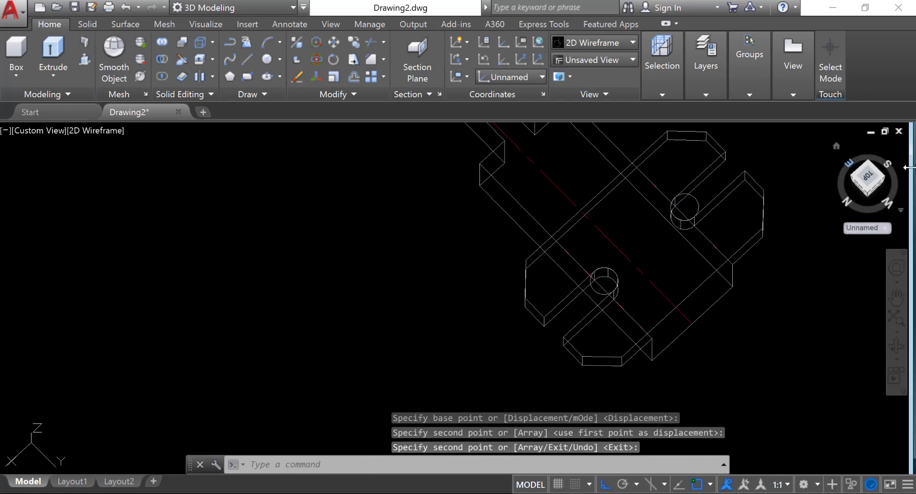
Extrude both radius 5 slot circles downward about 130, well past the underside of the bracket
click(836, 146)
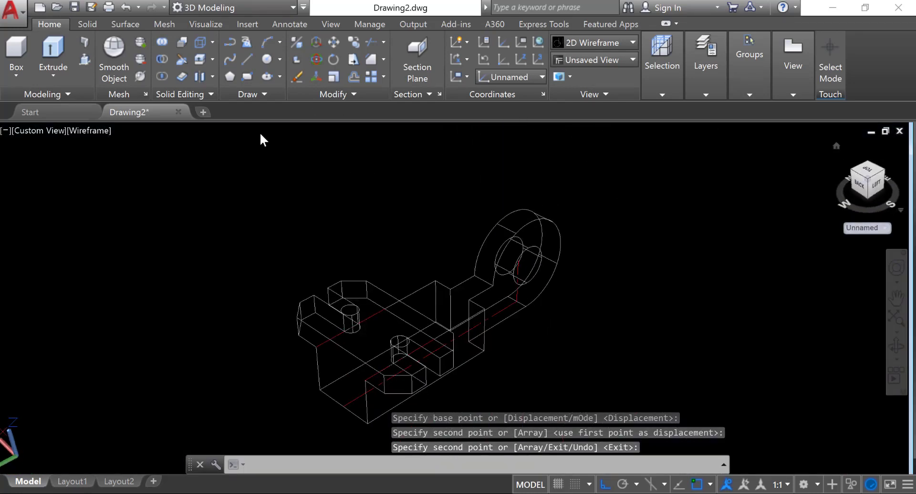
click(45, 50)
click(406, 334)
click(357, 305)
right_click(348, 299)
click(360, 309)
middle_drag(361, 310, 324, 139)
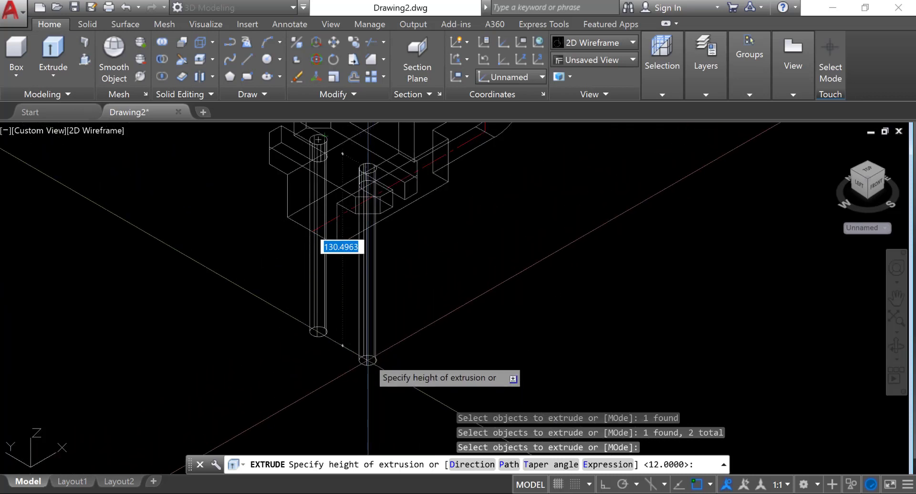
click(368, 368)
middle_drag(463, 280, 460, 311)
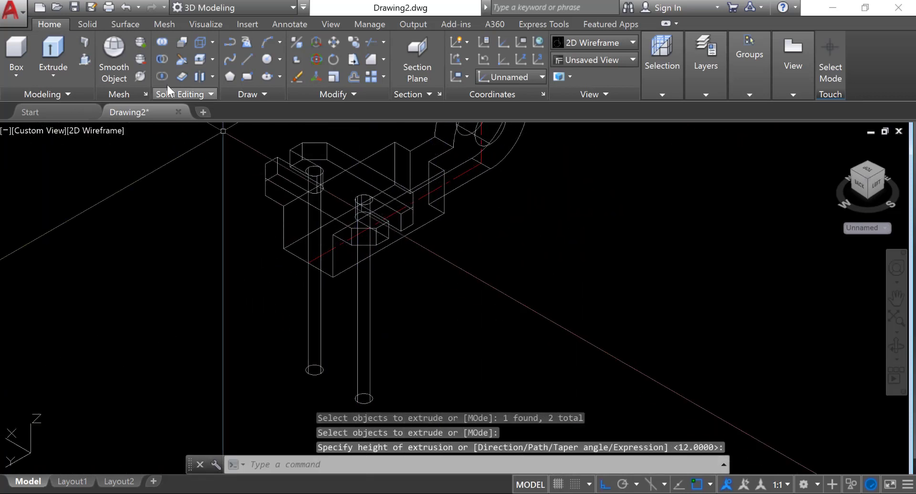
Subtract the two long cylinders from the bracket solid to continue the slot ends down through the body
click(161, 59)
middle_drag(431, 204, 483, 262)
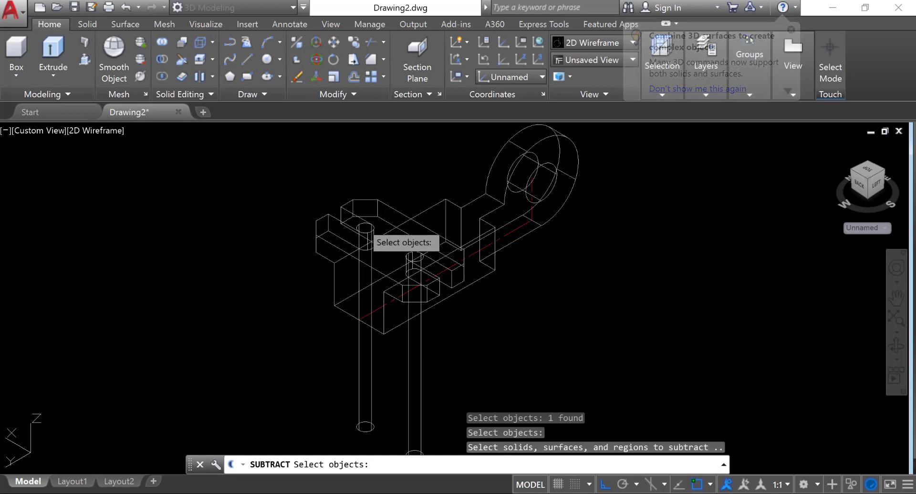
click(364, 226)
click(412, 257)
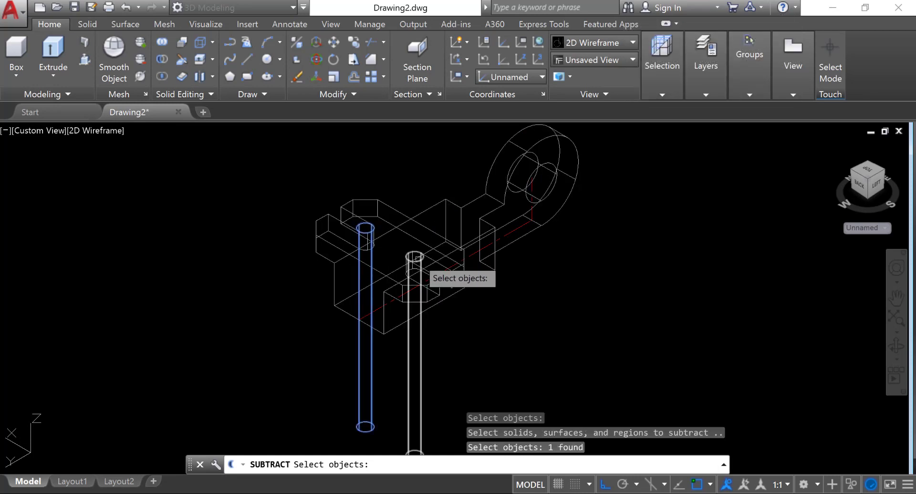
key(Return)
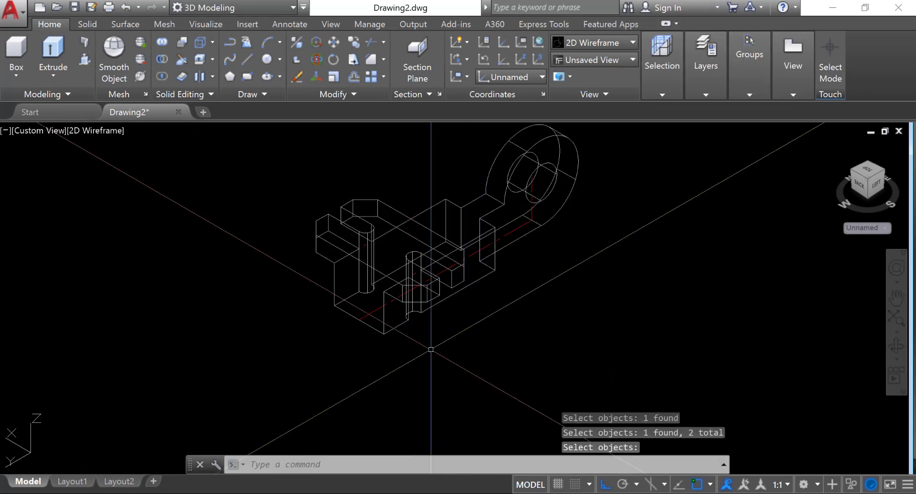
Check the bracket against the reference image and set the visual style to Shades of Gray
key(alt+Tab)
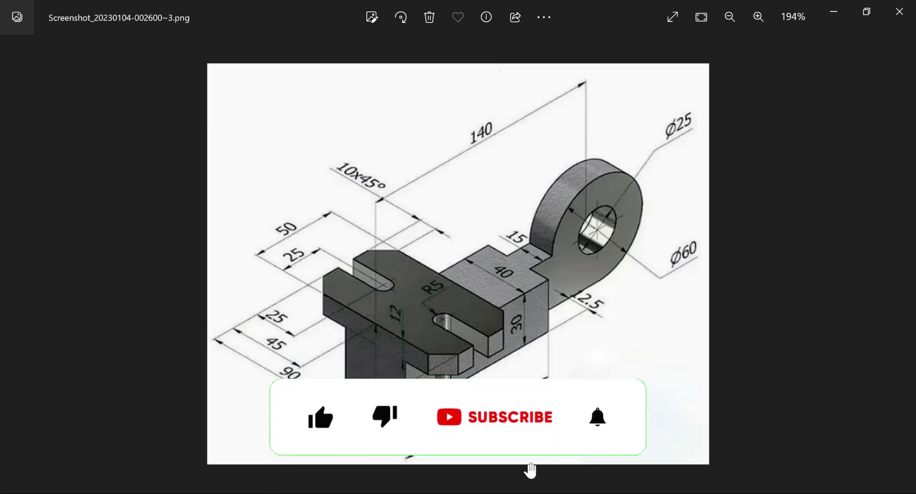
key(alt+Tab)
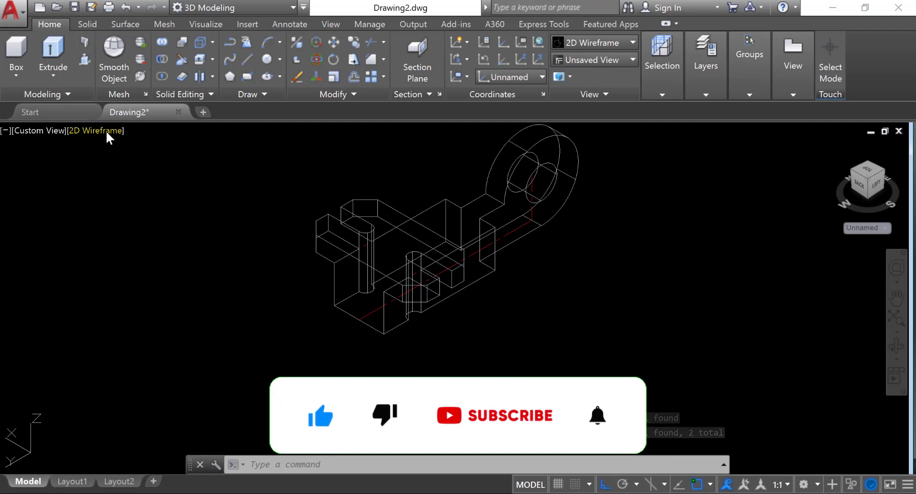
click(107, 134)
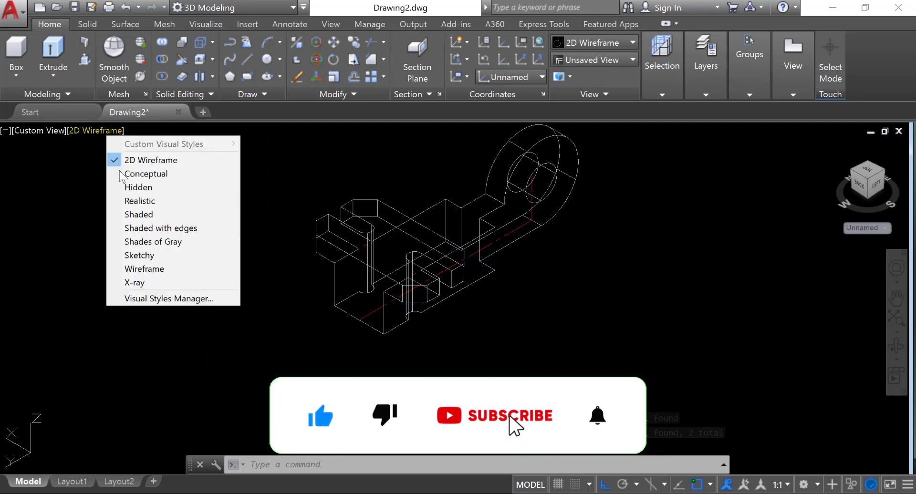
click(156, 242)
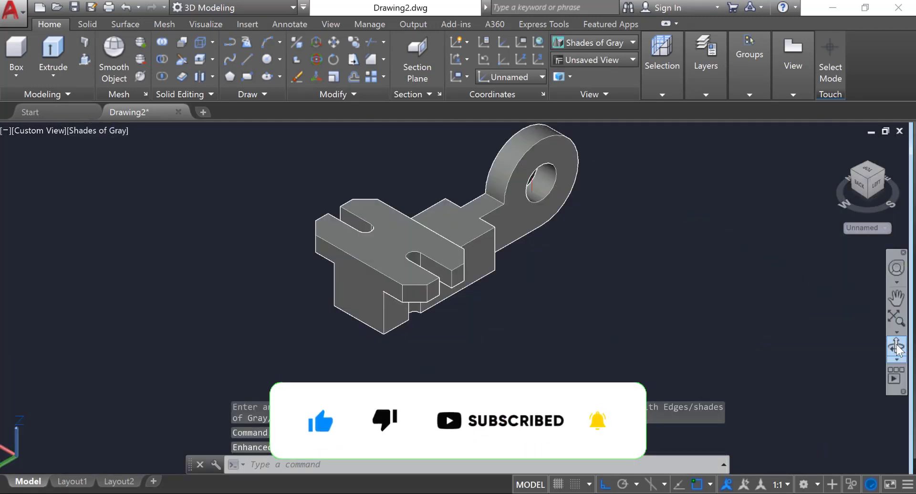
Examine the shaded bracket from several angles, including the slotted plate, the rounded cuts in the body and the ring end
click(897, 347)
mouse_move(558, 250)
mouse_down()
mouse_move(489, 182)
mouse_move(515, 143)
mouse_move(580, 156)
mouse_move(677, 155)
mouse_move(718, 209)
mouse_move(579, 268)
mouse_move(477, 214)
mouse_up()
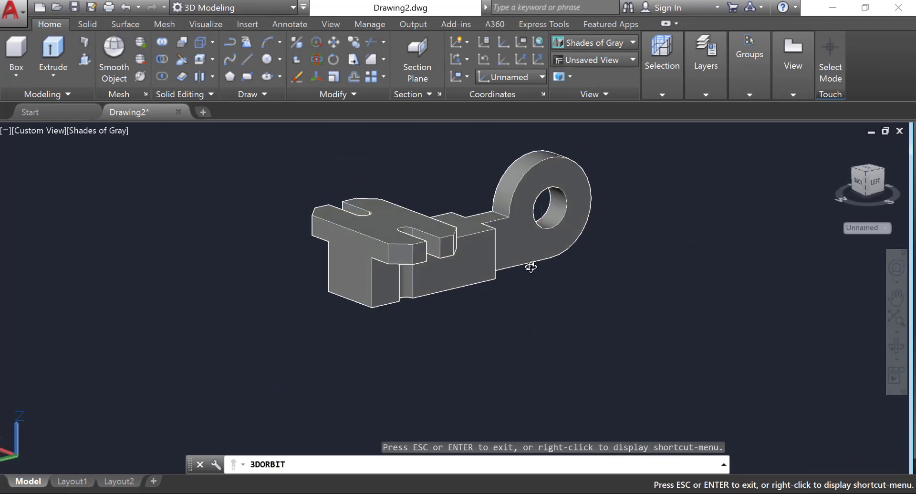
mouse_move(531, 267)
mouse_down()
mouse_move(492, 212)
mouse_move(517, 291)
mouse_move(486, 266)
mouse_move(534, 228)
mouse_move(437, 260)
mouse_move(464, 311)
mouse_up()
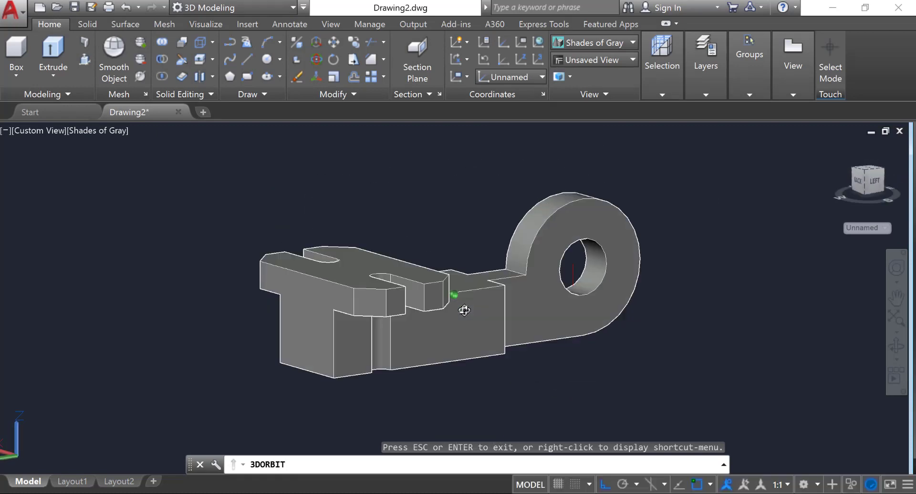
mouse_move(415, 294)
mouse_down()
mouse_move(374, 297)
mouse_move(431, 252)
mouse_move(383, 233)
mouse_move(455, 292)
mouse_move(491, 379)
mouse_move(419, 335)
mouse_move(469, 268)
mouse_move(422, 289)
mouse_move(447, 249)
mouse_move(392, 260)
mouse_up()
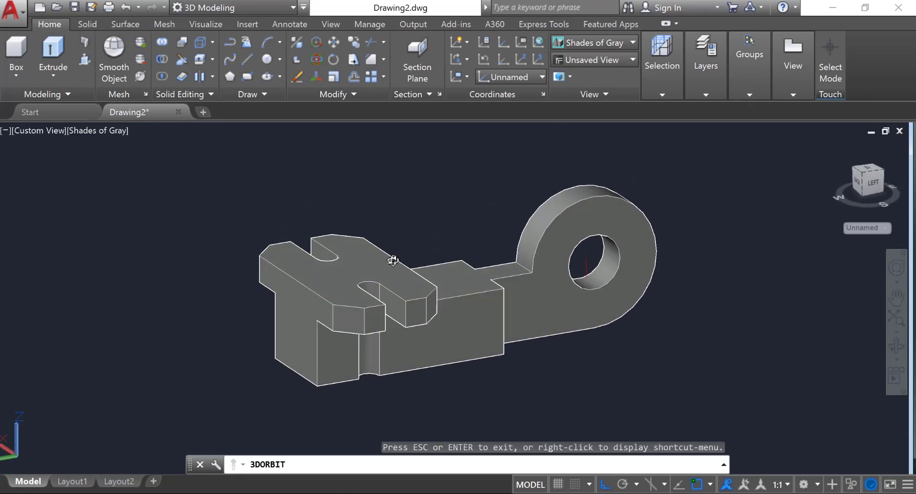
drag(422, 286, 404, 278)
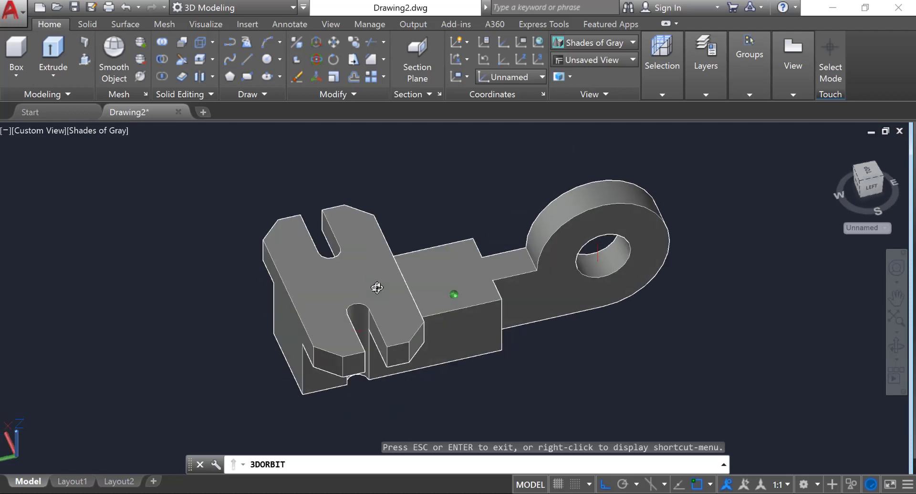
drag(366, 245, 410, 255)
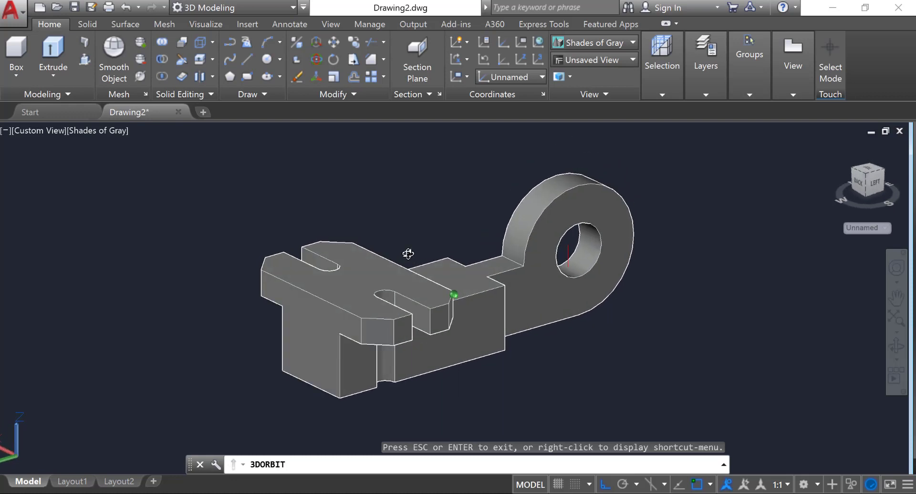
right_click(409, 254)
click(433, 262)
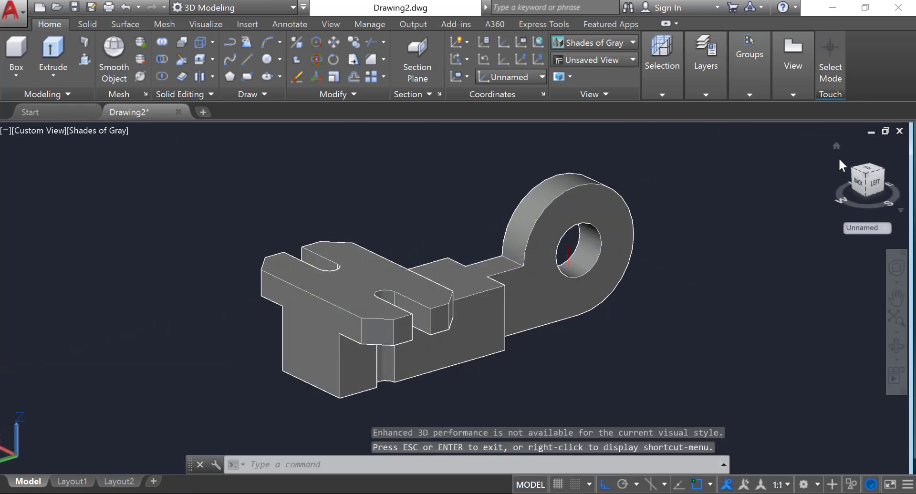
shift+middle_drag(531, 227, 555, 254)
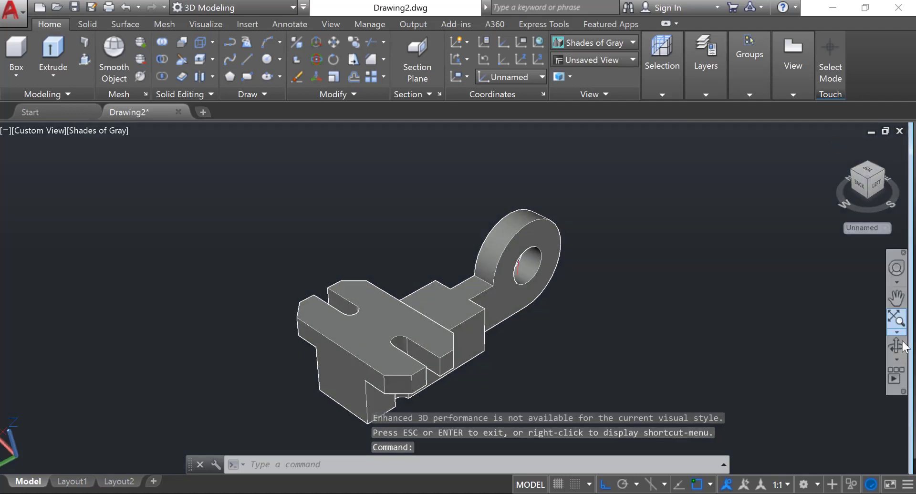
shift+middle_drag(643, 328, 495, 260)
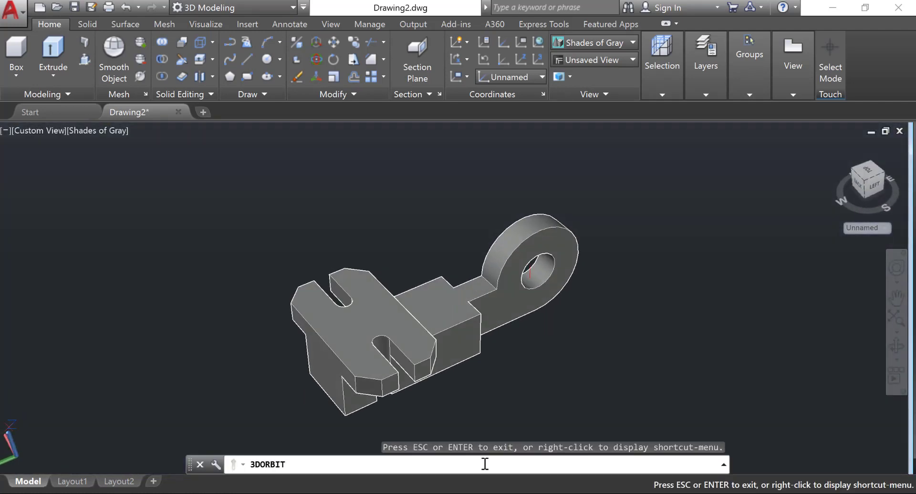
mouse_move(454, 299)
shift+middle_down()
mouse_move(477, 262)
mouse_move(454, 305)
mouse_move(454, 328)
mouse_move(449, 285)
shift+middle_up()
shift+middle_drag(462, 255, 452, 297)
shift+middle_drag(405, 315, 505, 253)
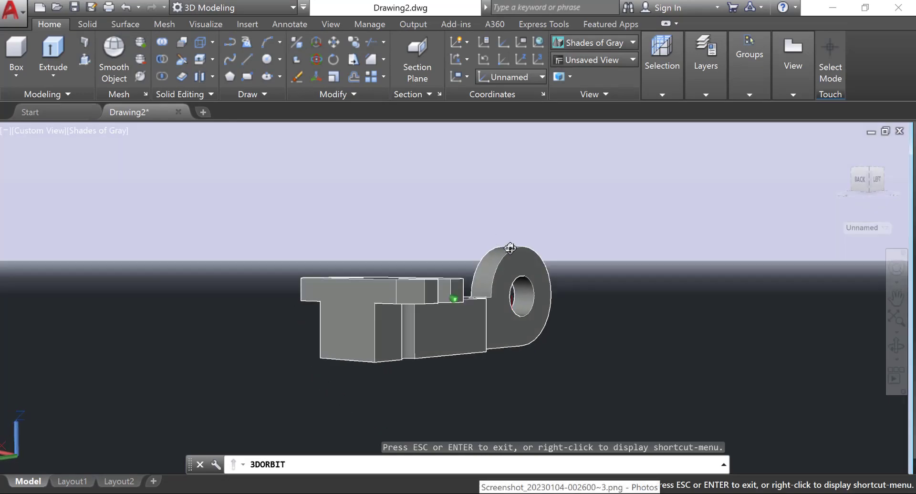